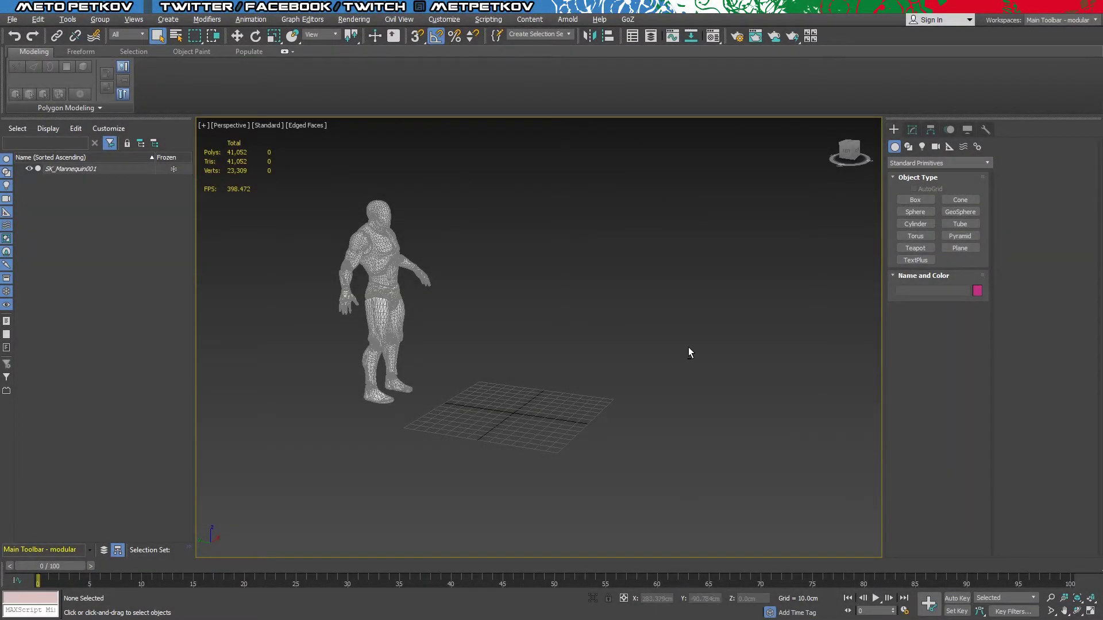
- Create Sphere001, about 65 cm radius, on the grid in front of the mannequin
middle_click_drag(690, 353, 815, 299, "alt")
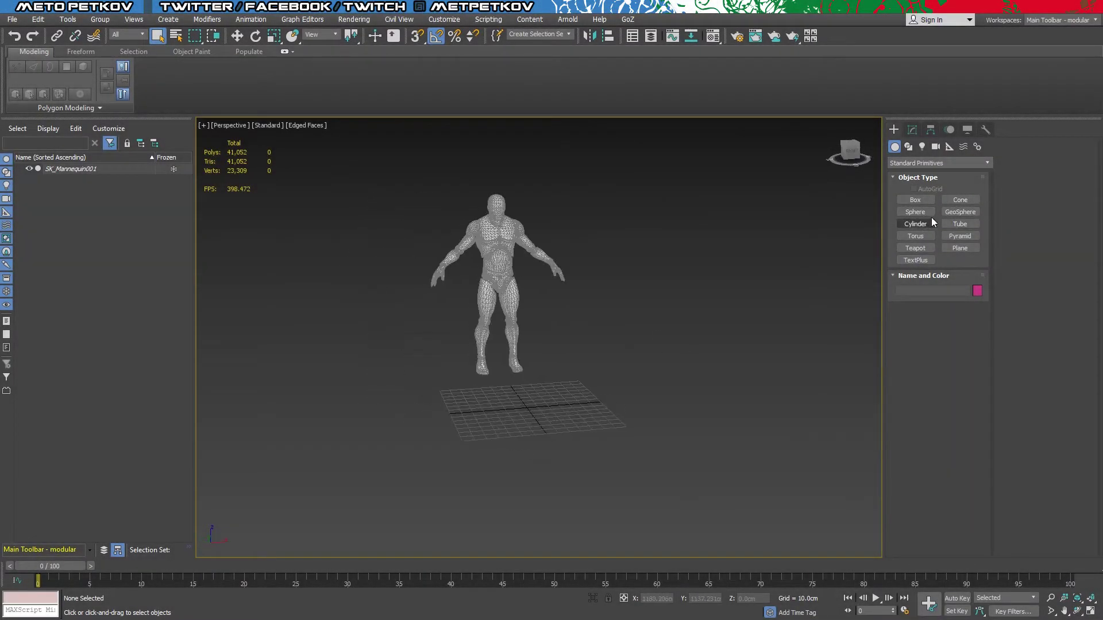
left_click_drag(557, 415, 626, 422)
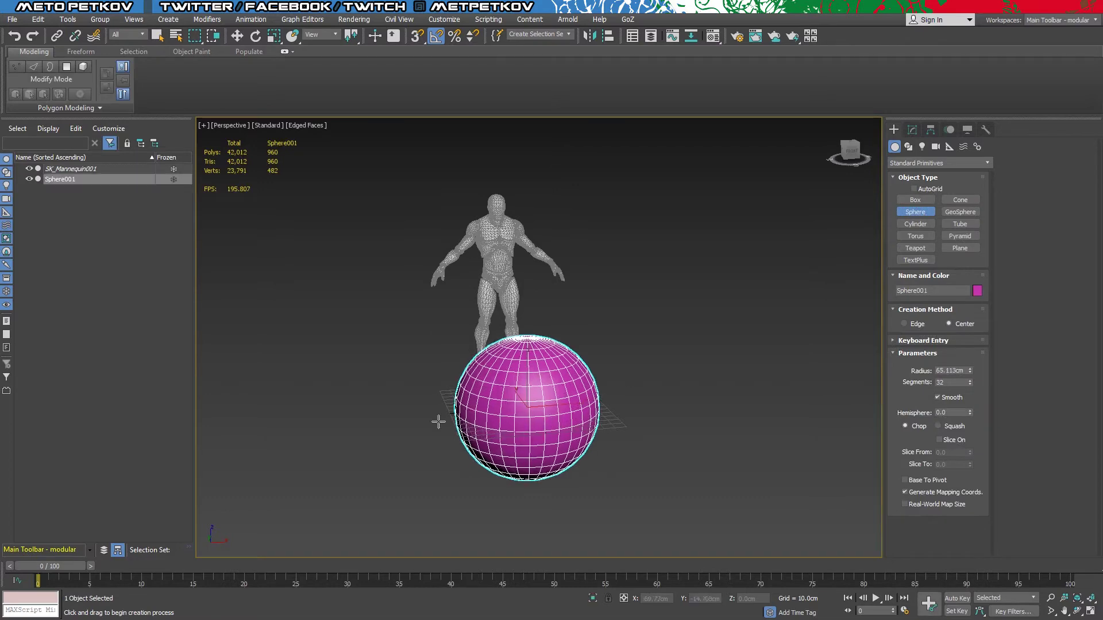
- Scale Sphere001 non-uniformly to about 127% on Z, making an egg shape
middle_click_drag(626, 422, 519, 418, "alt")
key("r")
middle_click_drag(687, 420, 689, 390, "alt")
left_click_drag(526, 334, 741, 297)
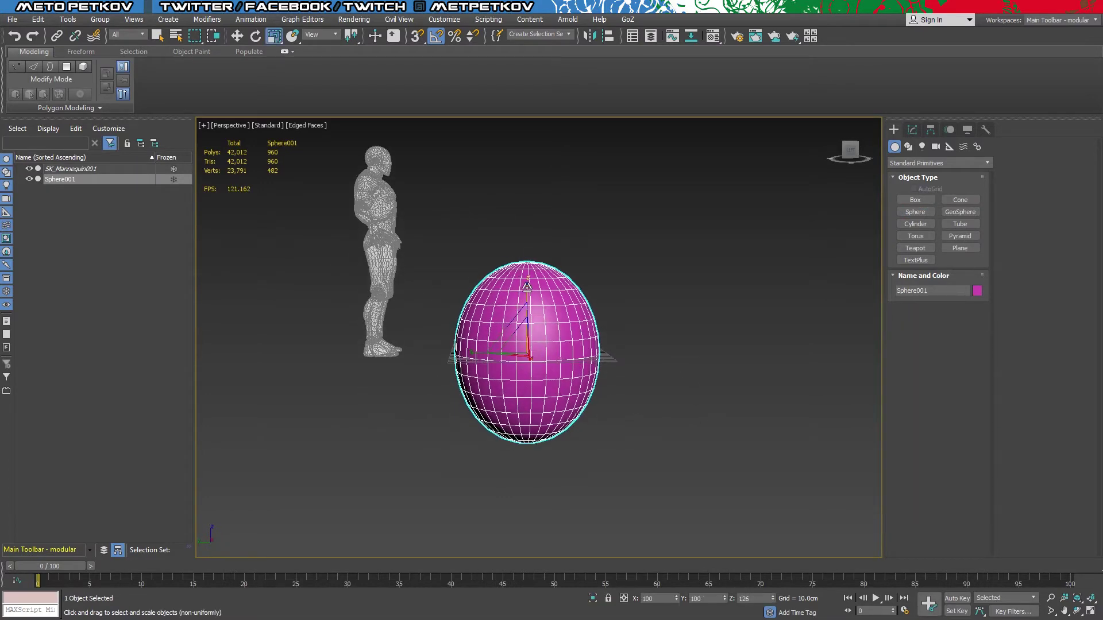
- Set the sphere's radius to 80 cm, then reduce it to 60 cm
left_click(913, 131)
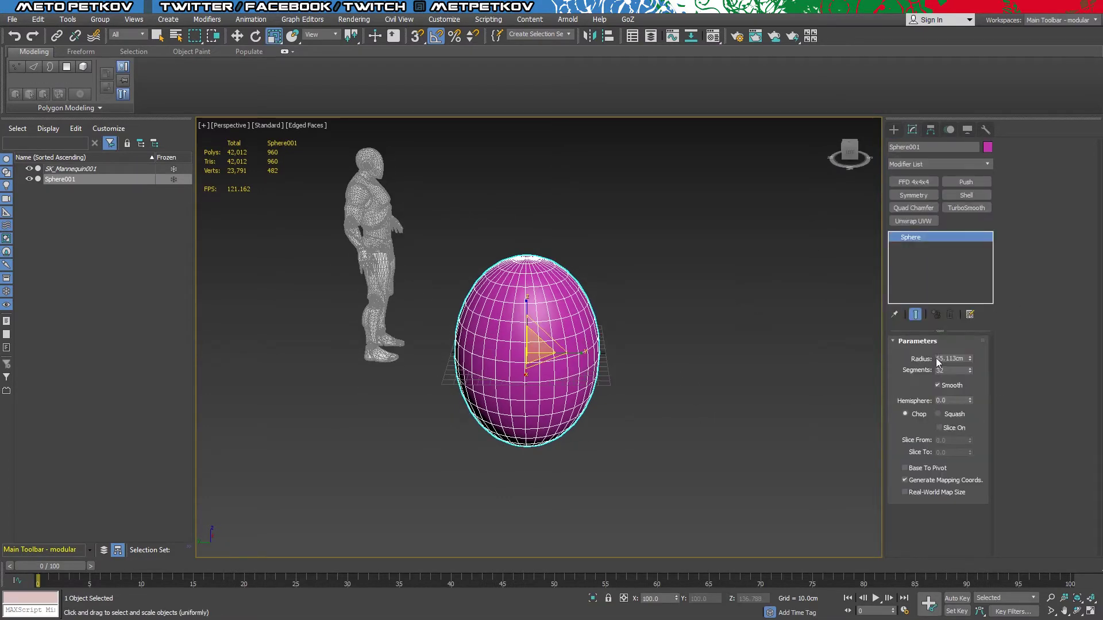
type("80")
key("Return")
left_click_drag(851, 155, 975, 281)
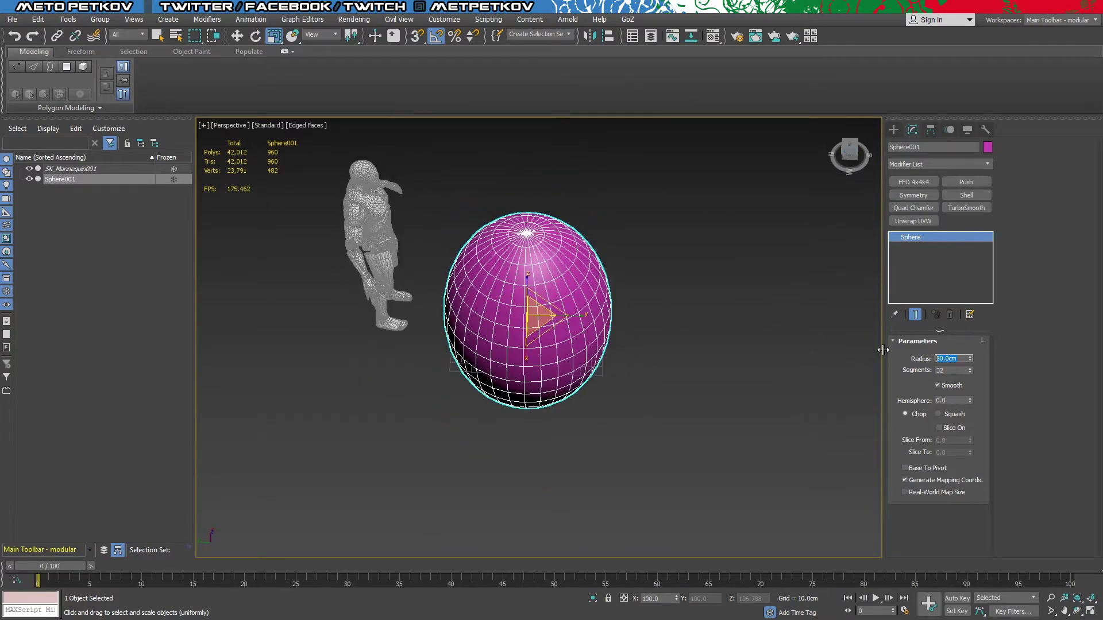
type("60")
key("Return")
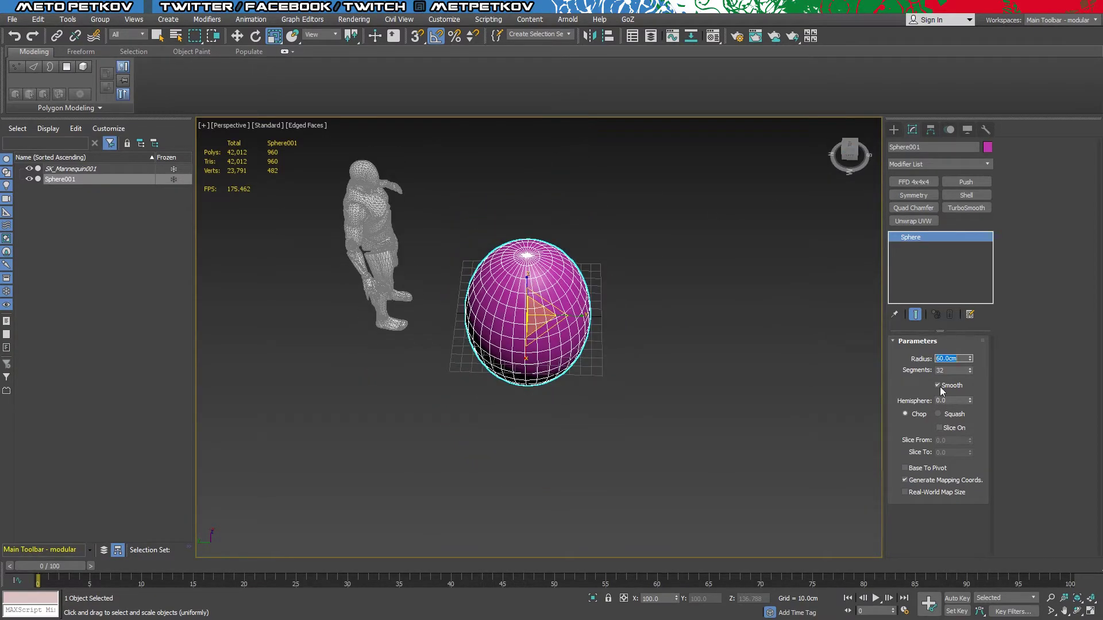
key("alt+w")
right_click(402, 230)
key("alt+w")
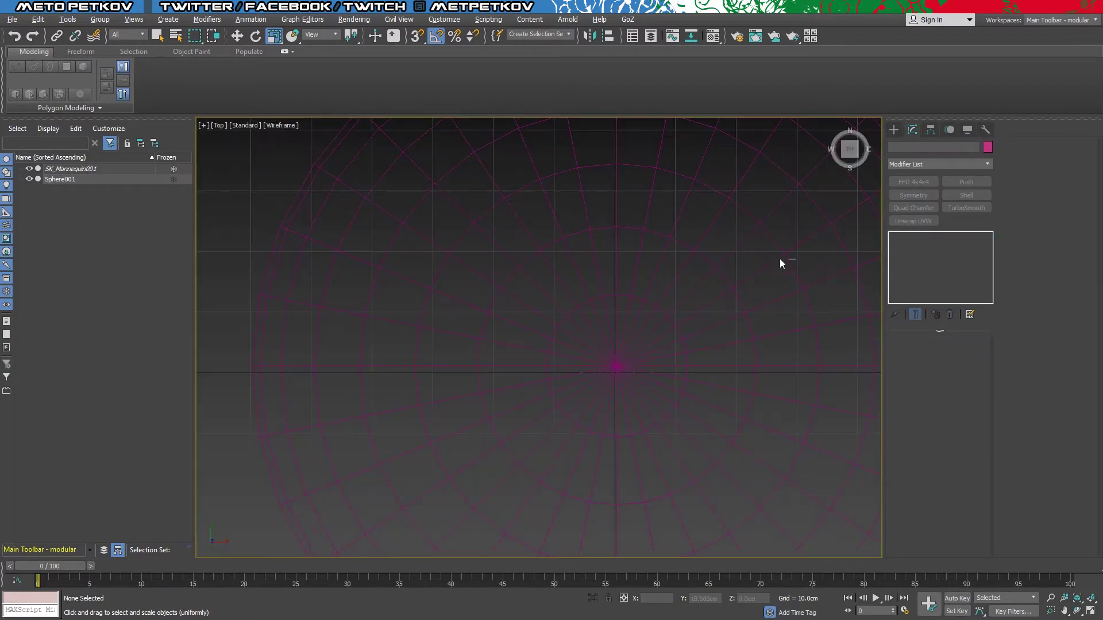
- Zero the sphere's X and Y position and set its Segments to 36
right_click(676, 602)
right_click(725, 601)
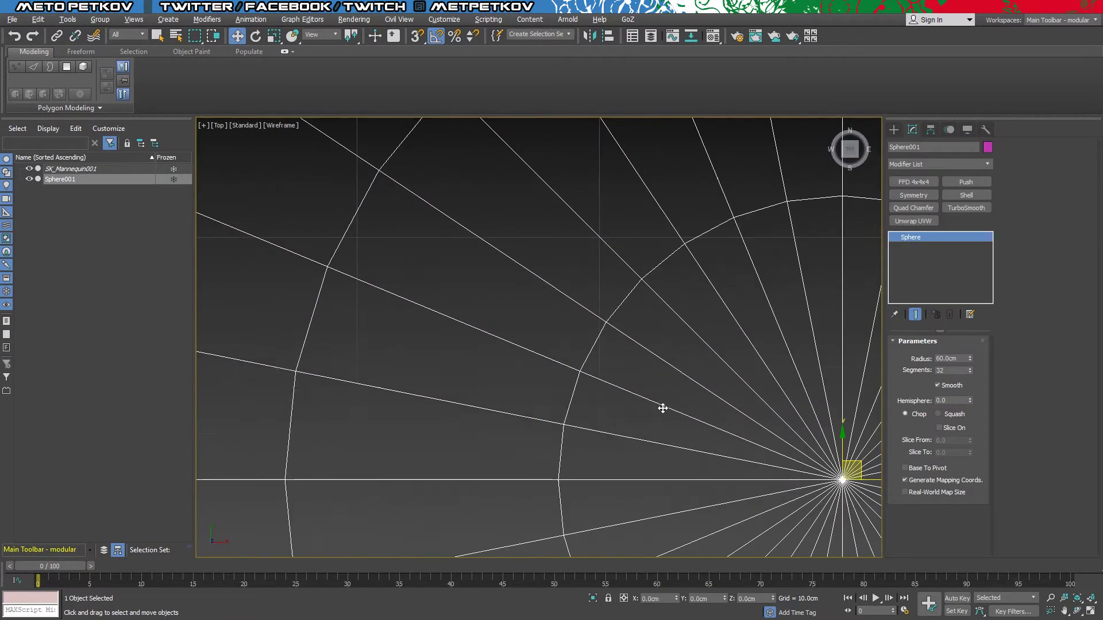
scroll(662, 401, "down", 5)
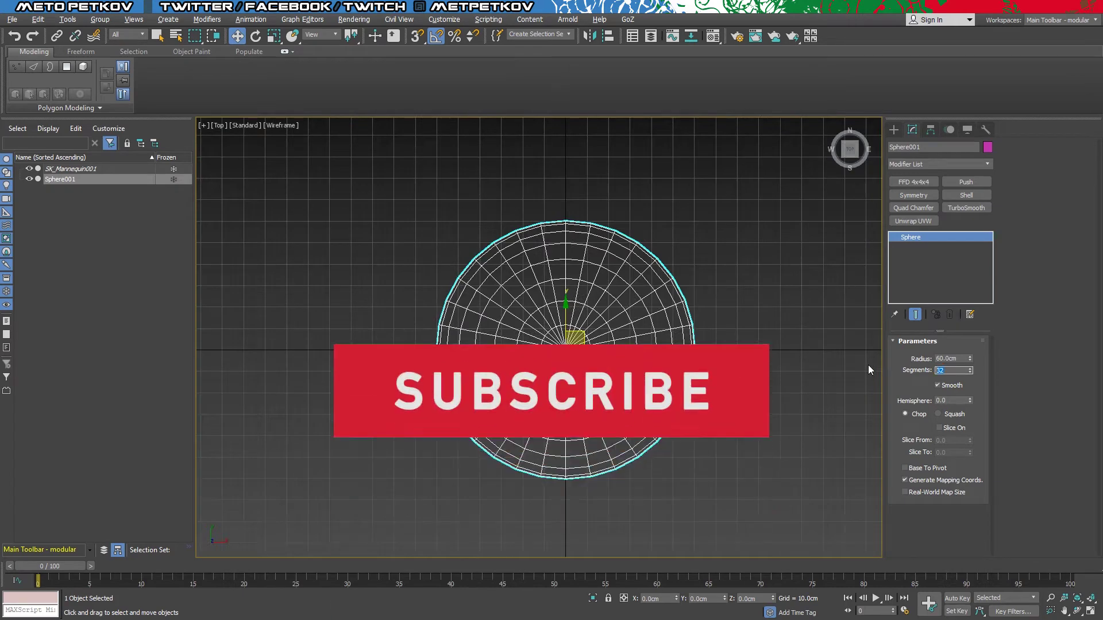
key("BackSpace")
type("36")
key("Return")
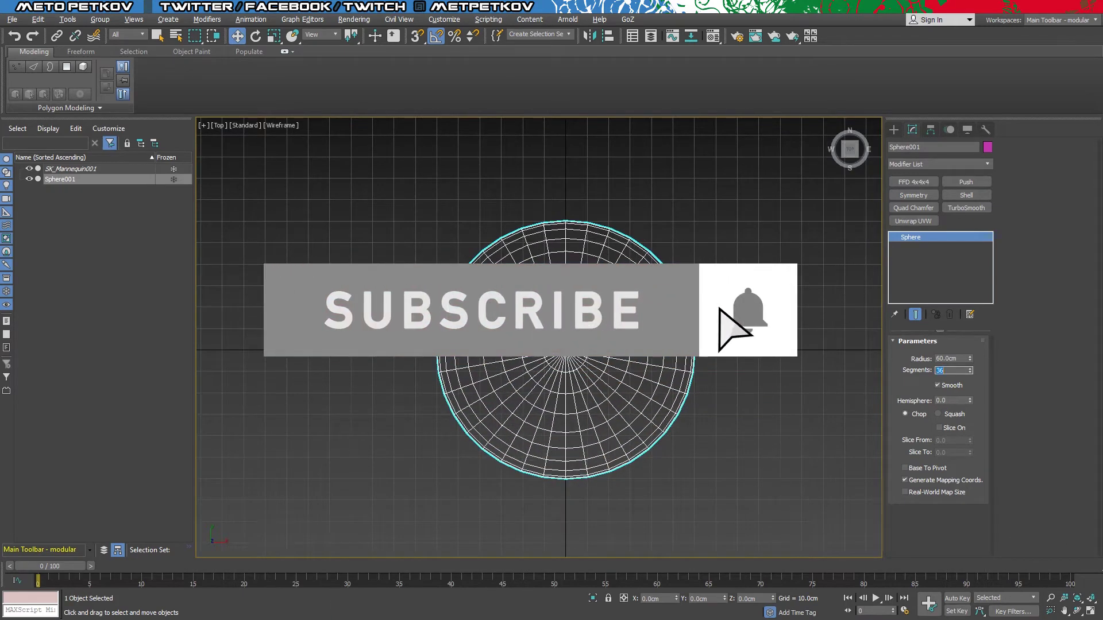
- Convert Sphere001 to an Editable Poly
right_click(940, 263)
left_click(965, 345)
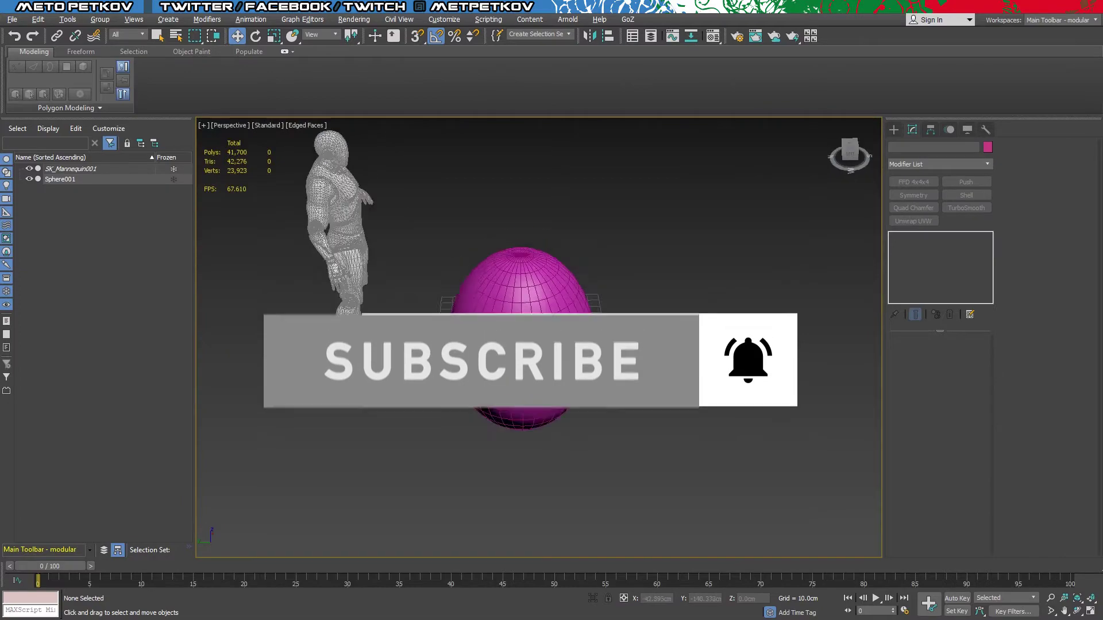
left_click(638, 420)
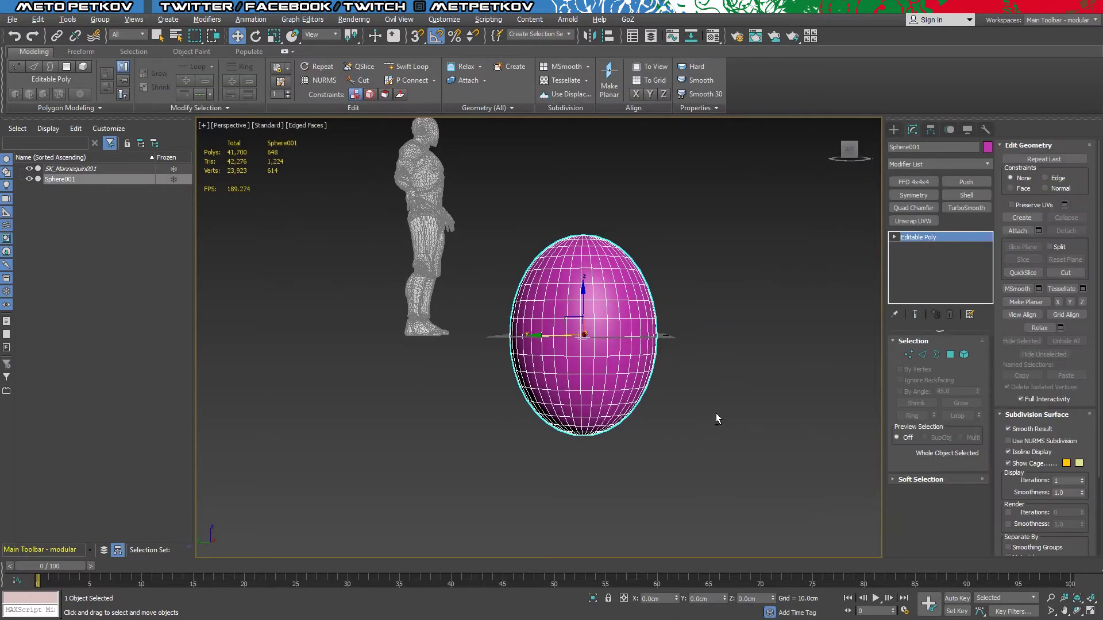
- In Back view, delete the lower half of the sphere's polygons, leaving a dome
right_click(657, 373)
left_click(726, 385)
key("4")
key("F3")
key("u")
scroll(778, 328, "up", 5)
middle_click_drag(777, 328, 785, 248, "alt")
key("k")
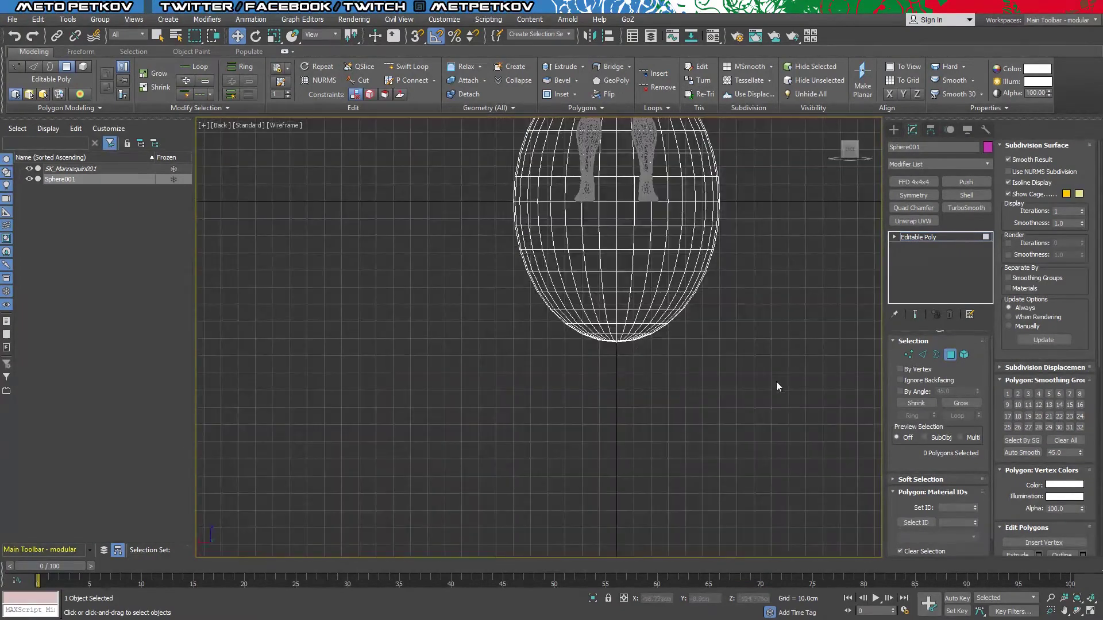
left_click_drag(504, 240, 431, 222)
key("Delete")
- Select all dome polygons, then set up scaling and Edge mode for the bottom rim
scroll(562, 135, "down", 2)
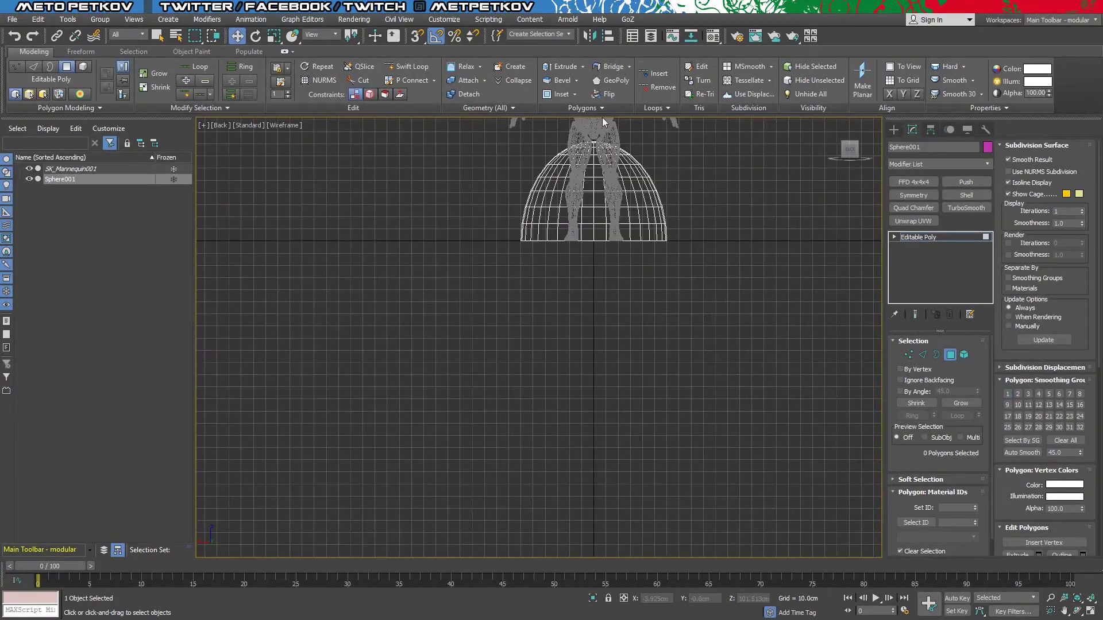
left_click(931, 237)
key("4")
key("ctrl+a")
key("4")
key("r")
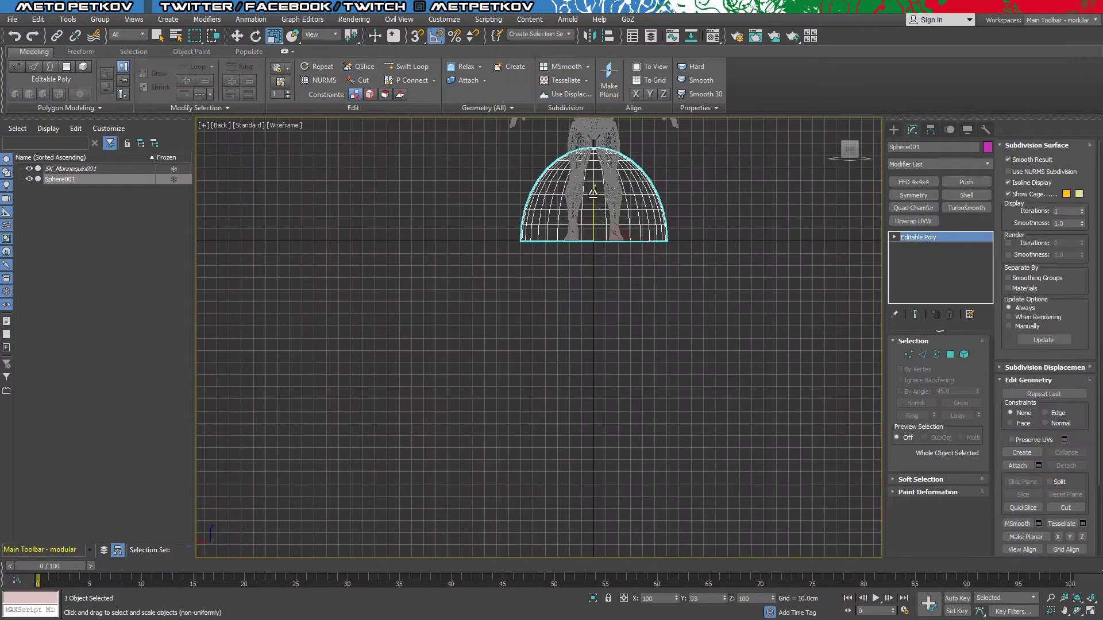
scroll(591, 171, "up", 5)
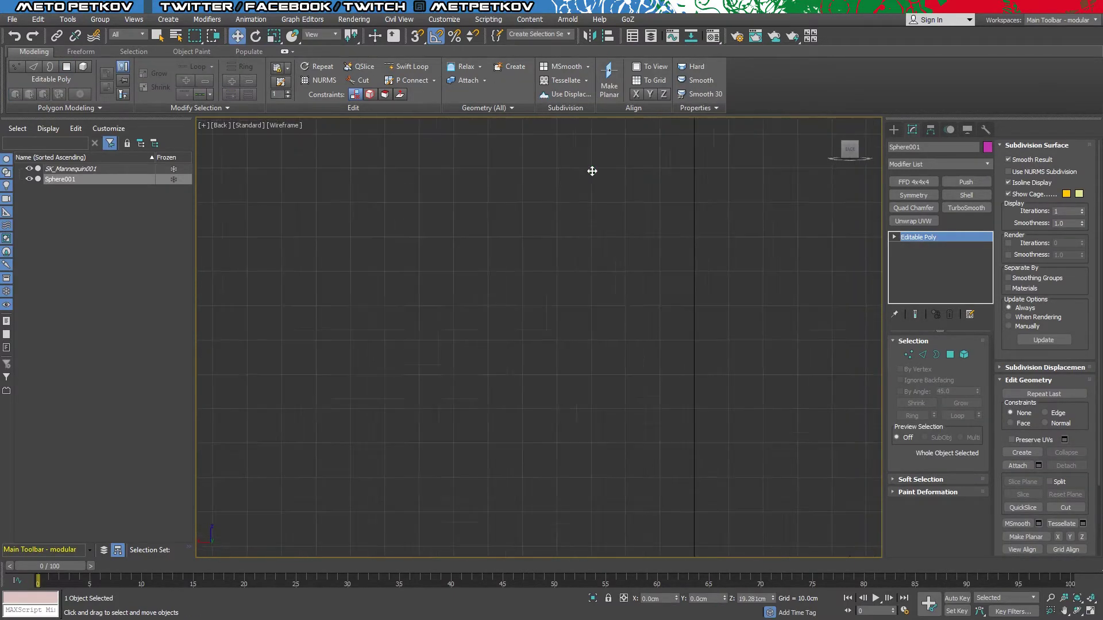
key("1")
key("2")
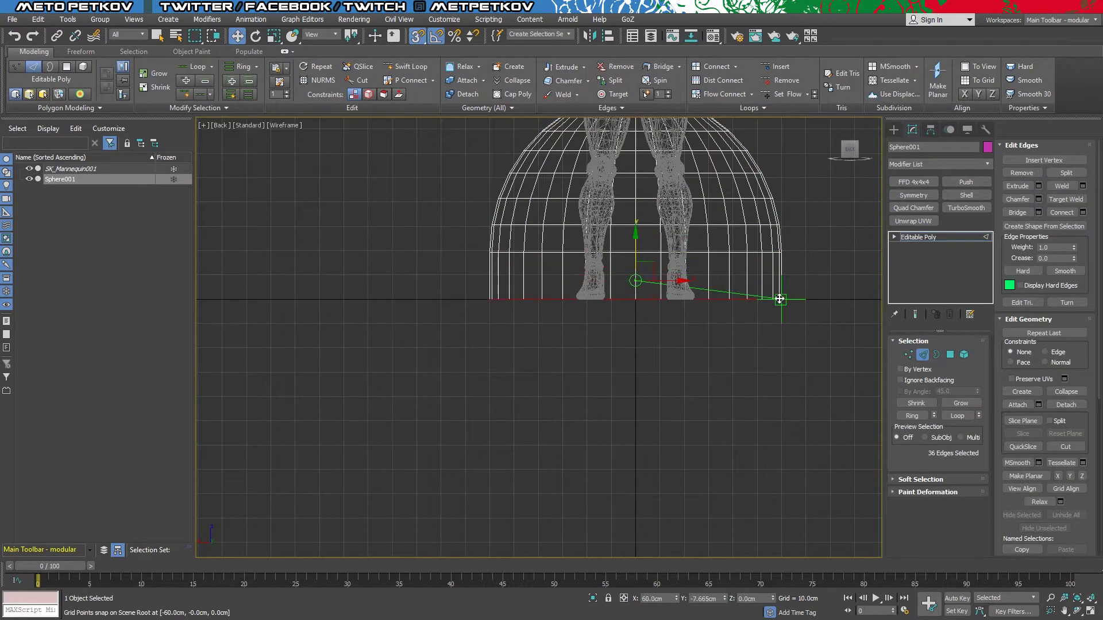
- Maximize the Perspective view in Border mode and orbit around the dome and mannequin
key("alt+w")
middle_click(825, 423)
key("alt+w")
key("3")
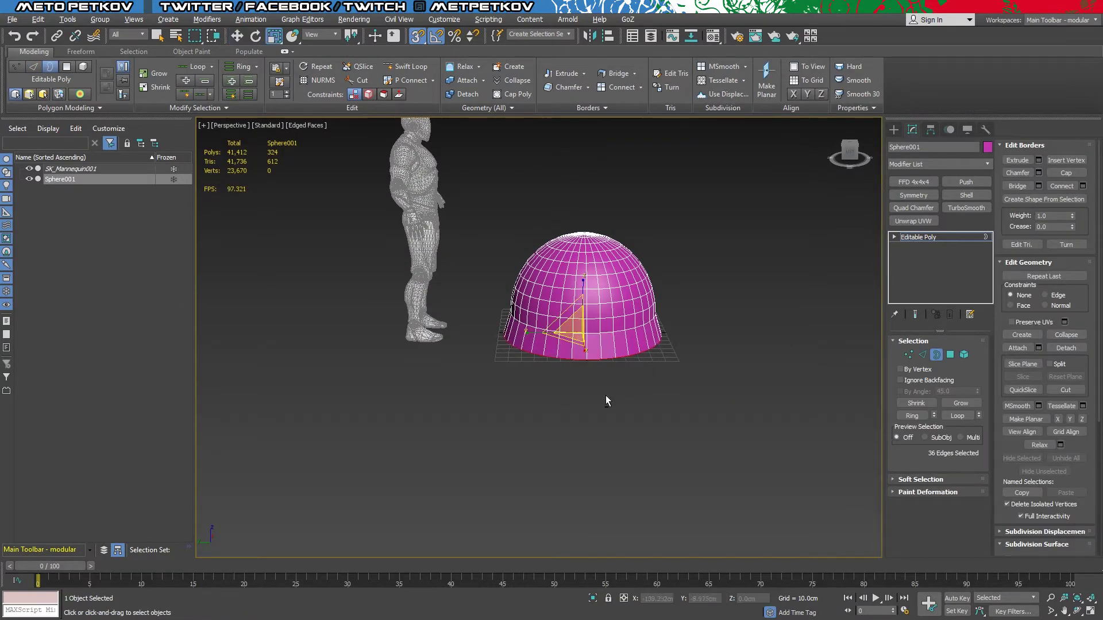
middle_click_drag(608, 401, 794, 359, "alt")
scroll(758, 271, "up", 1)
scroll(706, 357, "up", 2)
scroll(563, 247, "up", 2)
- Delete the dome's top cap polygons in the Right view, leaving a round opening
key("4")
key("ctrl+a")
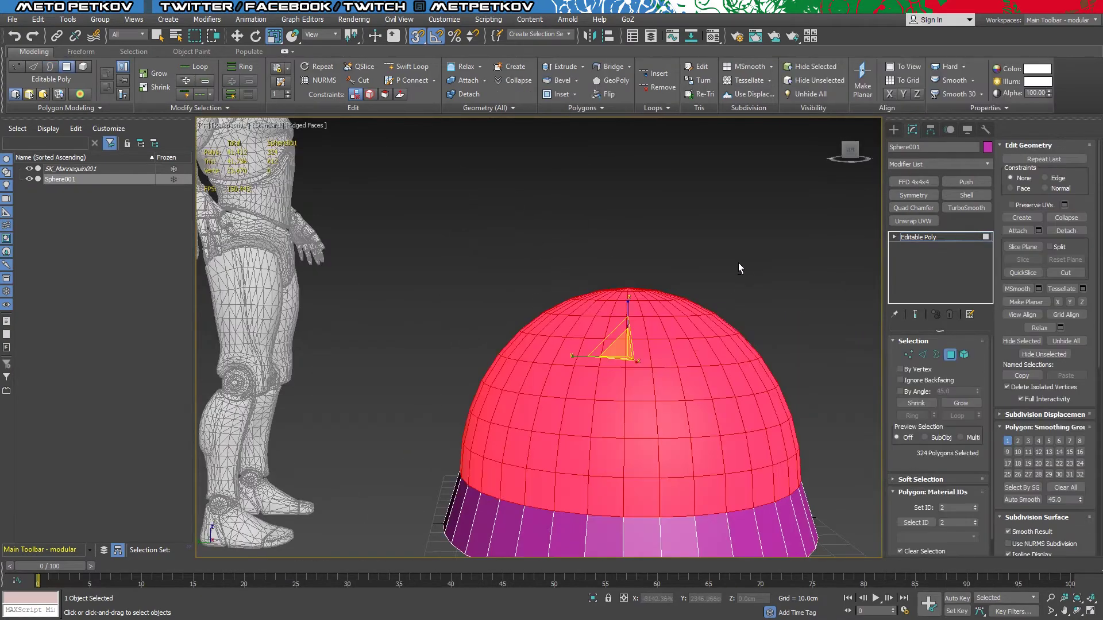
key("alt+w")
middle_click(411, 394)
key("alt+w")
scroll(411, 394, "down", 3)
left_click_drag(308, 241, 649, 317)
scroll(502, 278, "up", 3)
key("Delete")
- Select the 36-edge border of the top opening and inspect it in Perspective
key("3")
key("ctrl+a")
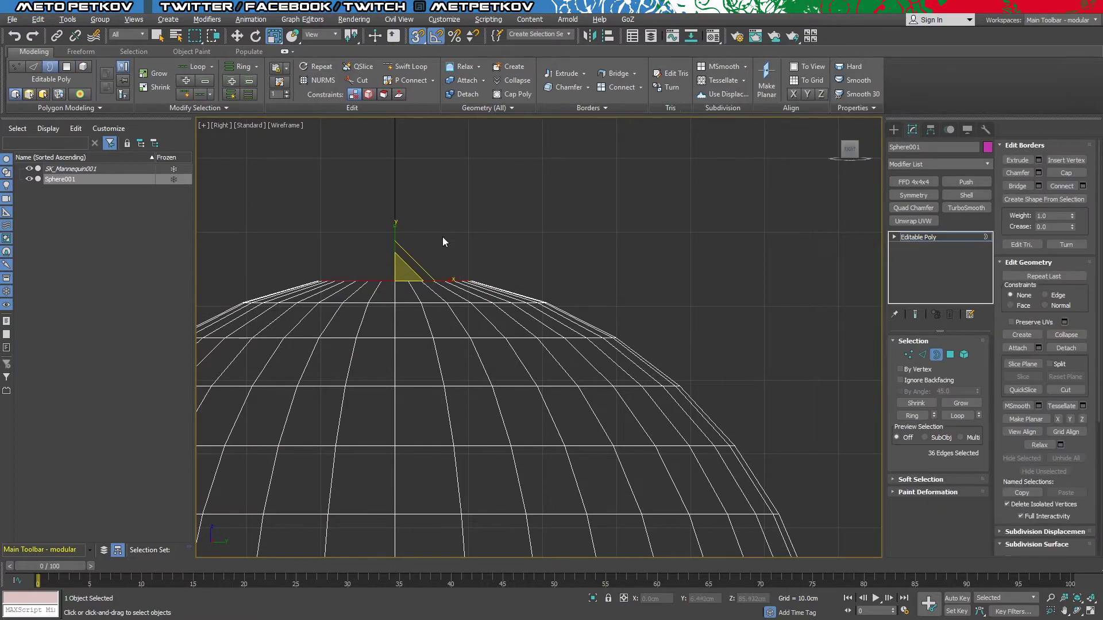
key("alt+w")
scroll(804, 414, "up", 2)
key("alt+w")
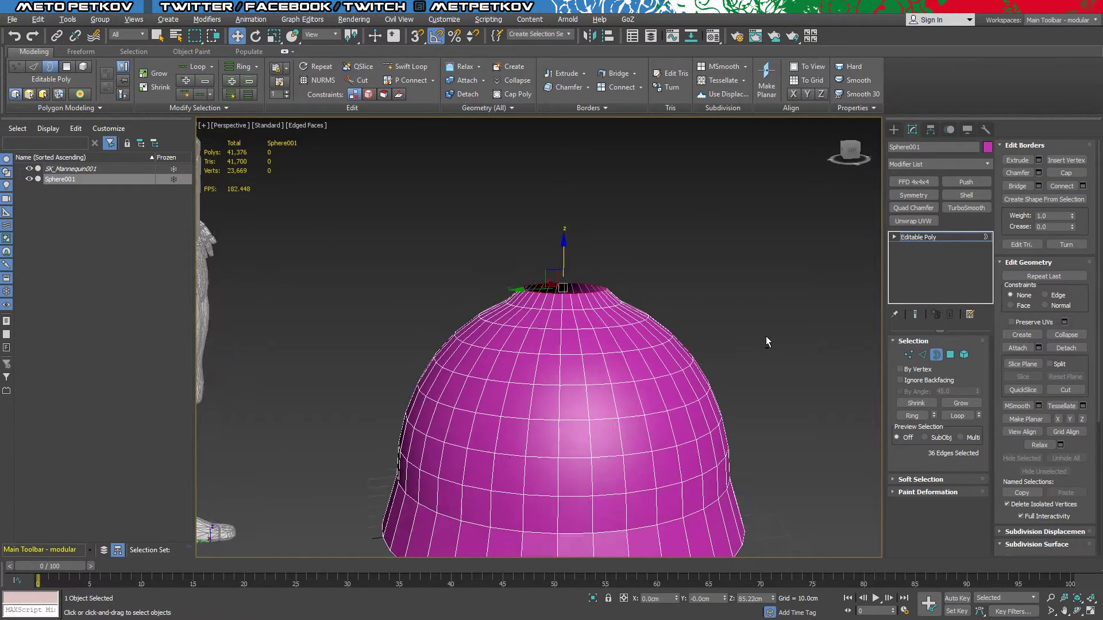
scroll(724, 278, "up", 5)
key("2")
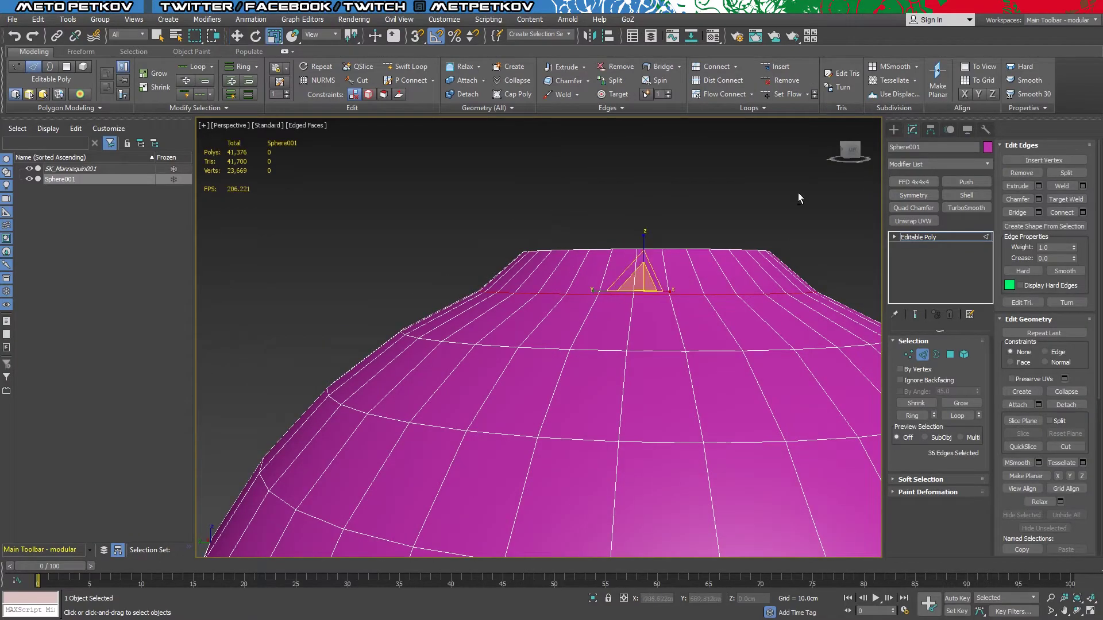
scroll(598, 330, "down", 5)
middle_click_drag(598, 330, 650, 303, "alt")
scroll(665, 402, "down", 3)
mouse_move(665, 402)
middle_mouse_down("alt")
mouse_move(644, 367)
mouse_move(649, 437)
mouse_move(661, 396)
middle_mouse_up("alt")
right_click(938, 251)
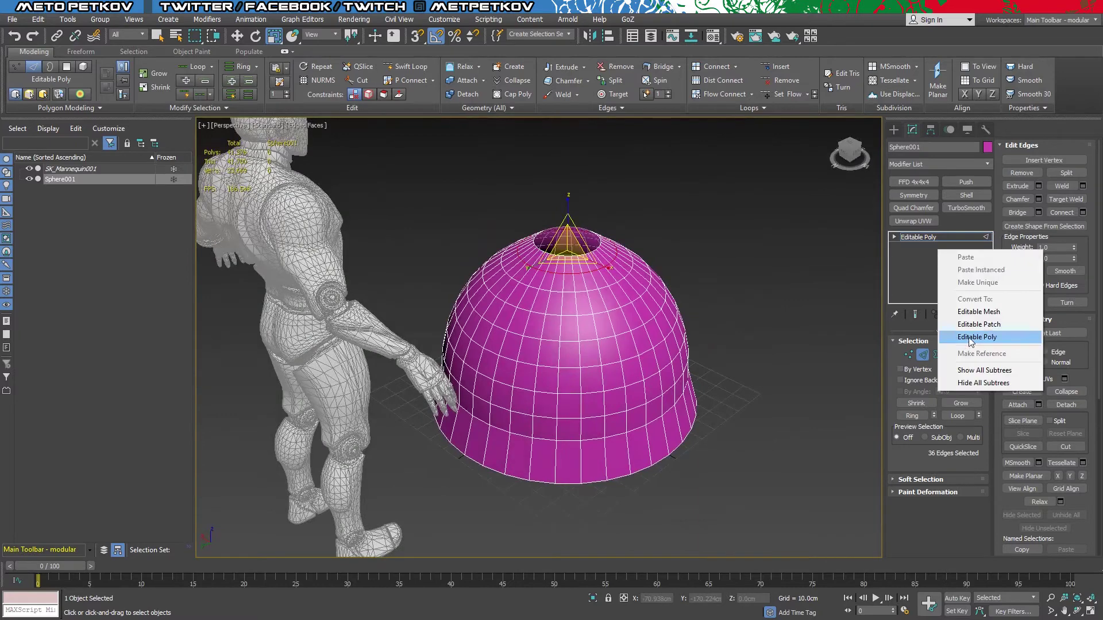
- Add a Shell with 0 outer and 6 cm inner thickness, then collapse to an Editable Mesh
left_click(919, 237)
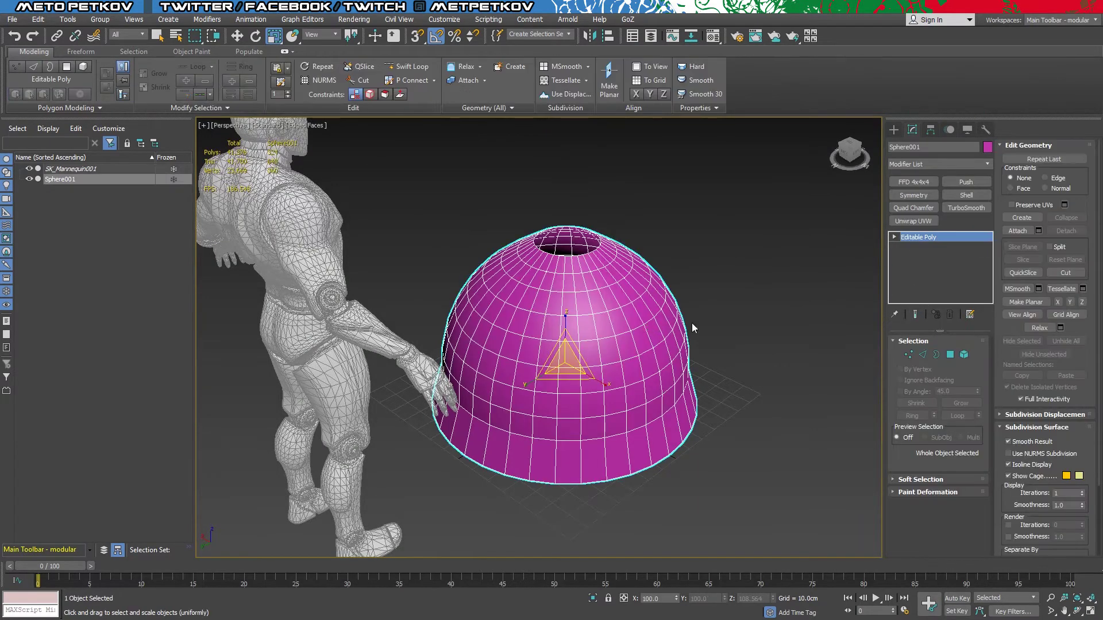
left_click(966, 196)
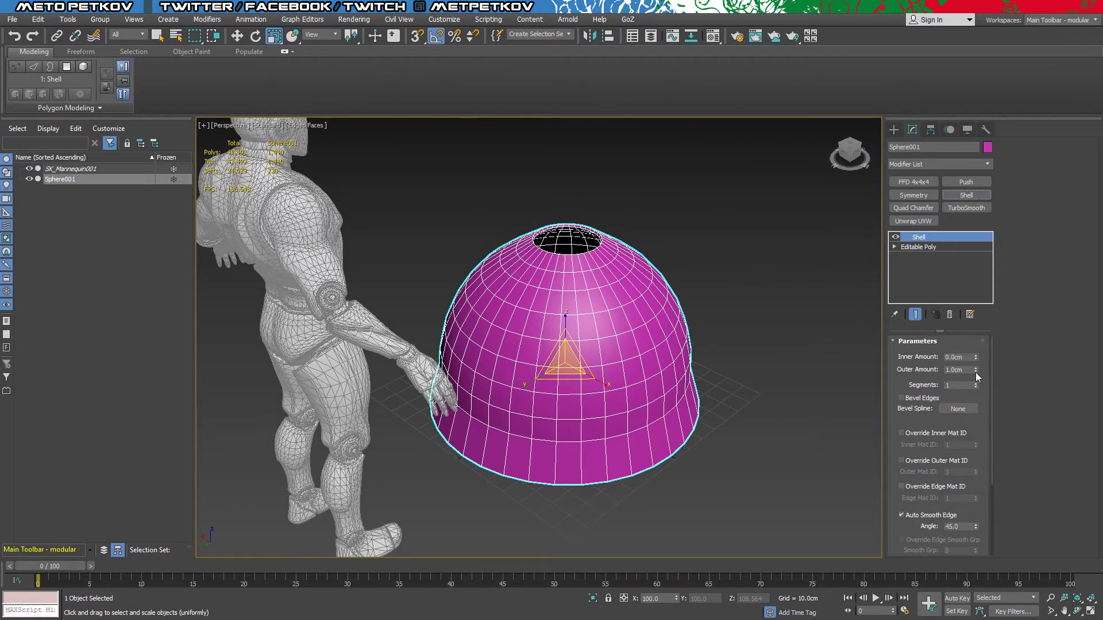
left_click_drag(976, 373, 973, 521)
left_click_drag(976, 357, 972, 182)
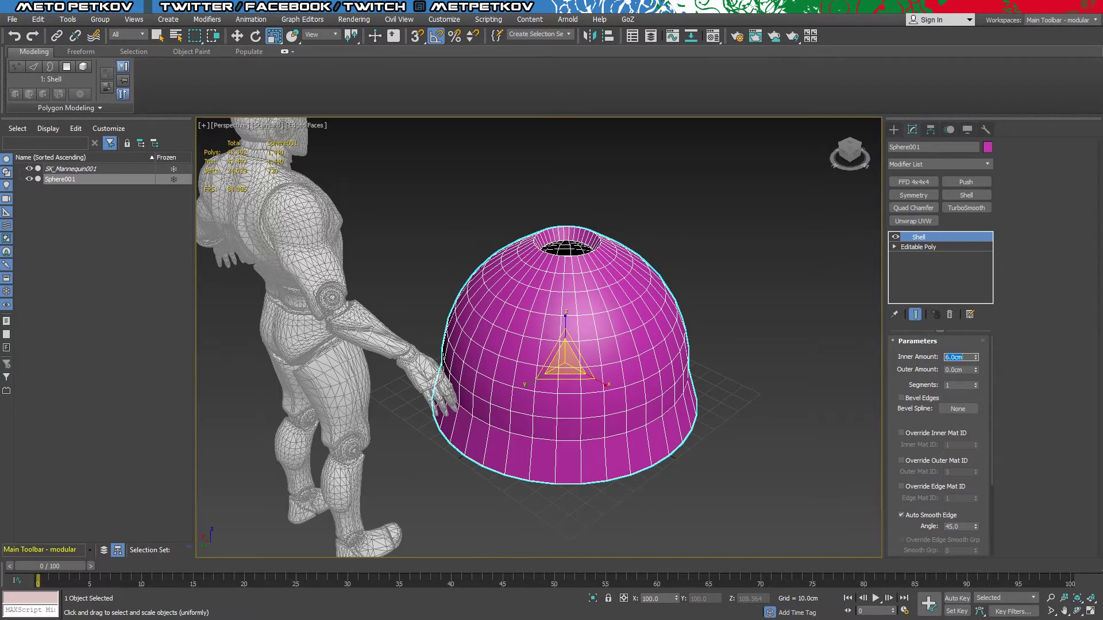
right_click(939, 288)
left_click(965, 394)
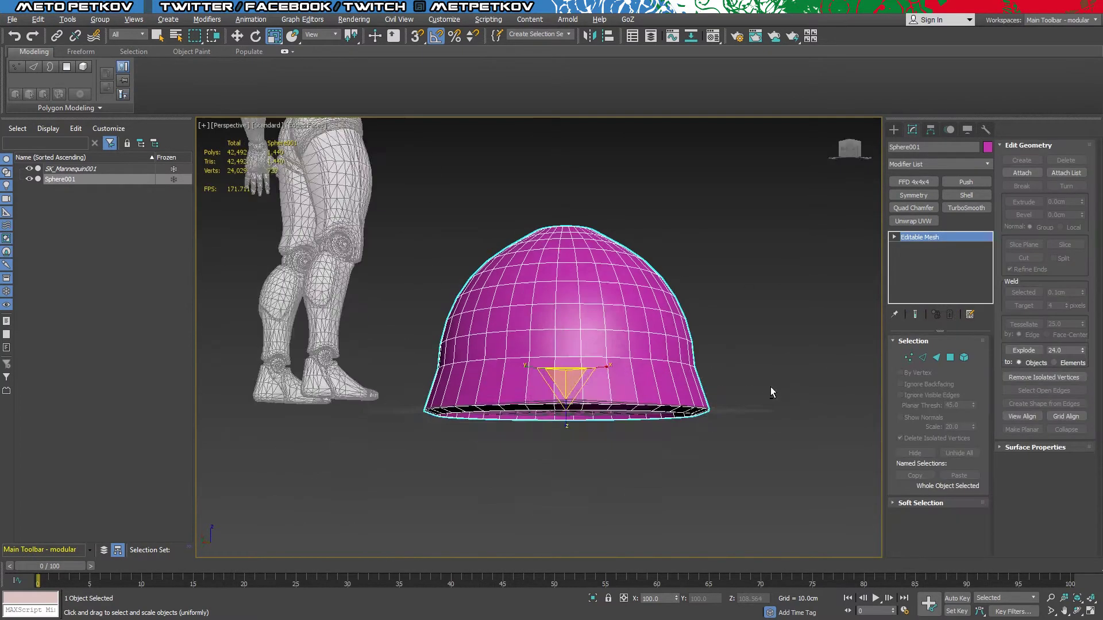
- Select the collapsed dome in the Right view and enter Editable Mesh edge mode
middle_click_drag(718, 402, 798, 401, "alt")
key("alt+w")
left_click(805, 398)
key("alt+w")
scroll(567, 310, "up", 5)
left_click(599, 344)
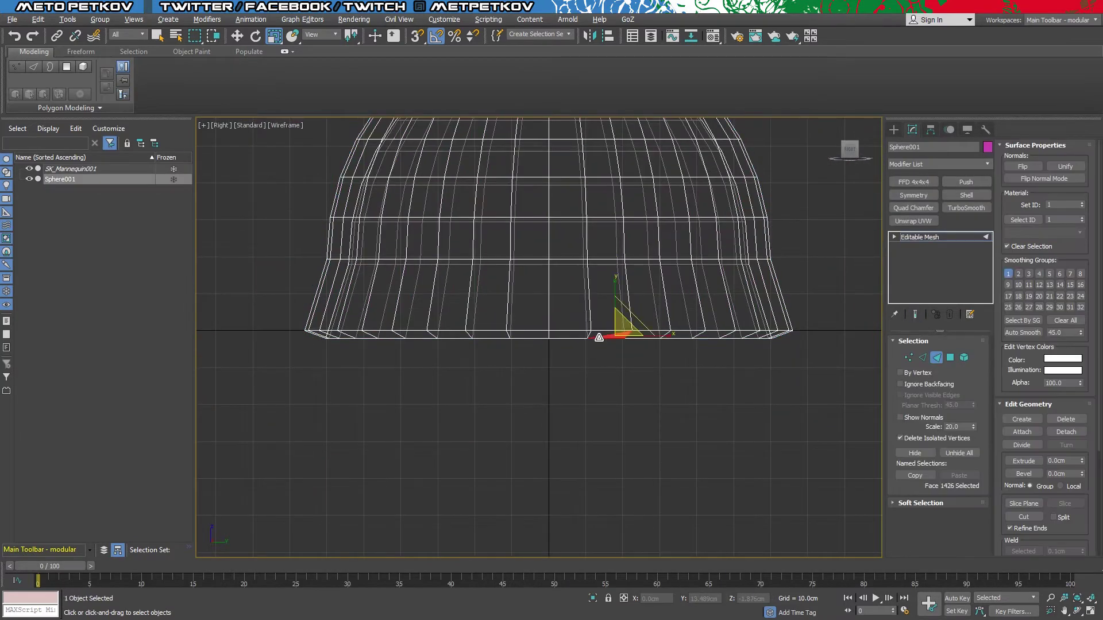
key("2")
middle_click_drag(803, 441, 785, 445)
left_click(785, 444)
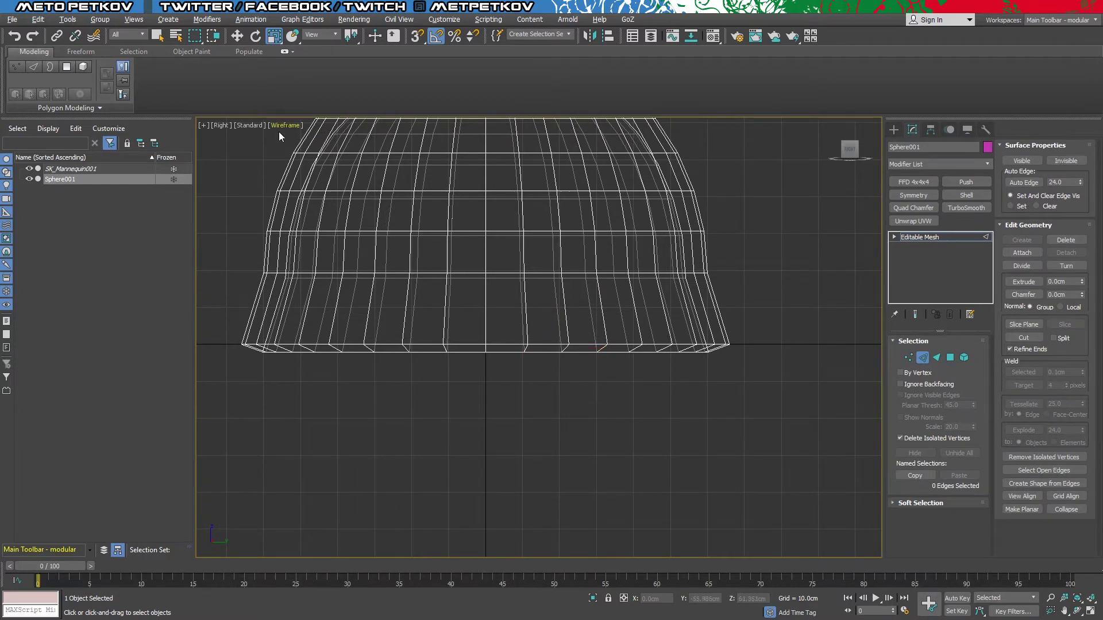
scroll(637, 343, "down", 5)
- Convert the dome back to an Editable Poly and reselect it in edge mode
right_click(951, 255)
left_click(971, 343)
key("alt+w")
left_click(793, 490)
key("alt+w")
scroll(700, 446, "up", 3)
left_click(700, 446)
key("2")
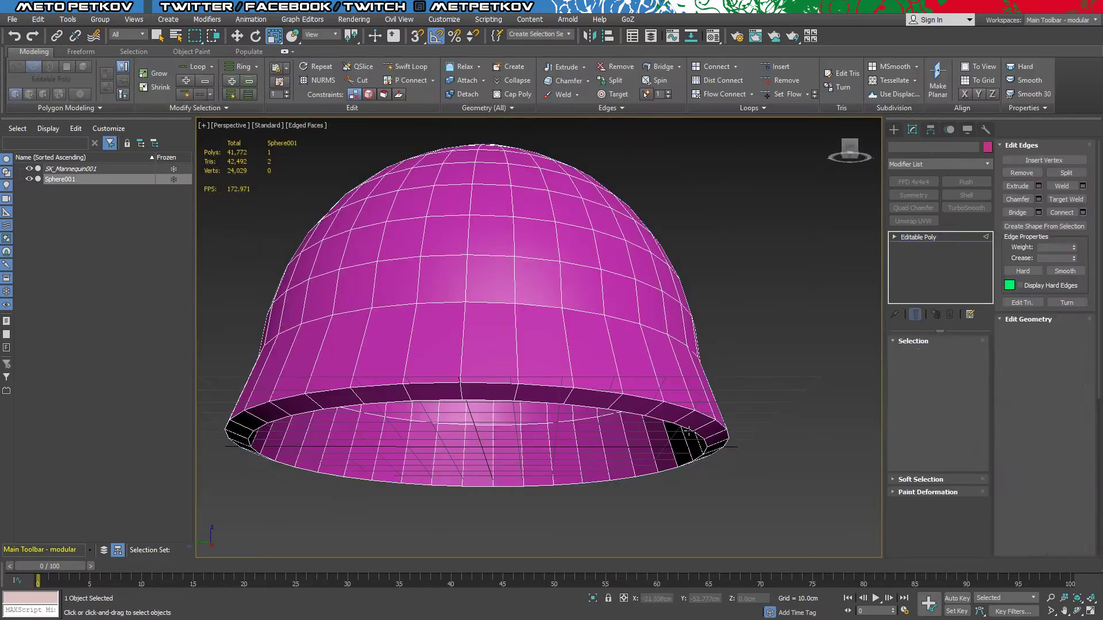
- Enable vertex snapping and select the edge loop around the dome's top opening
key("alt+w")
key("alt+w")
key("alt+w")
key("alt+w")
key("alt+w")
right_click(714, 325)
key("alt+w")
key("w")
key("s")
middle_click_drag(575, 393, 591, 335)
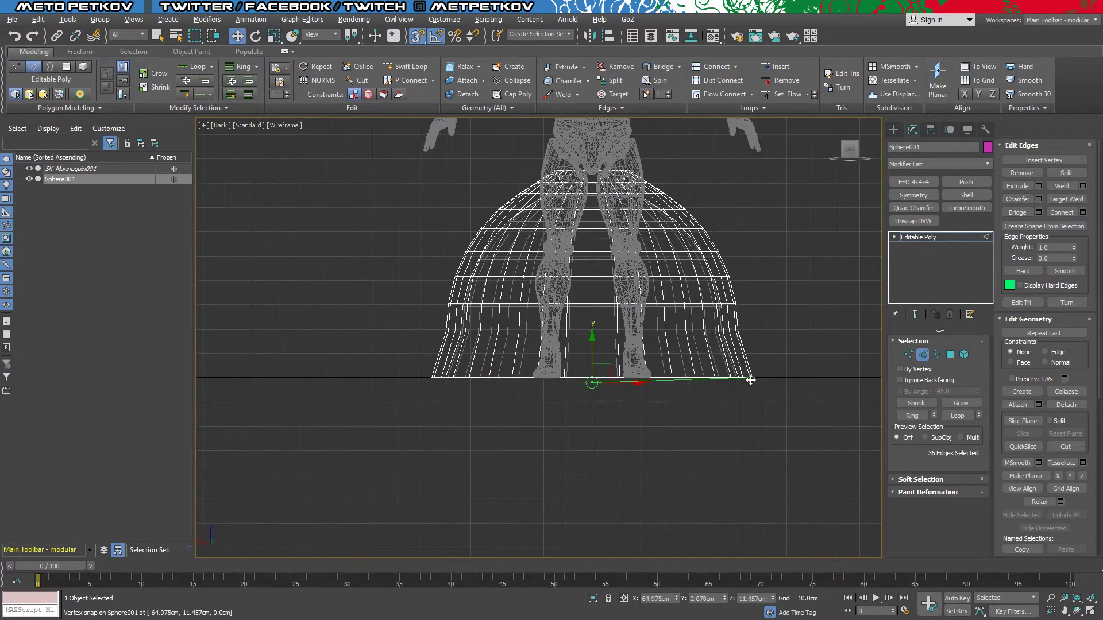
key("alt+w")
mouse_move(822, 499)
middle_mouse_down("alt")
mouse_move(759, 477)
mouse_move(778, 438)
mouse_move(676, 366)
mouse_move(758, 295)
middle_mouse_up("alt")
key("alt+w")
double_click(697, 412)
key("r")
- Orbit to view the dome beside the mannequin and bring up the material editor
middle_click_drag(815, 321, 749, 296, "alt")
scroll(640, 414, "down", 5)
middle_click_drag(640, 413, 388, 396, "alt")
scroll(475, 394, "up", 3)
left_click(721, 36)
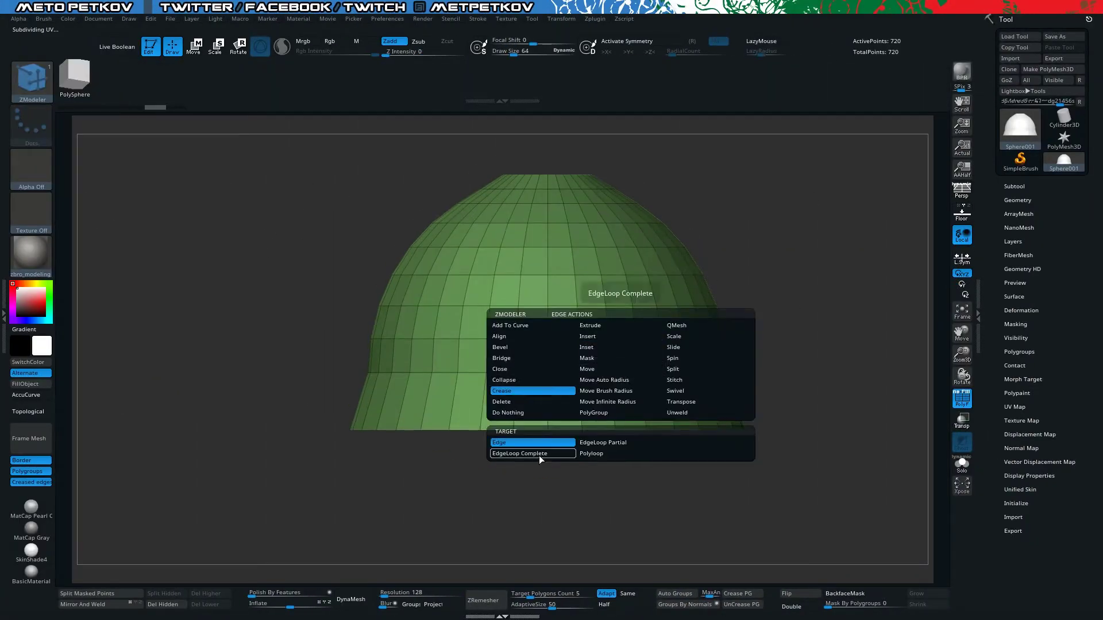
- Bevel the dome's top rim with ZModeler EdgeLoop Complete, raising points from 720 to 756
left_click(540, 454)
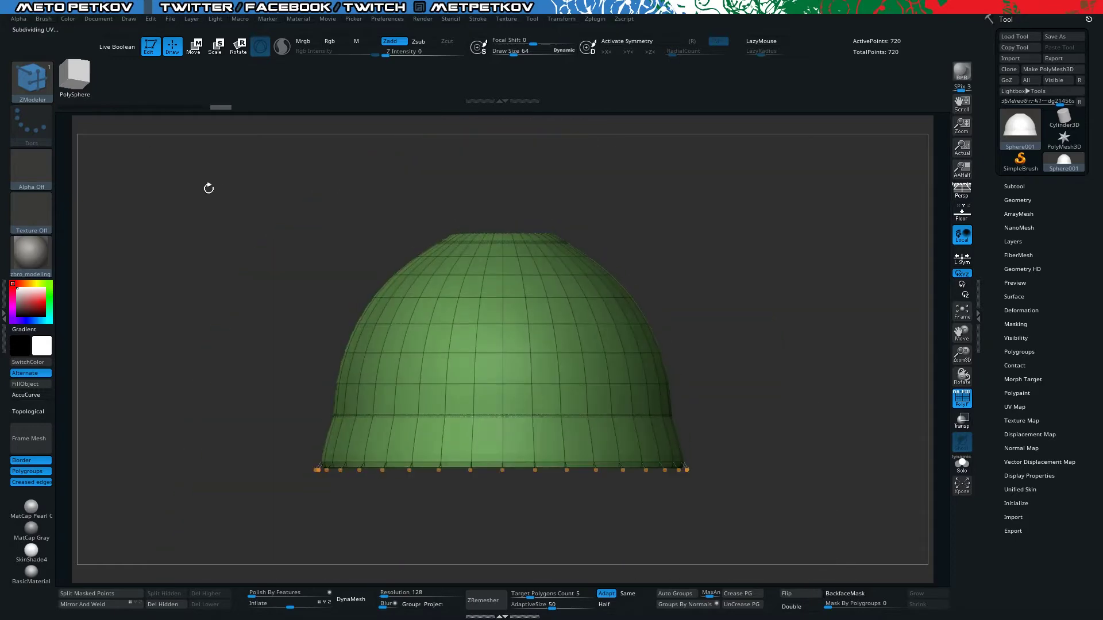
left_click_drag(209, 188, 308, 194)
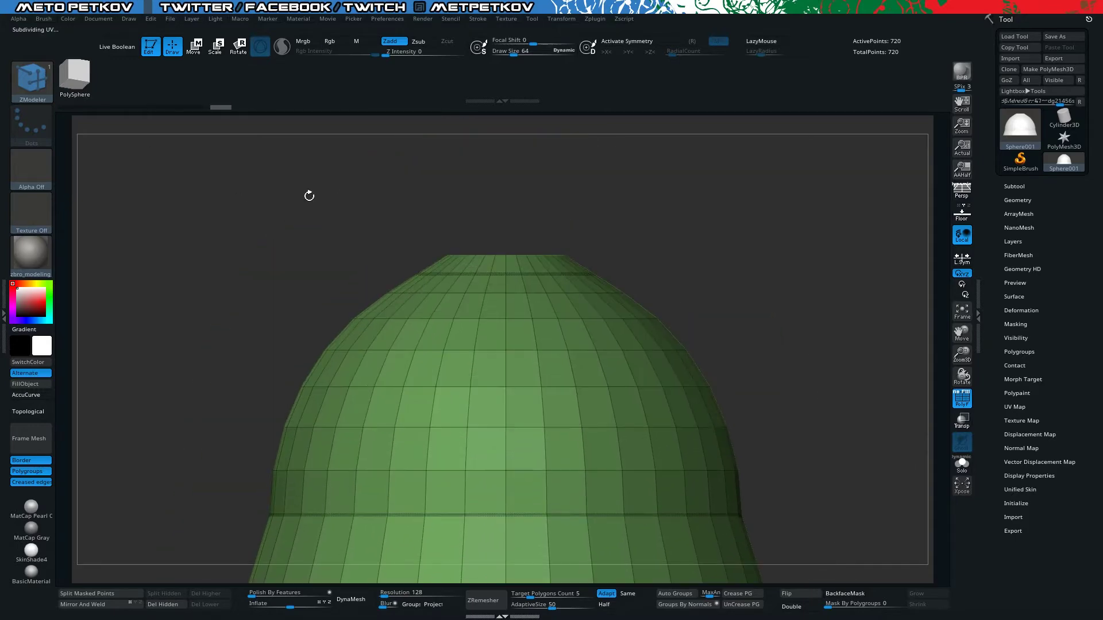
key("w")
left_click_drag(247, 172, 298, 195)
key("q")
key("space")
left_click(368, 282)
left_click(463, 241)
left_click_drag(210, 234, 206, 202, "shift")
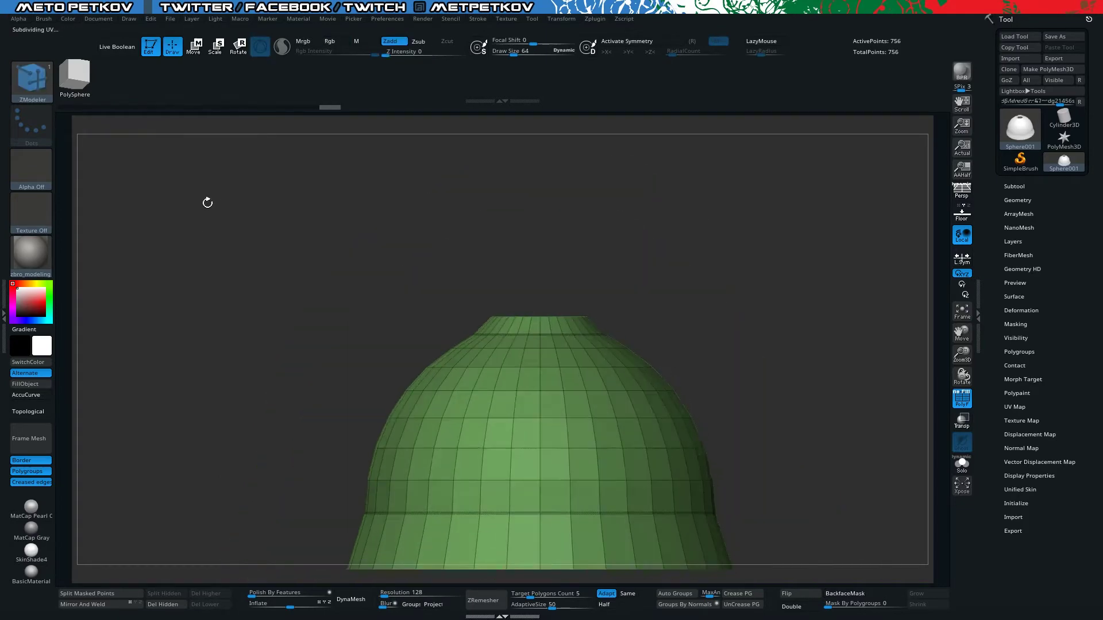
key("f")
key("c")
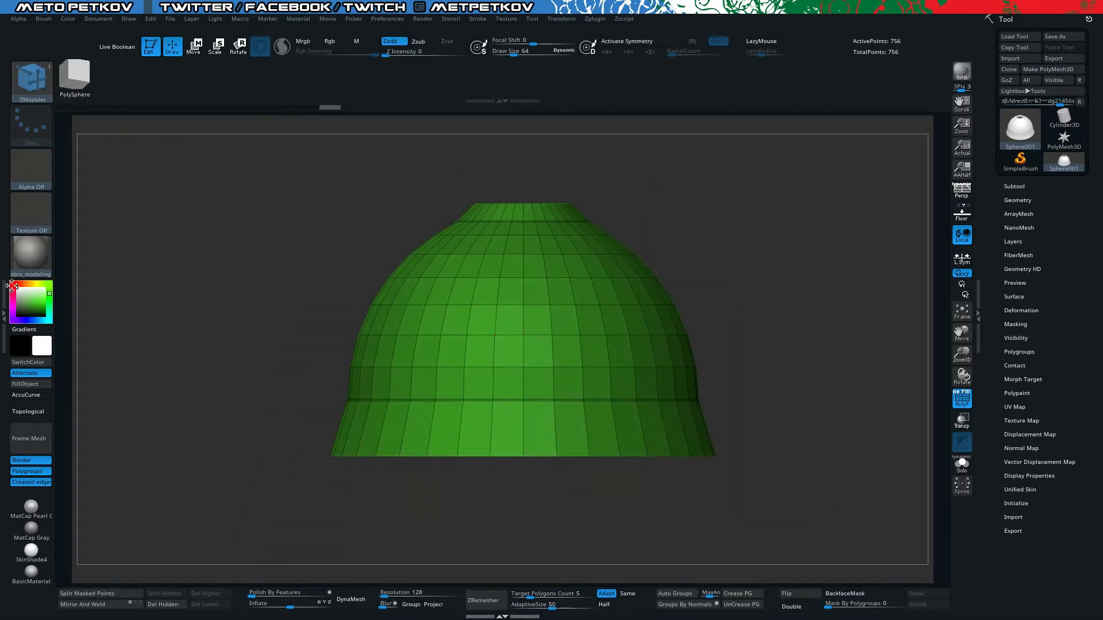
left_click_drag(716, 249, 768, 276)
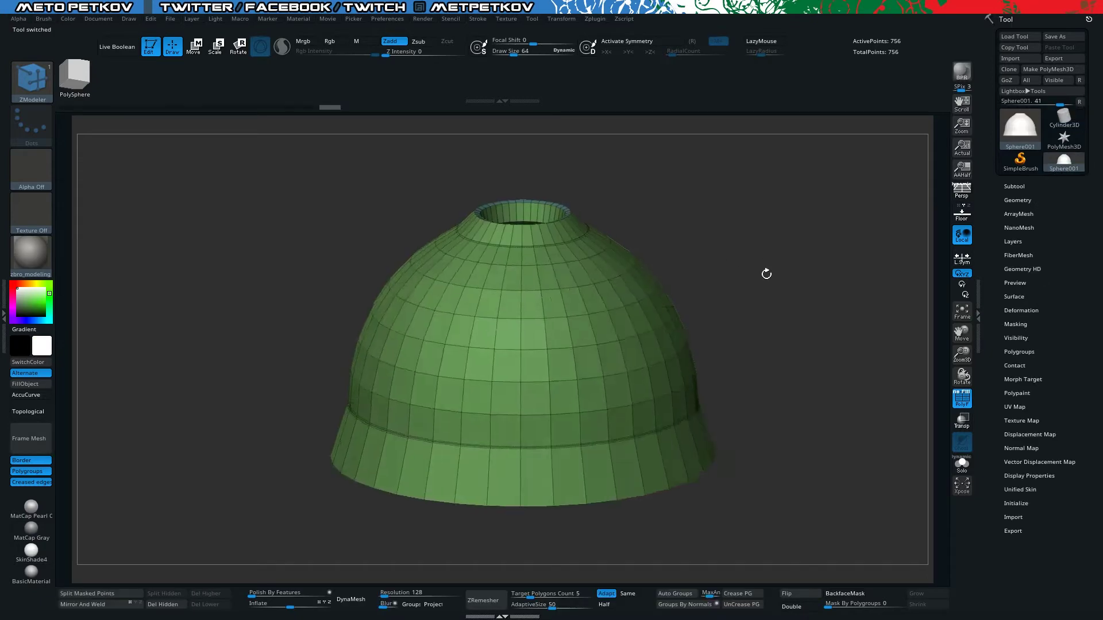
- Choose the IMM Primitives brush from the brush picker
key("b")
key("i")
key("p")
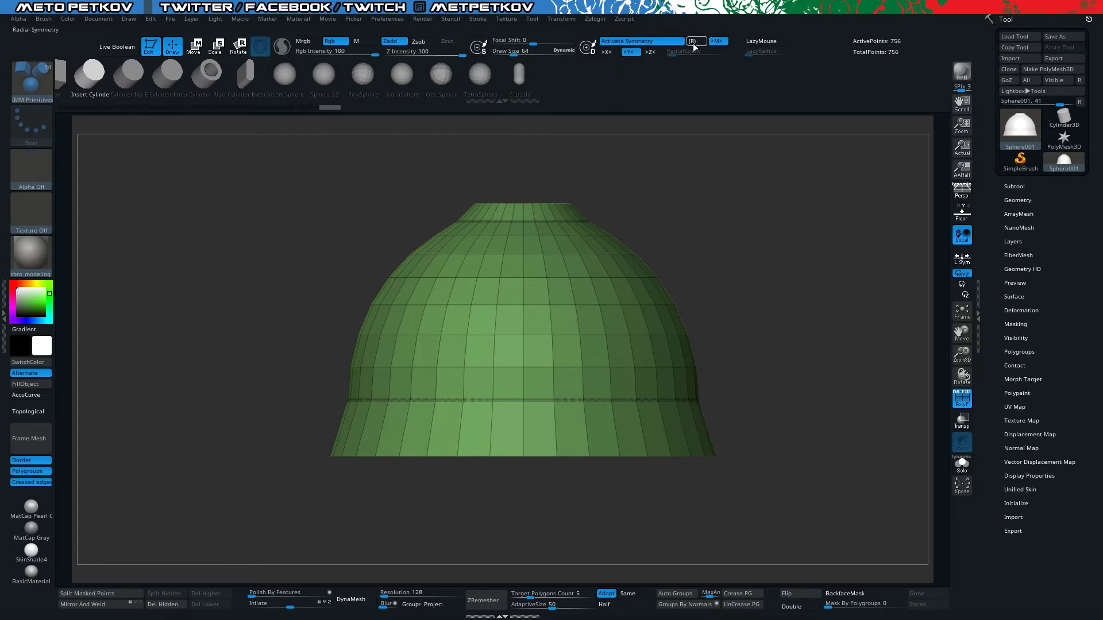
- Insert a radial ring of eight IMM cylinders on the dome and scale them down with Transpose
left_click_drag(524, 305, 528, 318)
left_click_drag(731, 276, 732, 387)
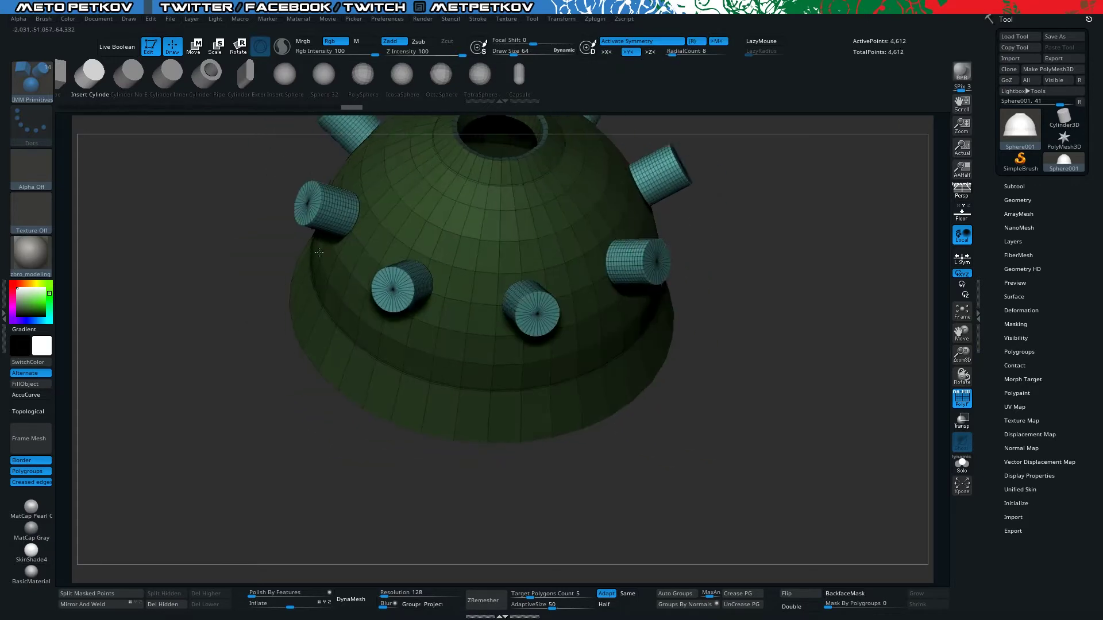
key("w")
left_click_drag(775, 431, 747, 316)
left_click(373, 253)
left_click_drag(339, 232, 367, 219)
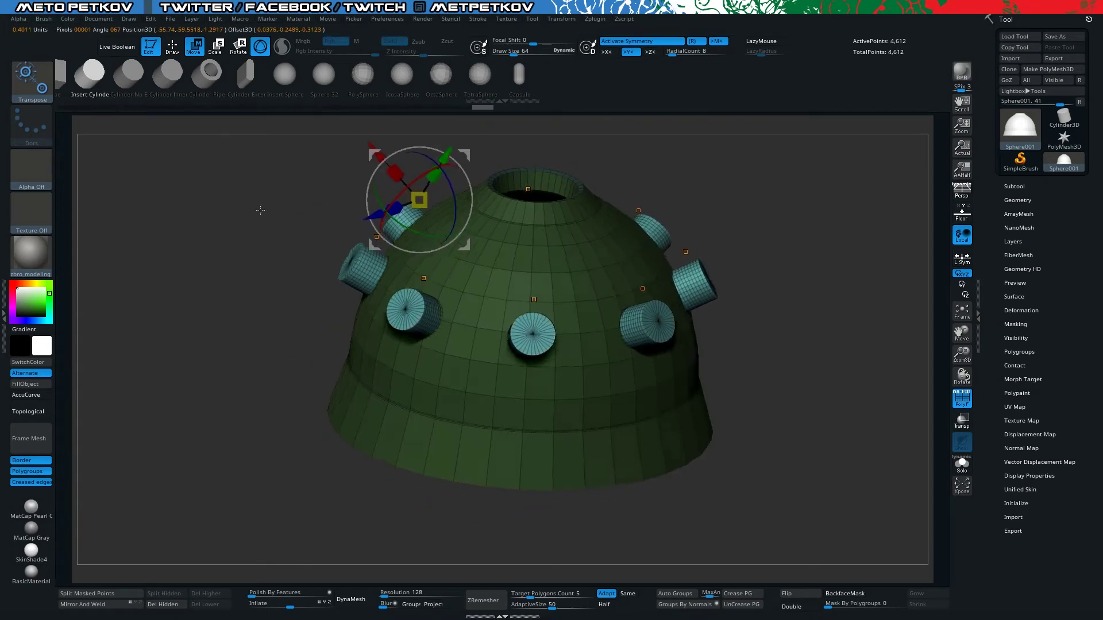
left_click_drag(241, 258, 278, 177)
left_click_drag(419, 200, 409, 208)
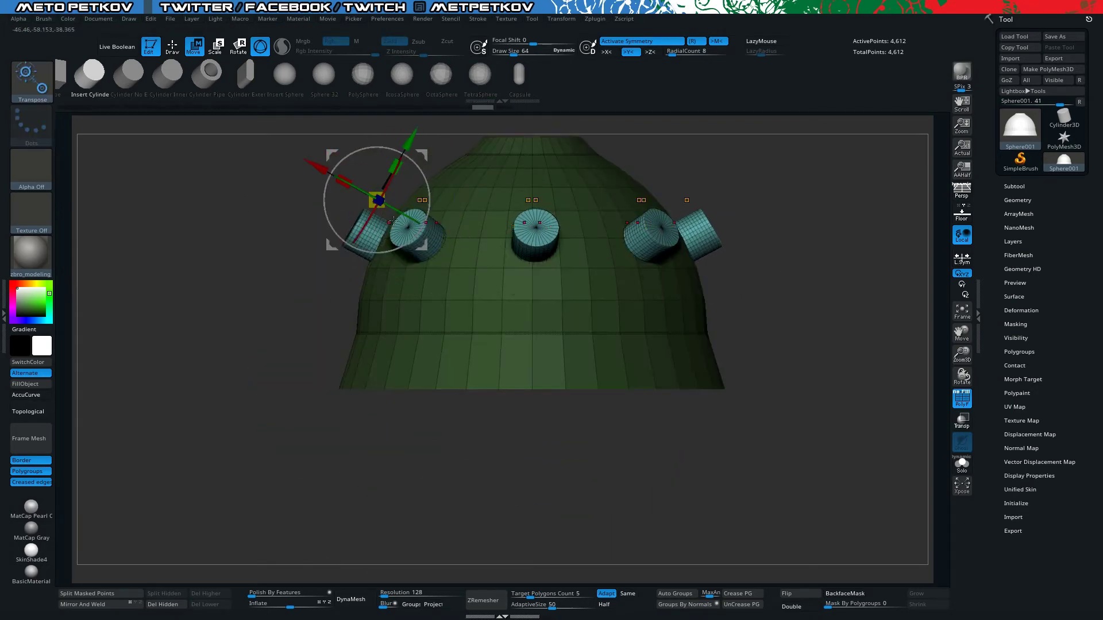
mouse_move(735, 322)
left_mouse_down()
mouse_move(759, 279)
mouse_move(764, 218)
left_mouse_up()
left_click(702, 315)
left_click_drag(351, 201, 321, 288, "alt")
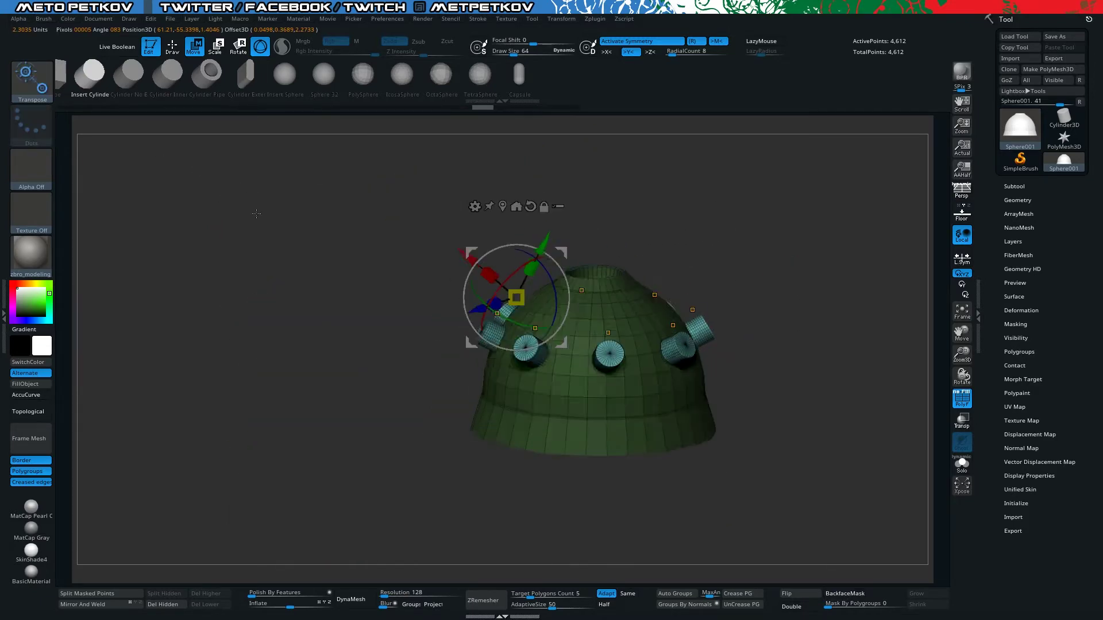
- Split the masked cylinders into their own subtool, each with its own polygroup
left_click(79, 595)
left_click_drag(575, 413, 580, 460)
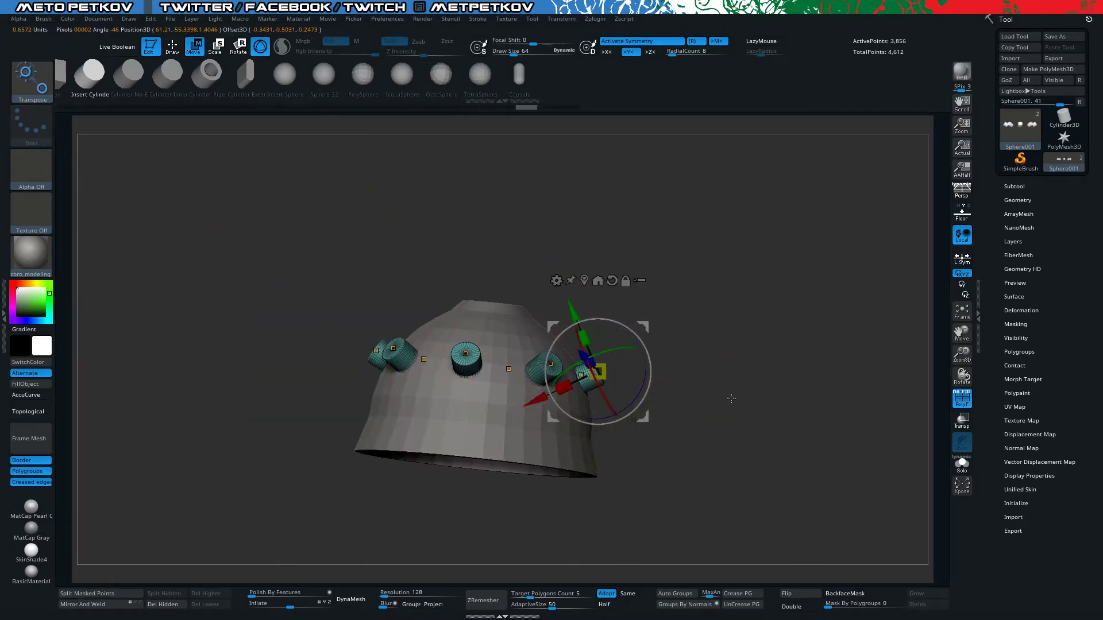
left_click(697, 600)
key("q")
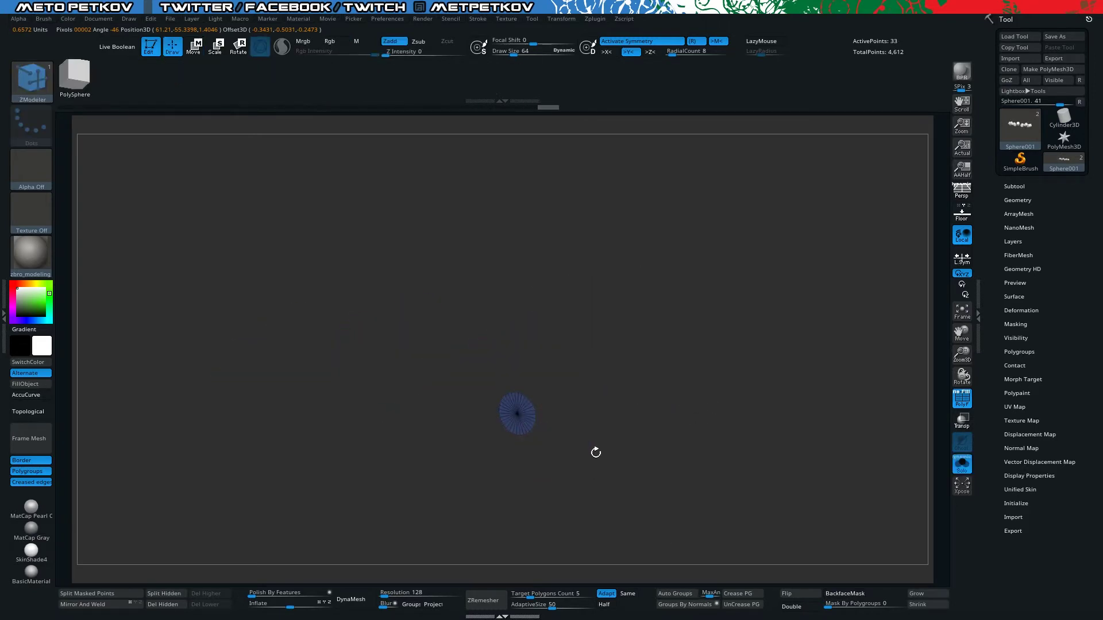
- Give the eight cylinders their own polygroups, scale them into the dome wall, and turn Solo off
left_click_drag(352, 418, 487, 393)
key("b")
key("z")
key("m")
mouse_move(239, 177)
left_mouse_down()
mouse_move(310, 184)
mouse_move(291, 250)
mouse_move(589, 350)
left_mouse_up()
key("w")
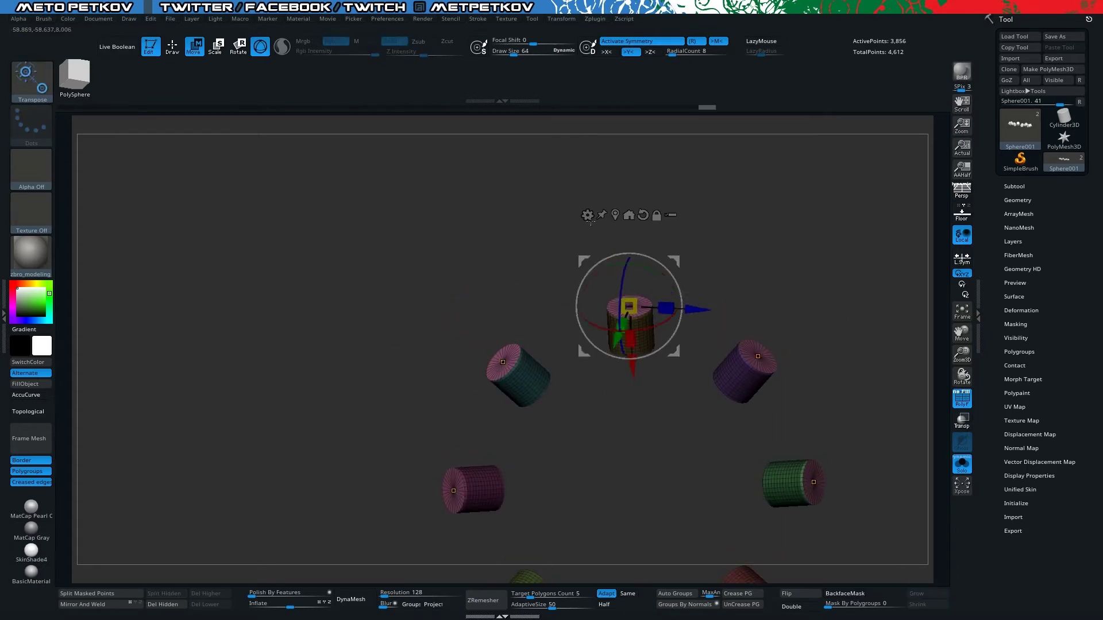
left_click(962, 464)
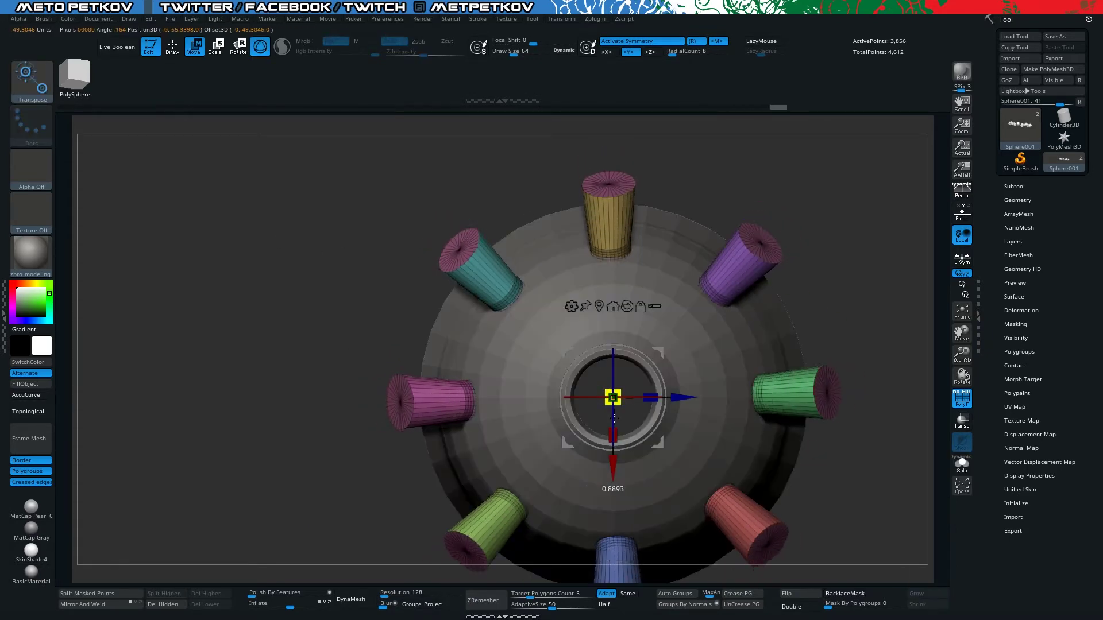
mouse_move(684, 345)
left_mouse_down()
mouse_move(686, 239)
mouse_move(677, 247)
left_mouse_up()
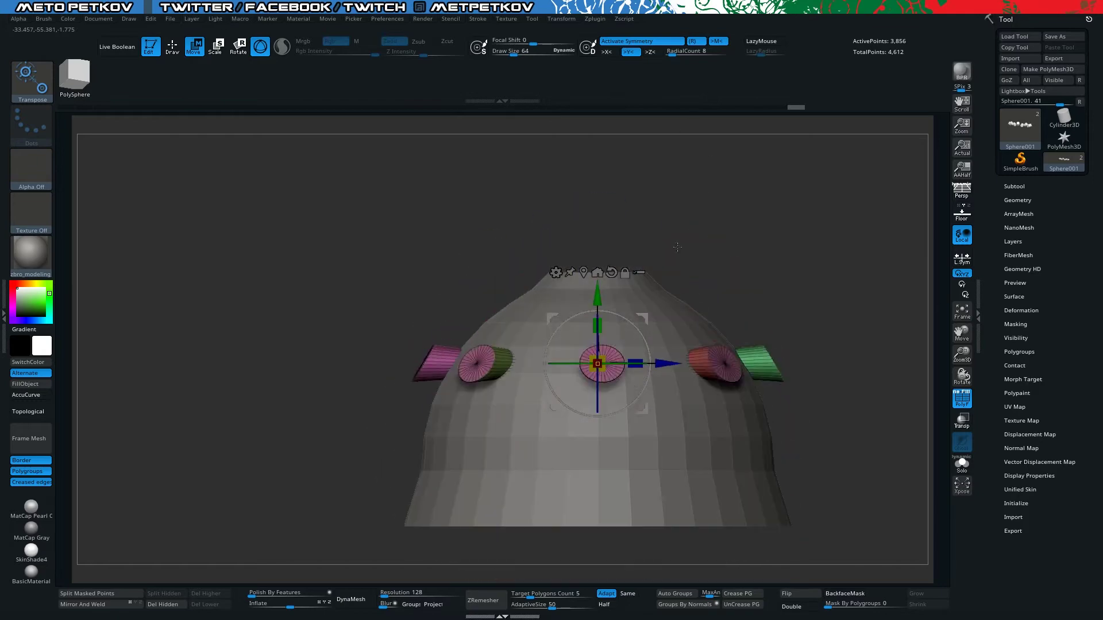
- Make the dome active, cut eight holes with Live Boolean, and bake one UMesh_Sphere002 mesh
left_click(1014, 186)
left_click(1034, 201)
key("shift+f")
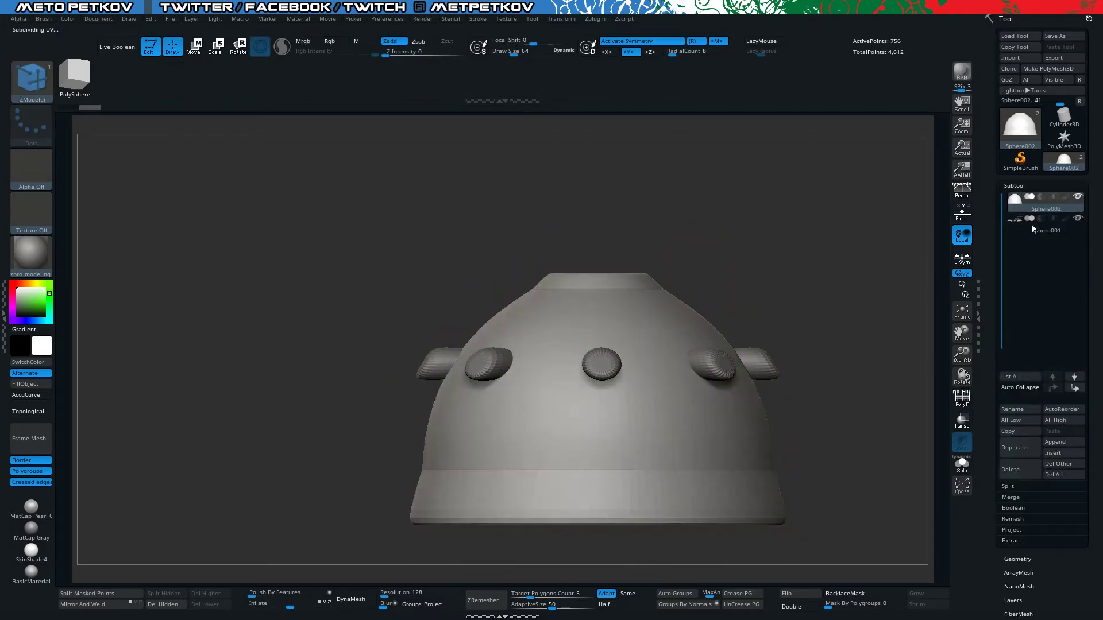
left_click(117, 47)
mouse_move(804, 230)
left_mouse_down()
mouse_move(833, 259)
mouse_move(867, 268)
mouse_move(867, 253)
left_mouse_up()
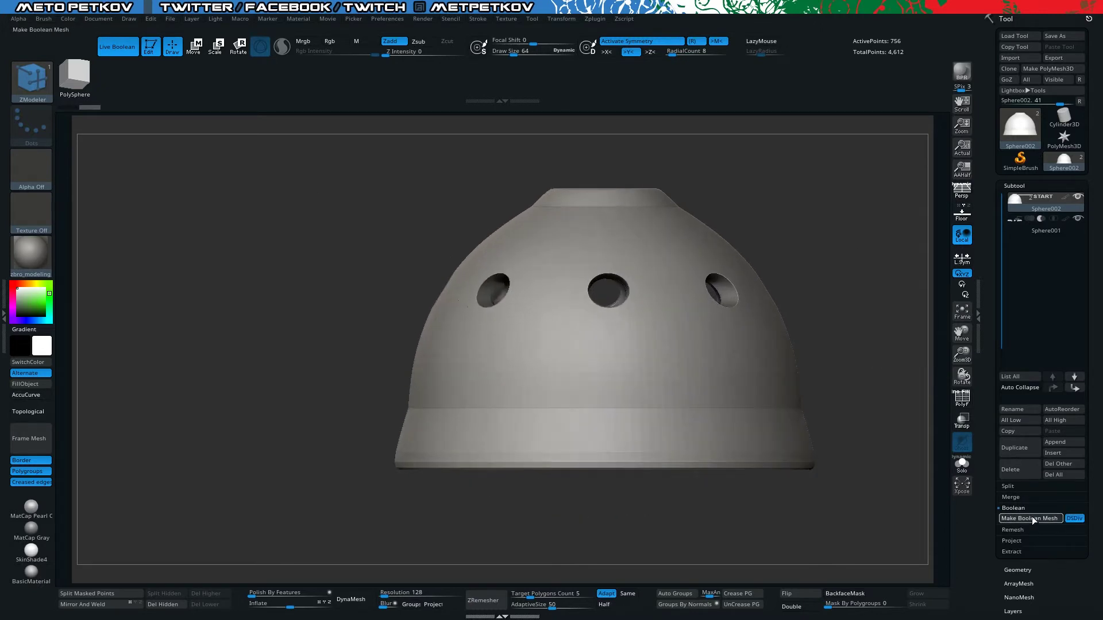
key("shift+f")
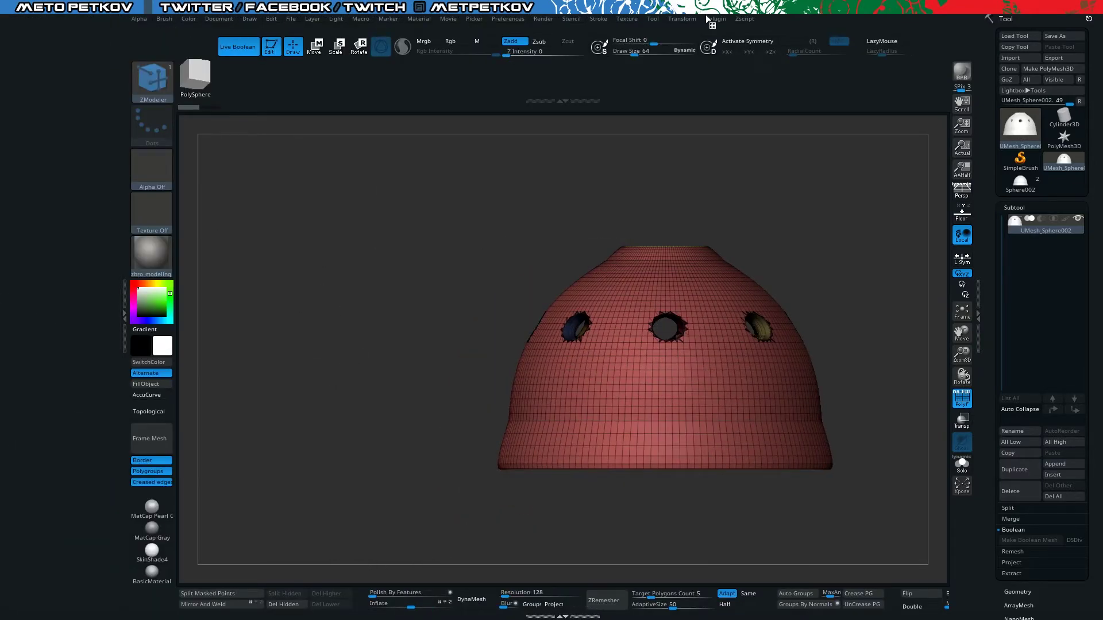
- Try DynaMesh on the holed dome, undo it, and ZRemesh it to 27,996 points
left_click(715, 19)
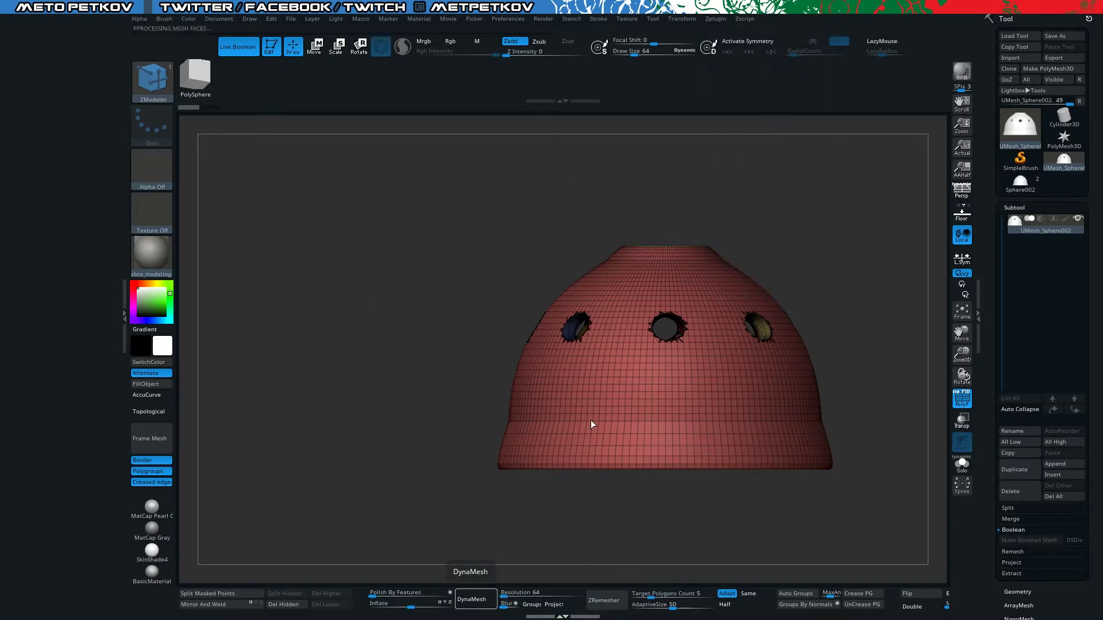
left_click(125, 307)
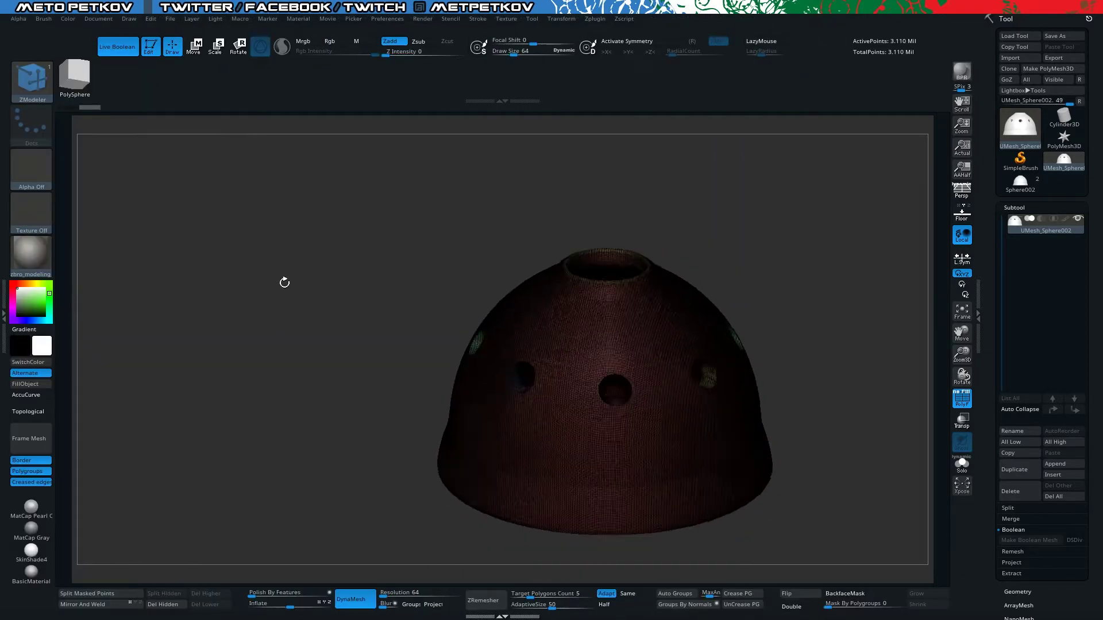
key("ctrl+z")
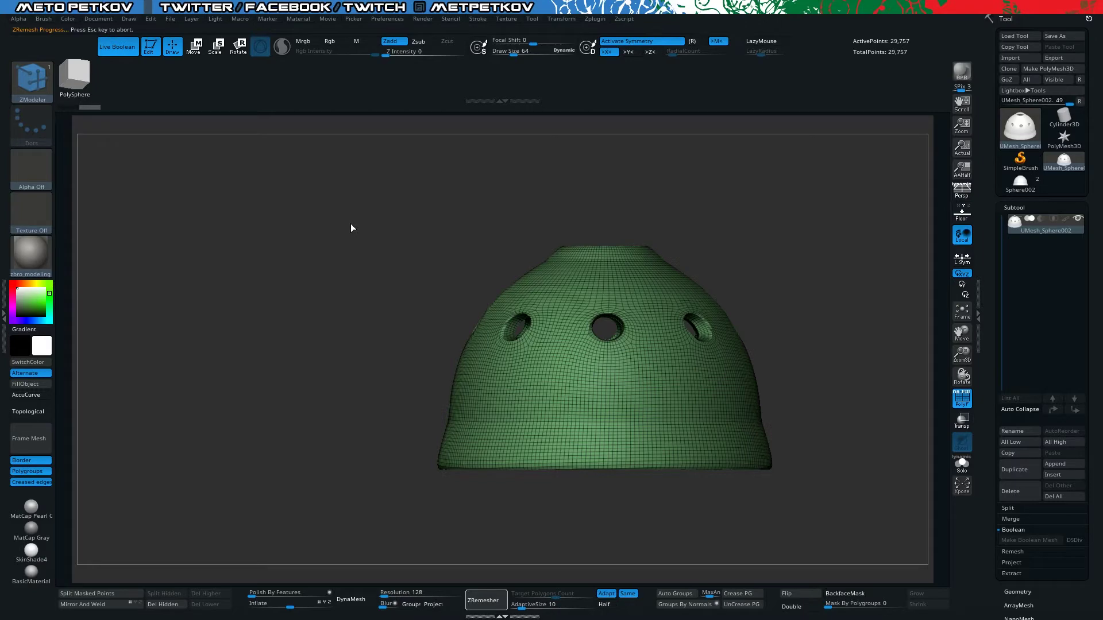
left_click_drag(350, 228, 340, 253)
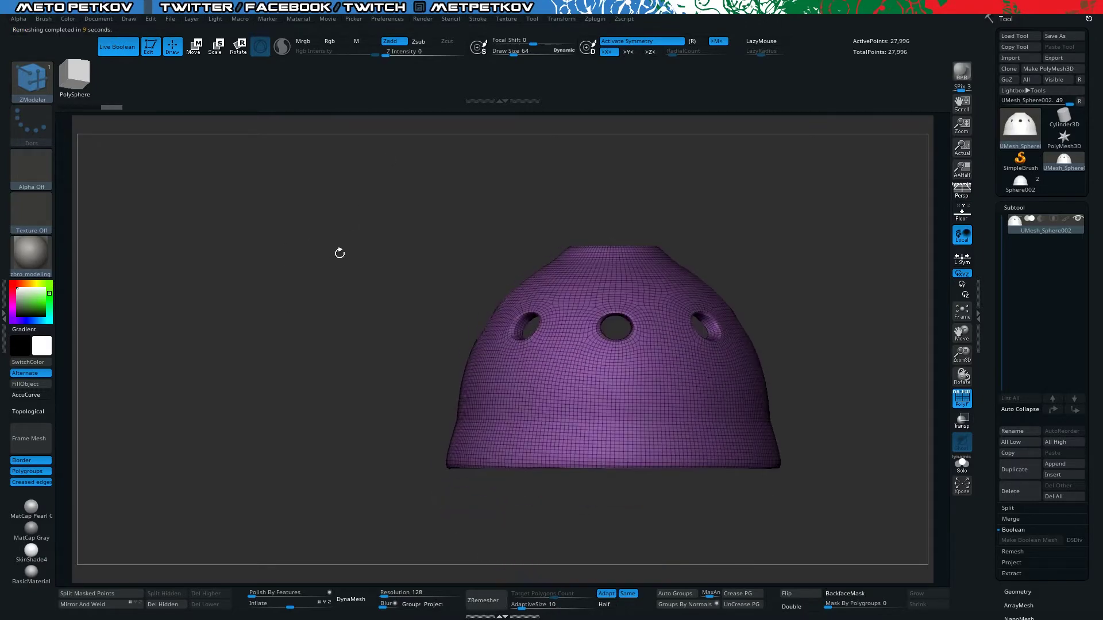
- Subdivide the remeshed dome to 448,176 points, hide the polyframe and select the Move brush
key("f")
key("ctrl+d")
key("ctrl+d")
scroll(505, 194, "up", 5)
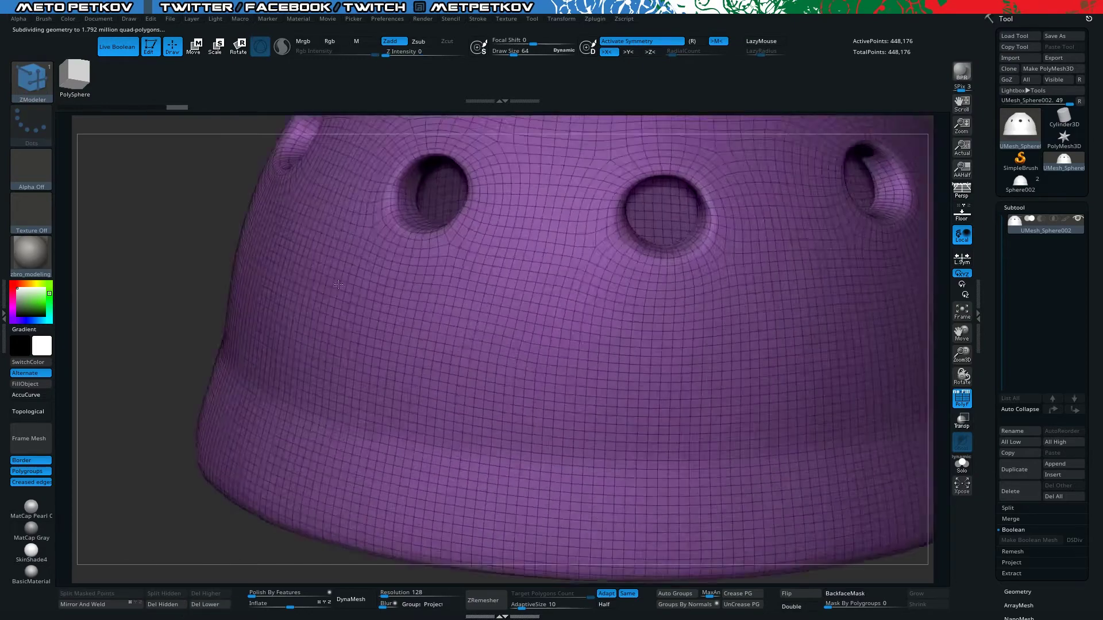
key("shift+f")
key("b")
key("m")
key("v")
key("space")
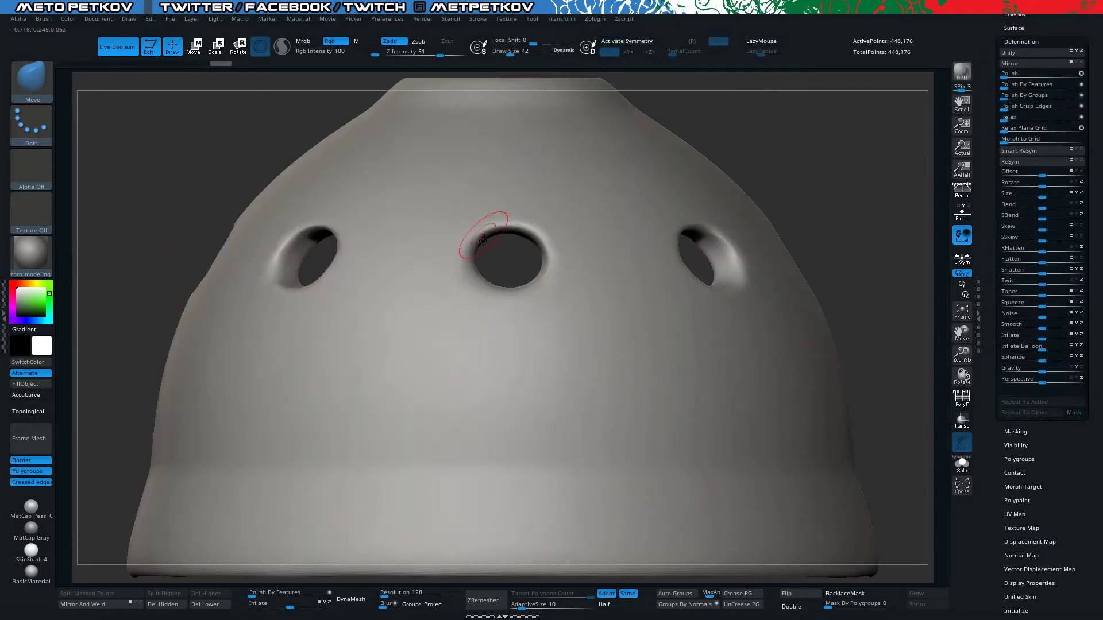
- Inspect the side holes and top opening, then browse the LightBox brush folders
right_click_drag(536, 261, 349, 181)
right_click_drag(364, 292, 399, 242)
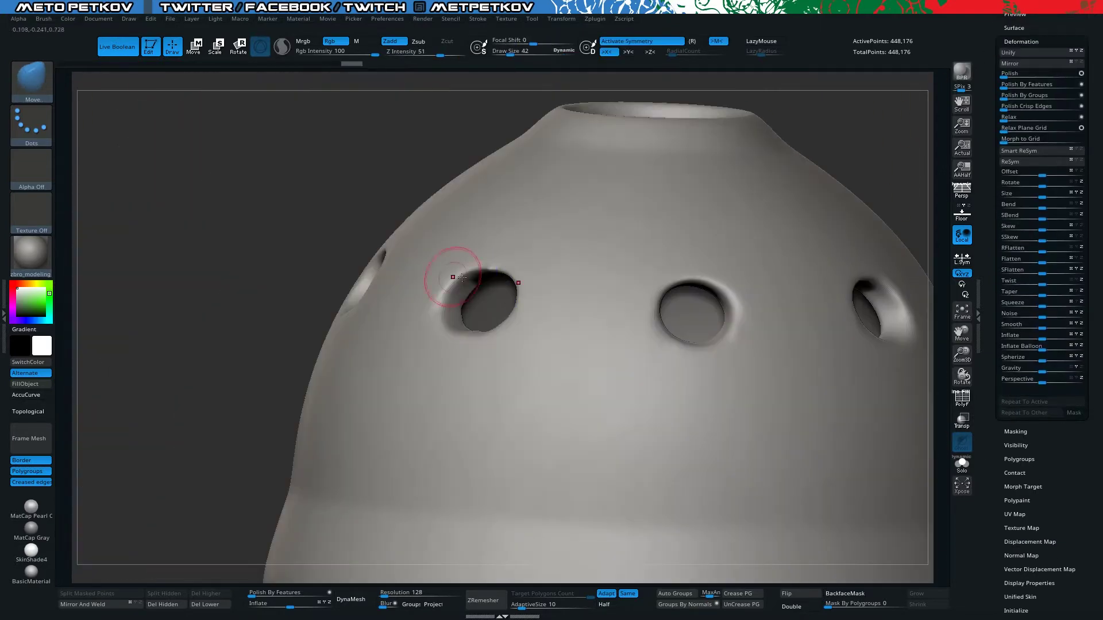
mouse_move(439, 302)
right_mouse_down()
mouse_move(490, 305)
mouse_move(195, 219)
mouse_move(276, 303)
mouse_move(349, 313)
right_mouse_up()
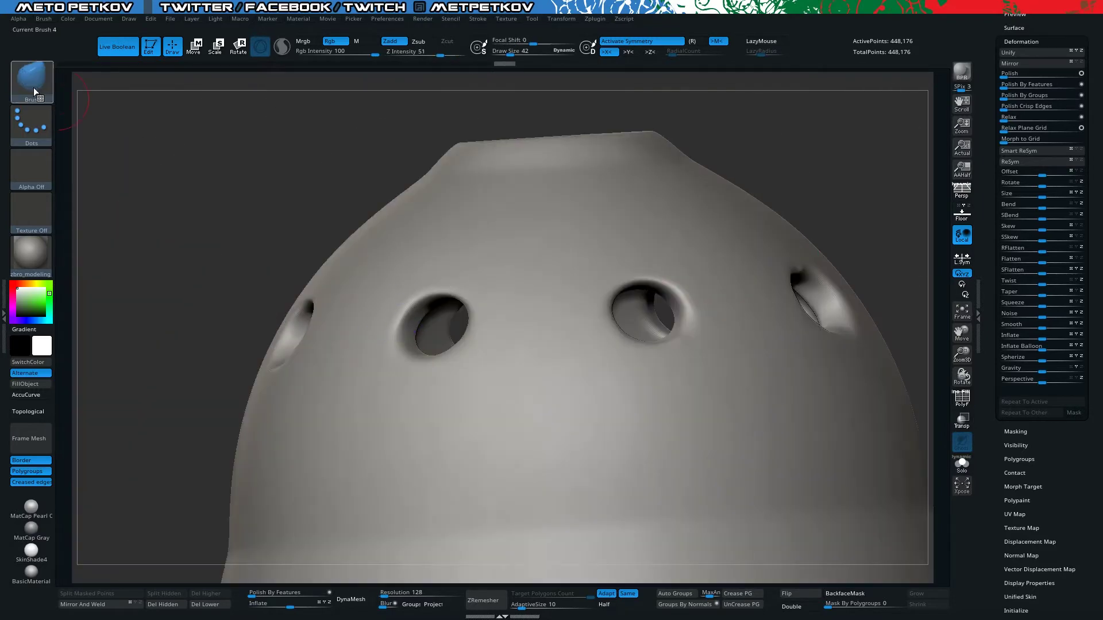
key("comma")
left_click(182, 79)
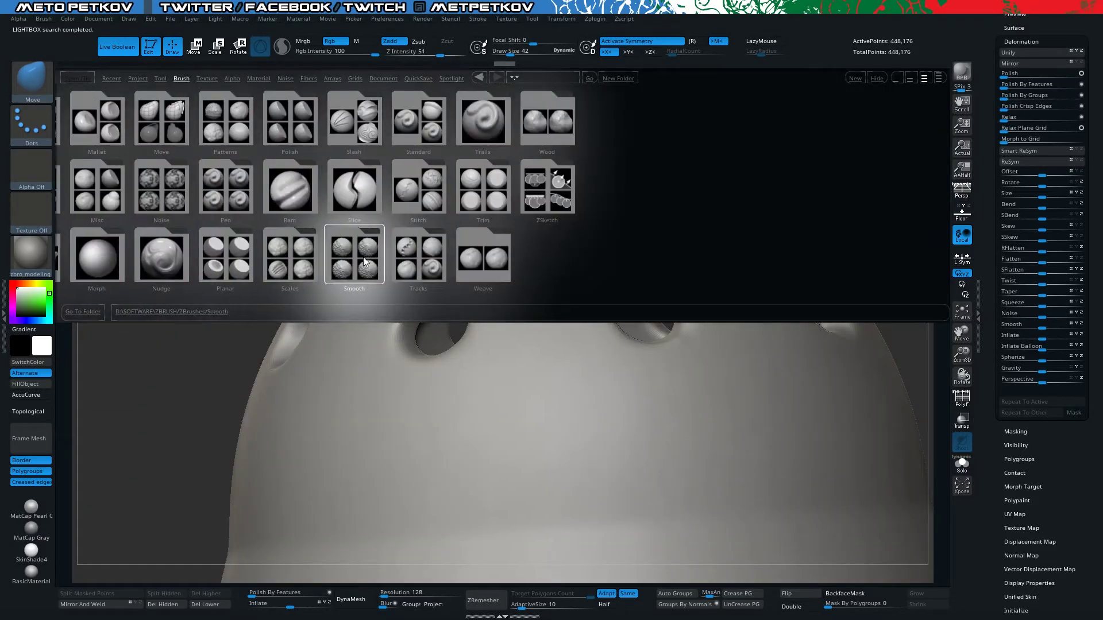
- Load a stronger brush from the Smooth folder and smooth the dome around the side holes
double_click(366, 258)
double_click(193, 270)
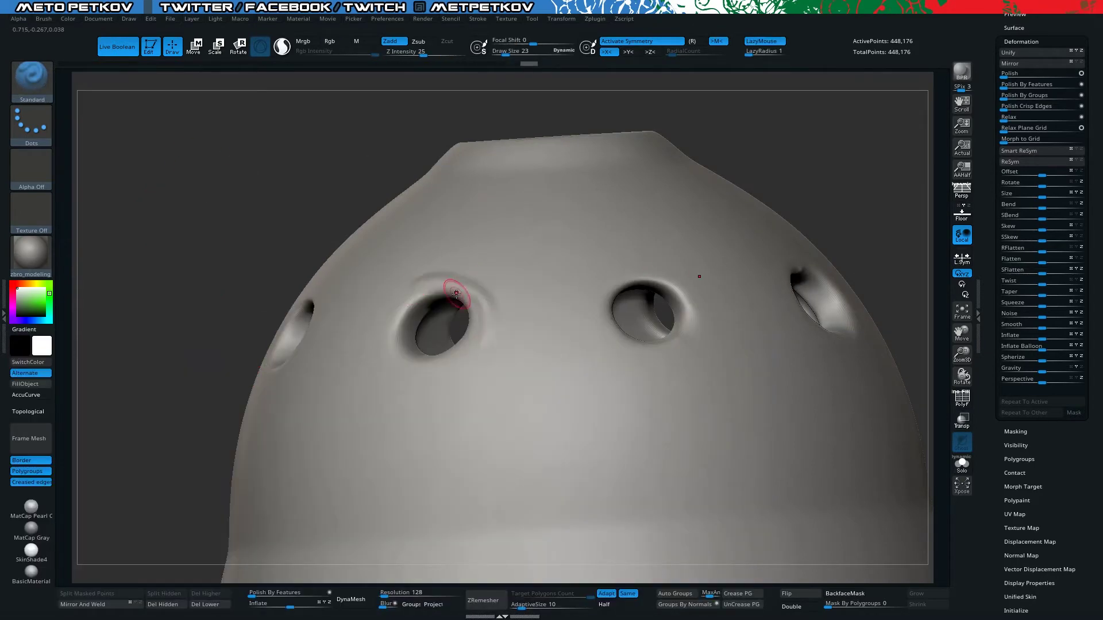
left_click_drag(456, 293, 474, 345)
right_click_drag(474, 344, 413, 291)
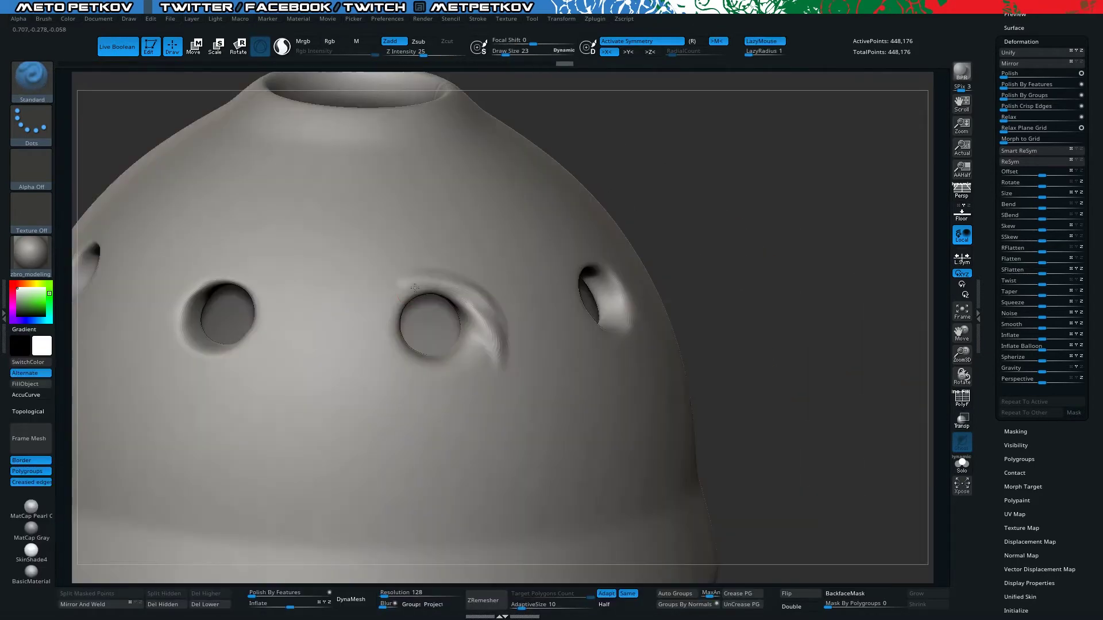
left_click_drag(382, 339, 304, 264, "shift")
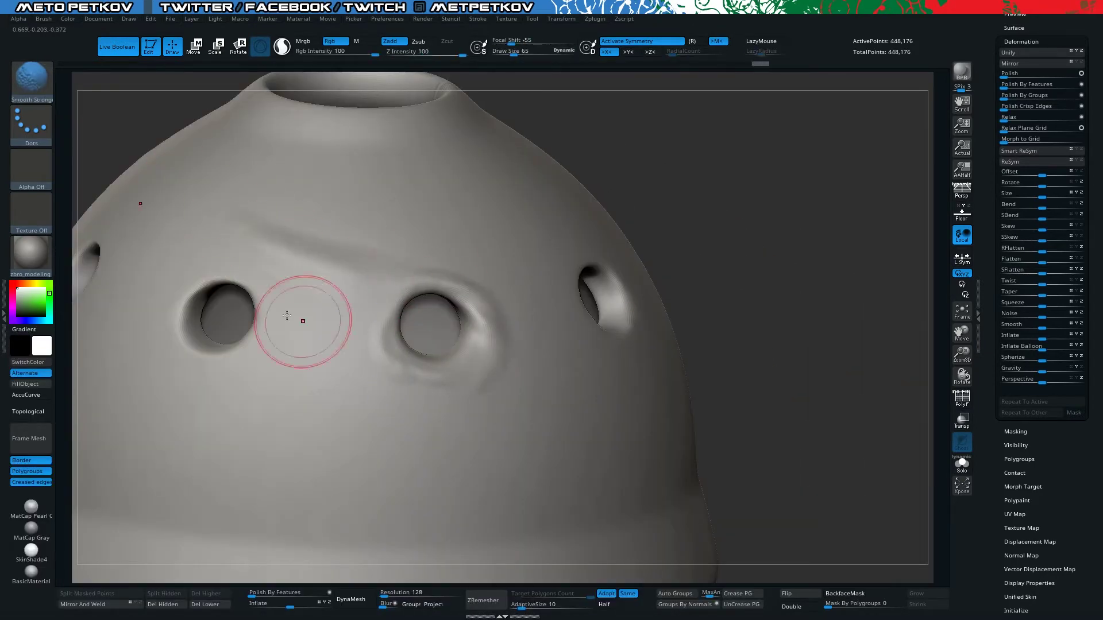
mouse_move(184, 160)
right_mouse_down("ctrl")
mouse_move(448, 269)
mouse_move(368, 277)
right_mouse_up("ctrl")
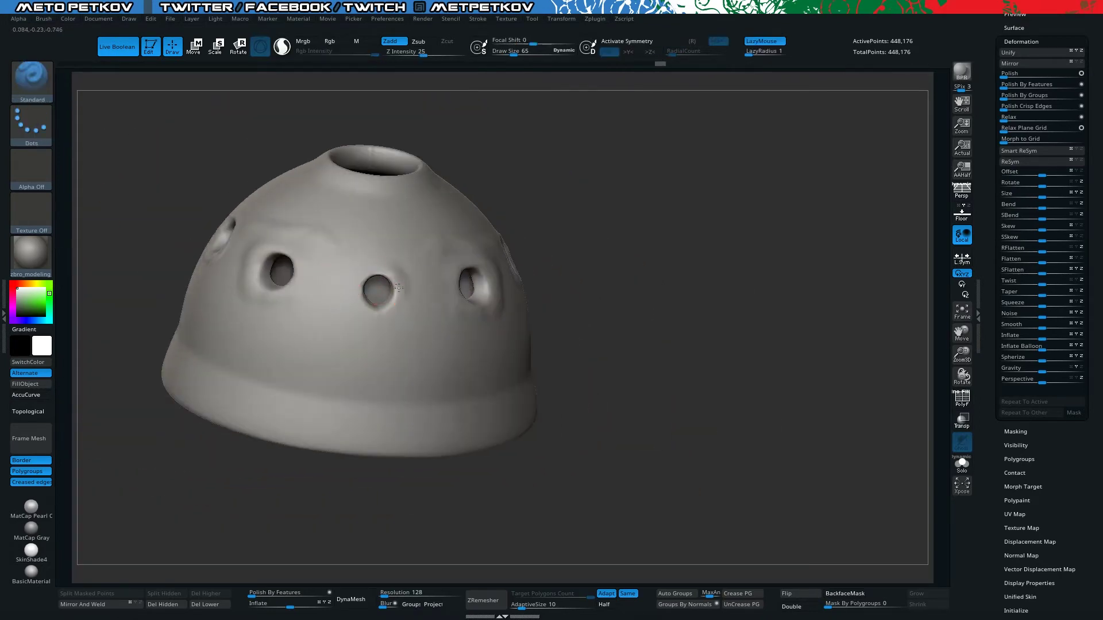
mouse_move(326, 235)
right_mouse_down()
mouse_move(456, 216)
mouse_move(785, 291)
mouse_move(394, 224)
mouse_move(525, 229)
mouse_move(318, 153)
mouse_move(555, 260)
mouse_move(454, 214)
mouse_move(422, 152)
right_mouse_up()
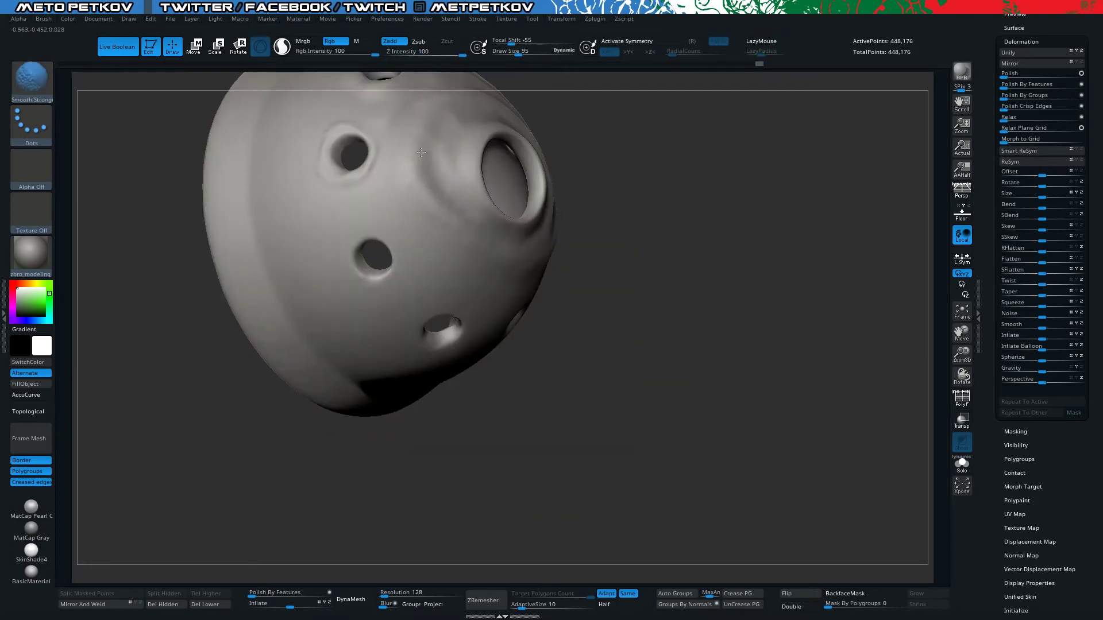
- Select the Clay Buildup brush and frame the dome's top opening up close
key("b")
key("c")
key("l")
right_click_drag(414, 124, 418, 274)
mouse_move(478, 241)
right_mouse_down()
mouse_move(216, 103)
mouse_move(256, 143)
right_mouse_up()
- Tighten the top opening's rim with the Pinch brush
key("b")
key("p")
key("i")
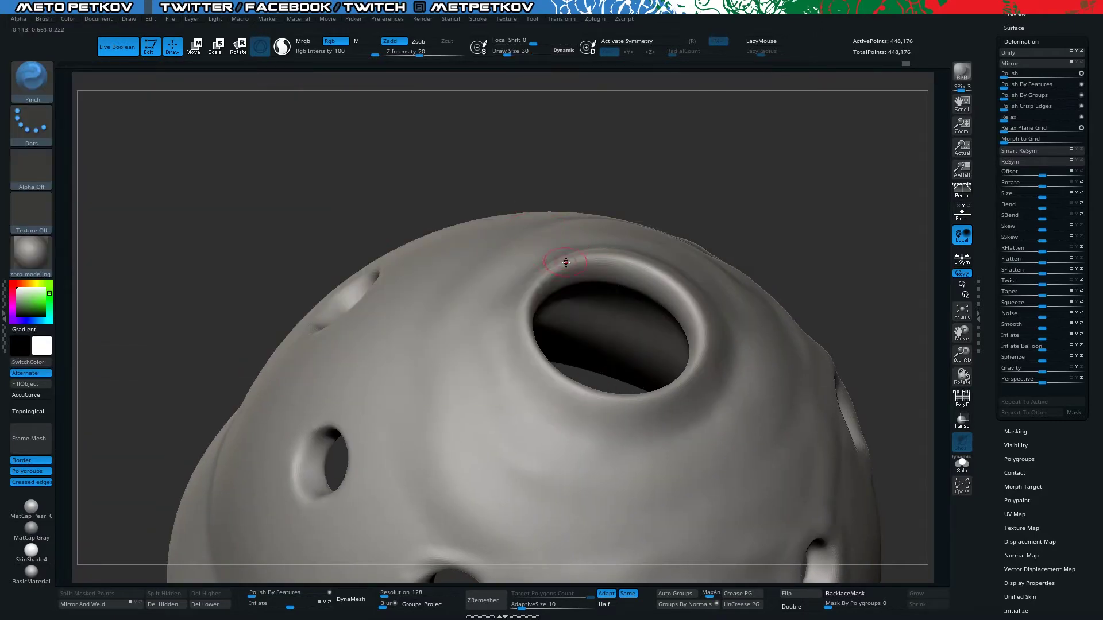
mouse_move(555, 370)
right_mouse_down()
mouse_move(332, 66)
mouse_move(631, 230)
right_mouse_up()
mouse_move(697, 316)
right_mouse_down()
mouse_move(569, 217)
mouse_move(540, 256)
mouse_move(679, 203)
right_mouse_up()
- Pull the rim slightly upward with the Move brush and review the dome from the side
key("b")
key("m")
key("v")
mouse_move(158, 208)
right_mouse_down()
mouse_move(273, 160)
mouse_move(415, 175)
right_mouse_up()
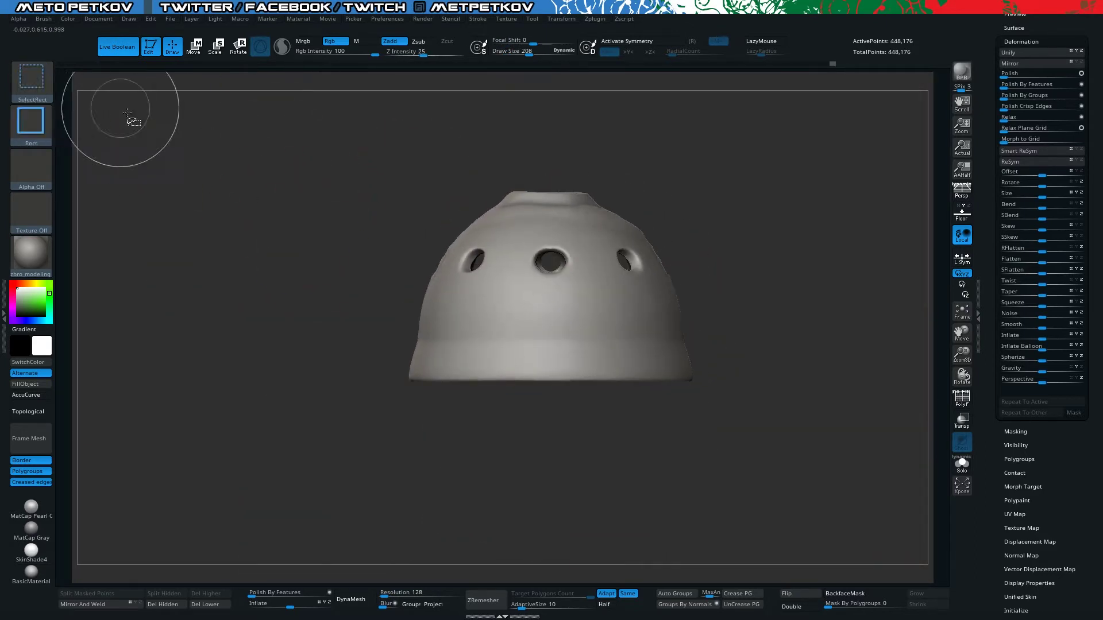
- With X symmetry, trim an arched opening into the dome's lower front using TrimCircle and Circle stroke
left_click_drag(586, 140, 842, 448, "ctrl+shift")
key("x")
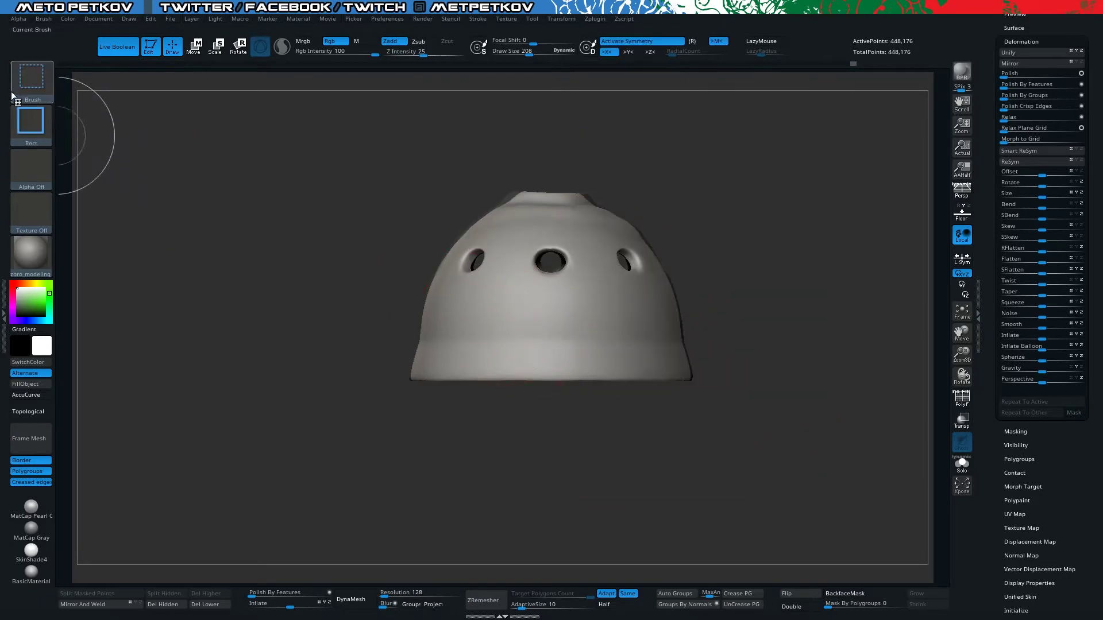
left_click(31, 81)
left_click(572, 144)
left_click(31, 124)
mouse_move(543, 377)
left_mouse_down("ctrl+shift")
mouse_move(597, 379)
mouse_move(595, 489)
left_mouse_up("ctrl+shift")
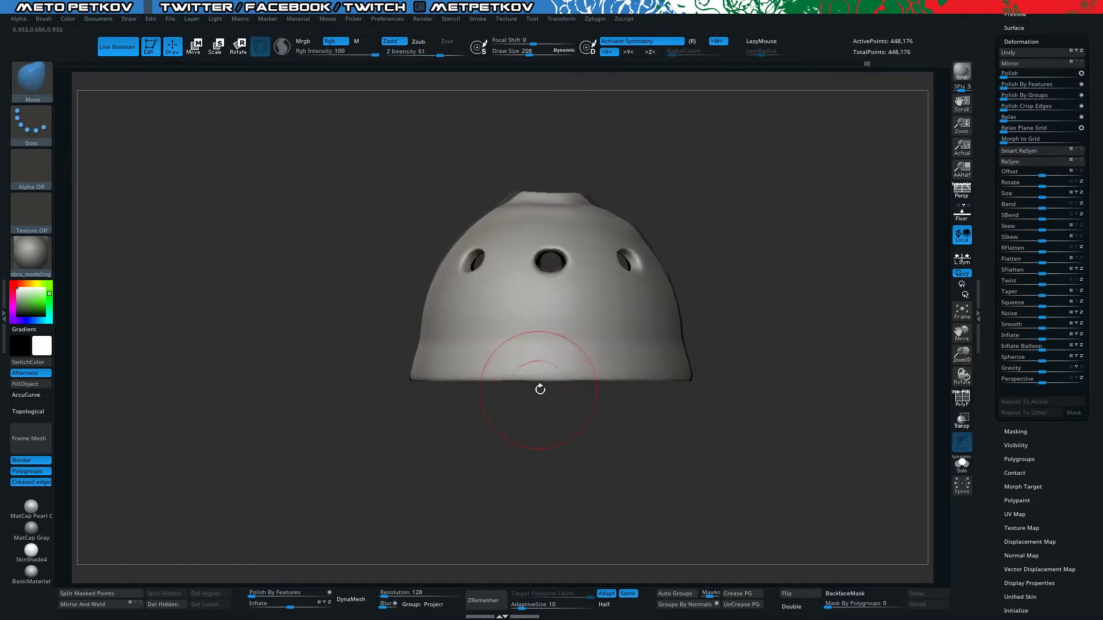
mouse_move(550, 380)
left_mouse_down("ctrl+shift")
mouse_move(596, 436)
mouse_move(632, 443)
mouse_move(411, 353)
mouse_move(402, 322)
mouse_move(415, 281)
mouse_move(394, 299)
left_mouse_up("ctrl+shift")
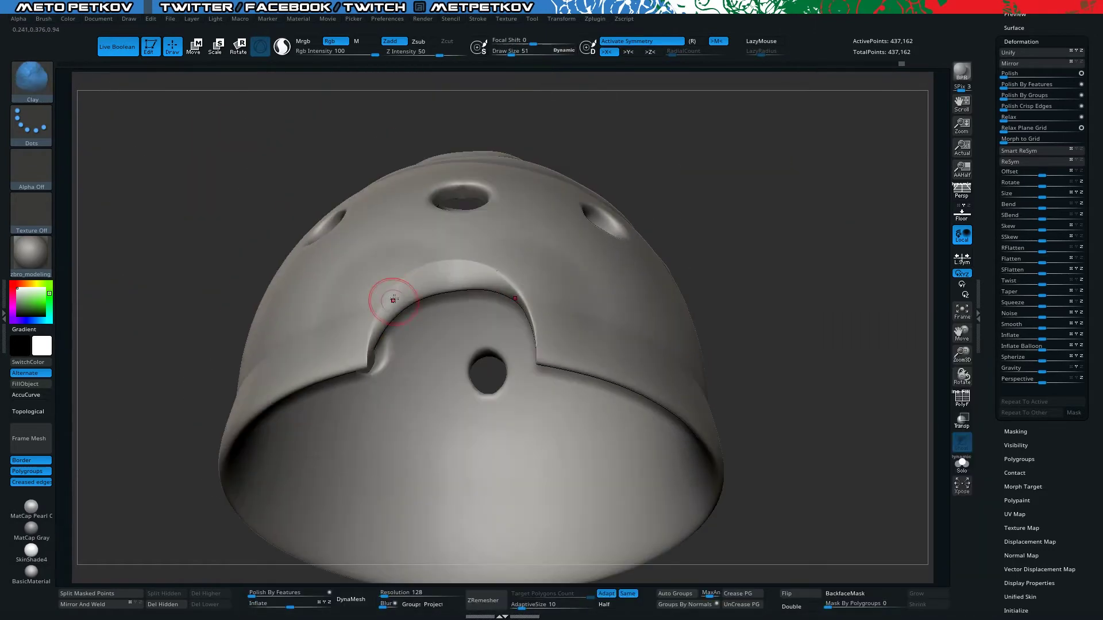
- Inspect the dome's underside and sides, then select the Standard brush
mouse_move(437, 256)
left_mouse_down()
mouse_move(362, 215)
mouse_move(364, 228)
mouse_move(481, 289)
mouse_move(409, 307)
mouse_move(421, 236)
mouse_move(499, 155)
left_mouse_up()
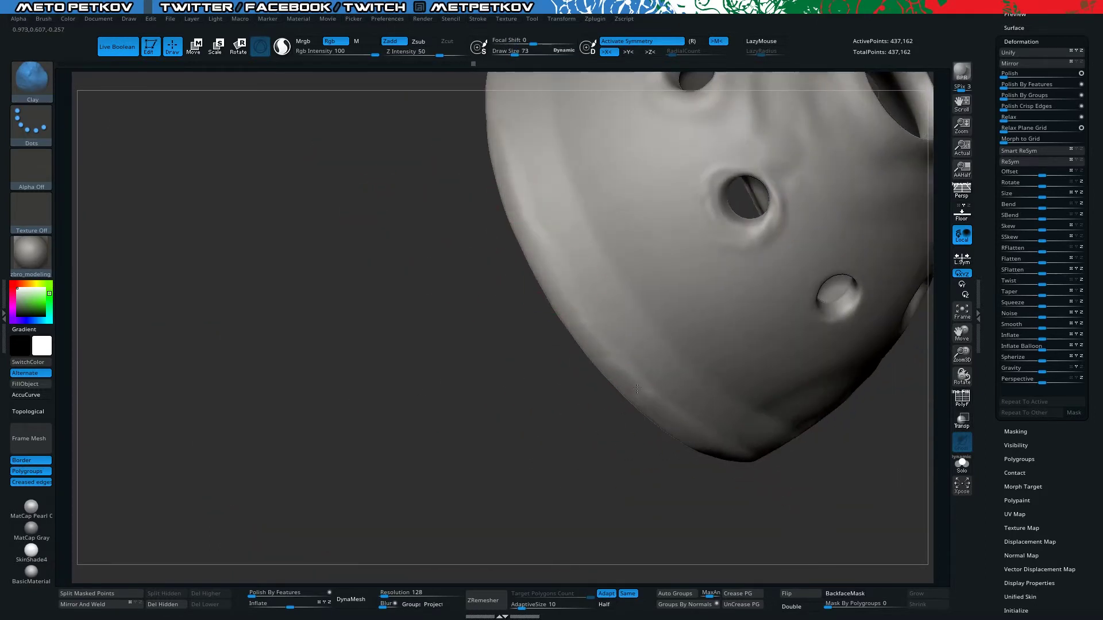
mouse_move(637, 389)
left_mouse_down("alt")
mouse_move(451, 347)
mouse_move(557, 179)
mouse_move(518, 306)
left_mouse_up("alt")
mouse_move(428, 345)
left_mouse_down()
mouse_move(538, 284)
mouse_move(513, 248)
mouse_move(723, 317)
left_mouse_up()
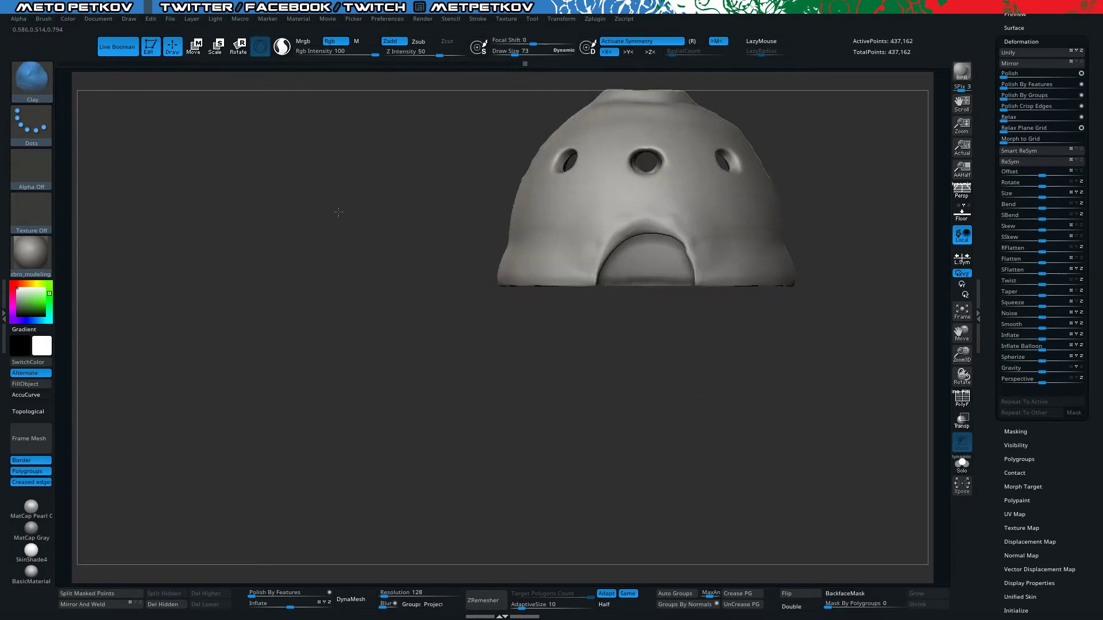
mouse_move(723, 290)
left_mouse_down()
mouse_move(726, 243)
mouse_move(663, 261)
left_mouse_up()
key("b")
key("s")
key("t")
- Orbit around the holes and top opening, enlarging then shrinking the Standard brush
left_click_drag(578, 268, 695, 244, "shift")
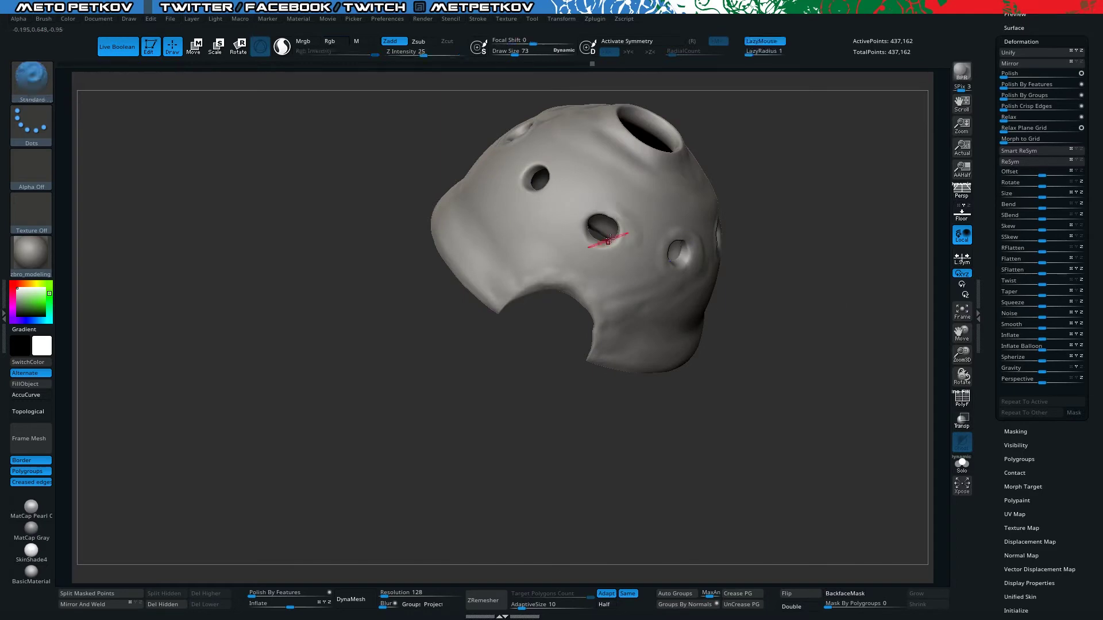
mouse_move(592, 207)
left_mouse_down()
mouse_move(394, 229)
mouse_move(523, 233)
left_mouse_up()
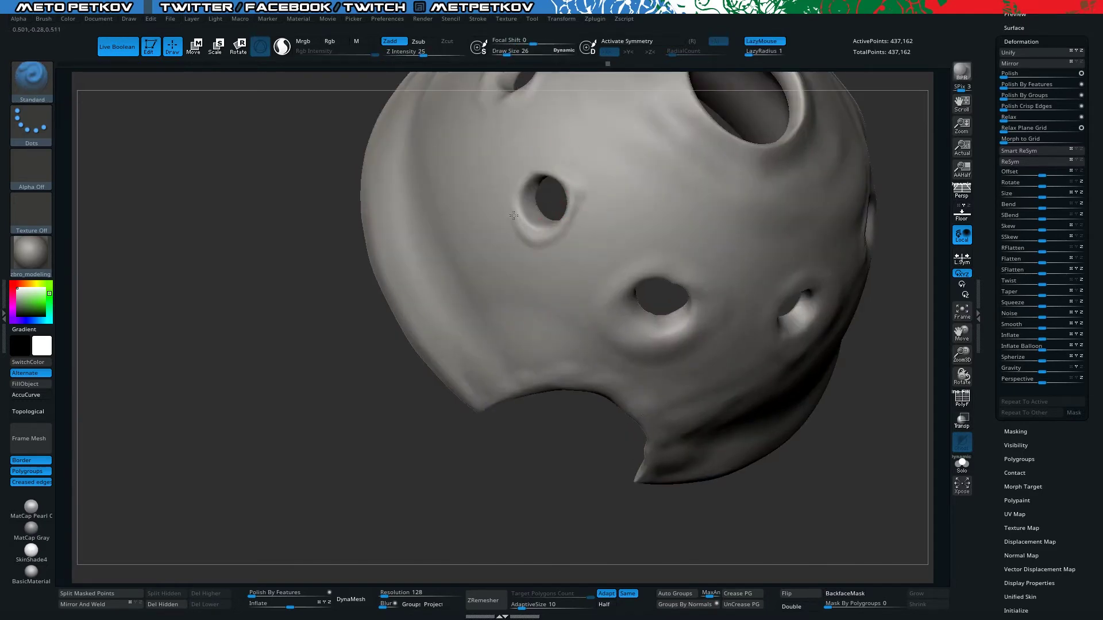
left_click_drag(559, 174, 673, 211)
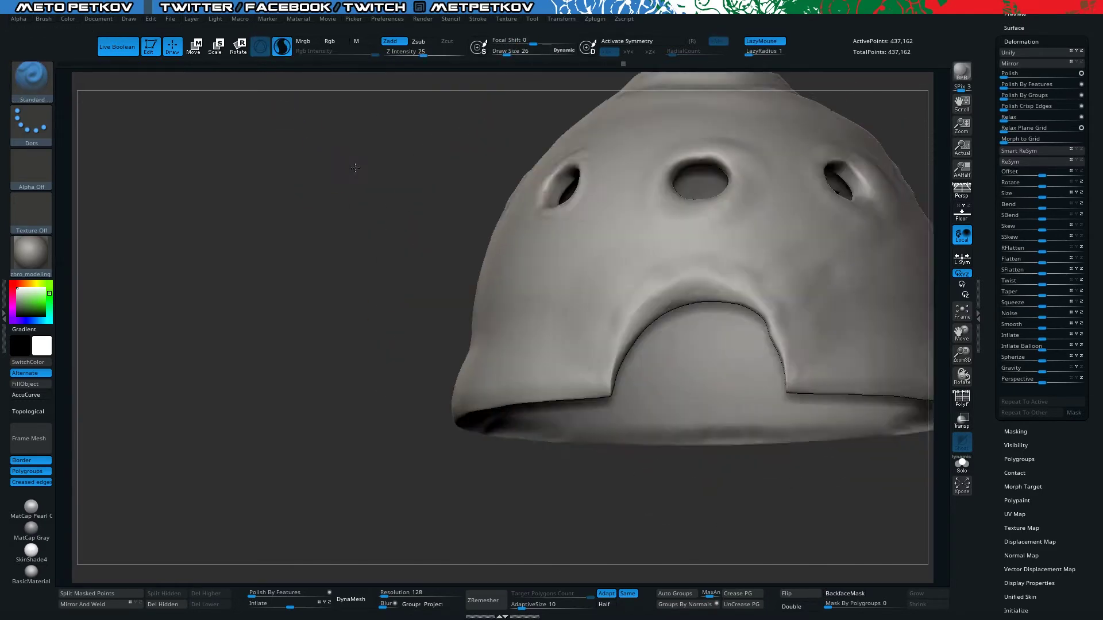
left_click_drag(659, 216, 518, 217)
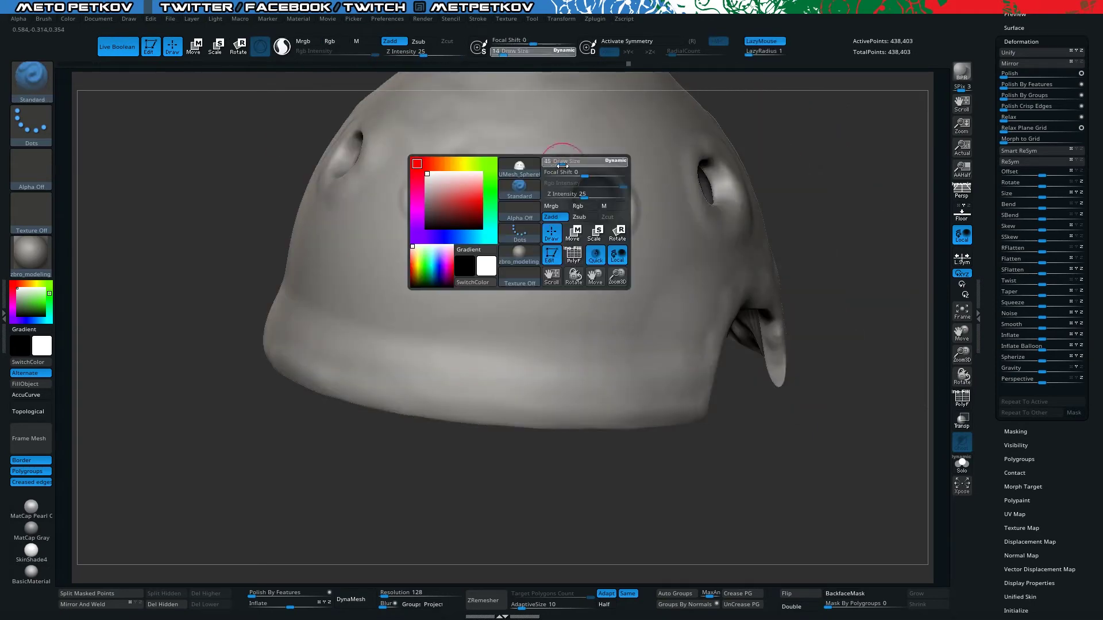
left_click_drag(216, 134, 615, 167)
key("space")
left_click_drag(718, 198, 795, 261)
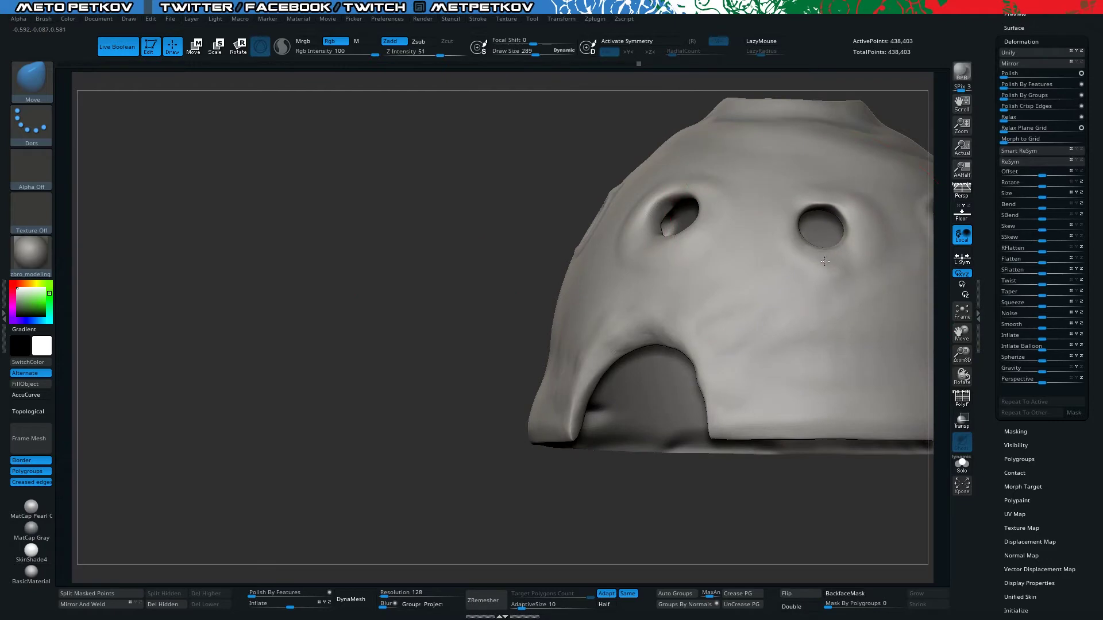
left_click_drag(843, 216, 426, 189)
key("bracketleft")
key("bracketleft")
key("bracketleft")
- Build up and smooth a raised clay lump on the dome's front
right_click_drag(787, 395, 787, 376)
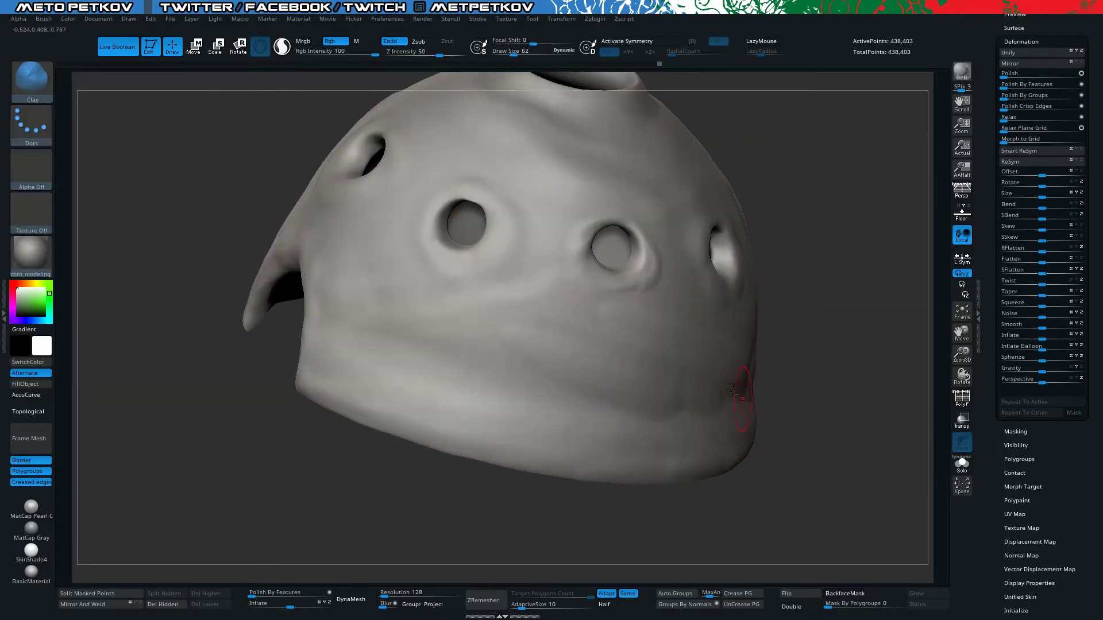
mouse_move(671, 398)
right_mouse_down("shift")
mouse_move(632, 345)
mouse_move(308, 234)
mouse_move(472, 220)
right_mouse_up("shift")
key("space")
mouse_move(580, 258)
left_mouse_down()
mouse_move(747, 276)
mouse_move(771, 305)
left_mouse_up()
mouse_move(564, 290)
right_mouse_down()
mouse_move(270, 253)
mouse_move(773, 355)
right_mouse_up()
- Select DamStandard with a larger brush size and frame the dome from the front
key("b")
key("d")
key("s")
key("space")
left_click_drag(649, 334, 690, 334)
mouse_move(689, 356)
right_mouse_down()
mouse_move(739, 345)
mouse_move(402, 251)
mouse_move(642, 323)
right_mouse_up()
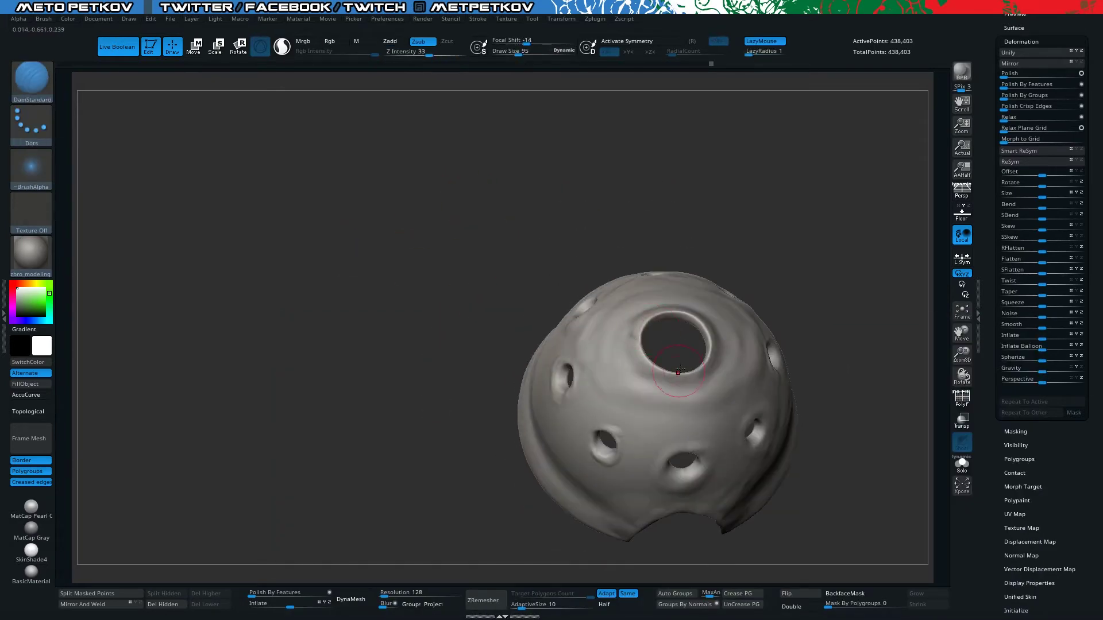
- Carve crease lines into the dome with DamStandard from front, back and angled views
mouse_move(708, 357)
right_mouse_down()
mouse_move(584, 325)
mouse_move(433, 247)
mouse_move(633, 390)
right_mouse_up()
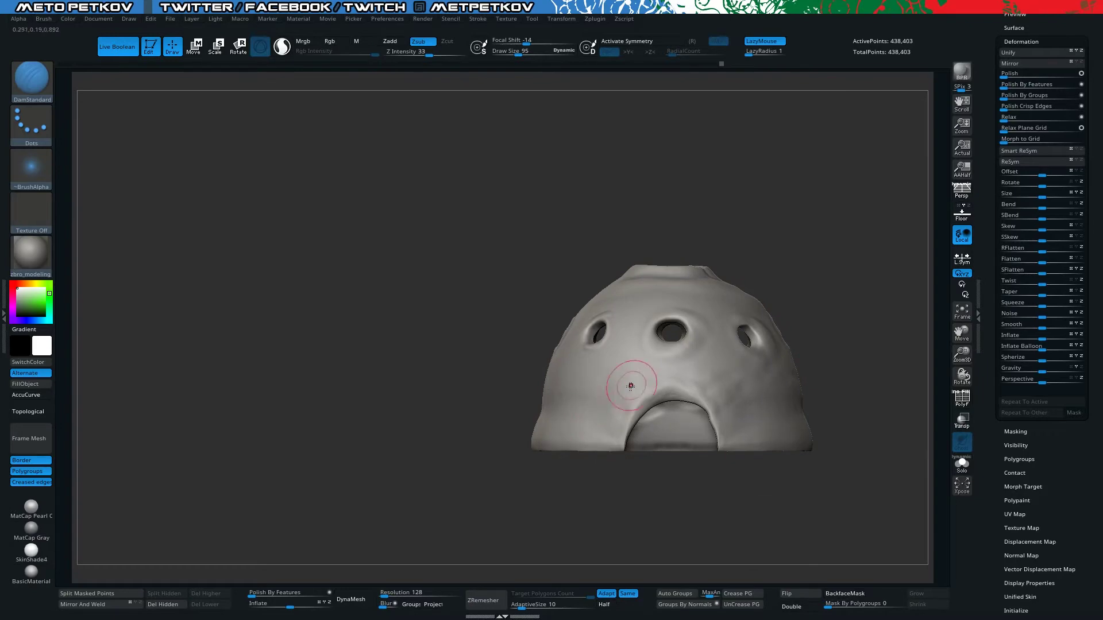
mouse_move(735, 370)
right_mouse_down("shift")
mouse_move(778, 521)
mouse_move(751, 407)
right_mouse_up("shift")
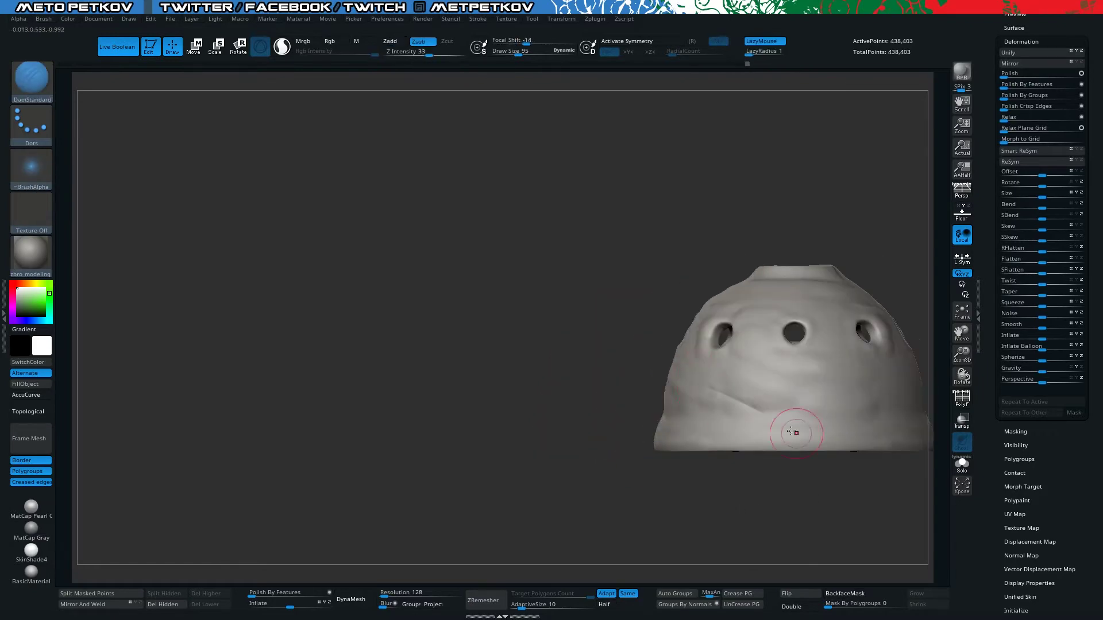
right_click_drag(694, 385, 748, 371)
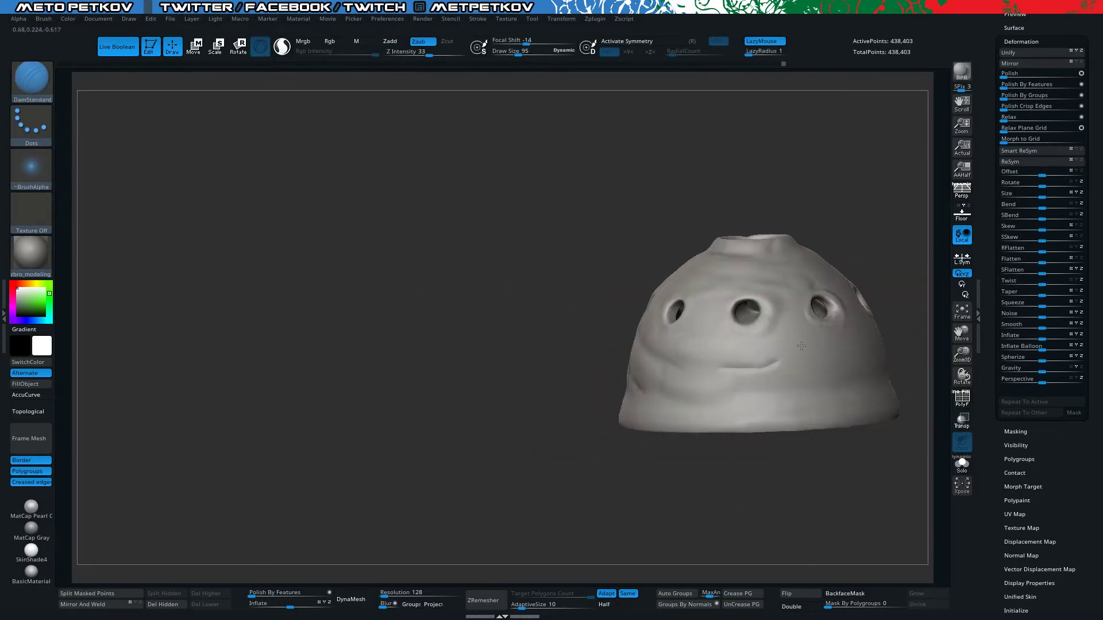
- Lay a narrow, smoothed ClayTubes strip along the arch's upper edge
key("b")
key("c")
key("t")
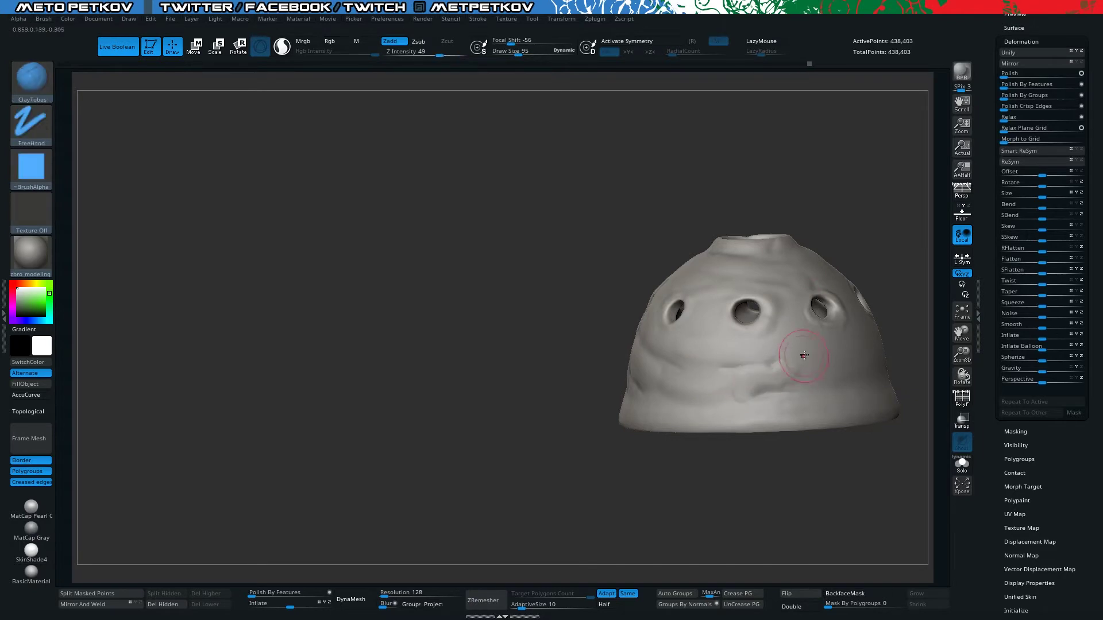
mouse_move(848, 327)
right_mouse_down()
mouse_move(551, 308)
mouse_move(661, 320)
mouse_move(436, 278)
mouse_move(732, 446)
mouse_move(718, 380)
right_mouse_up()
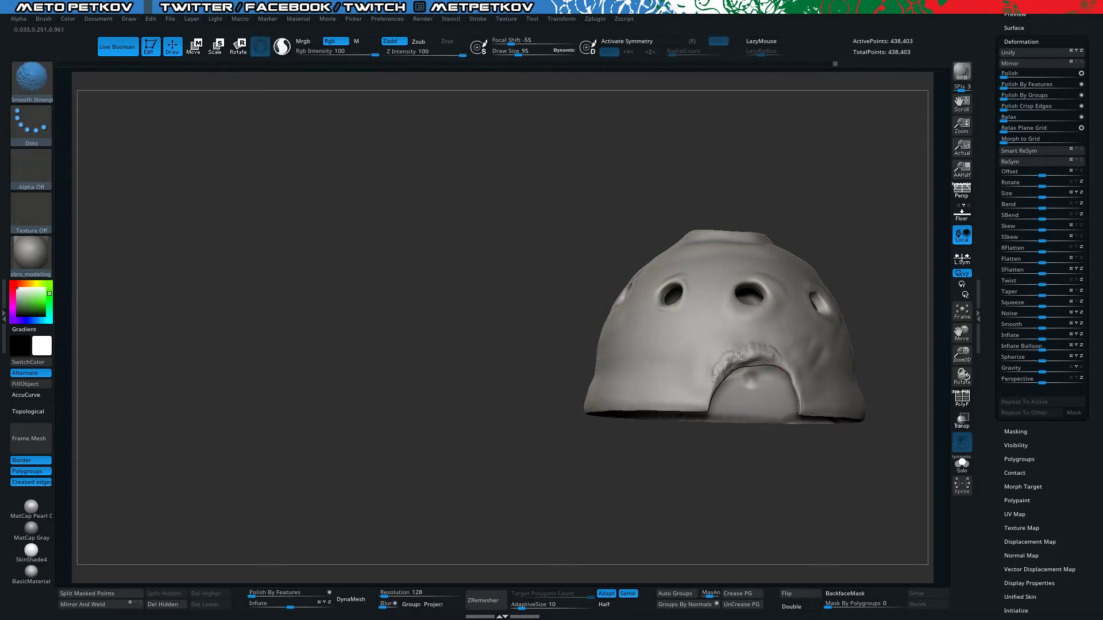
mouse_move(581, 136)
right_mouse_down("alt")
mouse_move(424, 264)
mouse_move(567, 329)
right_mouse_up("alt")
key("space")
mouse_move(503, 373)
left_mouse_down()
mouse_move(655, 338)
mouse_move(519, 366)
left_mouse_up()
right_click_drag(705, 362, 355, 330, "alt")
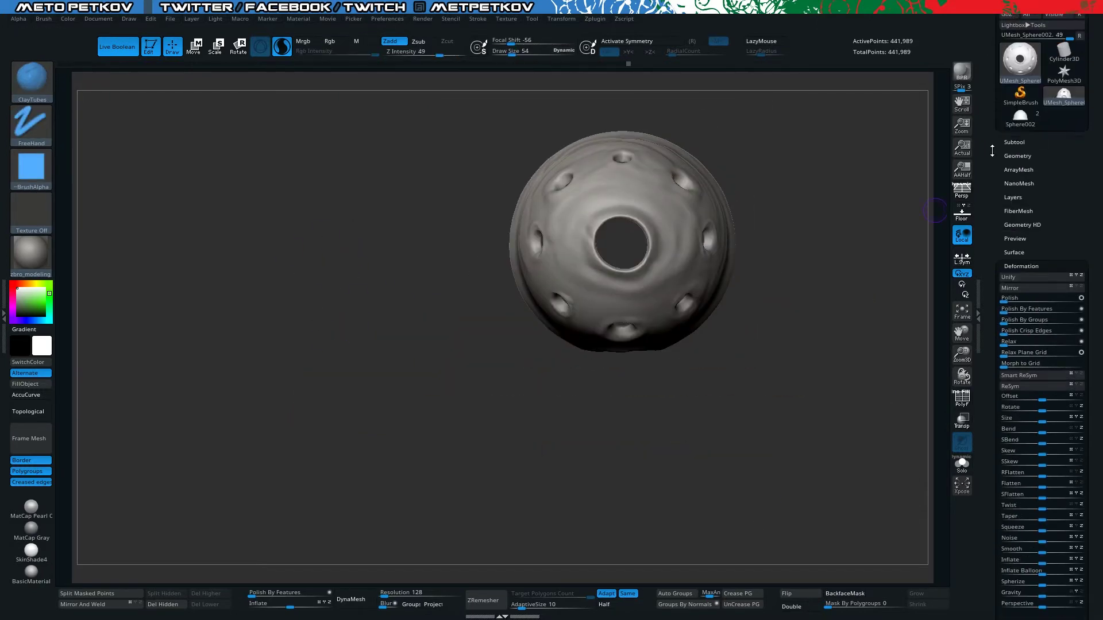
- Create a Cube3D tool, enter Edit mode, and convert it to a PolyMesh3D
left_click(1021, 159)
left_click(1020, 120)
left_click(833, 177)
left_click_drag(419, 261, 488, 322)
left_click_drag(272, 272, 339, 190)
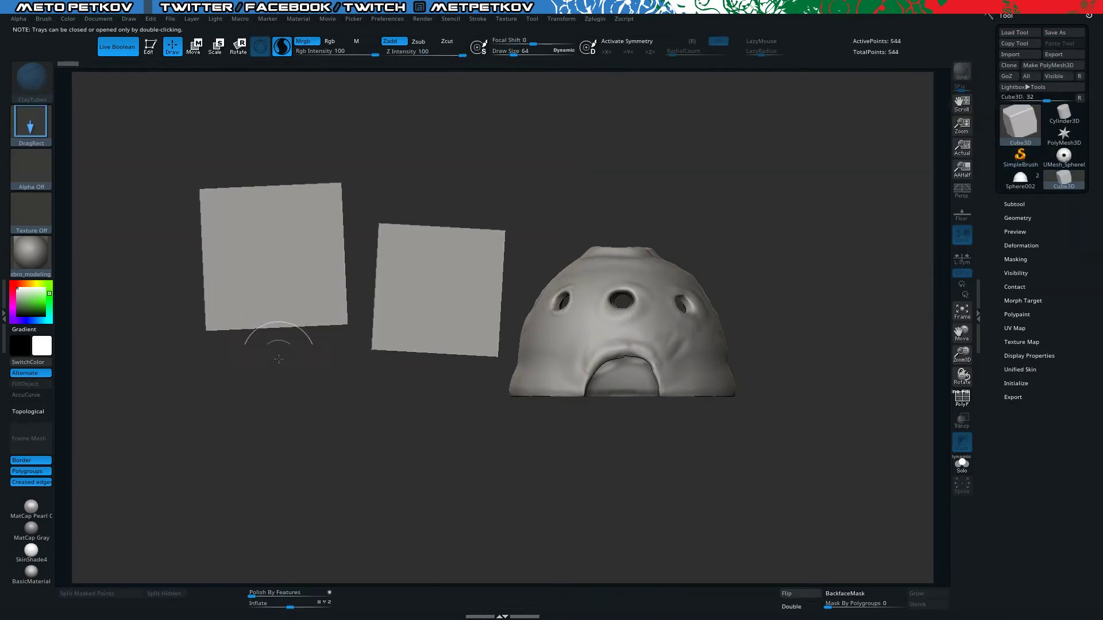
key("t")
key("ctrl+n")
key("f")
left_click(1048, 65)
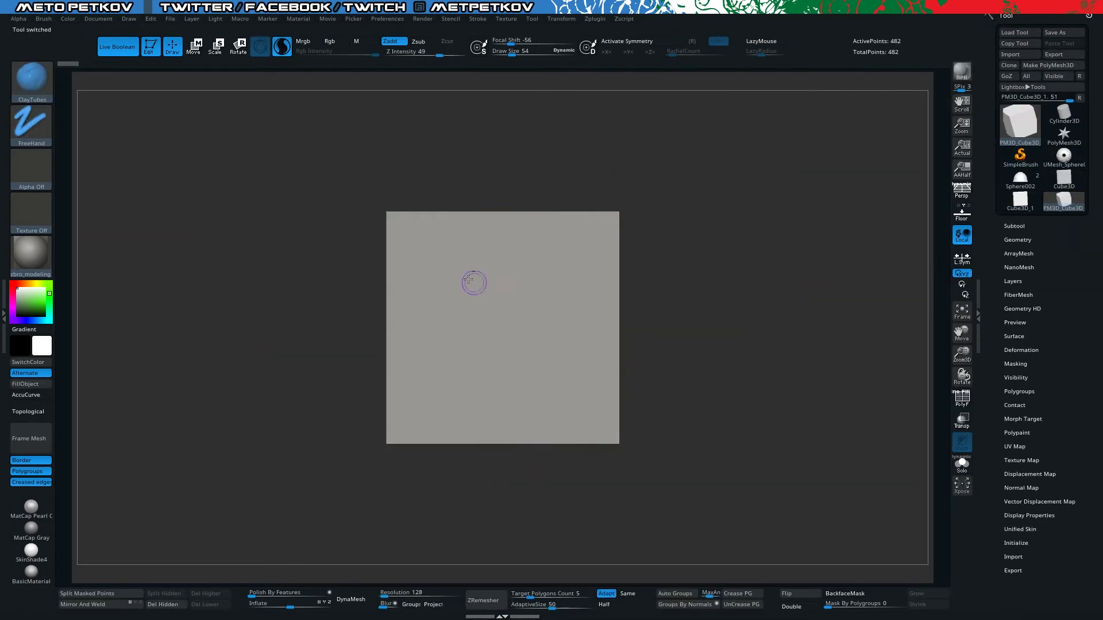
- Reset the cube to an 8-point QCube and stretch it to about twice its width
left_click(1015, 542)
left_click(1011, 552)
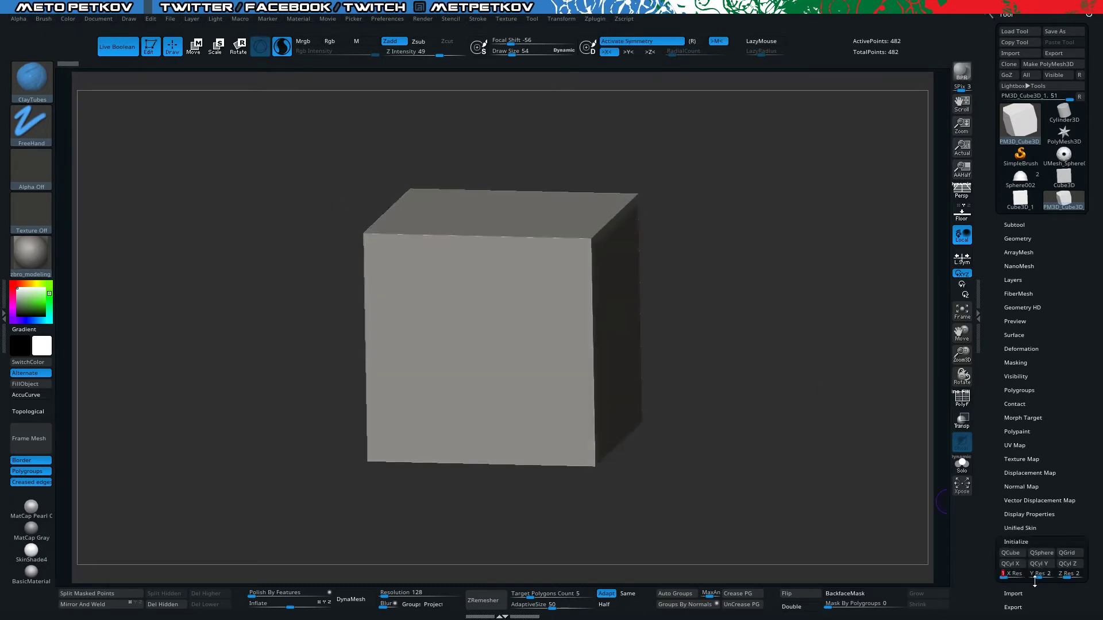
key("w")
left_click_drag(540, 328, 621, 327)
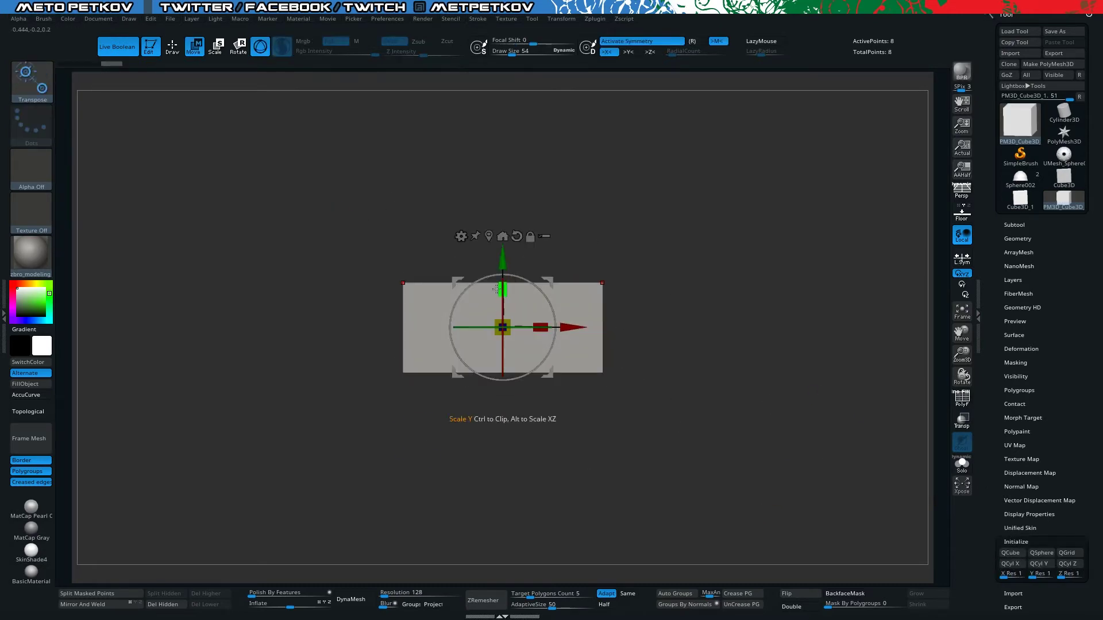
key("shift+f")
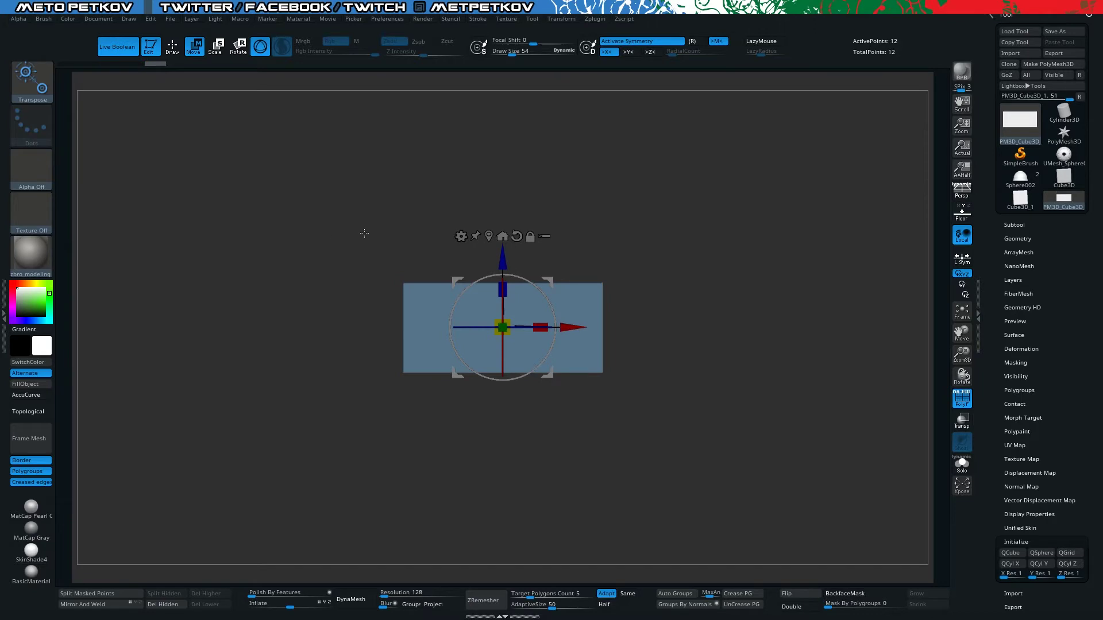
- Split the stretched block into three sections with ZModeler and merge it into one polygroup
key("q")
key("space")
left_click(393, 358)
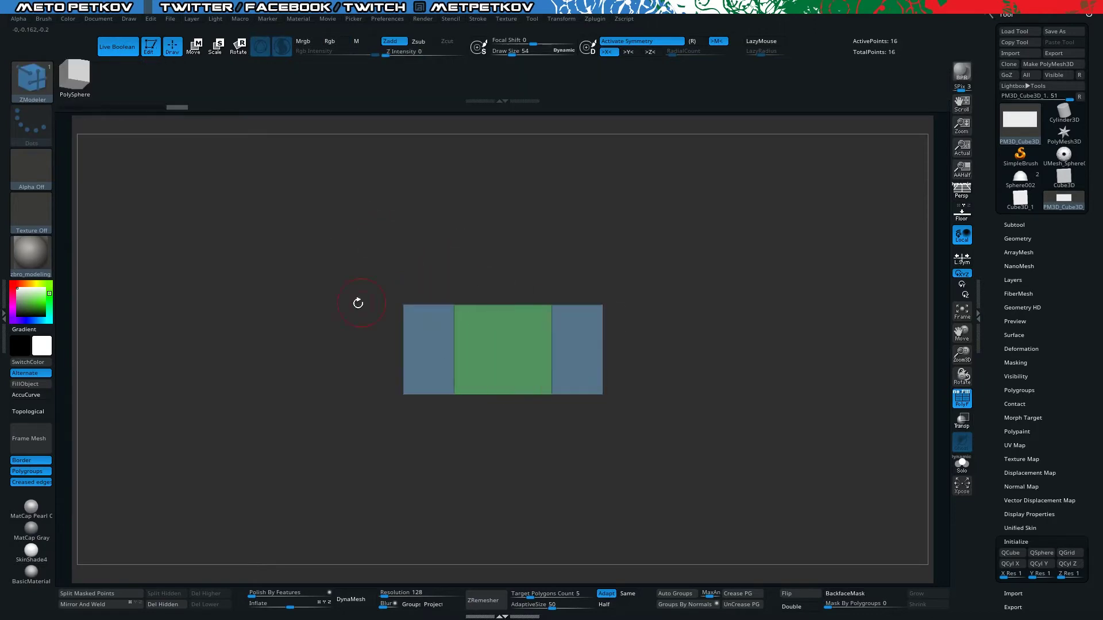
key("w")
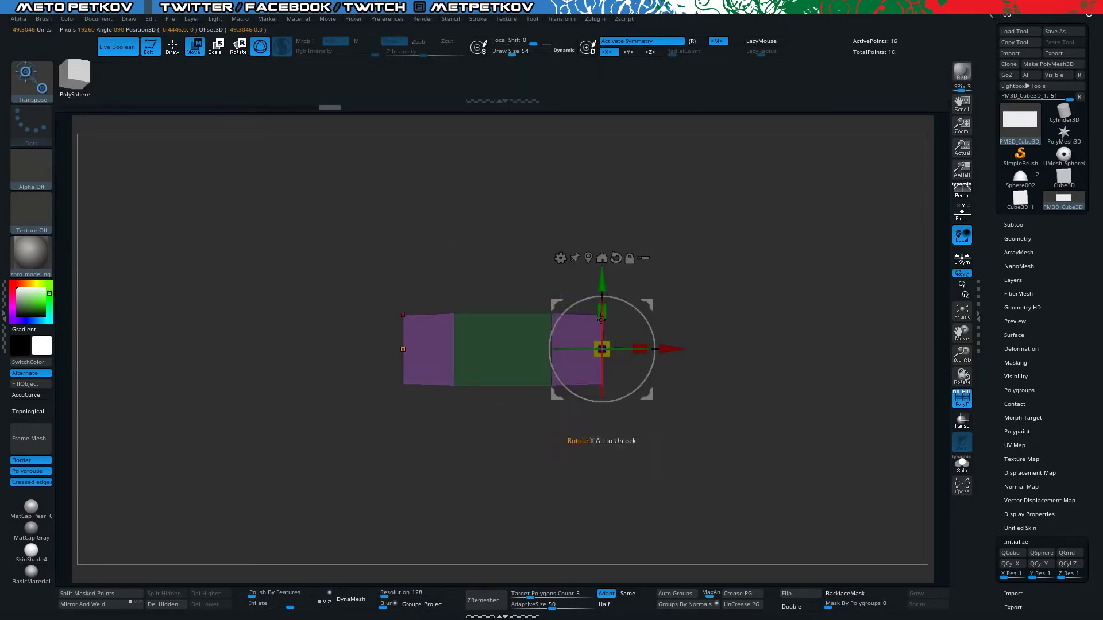
left_click_drag(600, 312, 598, 345)
key("q")
mouse_move(327, 264)
left_mouse_down()
mouse_move(402, 279)
mouse_move(725, 446)
left_mouse_up()
key("ctrl+w")
- Group faces by normals, crease the edges, and apply Dynamic Subdiv as real subdivision levels
left_click(1018, 239)
left_click(1023, 337)
key("d")
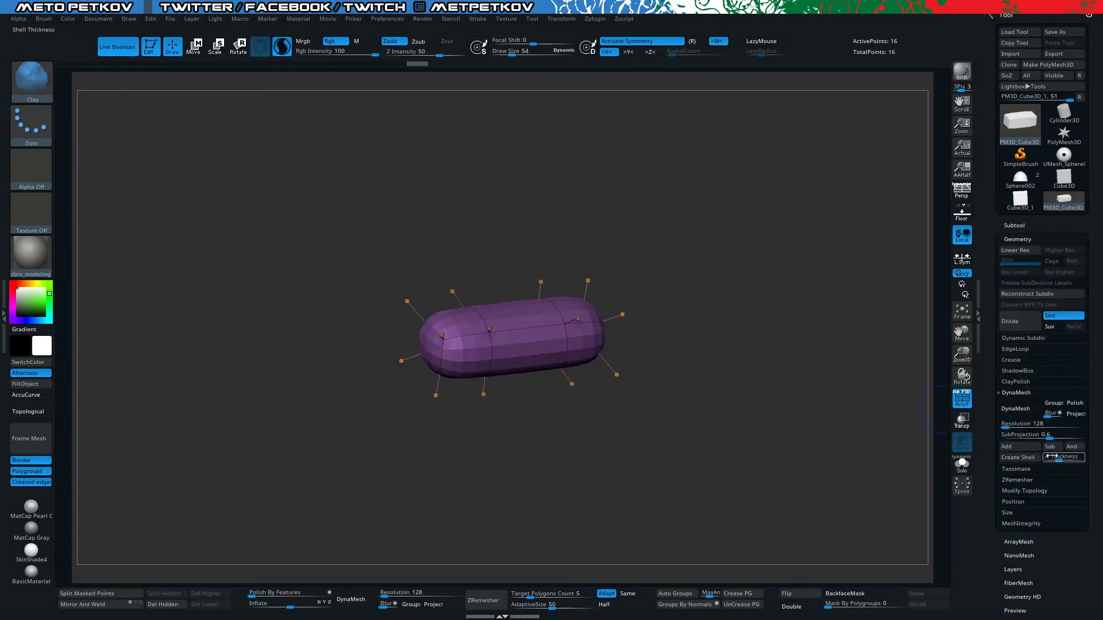
left_click(687, 604)
key("shift+d")
left_click(1011, 360)
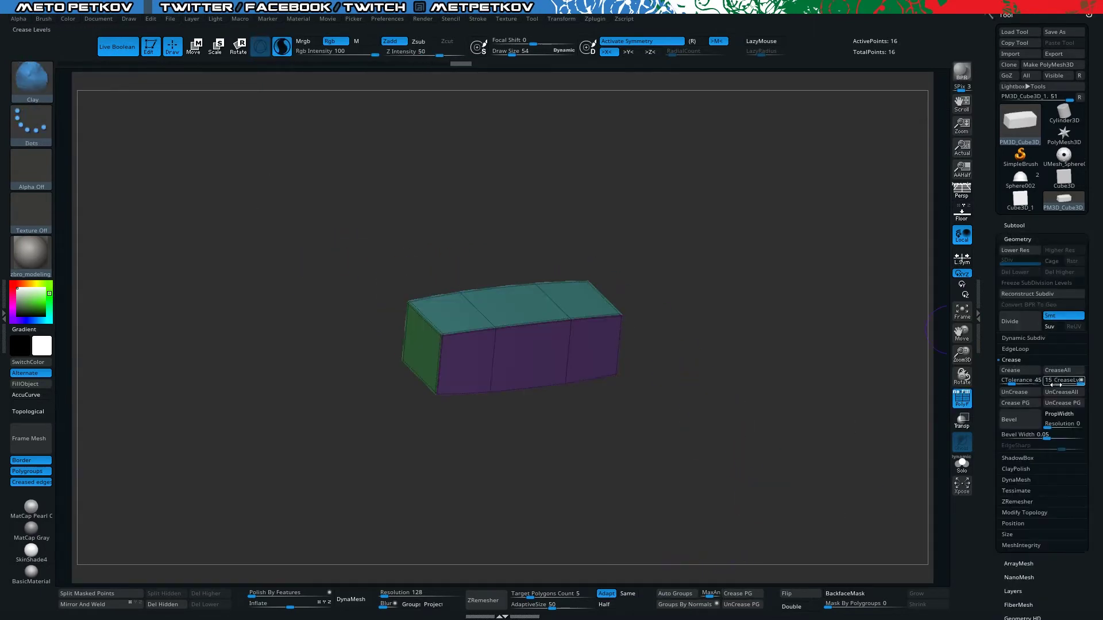
key("d")
left_click(1023, 338)
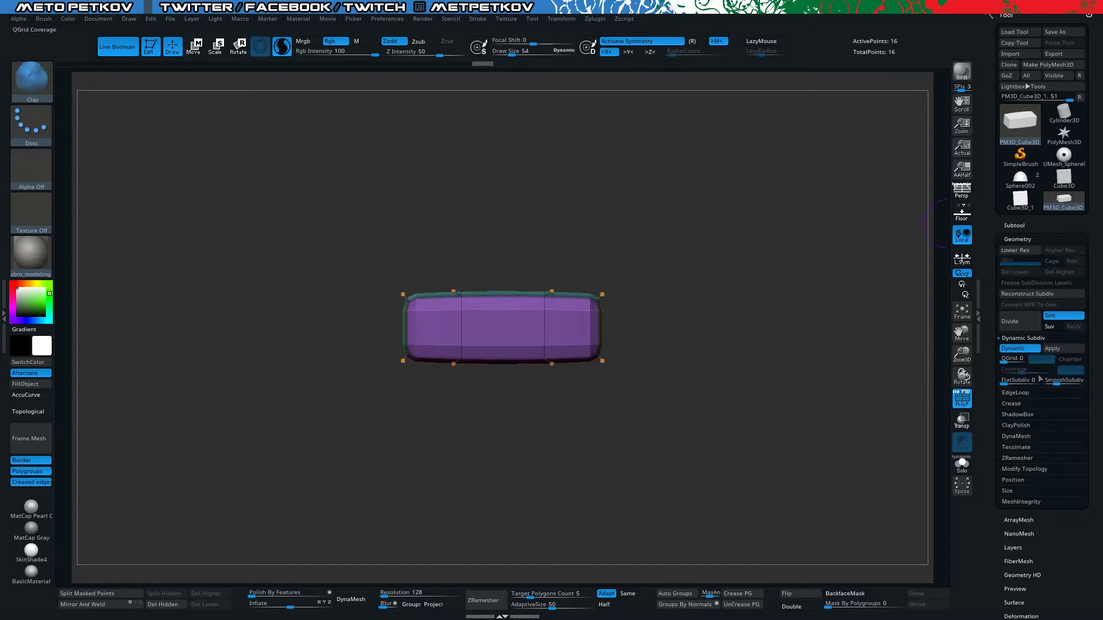
left_click(1053, 348)
- Drop the 898-point brick to its lowest subdivision level and make the dome active again
mouse_move(317, 330)
left_mouse_down()
mouse_move(326, 282)
mouse_move(784, 350)
mouse_move(725, 337)
mouse_move(174, 123)
left_mouse_up()
key("shift+d")
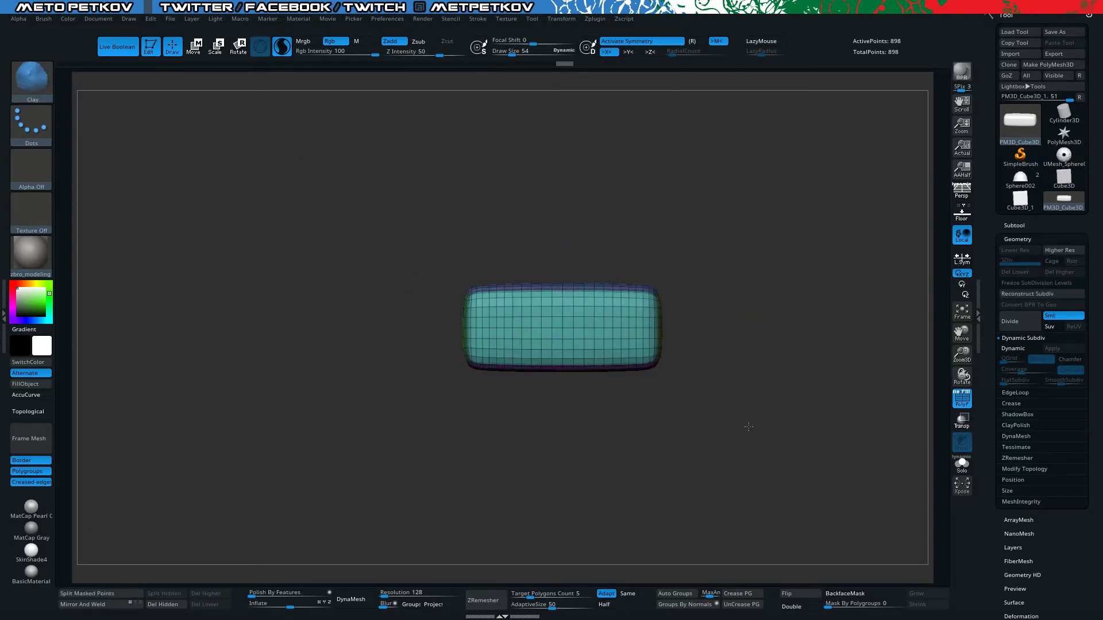
left_click(32, 81)
left_click(224, 342)
left_click(1020, 178)
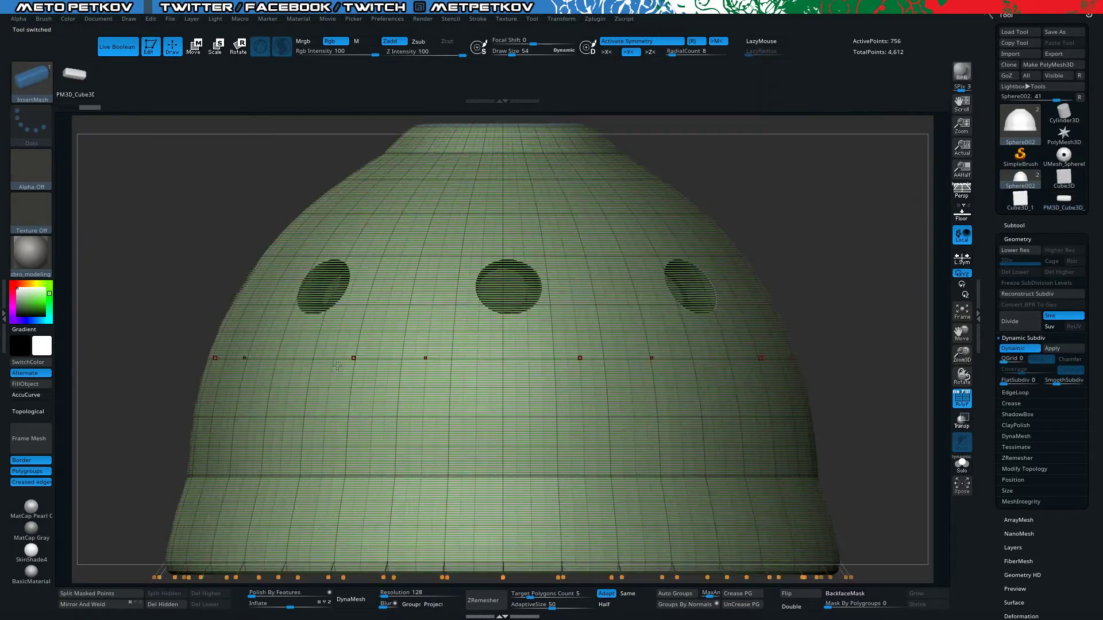
- Insert a PM3D_Plane3D subtool into the dome model, replacing a misplaced first plane
left_click_drag(575, 172, 574, 402, "shift")
left_click(1014, 225)
left_click(1055, 497)
left_click(921, 443)
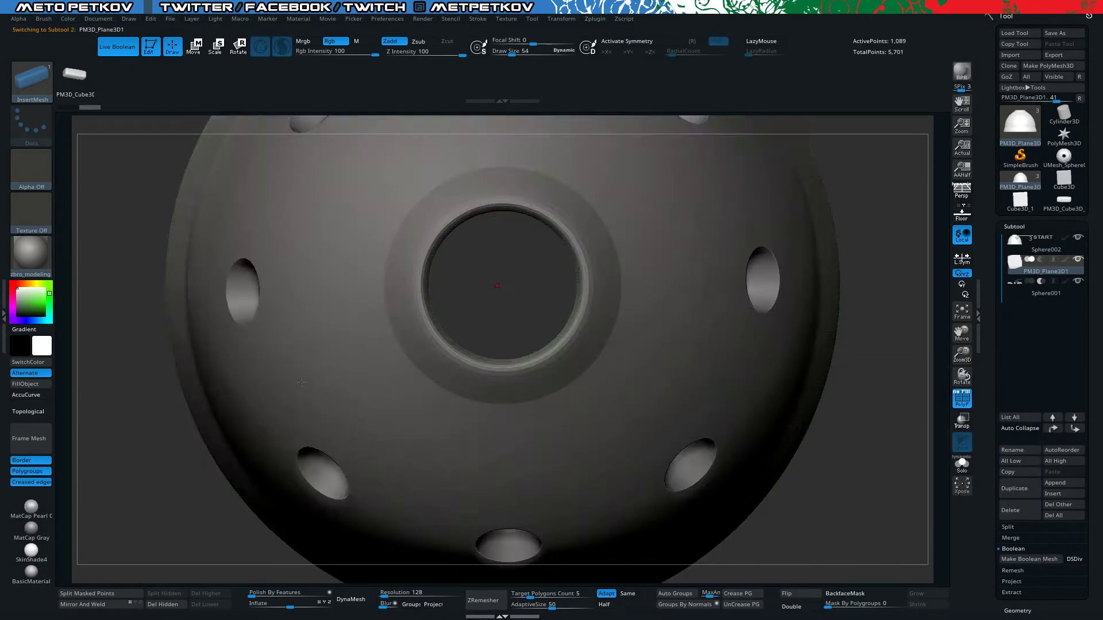
left_click(1016, 511)
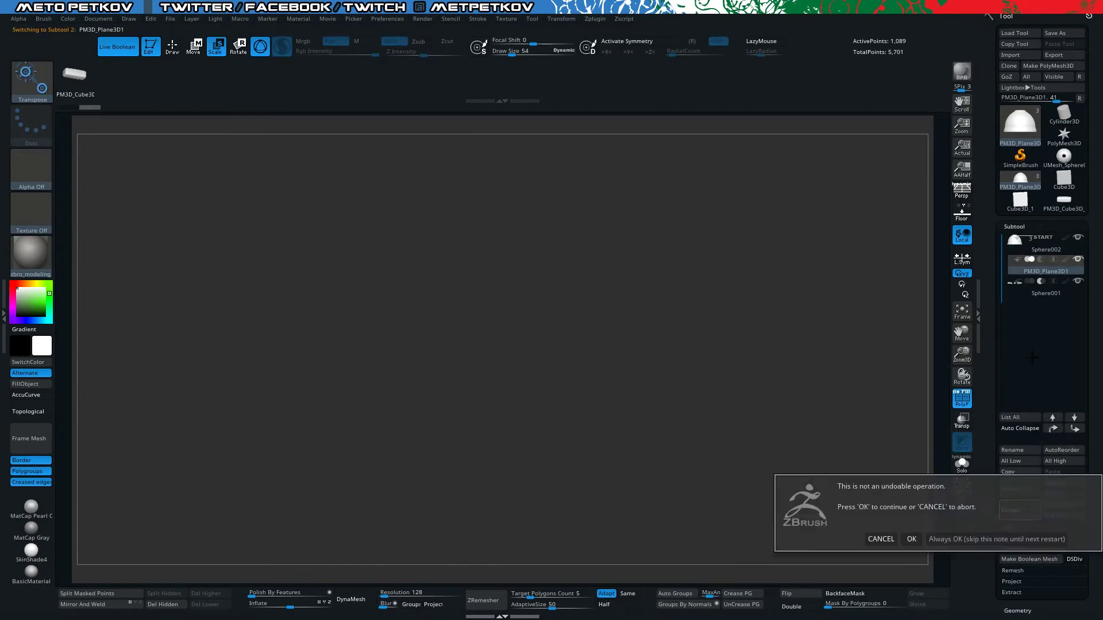
left_click(912, 540)
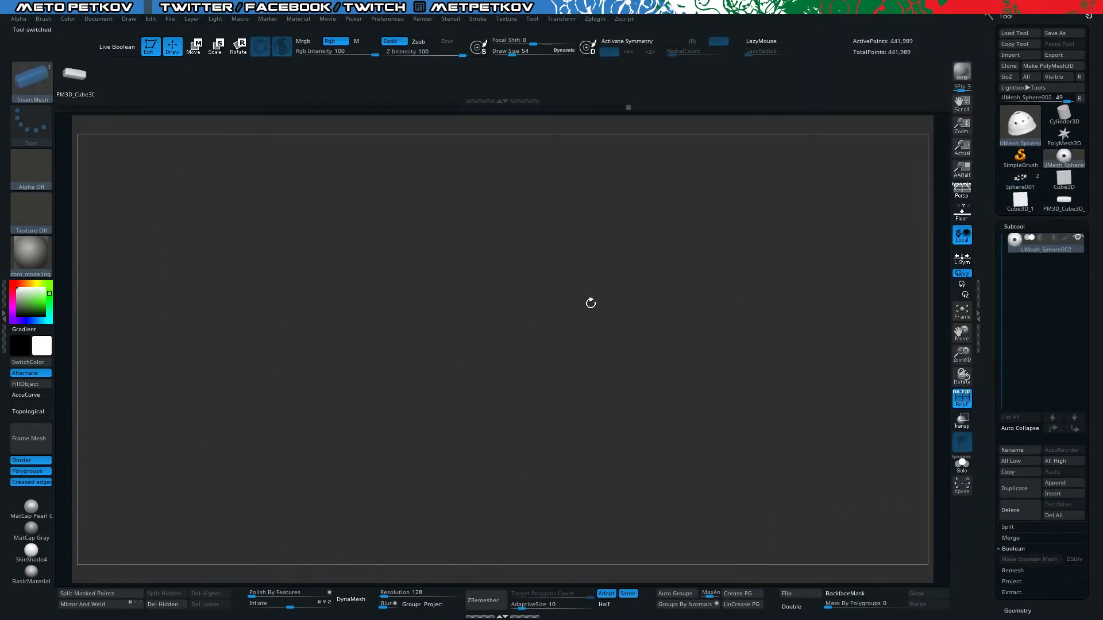
left_click(1053, 494)
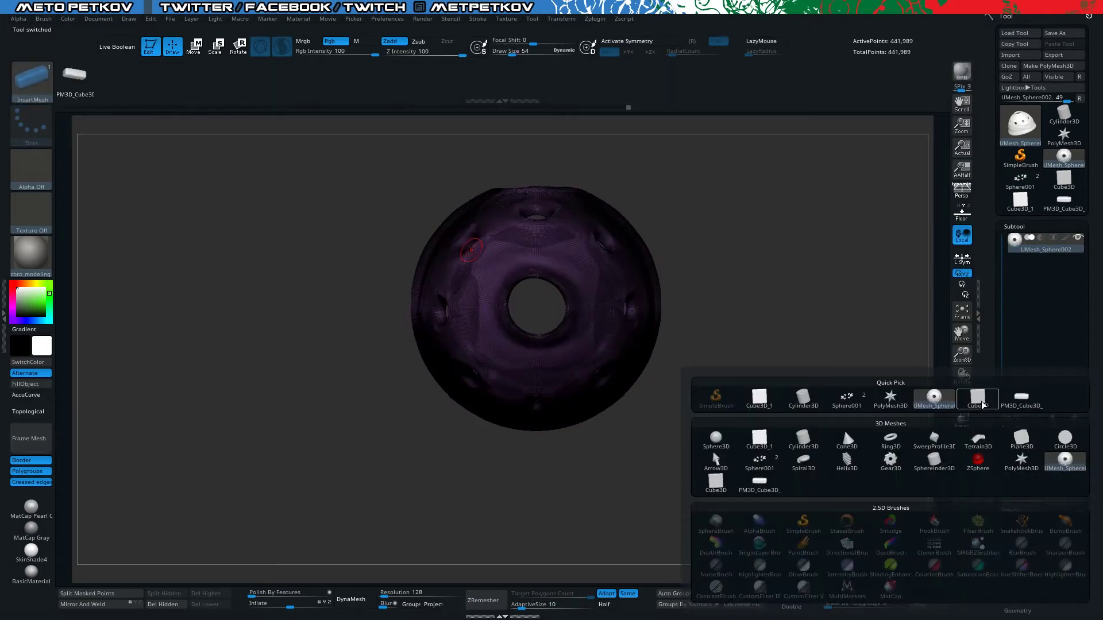
left_click(1022, 439)
- Scale the plane under the dome and draw a radial ring of 13 InsertMesh cubes around it
key("w")
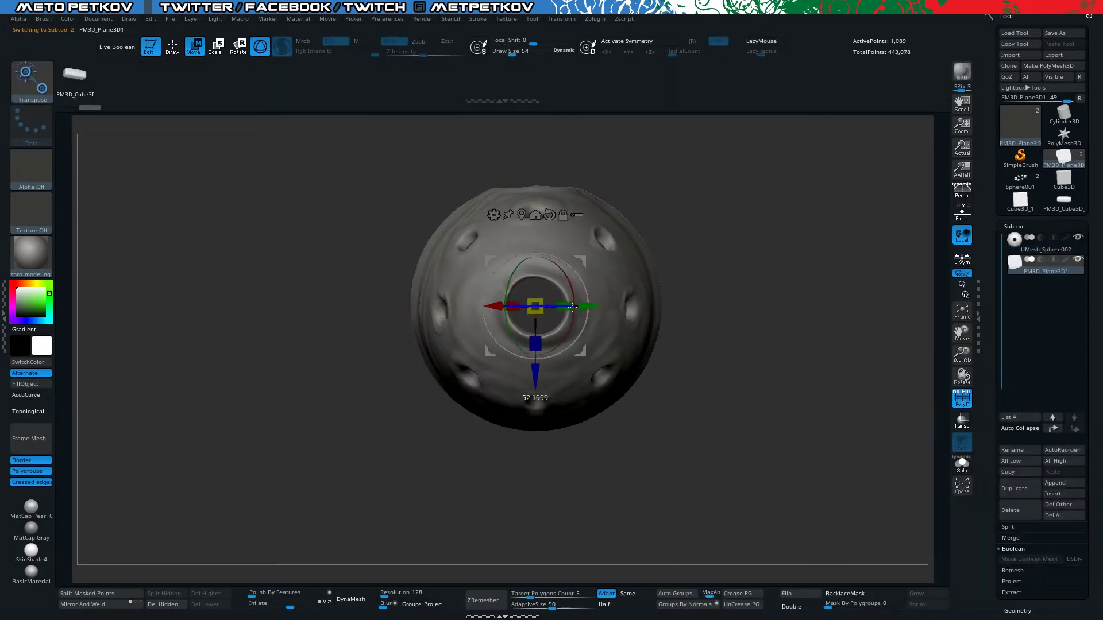
mouse_move(484, 309)
left_mouse_down()
mouse_move(536, 314)
mouse_move(537, 345)
left_mouse_up()
left_click_drag(535, 388, 575, 356)
key("b")
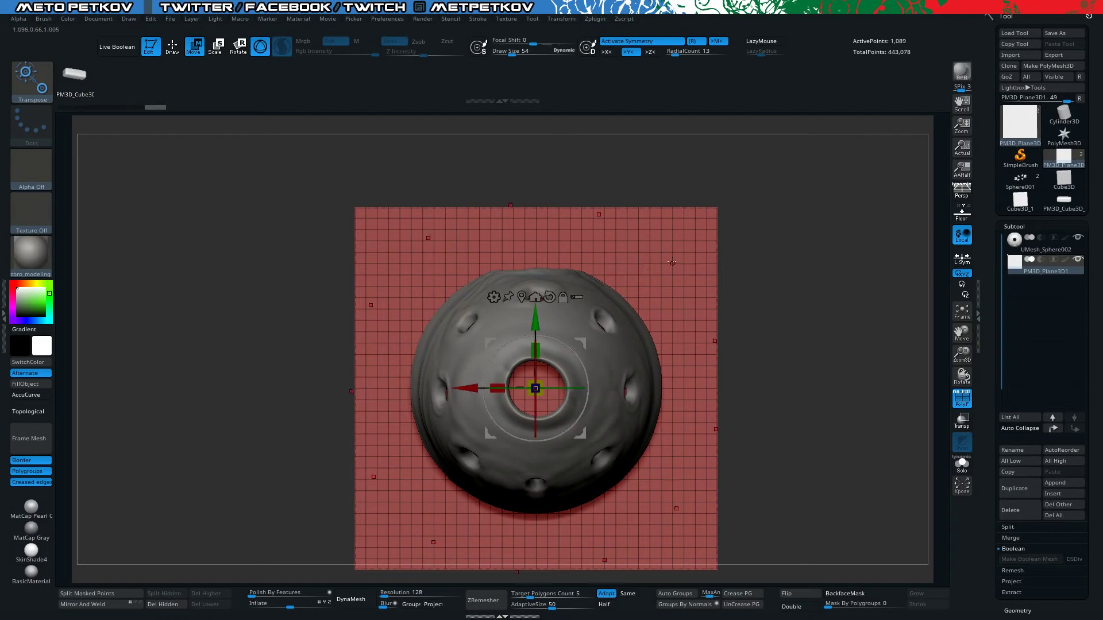
left_click(60, 92)
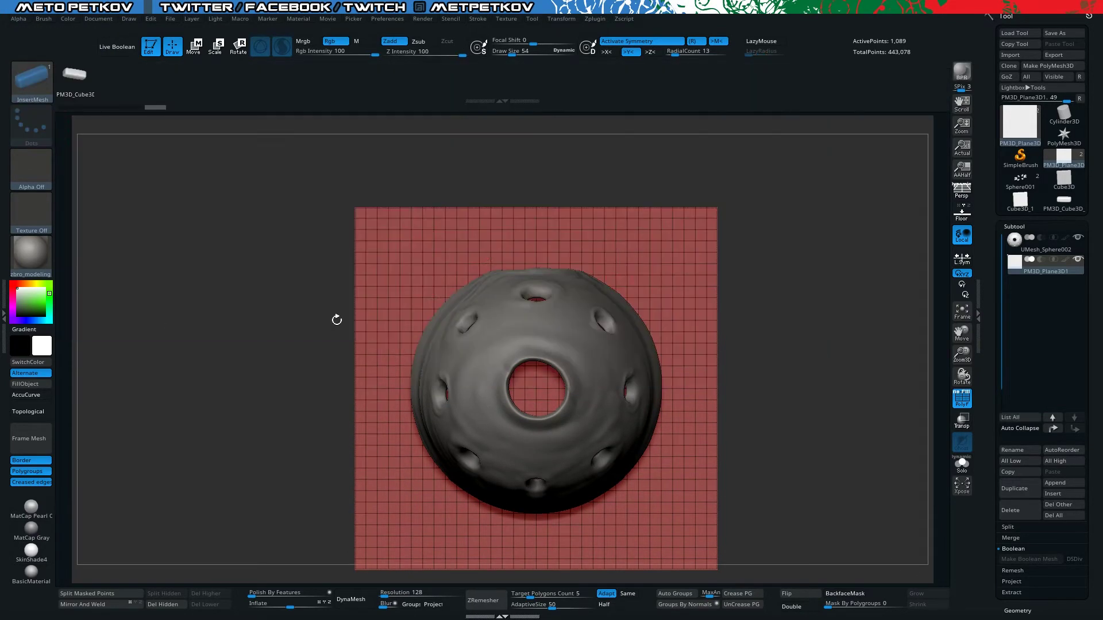
left_click_drag(602, 271, 632, 247)
mouse_move(273, 332)
left_mouse_down()
mouse_move(333, 205)
mouse_move(158, 488)
left_mouse_up()
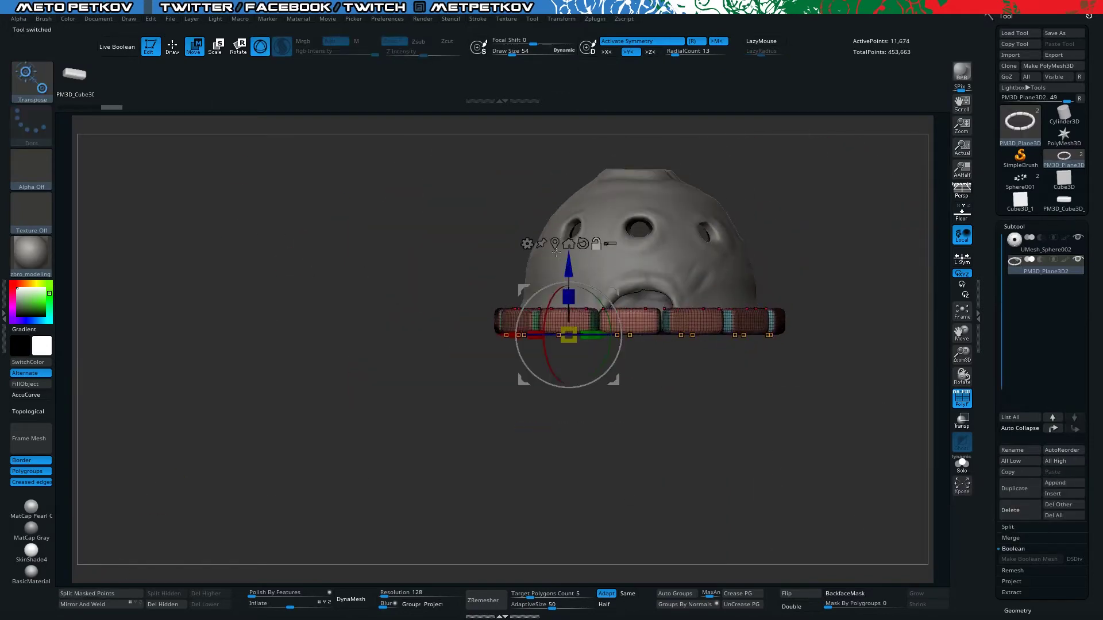
- Check the new block ring against the dome subtool and frame both in view
left_click(646, 227)
left_click(1048, 274)
left_click_drag(505, 204, 374, 217)
mouse_move(532, 219)
left_mouse_down()
mouse_move(432, 310)
mouse_move(253, 151)
mouse_move(652, 492)
left_mouse_up()
key("f")
- Hide the flat plane and delete the hidden geometry so only the blocks remain
key("q")
key("b")
key("z")
key("m")
left_click(672, 442, "ctrl+shift")
- Subdivide the ring blocks to about 688,152 active points to round them
left_click(156, 614)
mouse_move(189, 500)
left_mouse_down()
mouse_move(266, 261)
mouse_move(285, 328)
mouse_move(298, 313)
left_mouse_up()
key("ctrl+d")
key("shift+f")
key("b")
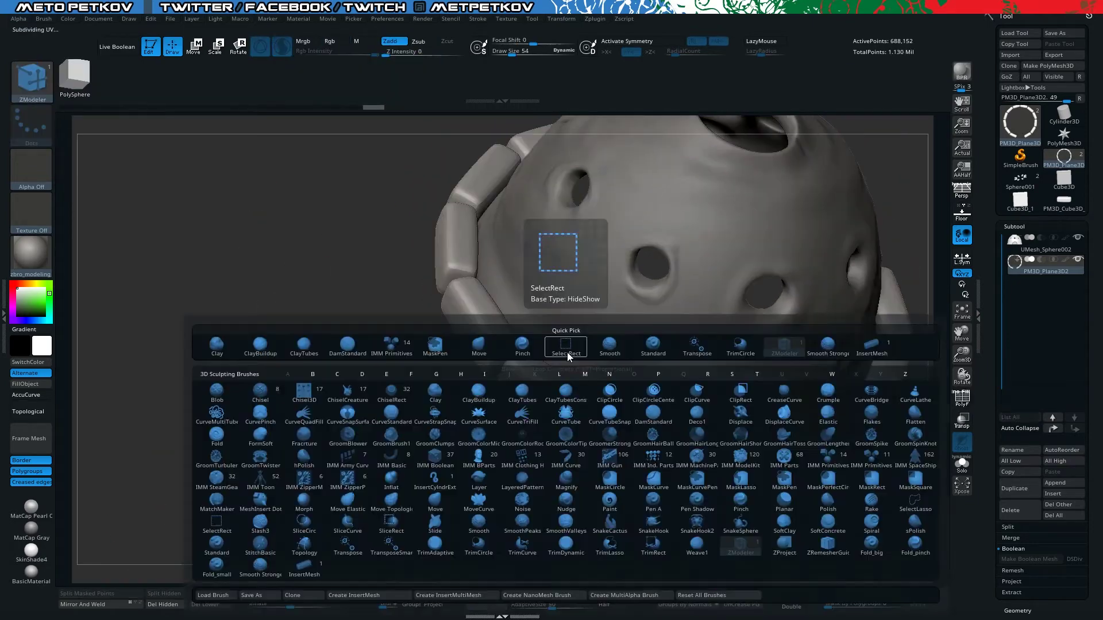
key("t")
key("d")
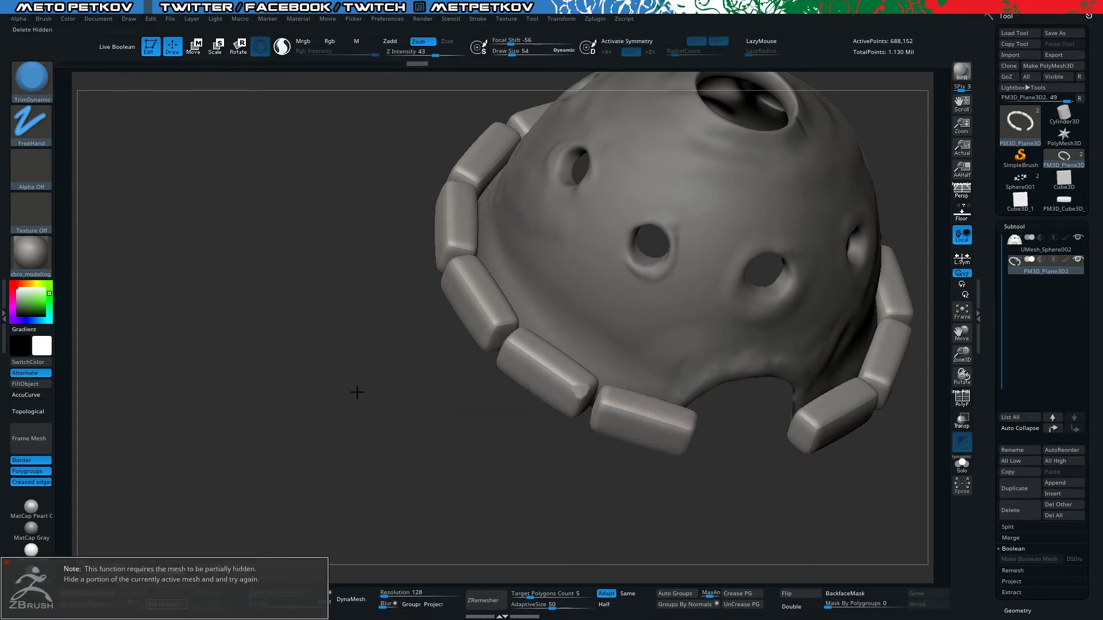
- DynaMesh the stone ring at resolution 512
left_click(1010, 225)
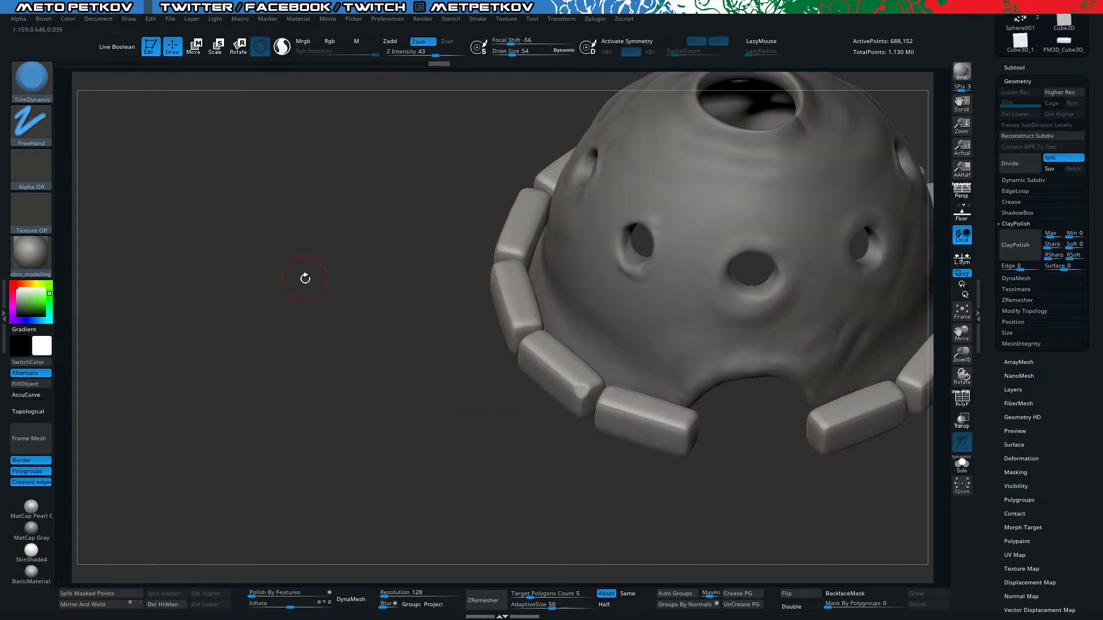
left_click_drag(305, 275, 458, 288, "alt")
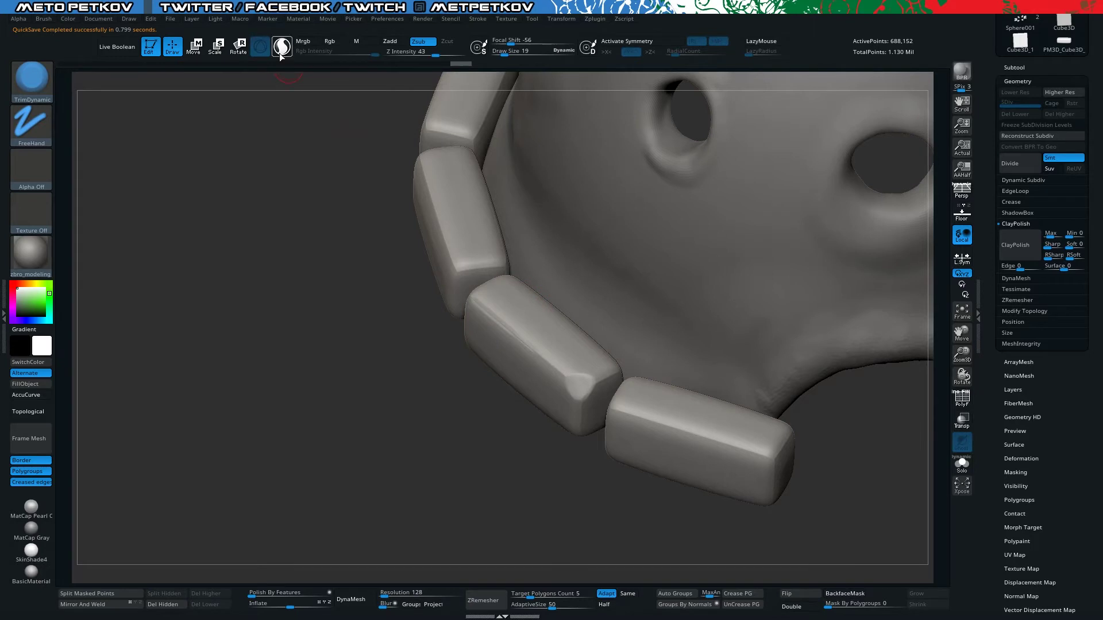
key("ctrl+shift+z")
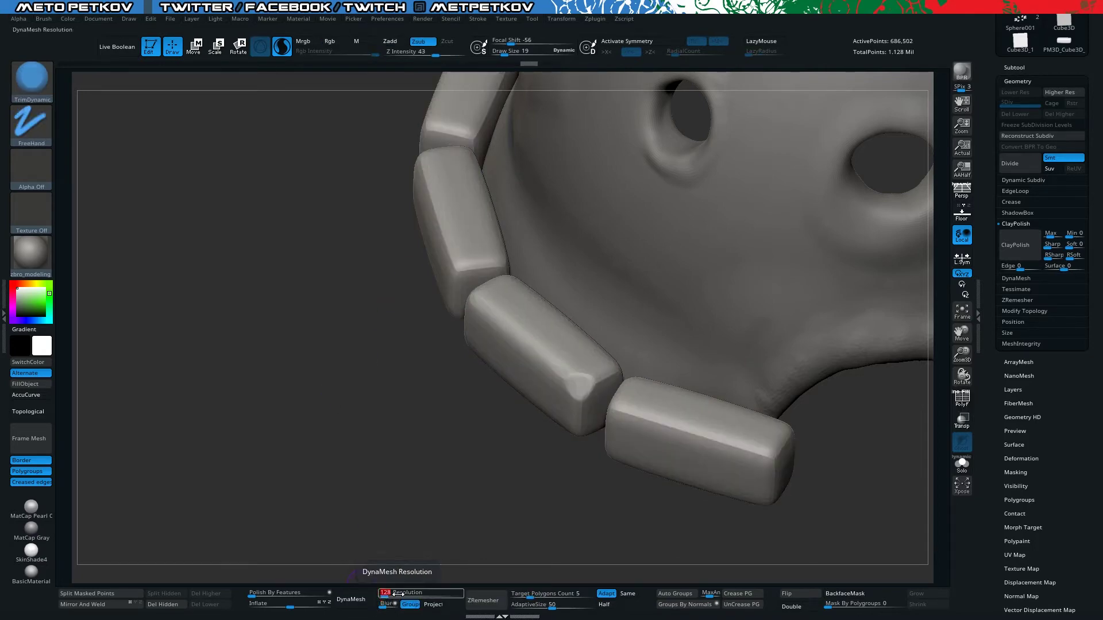
type("512")
key("Return")
left_click(356, 608)
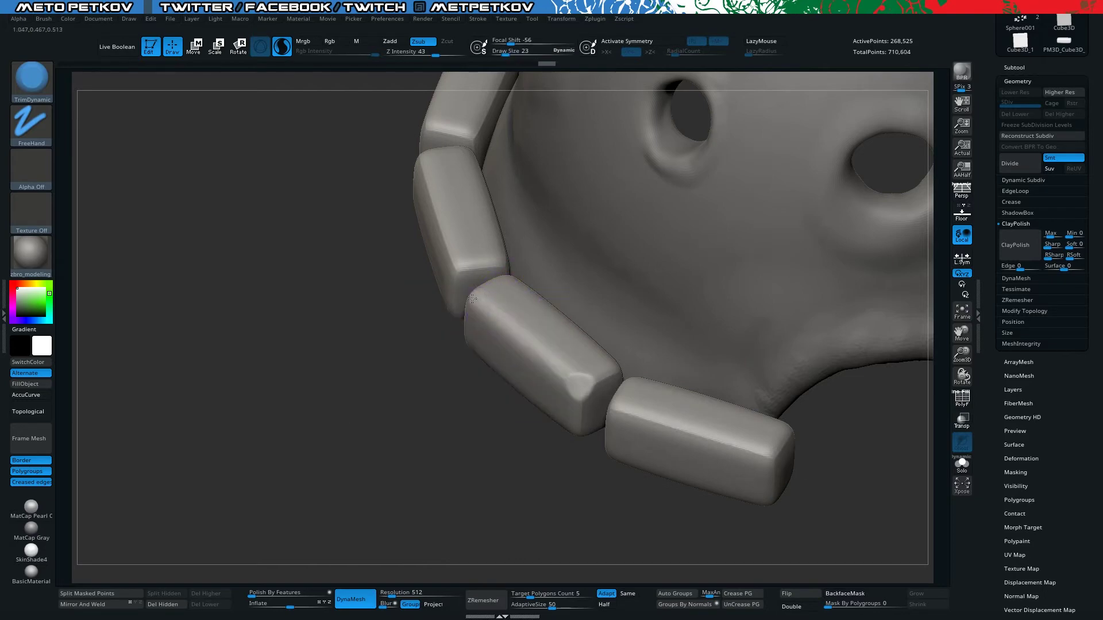
- Set the brush size to 42 and trim the block edges while orbiting around the ring
key("space")
left_click_drag(500, 308, 498, 315)
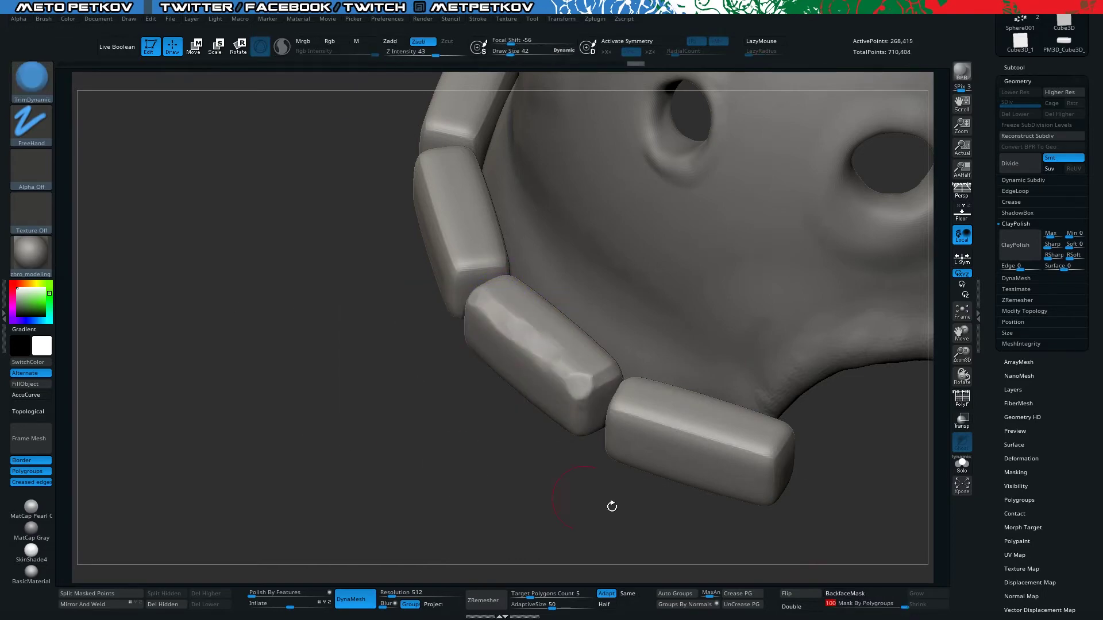
left_click_drag(462, 460, 585, 446)
mouse_move(489, 509)
left_mouse_down()
mouse_move(511, 353)
mouse_move(444, 265)
left_mouse_up()
left_click_drag(490, 358, 507, 353)
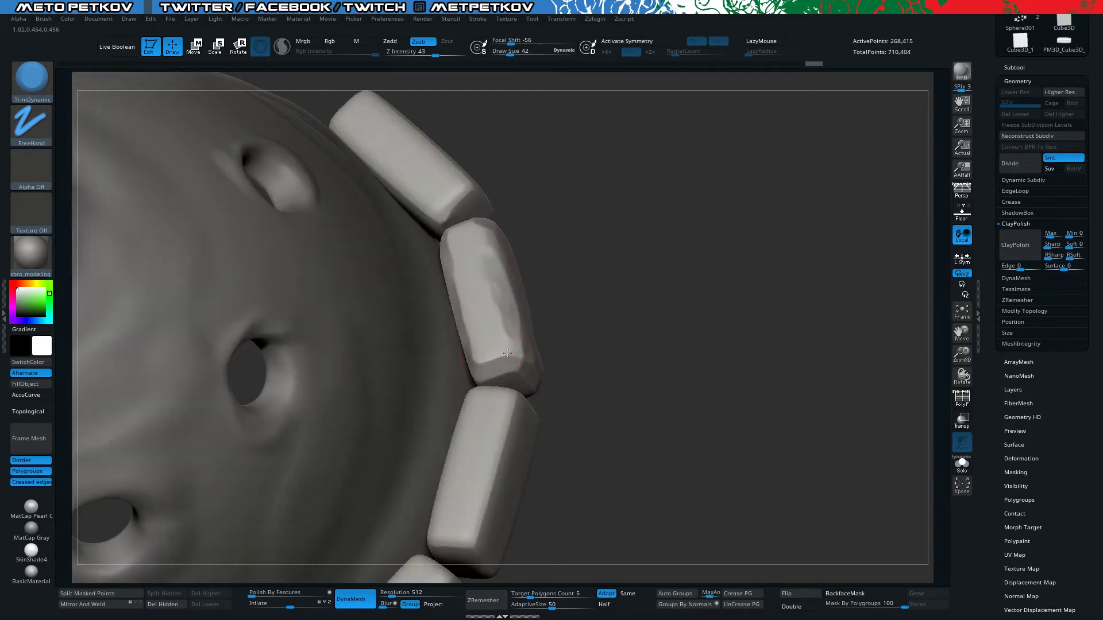
left_click_drag(492, 291, 561, 253)
mouse_move(729, 444)
left_mouse_down()
mouse_move(634, 337)
mouse_move(685, 251)
left_mouse_up()
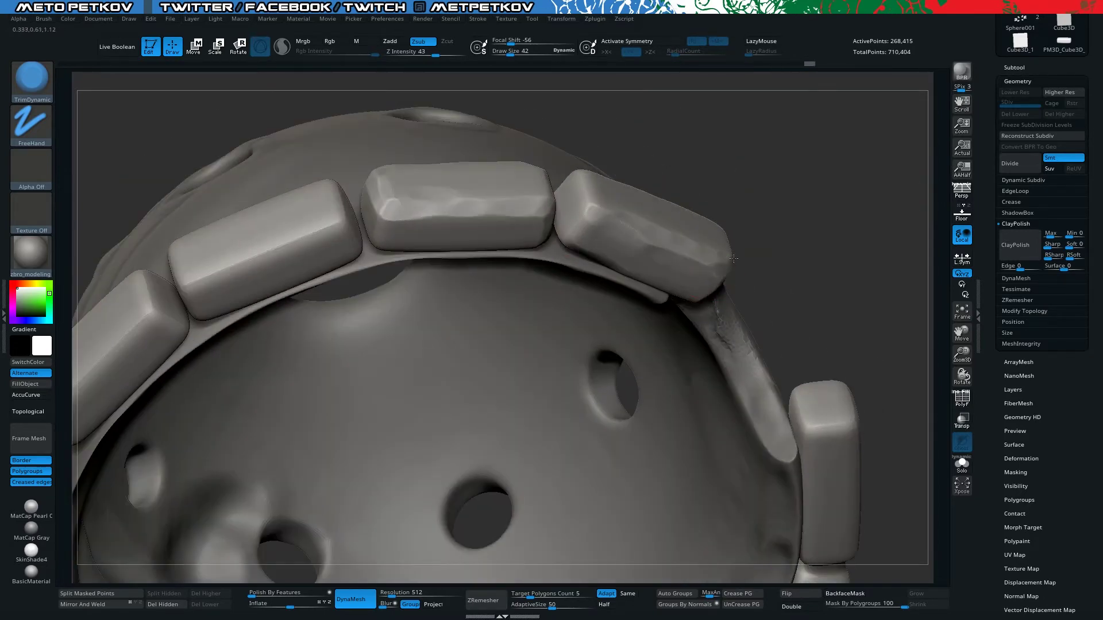
mouse_move(733, 259)
left_mouse_down()
mouse_move(715, 282)
mouse_move(695, 280)
mouse_move(824, 256)
left_mouse_up()
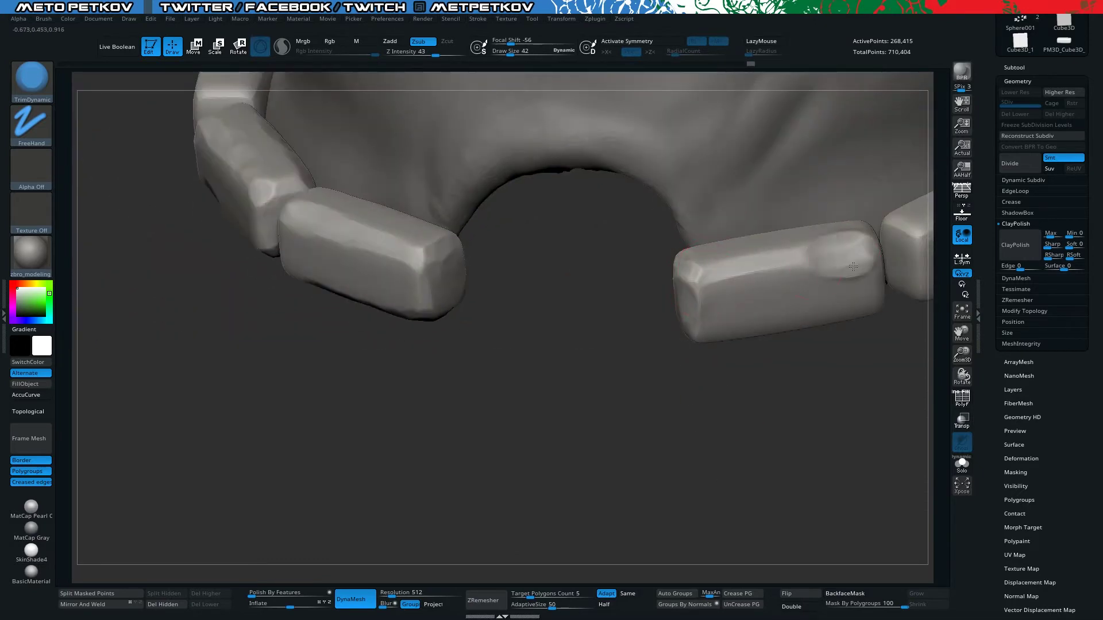
left_click(1014, 444)
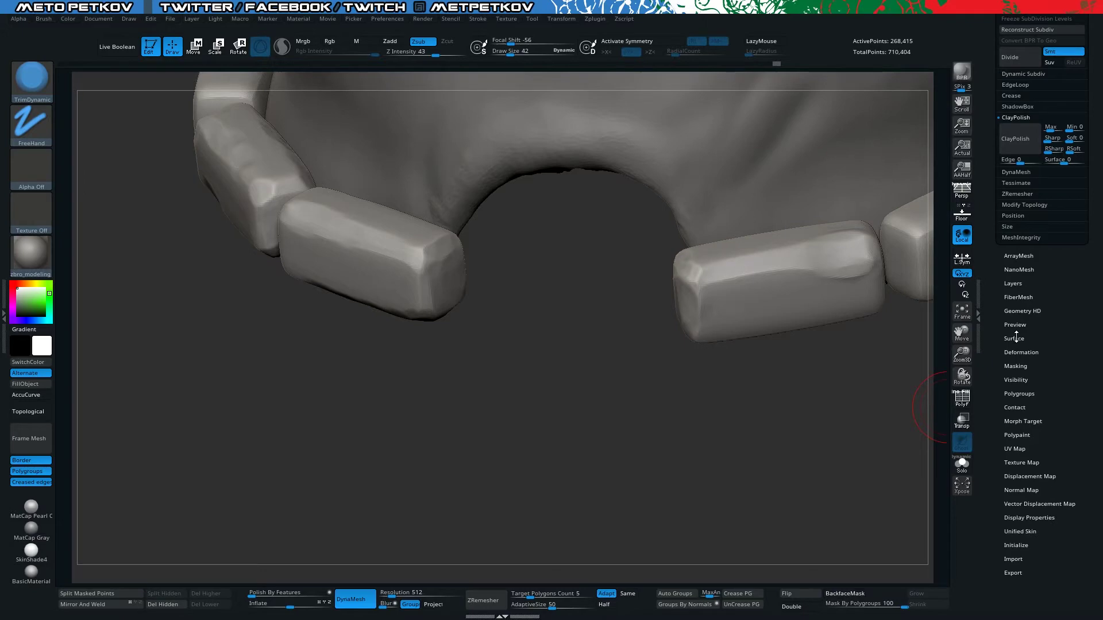
- Preview NoiseMaker surface noise at scale about 20, then turn the noise preview off
left_click(1020, 106)
mouse_move(833, 259)
left_mouse_down()
mouse_move(894, 318)
mouse_move(858, 195)
mouse_move(921, 260)
left_mouse_up()
left_click_drag(1000, 129, 1022, 189)
left_click(857, 425)
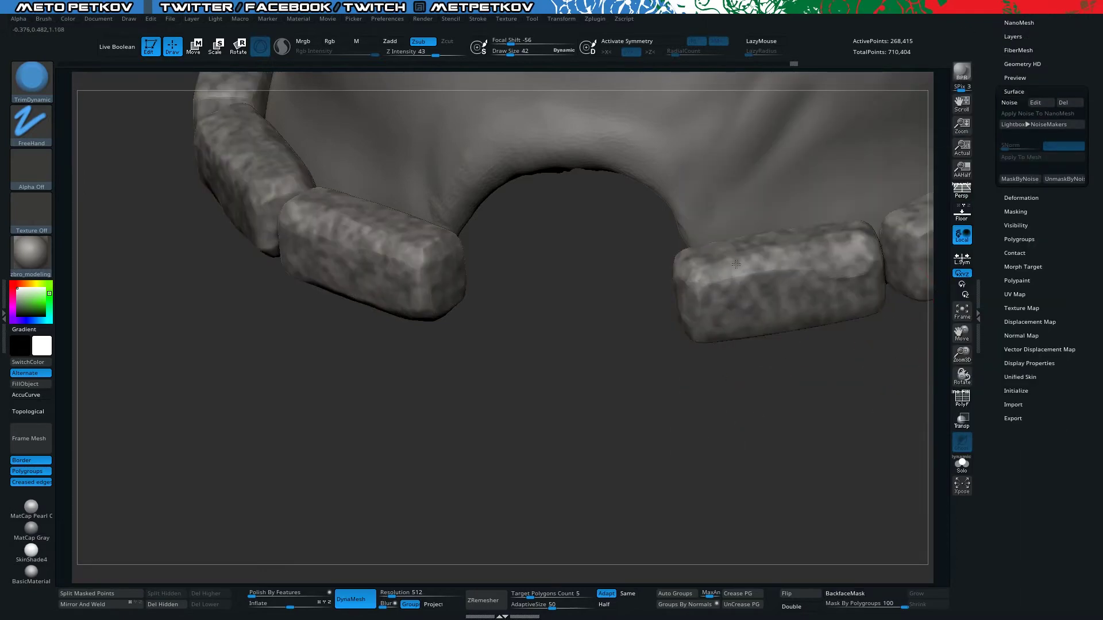
left_click(1014, 91)
left_click(1015, 118)
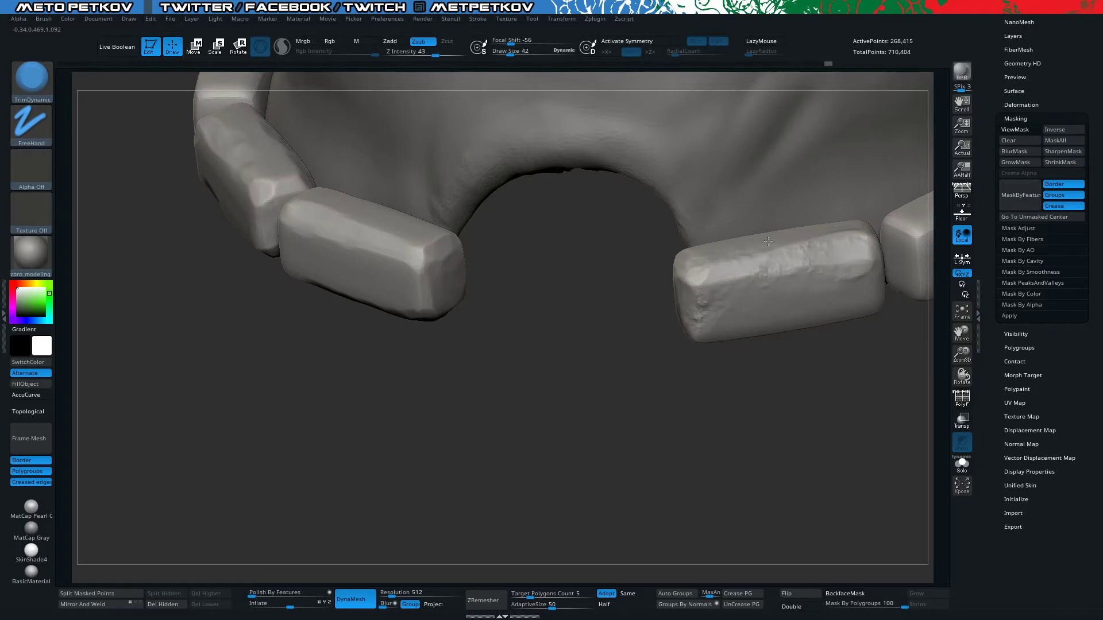
- Frame the diagonal row of blocks and undo a dent on the right block
right_click_drag(749, 248, 742, 365)
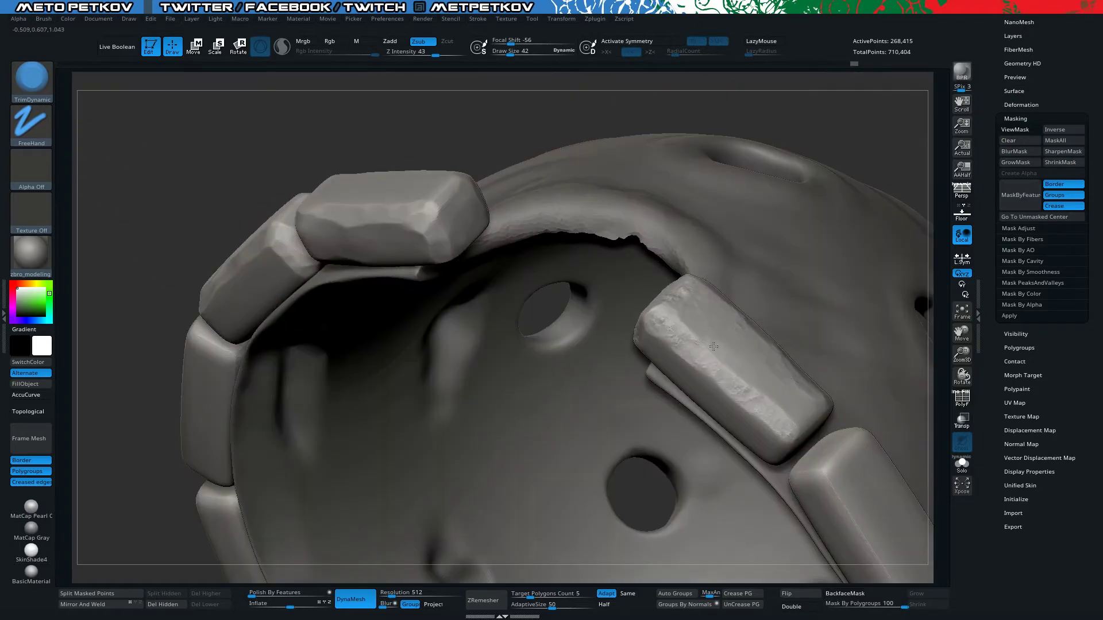
right_click_drag(552, 140, 788, 391)
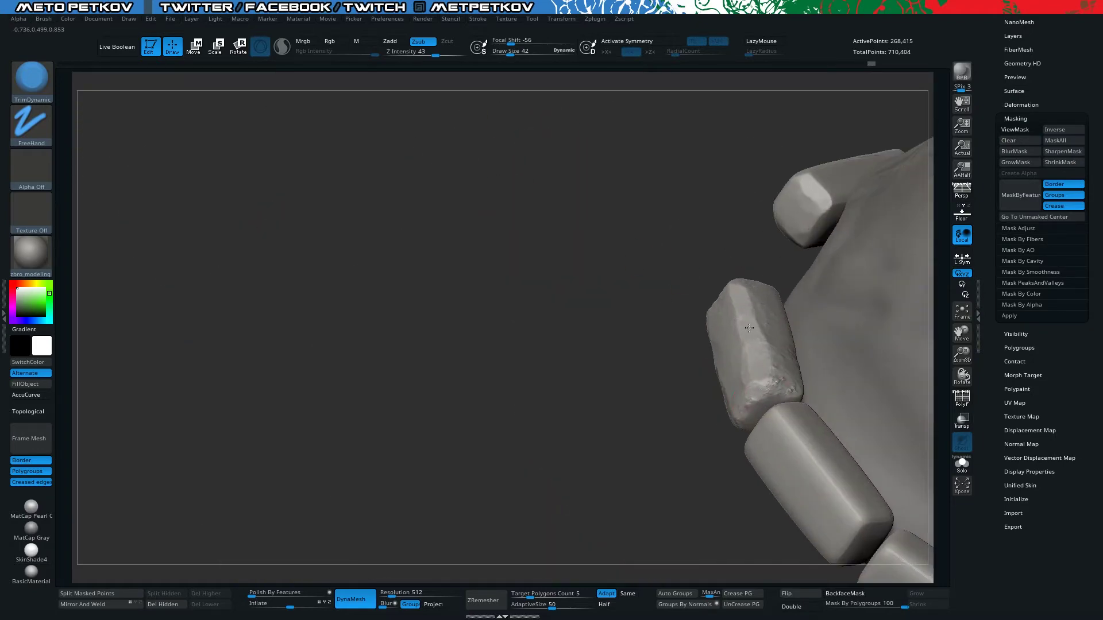
right_click_drag(819, 464, 735, 243)
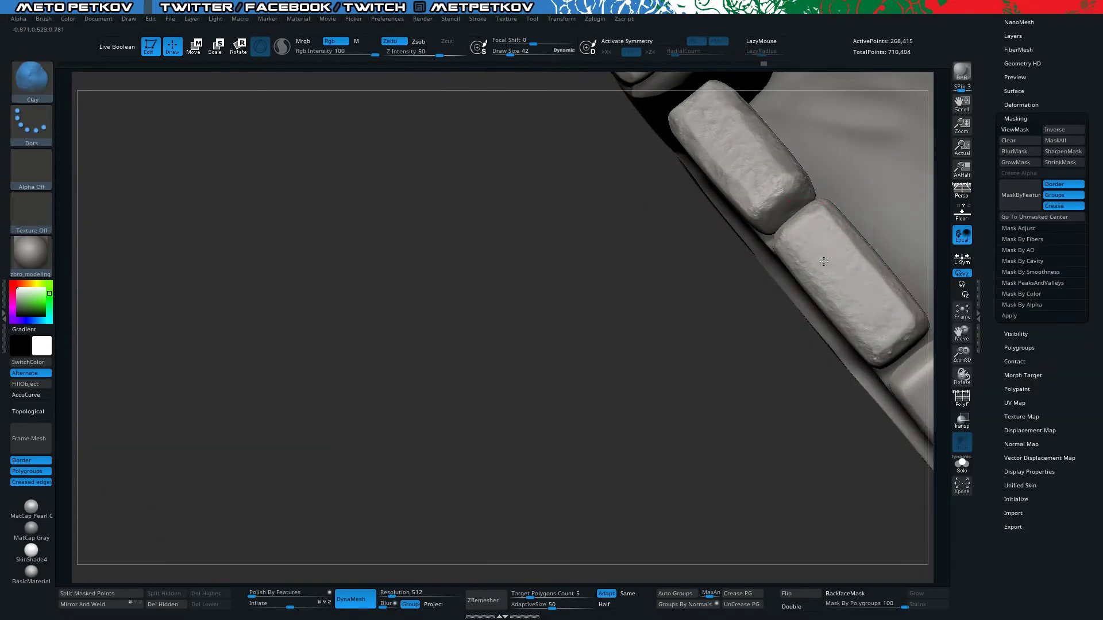
right_click_drag(842, 332, 872, 291)
right_click_drag(885, 346, 846, 293)
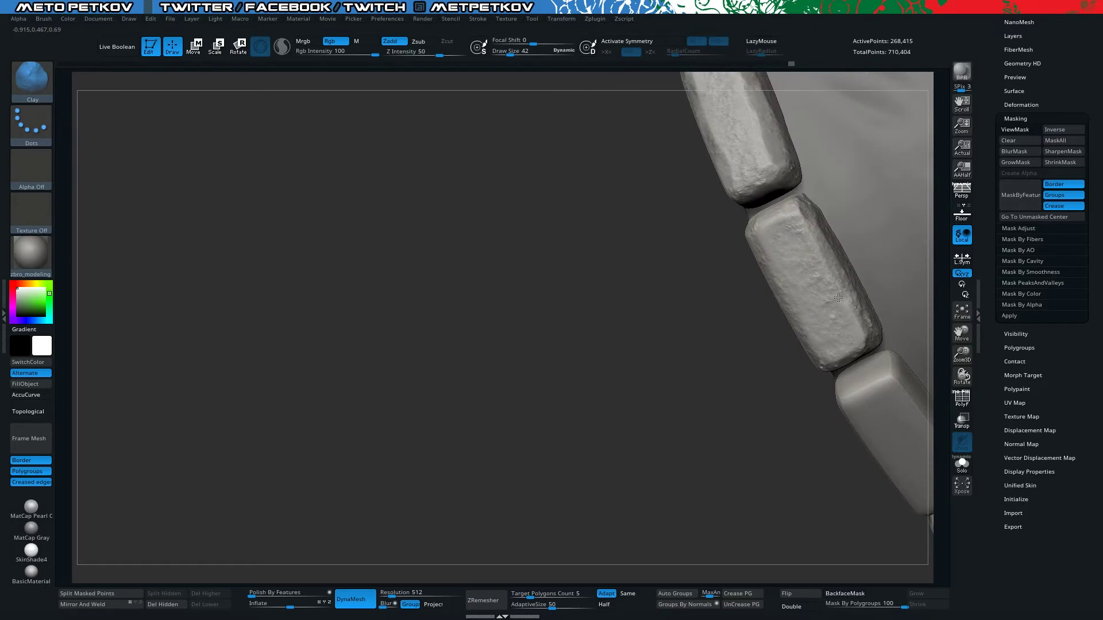
mouse_move(652, 311)
right_mouse_down()
mouse_move(563, 234)
mouse_move(562, 401)
mouse_move(839, 391)
right_mouse_up()
key("ctrl+z")
- Clear the mask and switch to the Clay brush with Dots stroke to roughen the blocks
key("b")
key("t")
key("d")
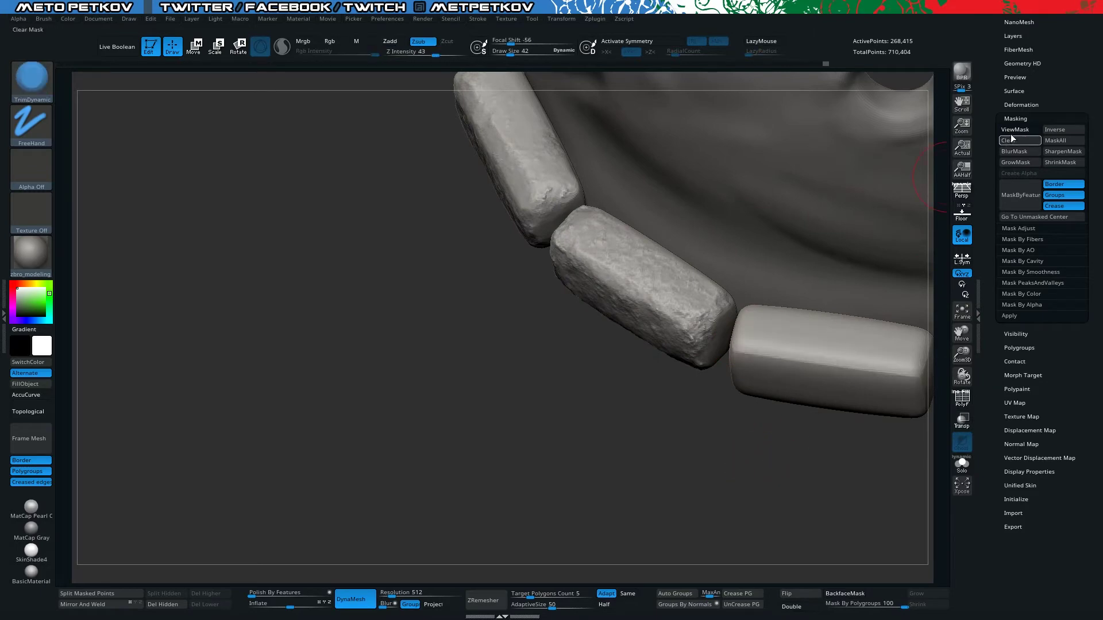
left_click(1011, 139)
scroll(718, 316, "up", 2)
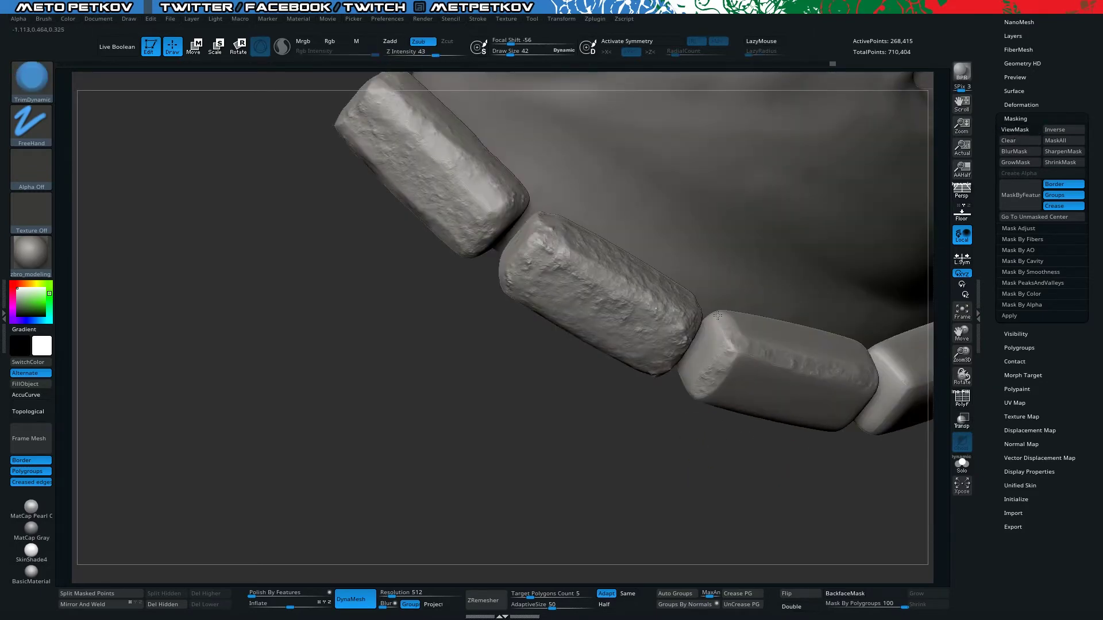
key("b")
key("c")
key("l")
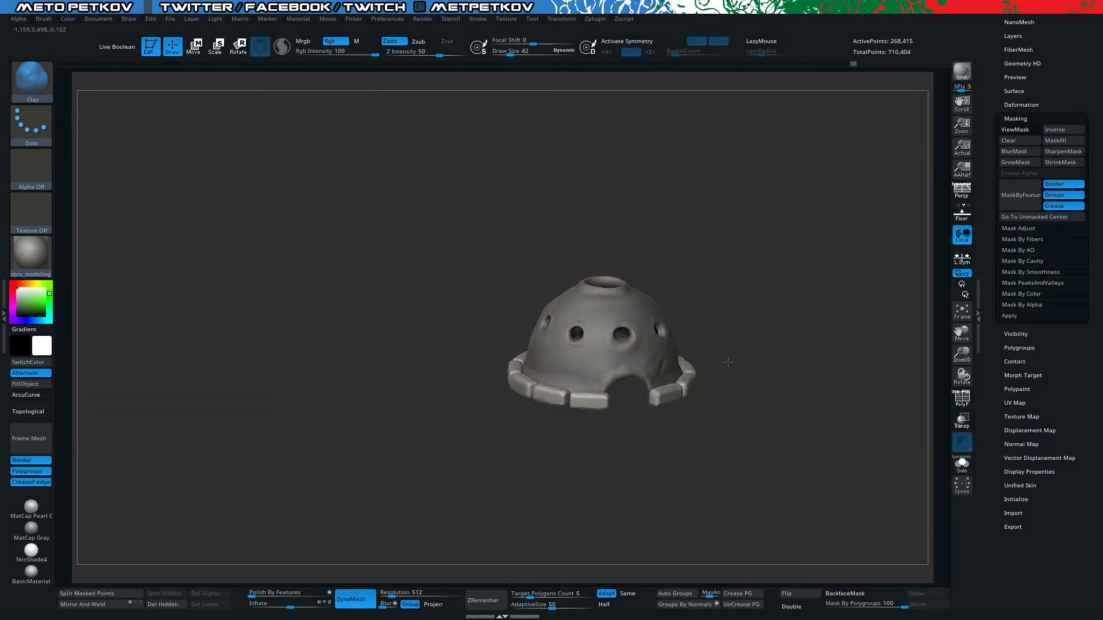
- Save the project and orbit around the stone ring to inspect every side
key("ctrl+s")
key("Return")
mouse_move(837, 386)
left_mouse_down()
mouse_move(740, 313)
mouse_move(800, 233)
mouse_move(763, 392)
mouse_move(412, 249)
mouse_move(441, 287)
mouse_move(551, 264)
mouse_move(455, 254)
mouse_move(626, 299)
mouse_move(480, 313)
mouse_move(476, 262)
left_mouse_up()
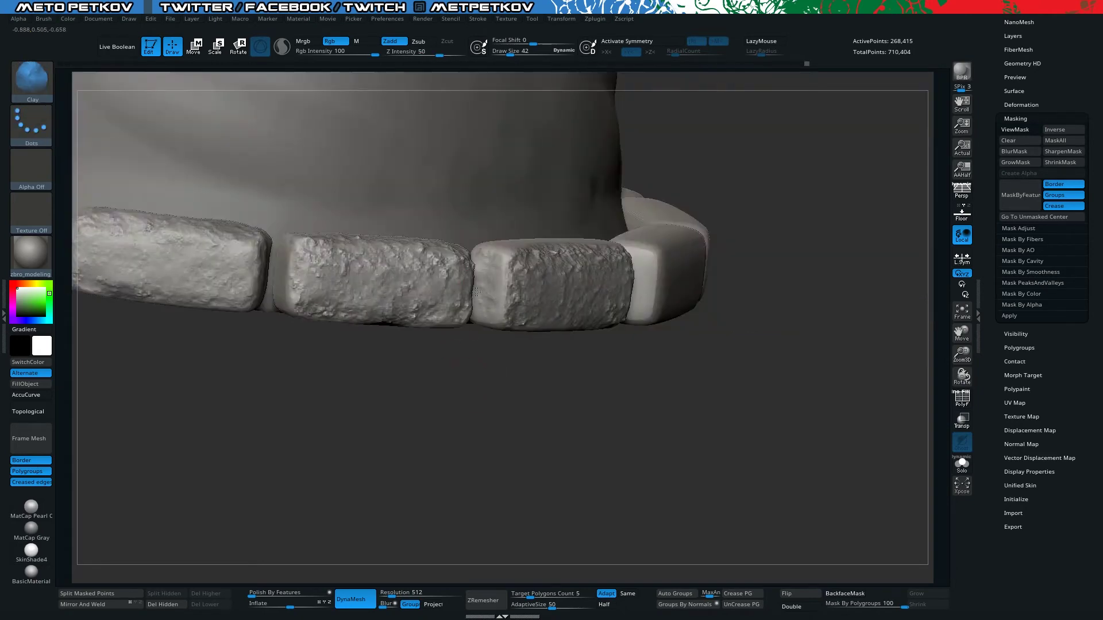
left_click_drag(475, 320, 517, 289)
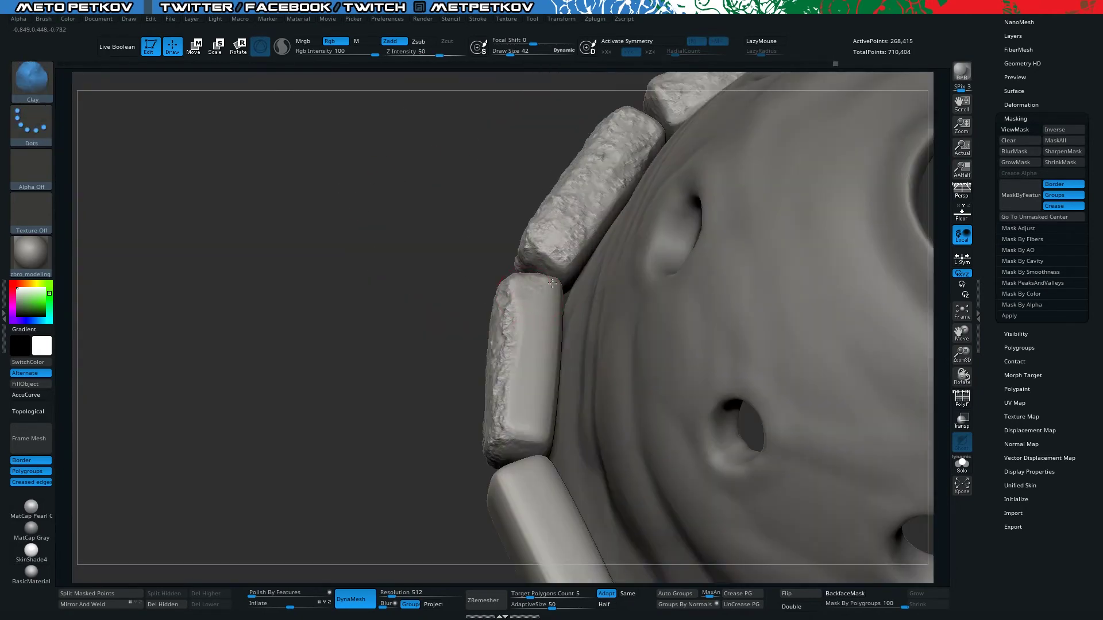
key("f")
mouse_move(382, 239)
left_mouse_down()
mouse_move(419, 369)
mouse_move(565, 378)
left_mouse_up()
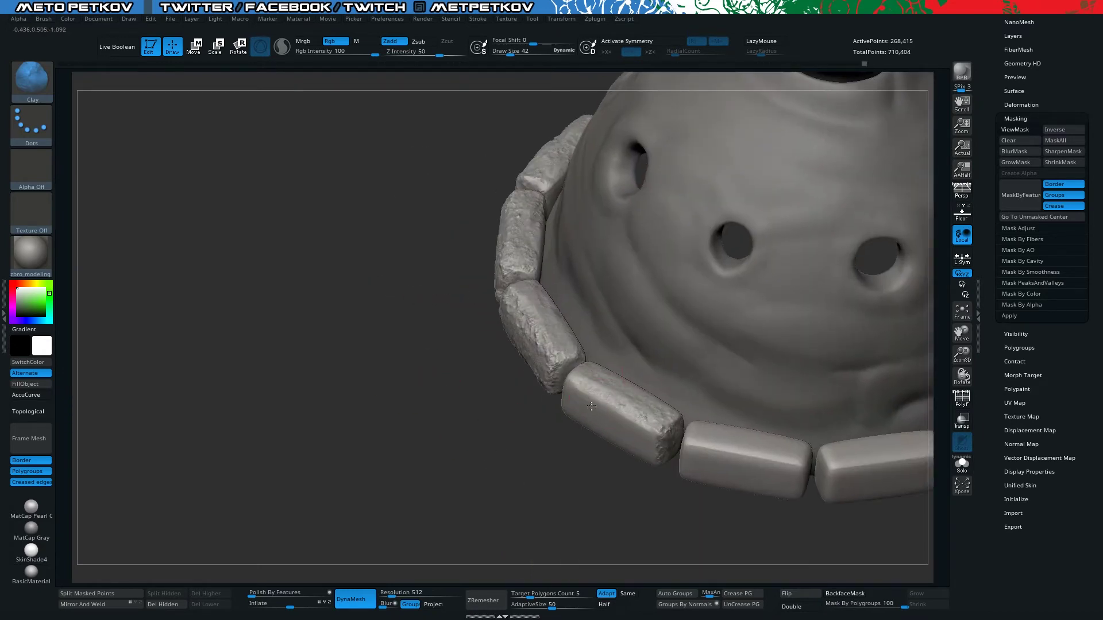
mouse_move(607, 455)
left_mouse_down()
mouse_move(569, 377)
mouse_move(585, 414)
left_mouse_up()
left_click_drag(662, 483, 399, 327)
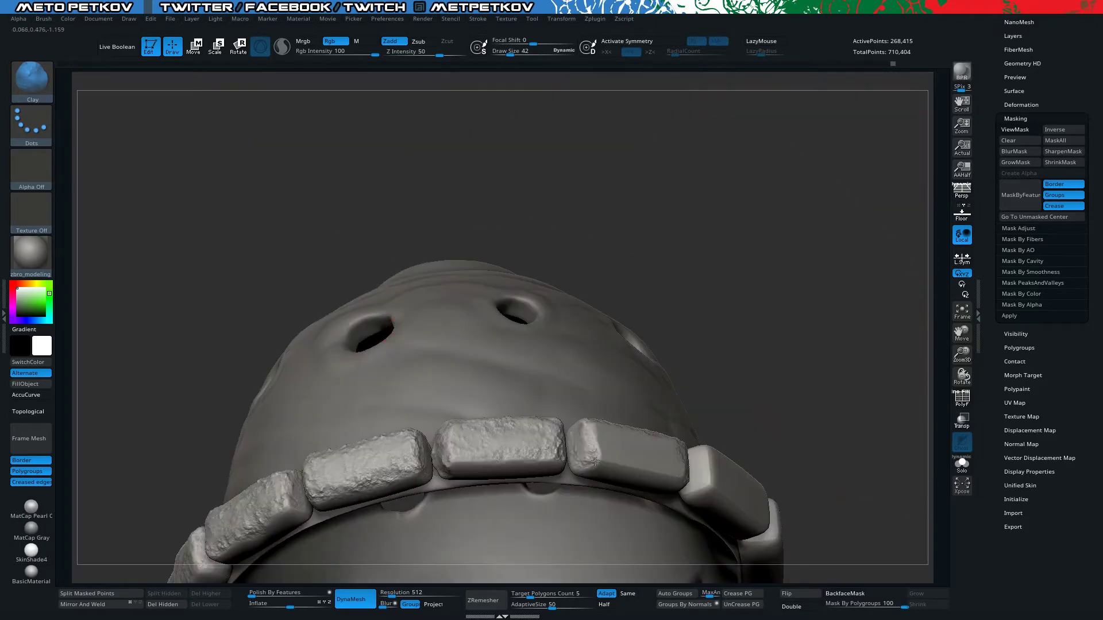
left_click_drag(579, 444, 585, 458)
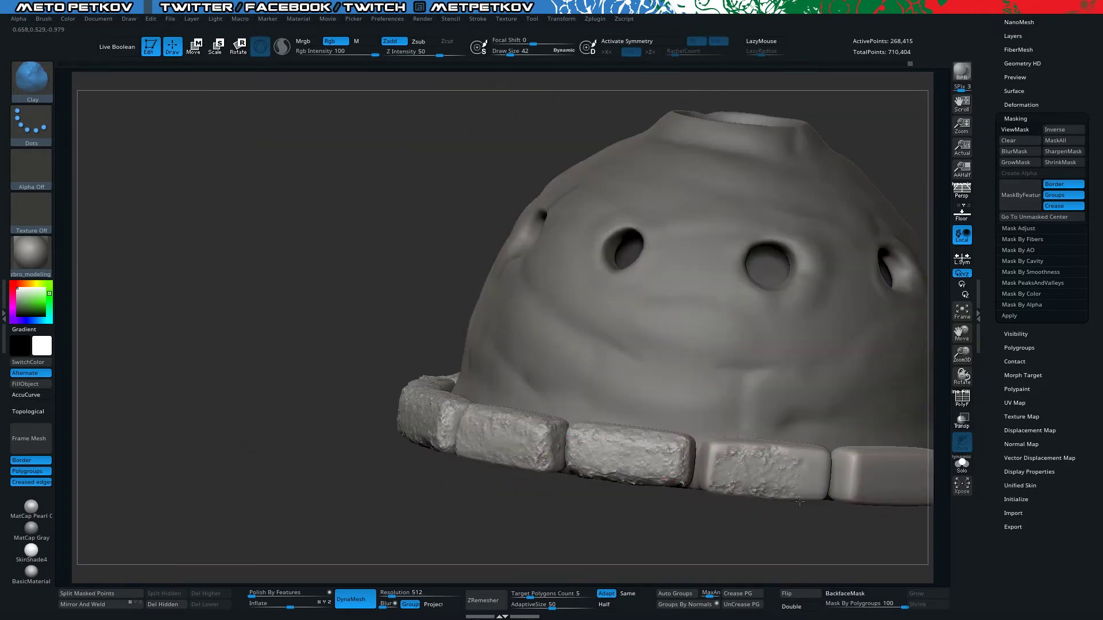
left_click_drag(800, 502, 456, 218)
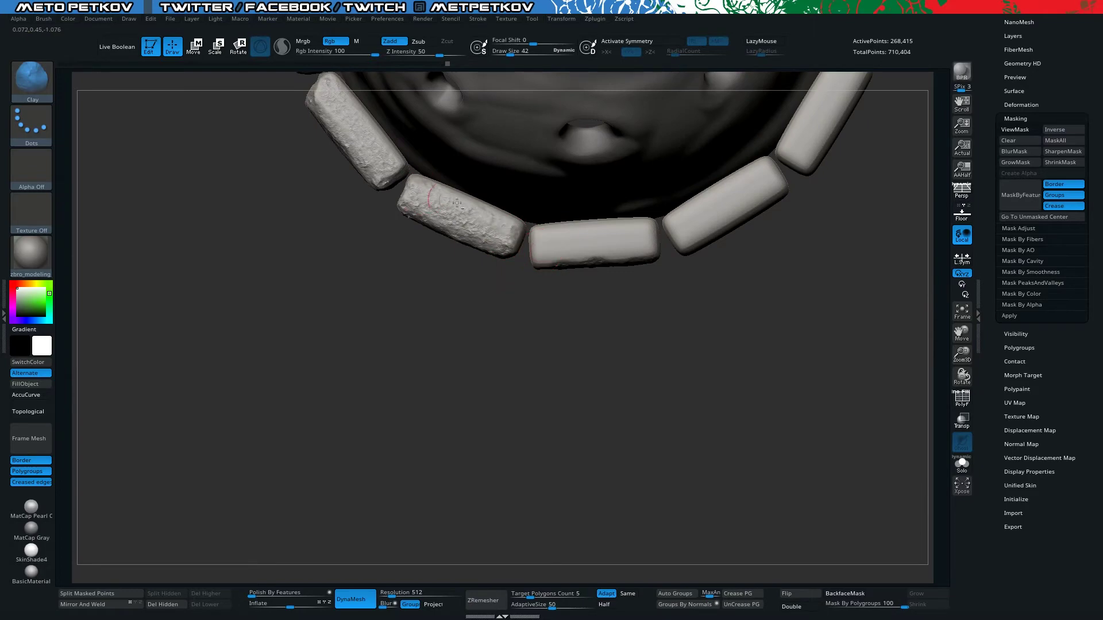
mouse_move(647, 220)
left_mouse_down()
mouse_move(484, 255)
mouse_move(450, 327)
mouse_move(528, 323)
left_mouse_up()
- Flatten stone faces with the TrimDynamic brush, undoing one over-smoothed stone
key("b")
key("t")
key("d")
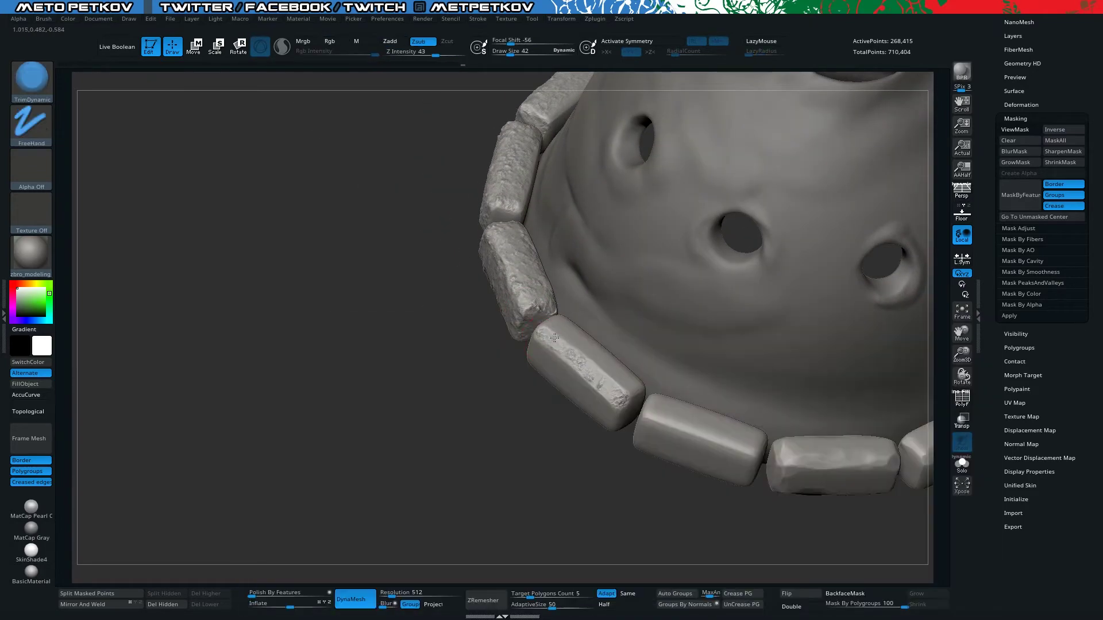
left_click_drag(584, 454, 508, 352)
key("ctrl+z")
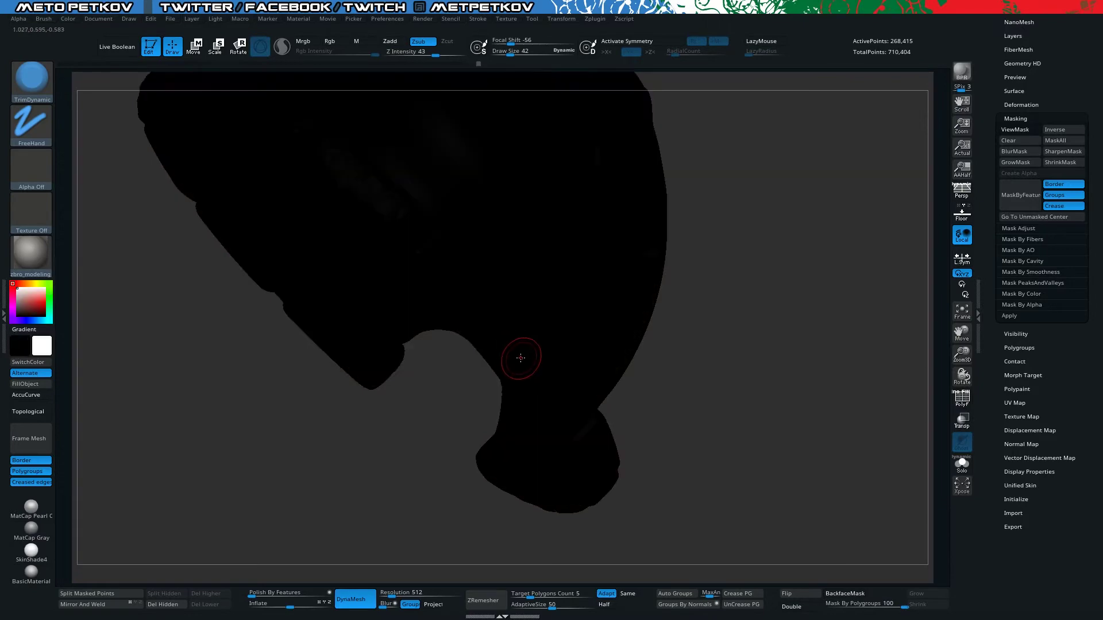
- Restore rough texture on the stones with the Clay brush and Dots stroke, working around the dome
key("b")
key("c")
key("l")
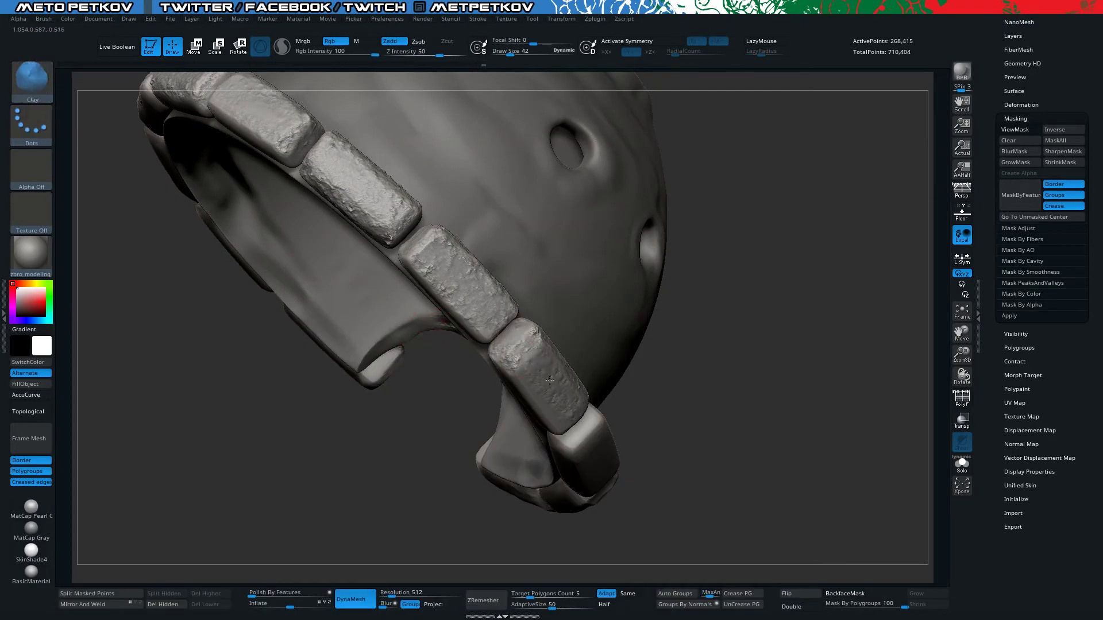
right_click_drag(538, 379, 534, 366)
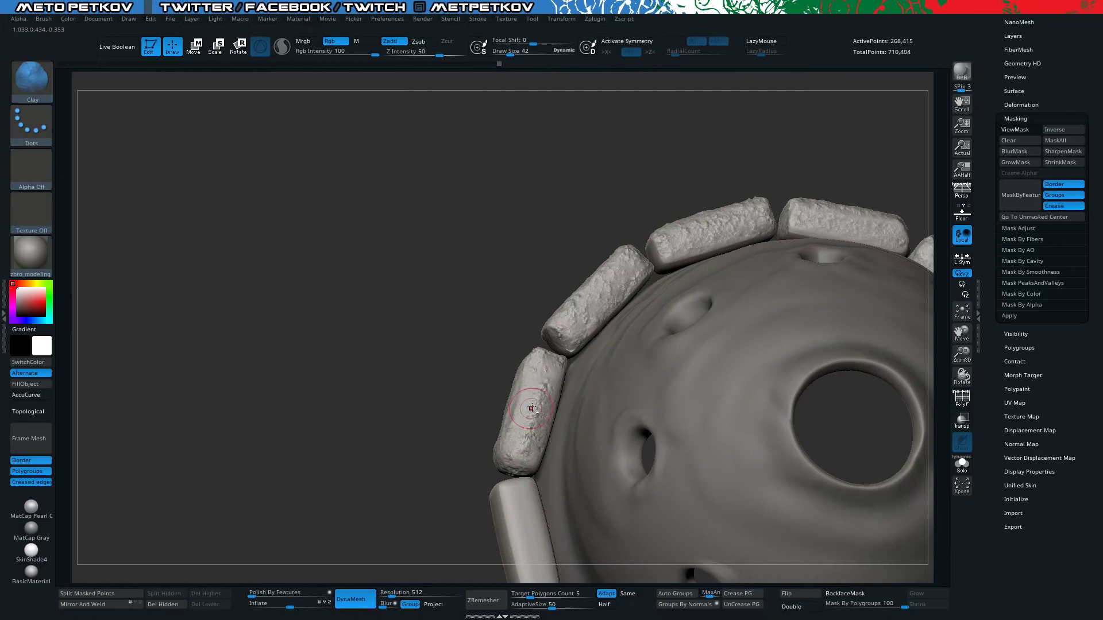
mouse_move(517, 424)
right_mouse_down()
mouse_move(372, 281)
mouse_move(724, 511)
right_mouse_up()
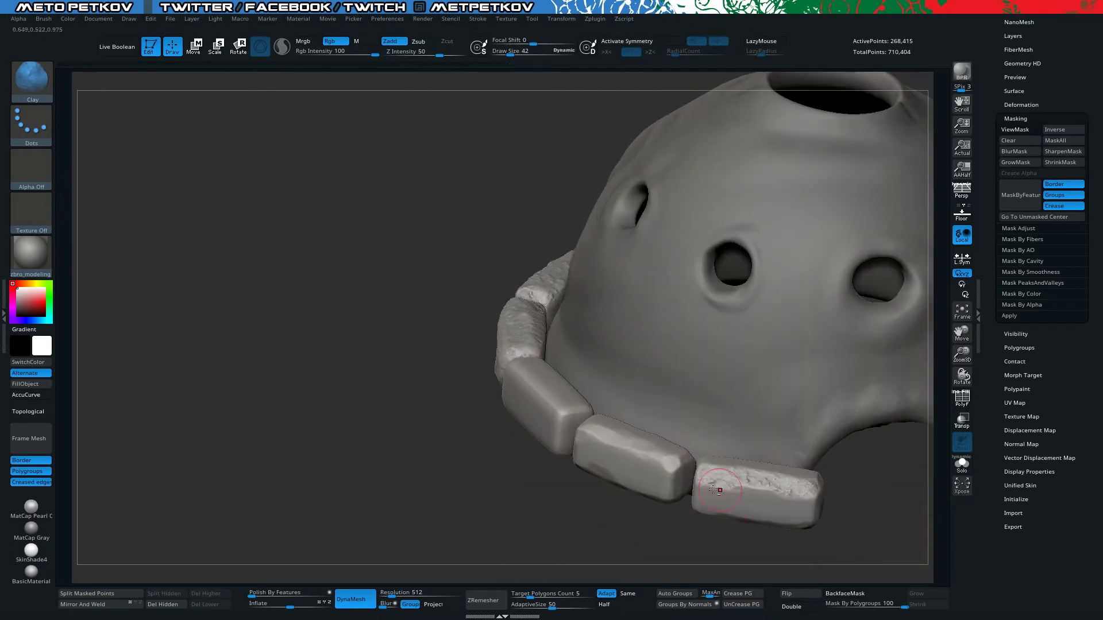
right_click_drag(800, 515, 730, 413)
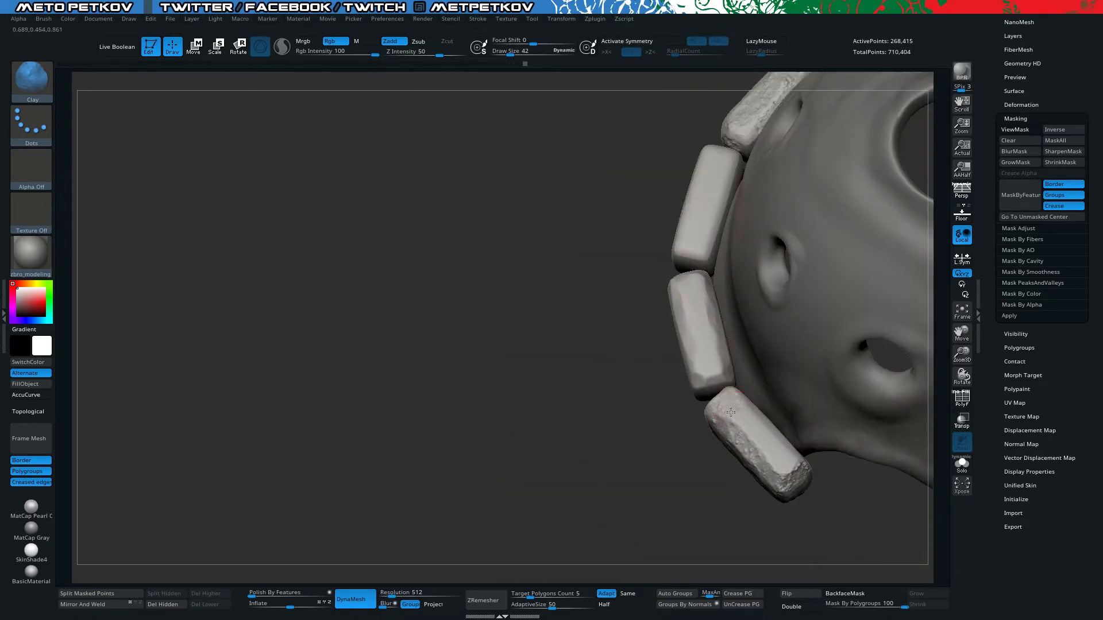
mouse_move(558, 383)
right_mouse_down()
mouse_move(700, 407)
mouse_move(677, 286)
right_mouse_up()
mouse_move(628, 407)
right_mouse_down()
mouse_move(655, 374)
mouse_move(545, 359)
mouse_move(655, 465)
right_mouse_up()
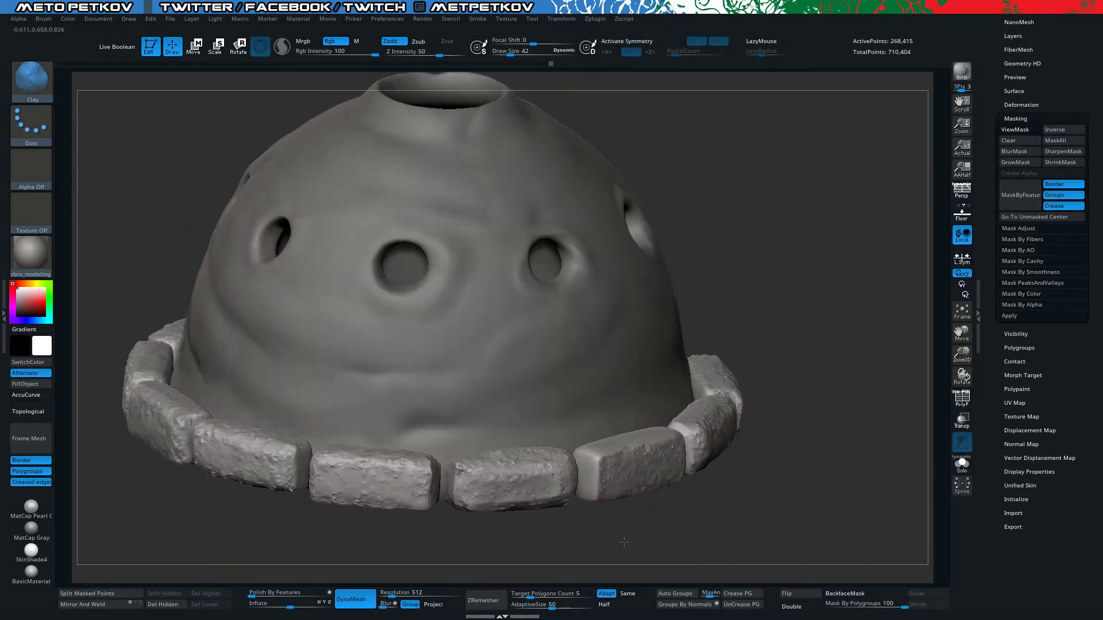
mouse_move(674, 516)
right_mouse_down()
mouse_move(660, 370)
mouse_move(414, 222)
mouse_move(436, 299)
right_mouse_up()
- Apply NoiseMaker surface noise to the dome, then turn the noise back off
left_click(1014, 90)
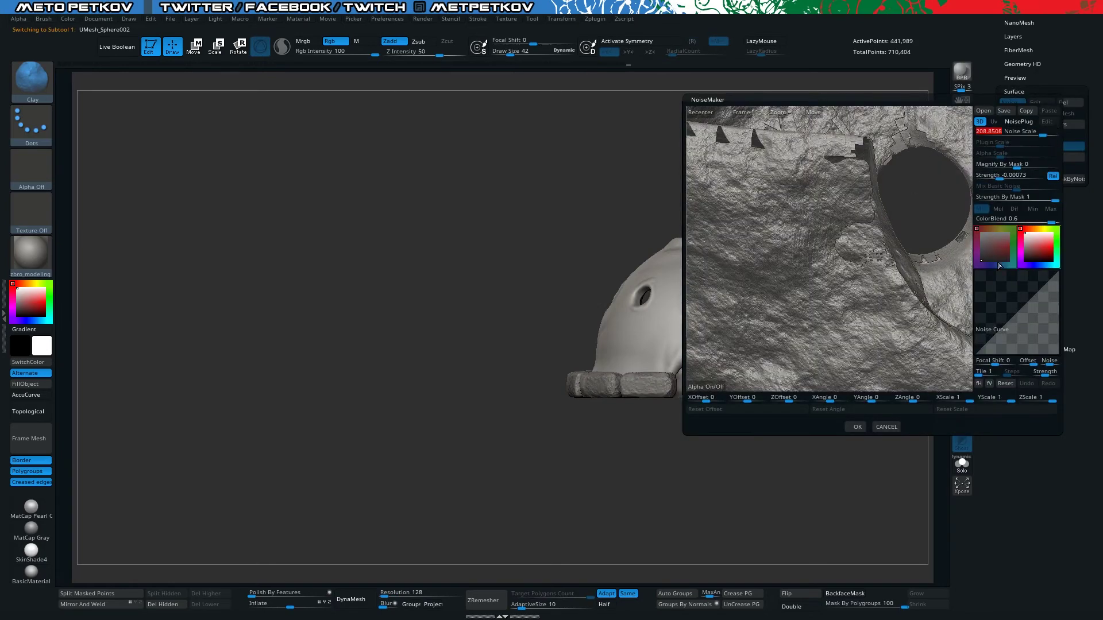
left_click(857, 427)
left_click(1021, 181)
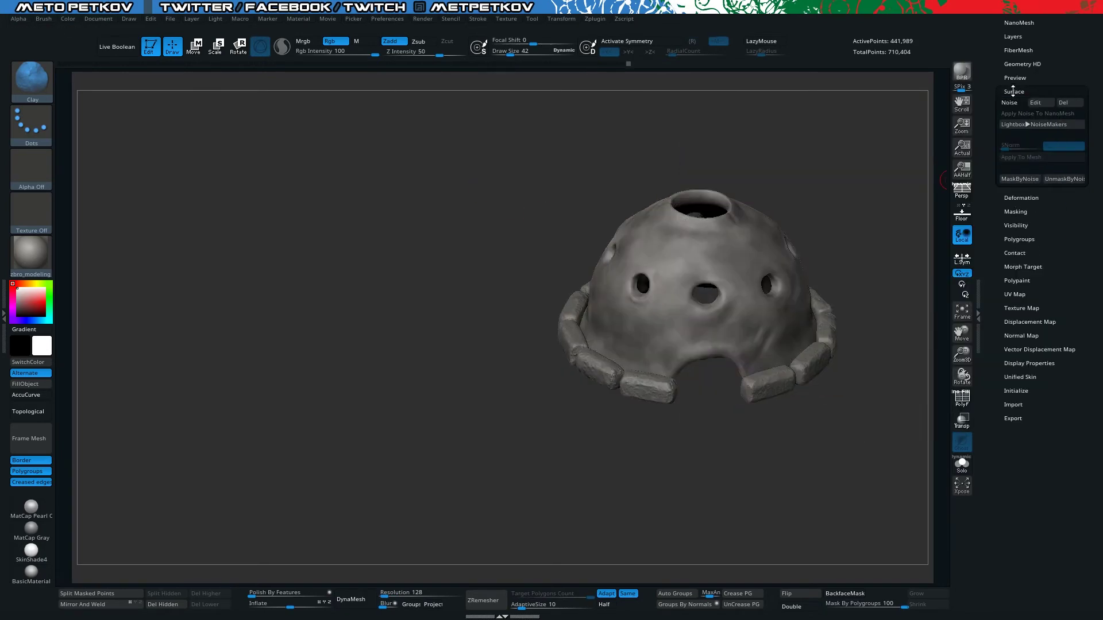
left_click(1014, 92)
left_click(1022, 175)
- Switch to the Displace brush at lower strength and reframe the dome
key("space")
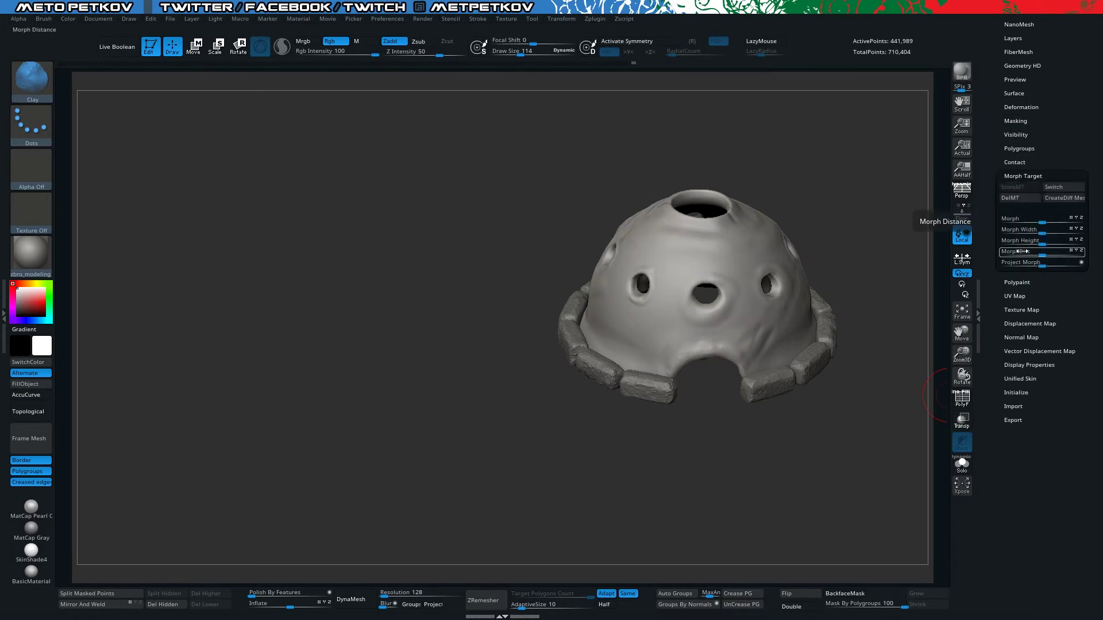
key("b")
key("d")
key("p")
key("space")
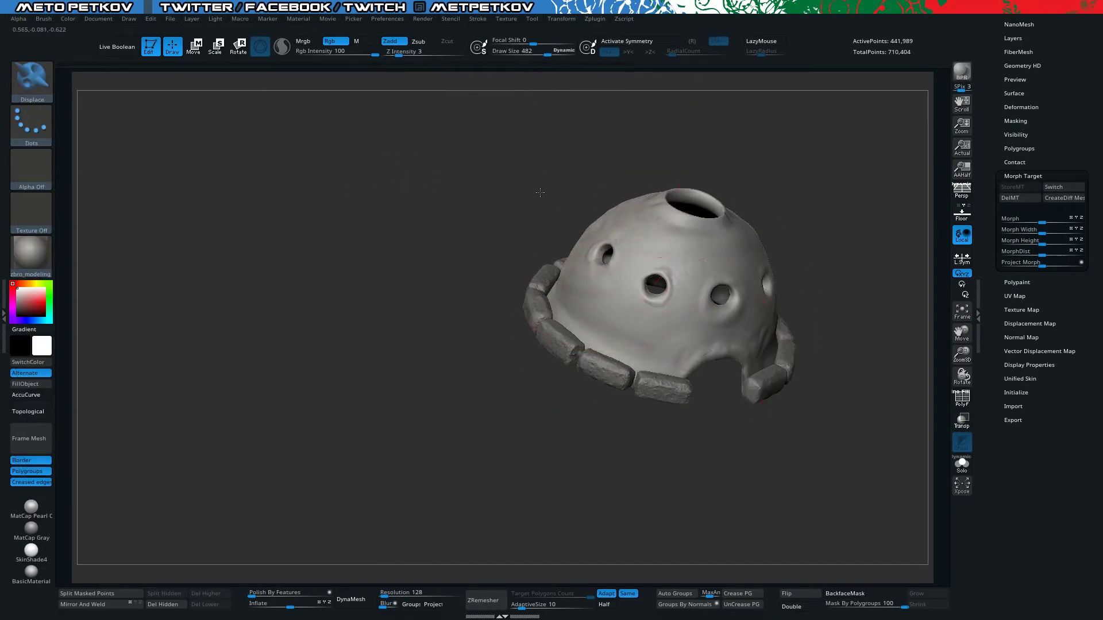
left_click_drag(540, 193, 569, 222)
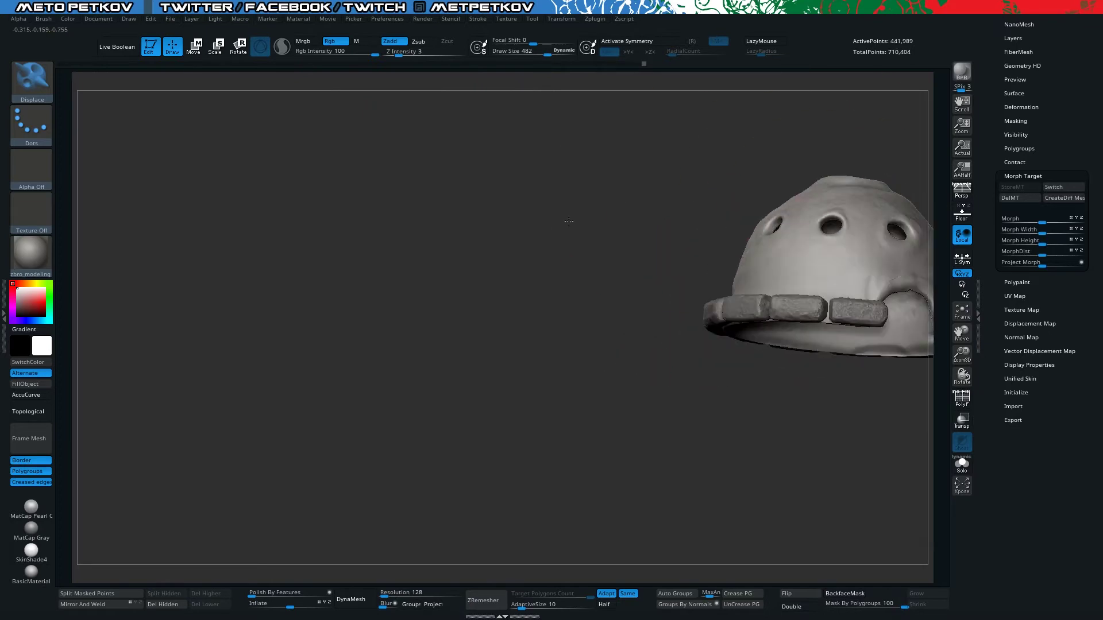
key("f")
- Soften the dome surface with Smooth Stronger and reshape it with the Move brush
key("shift")
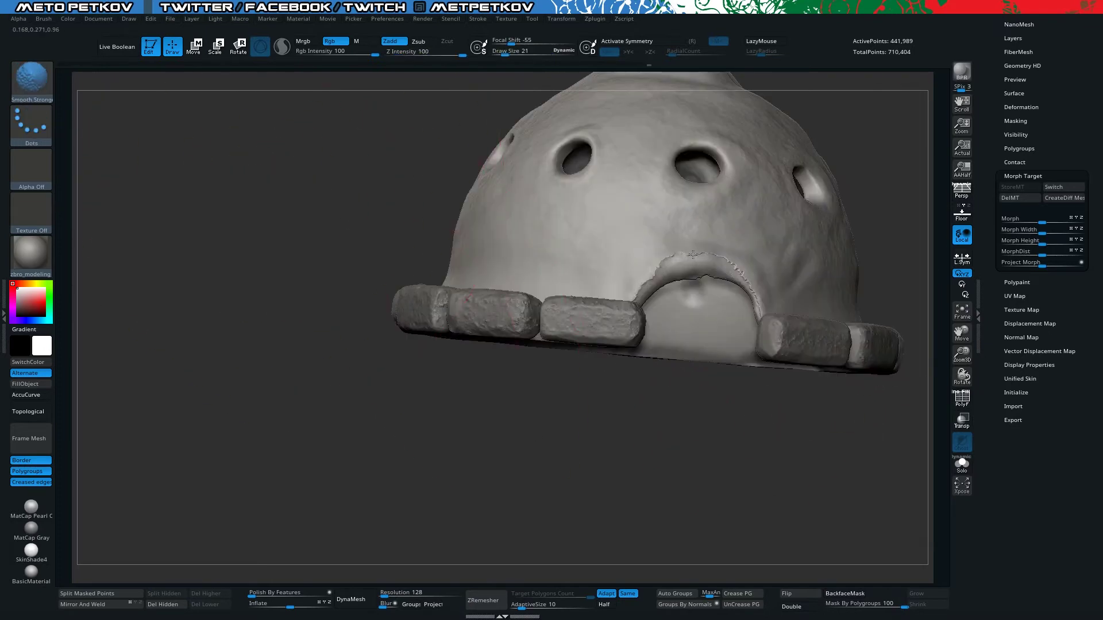
key("b")
key("m")
key("v")
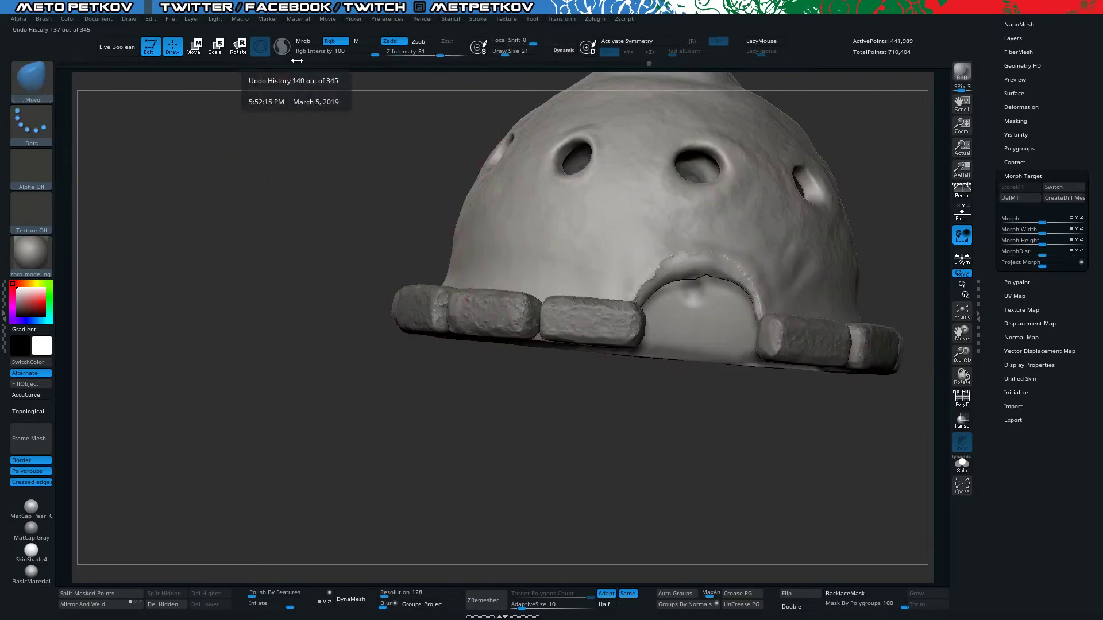
left_click_drag(212, 341, 268, 60)
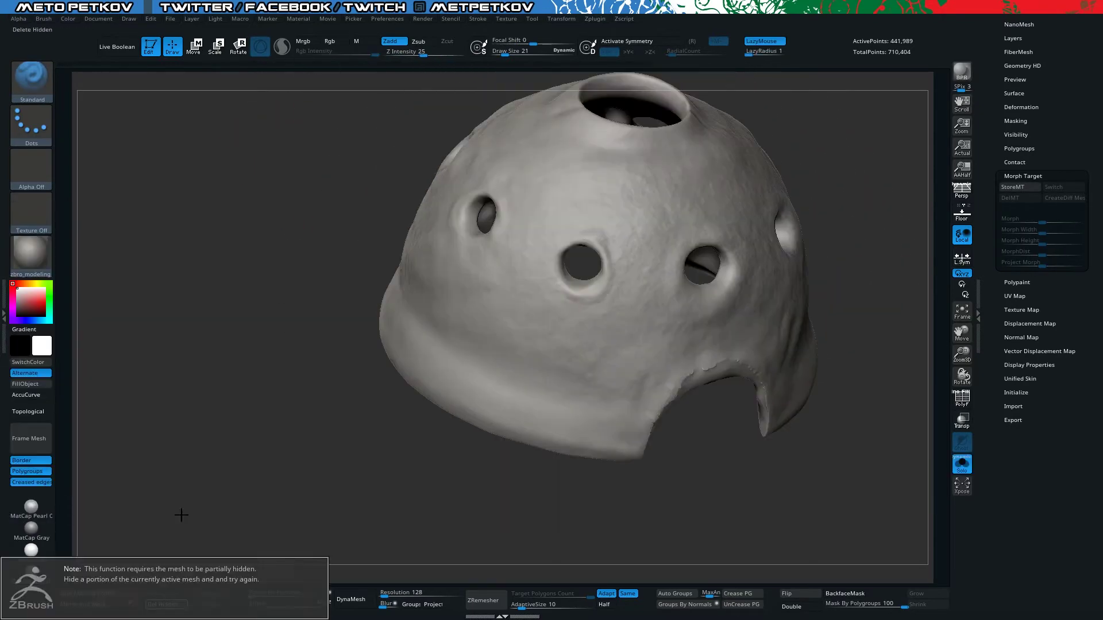
left_click_drag(194, 422, 261, 134)
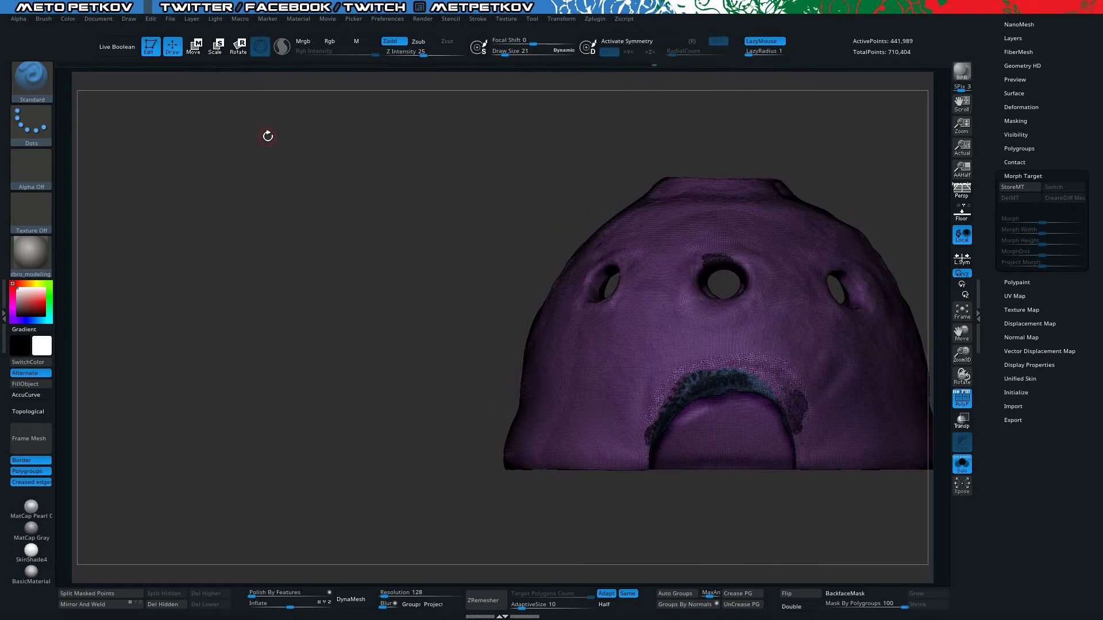
left_click_drag(320, 172, 299, 115)
key("shift+f")
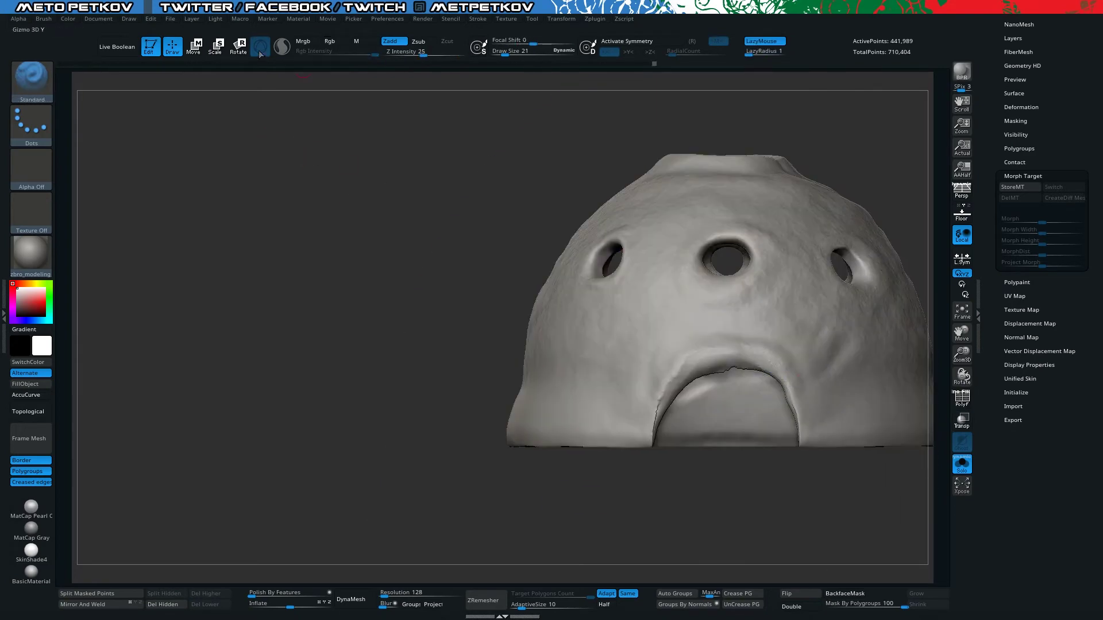
- Carve crease lines near the holes with DamStandard at brush size 90
key("b")
key("d")
key("s")
key("space")
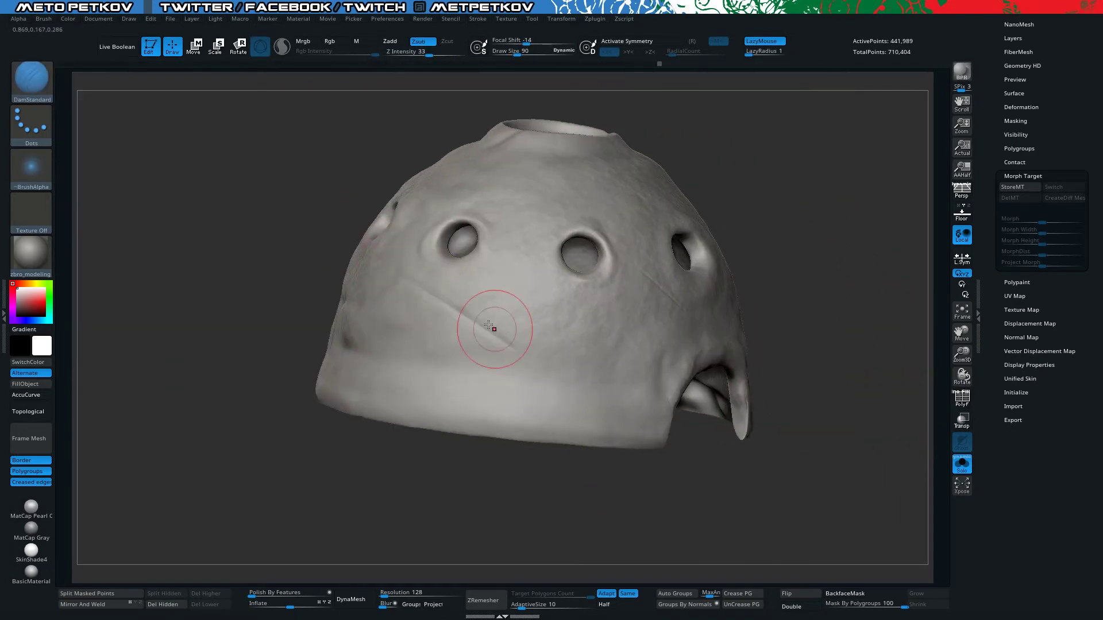
left_click_drag(492, 283, 719, 341)
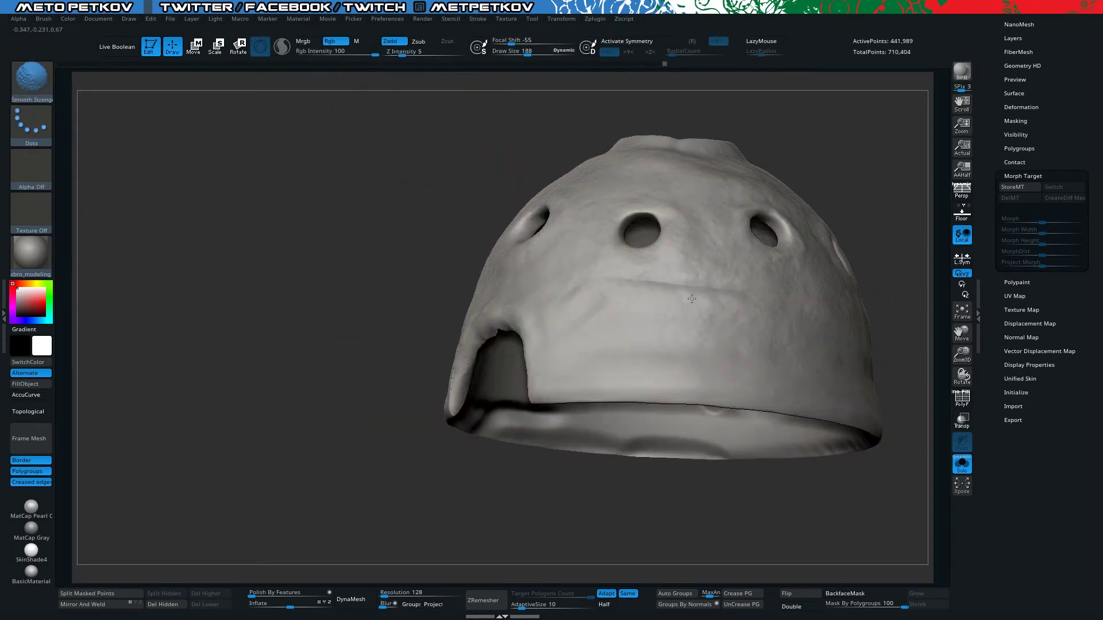
mouse_move(477, 152)
left_mouse_down()
mouse_move(873, 210)
mouse_move(738, 271)
left_mouse_up()
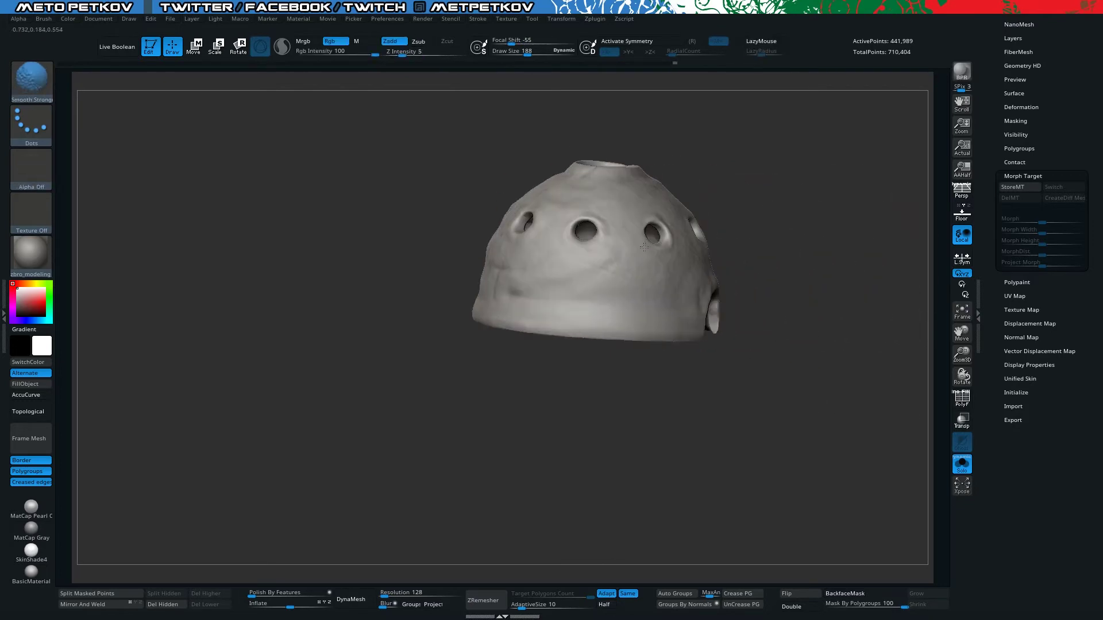
- Show the stone ring again and MergeDown it into the dome subtool
left_click(962, 465)
scroll(1040, 287, "up", 5)
left_click(1018, 408)
left_click(912, 433)
- Decimate the merged mesh to 0.35 percent with Decimation Master
left_click(5, 313)
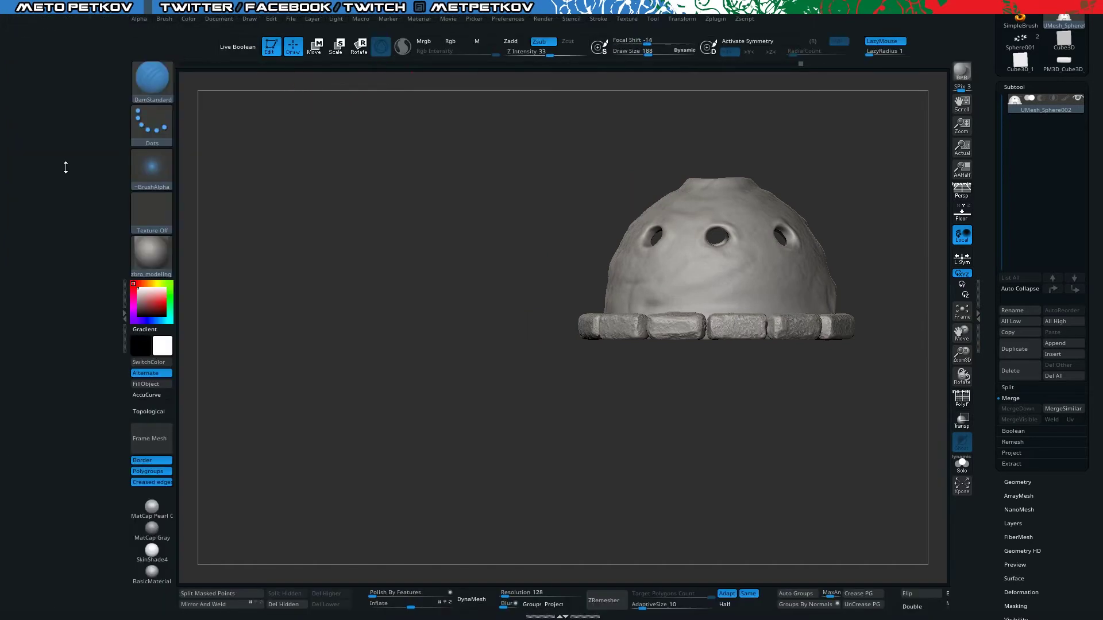
left_click(715, 18)
left_click(48, 146)
left_click(46, 235)
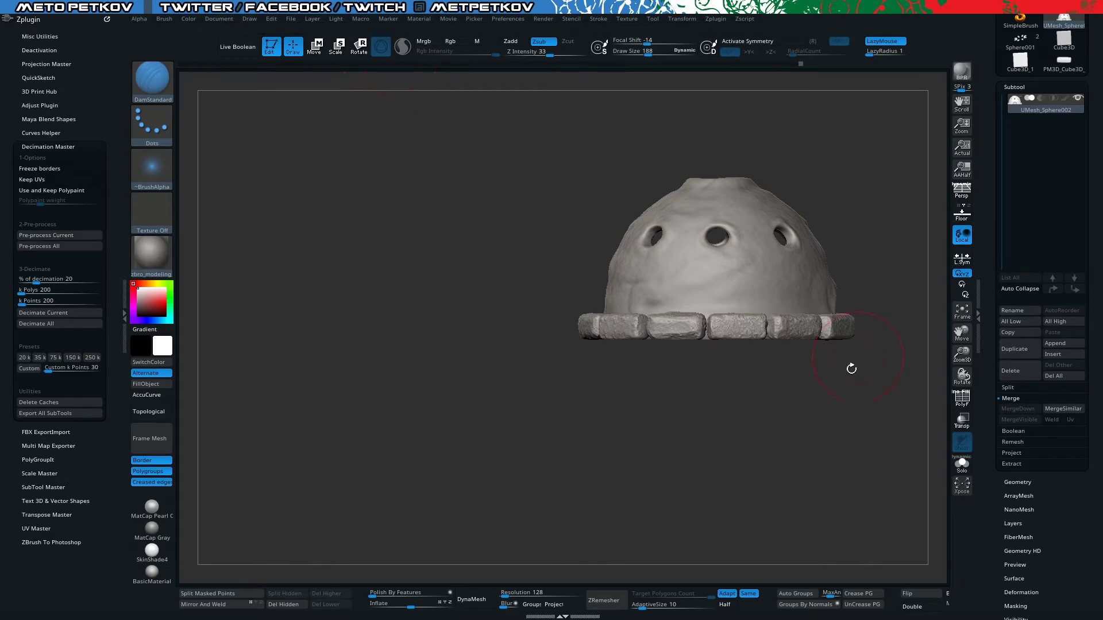
left_click_drag(35, 281, 21, 281)
left_click(79, 312)
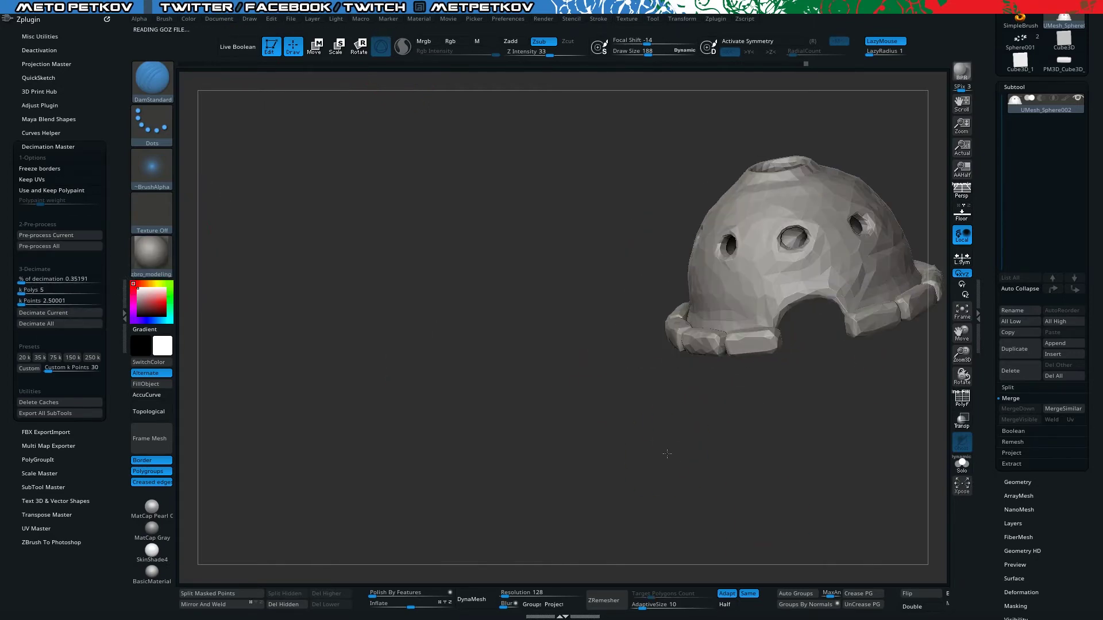
- Inspect the low-poly mesh in wireframe, toggle the mask and isolate the upper dome
key("shift+f")
mouse_move(667, 454)
left_mouse_down()
mouse_move(421, 184)
mouse_move(439, 249)
left_mouse_up()
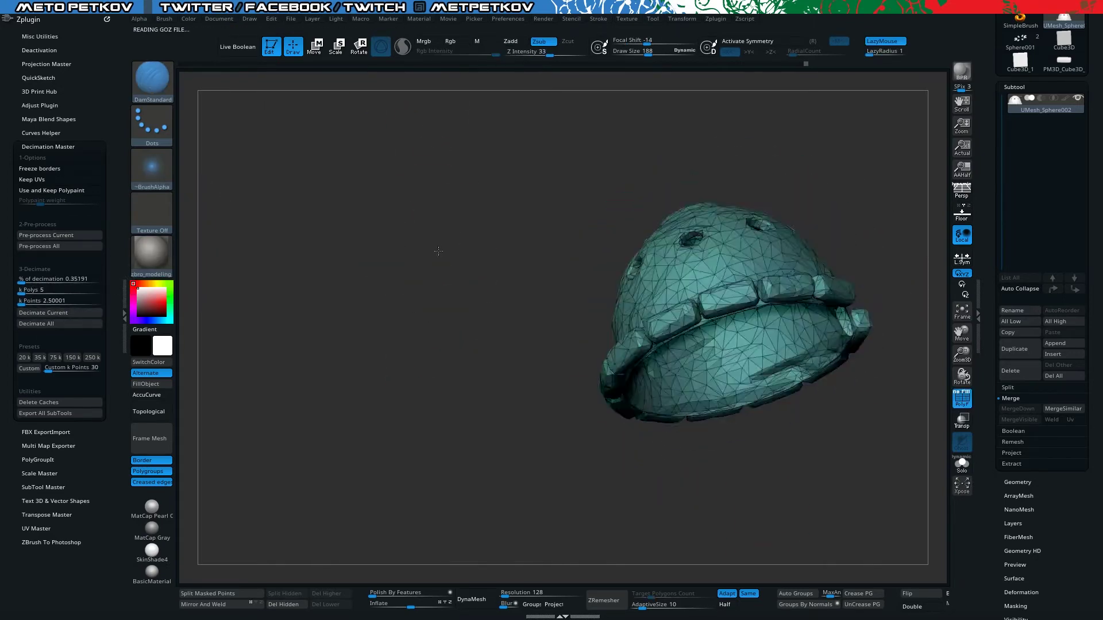
left_click(495, 255, "ctrl")
mouse_move(494, 255)
left_mouse_down("ctrl")
mouse_move(596, 331)
mouse_move(625, 174)
left_mouse_up("ctrl")
left_click(644, 219, "ctrl+shift")
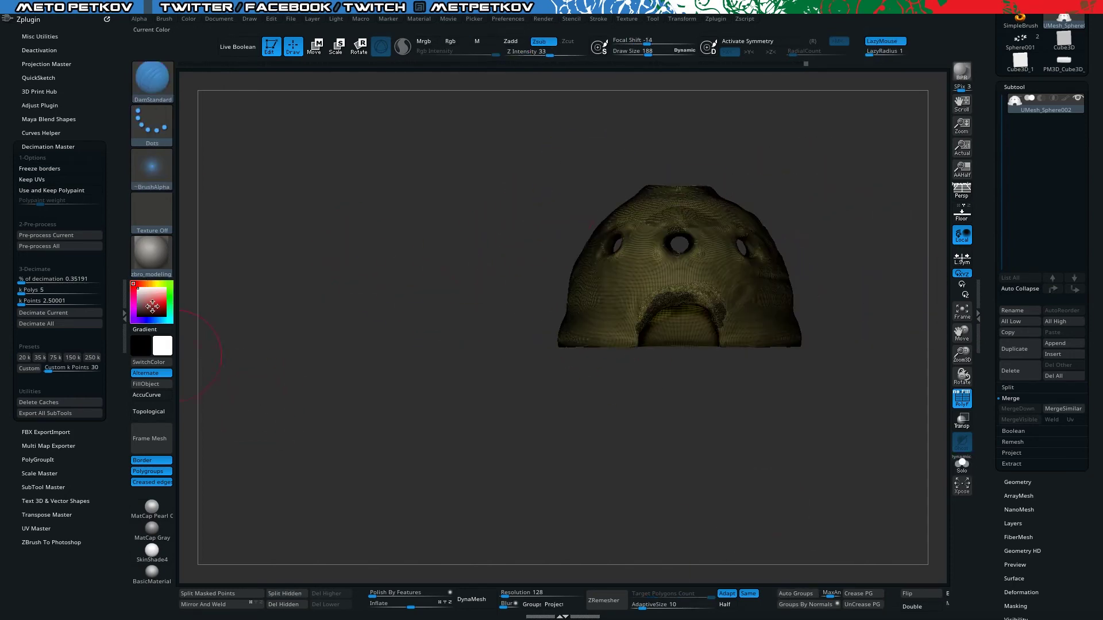
- Fill the isolated stone ring with blue, then show all parts of the model again
left_click(370, 340, "ctrl+shift")
left_click(142, 320)
left_click(151, 384)
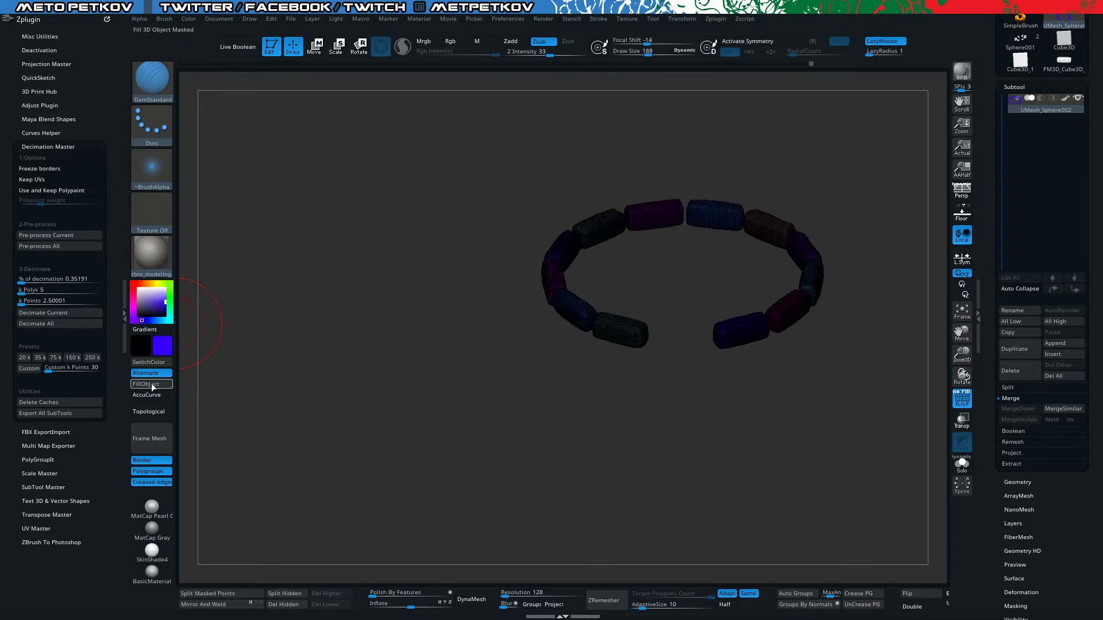
left_click(322, 365, "ctrl+shift")
left_click_drag(437, 224, 455, 247)
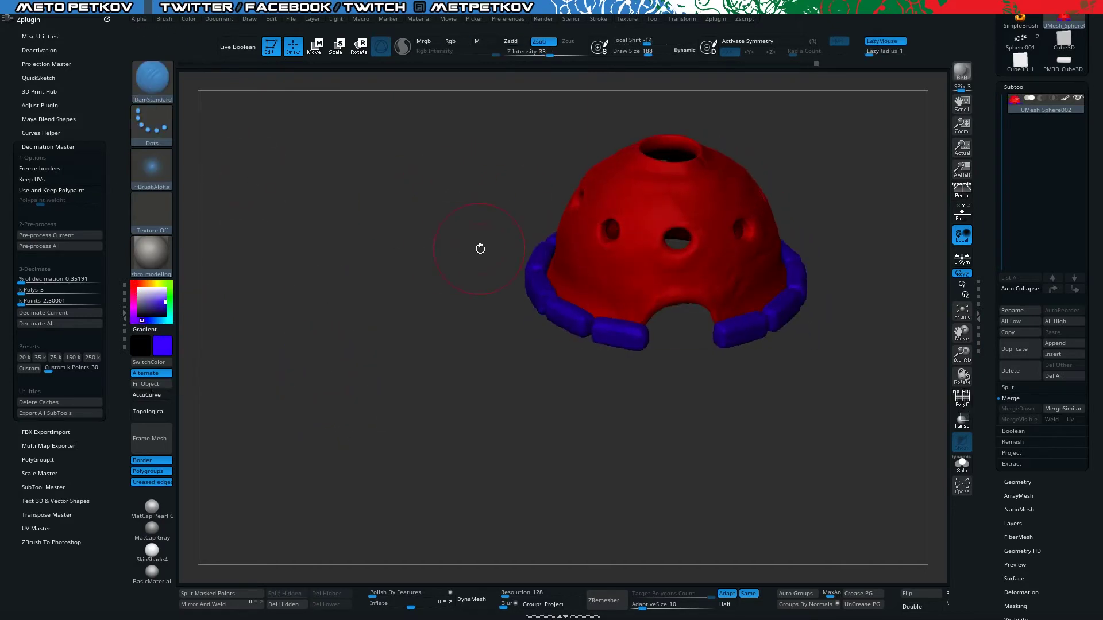
left_click_drag(352, 238, 310, 239)
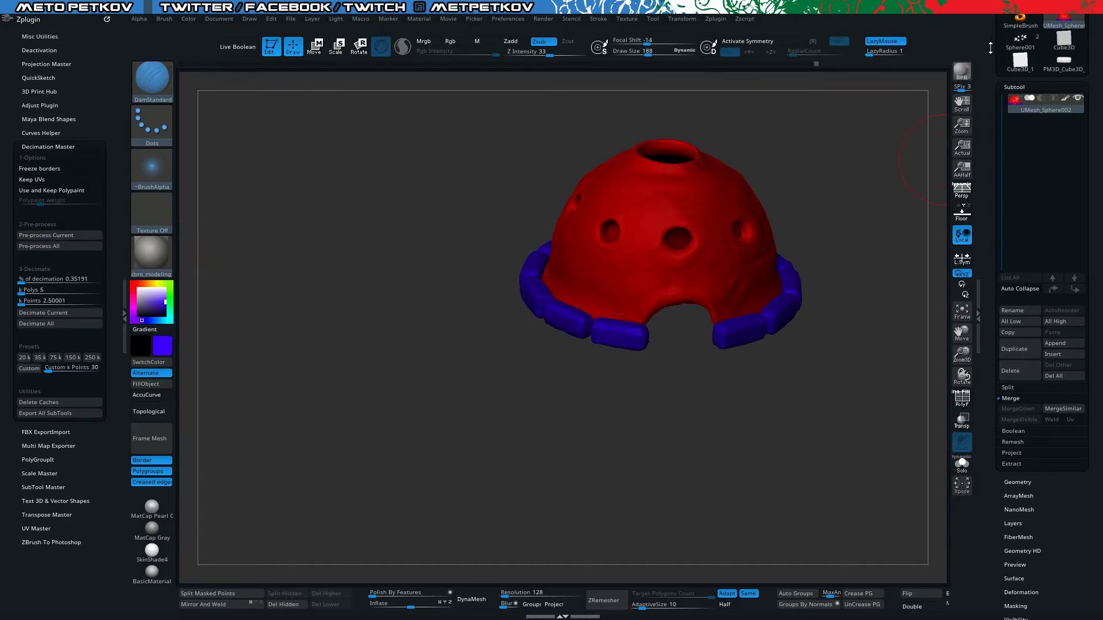
- Decimate the returned dome to about 0.28 percent, then reselect the merged high-poly furnace
scroll(1066, 56, "up", 3)
left_click(1066, 56)
key("Return")
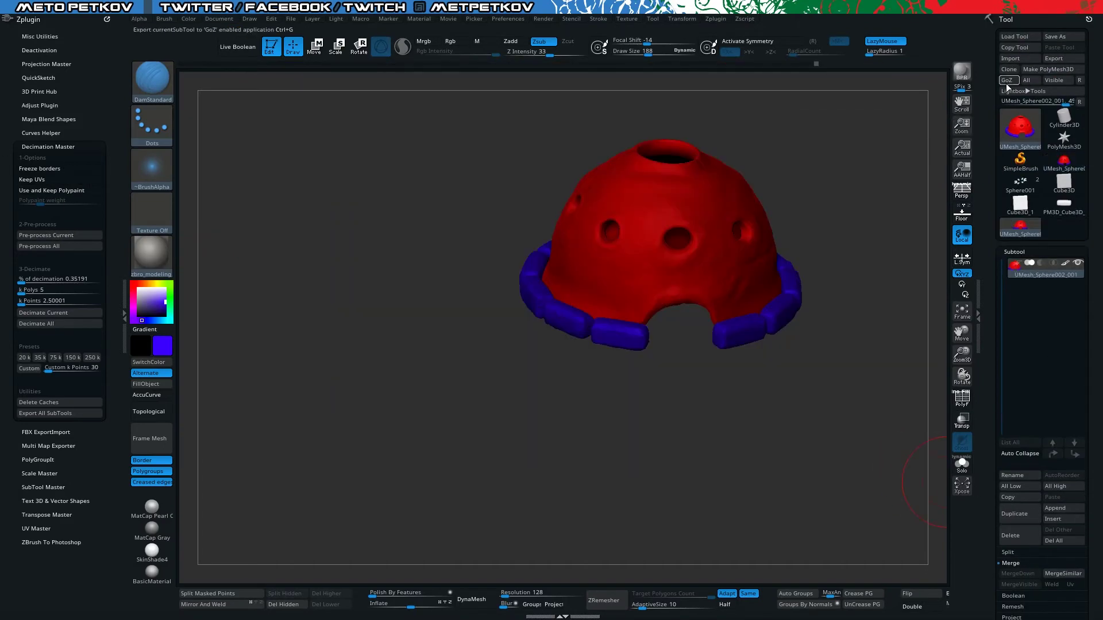
left_click_drag(66, 283, 54, 282)
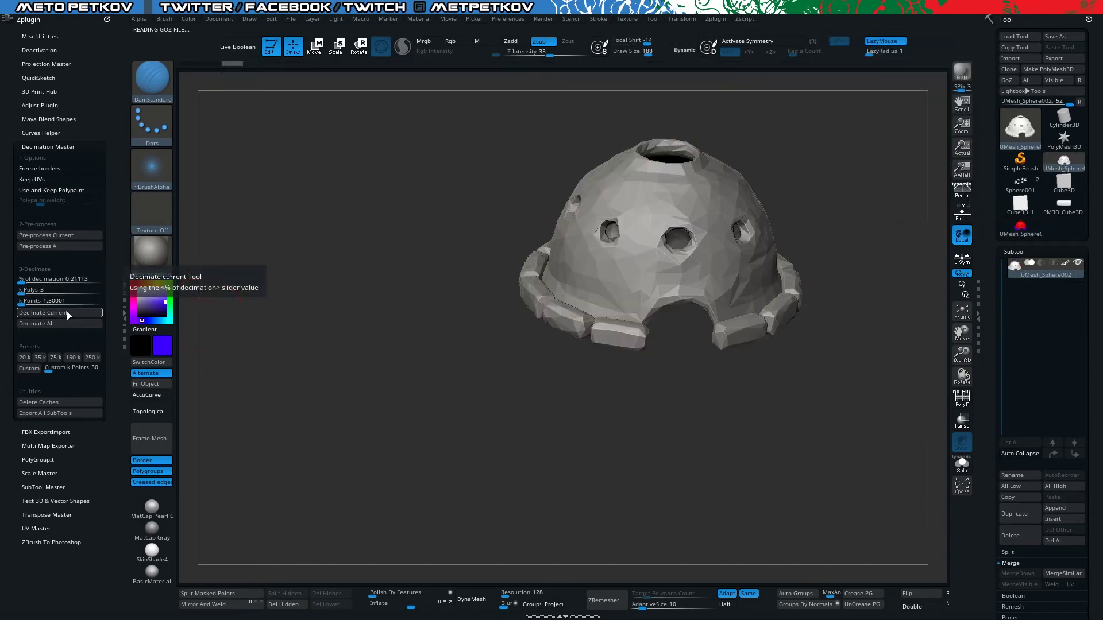
left_click_drag(54, 282, 61, 282)
key("shift+f")
mouse_move(380, 242)
left_mouse_down()
mouse_move(387, 272)
mouse_move(810, 281)
mouse_move(855, 349)
left_mouse_up()
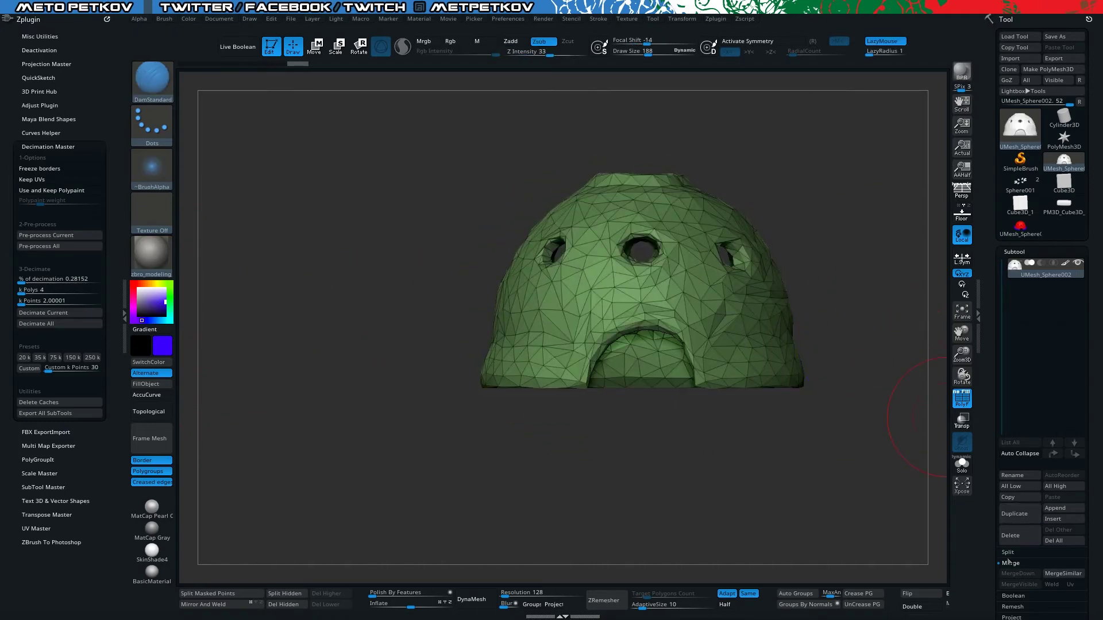
left_click(1018, 584)
left_click_drag(910, 368, 454, 230)
- Split the high-poly furnace to parts and split alternate ring blocks into their own subtool
left_click(1062, 562)
left_click(961, 465)
mouse_move(322, 144)
left_mouse_down()
mouse_move(313, 276)
mouse_move(558, 447)
left_mouse_up()
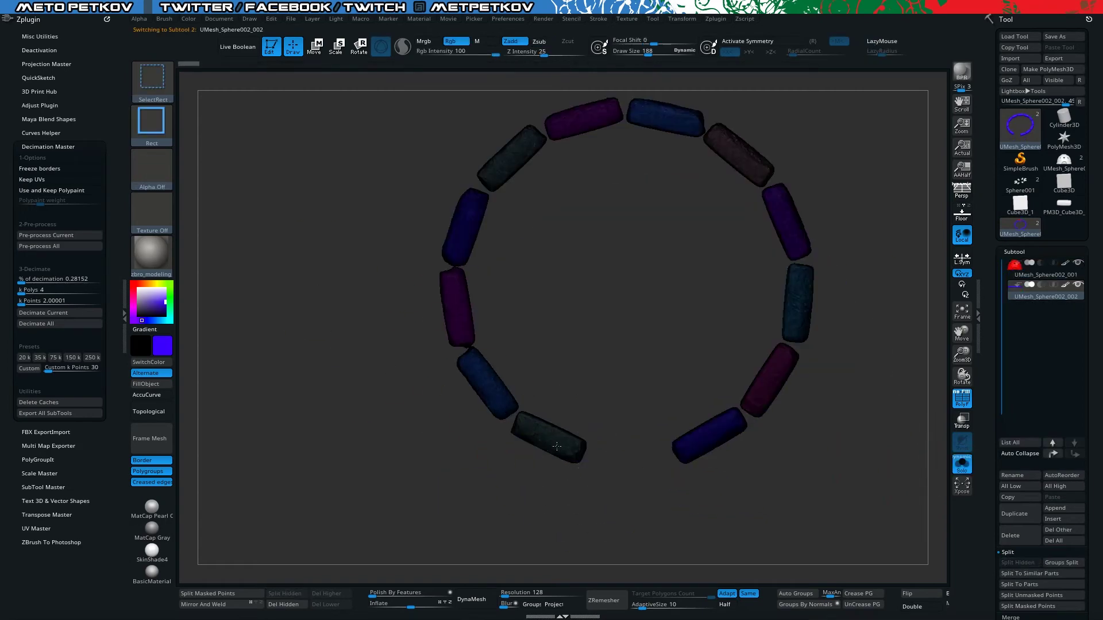
left_click(456, 246, "ctrl+shift")
left_click(788, 256, "ctrl+shift")
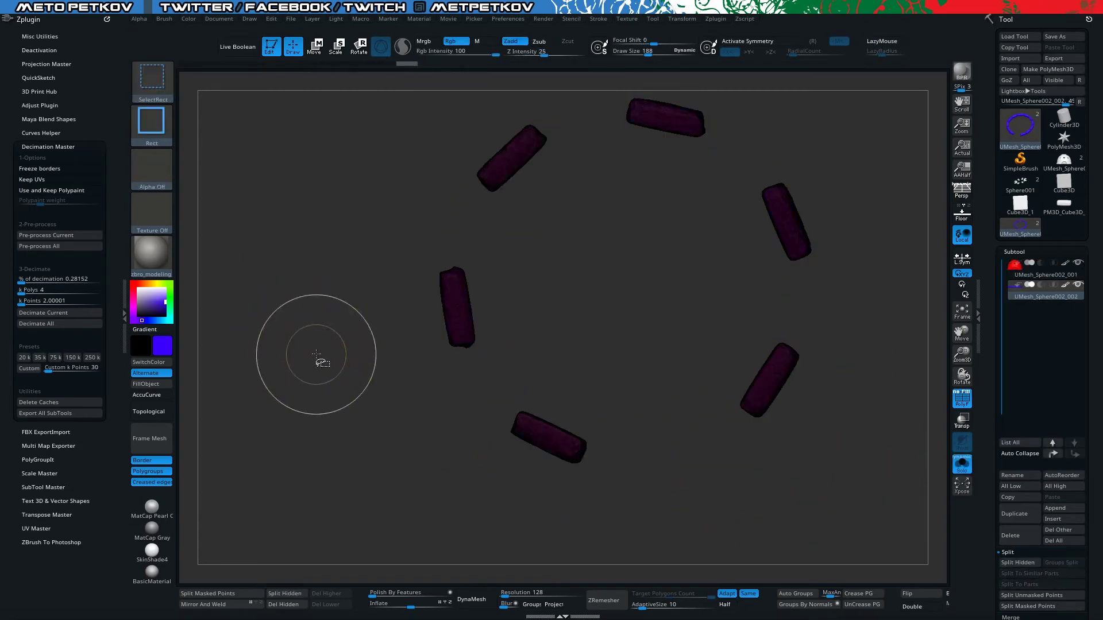
left_click(284, 593)
- Hide alternate blocks on the low-poly furnace's ring and split them into a new part
left_click(1062, 164)
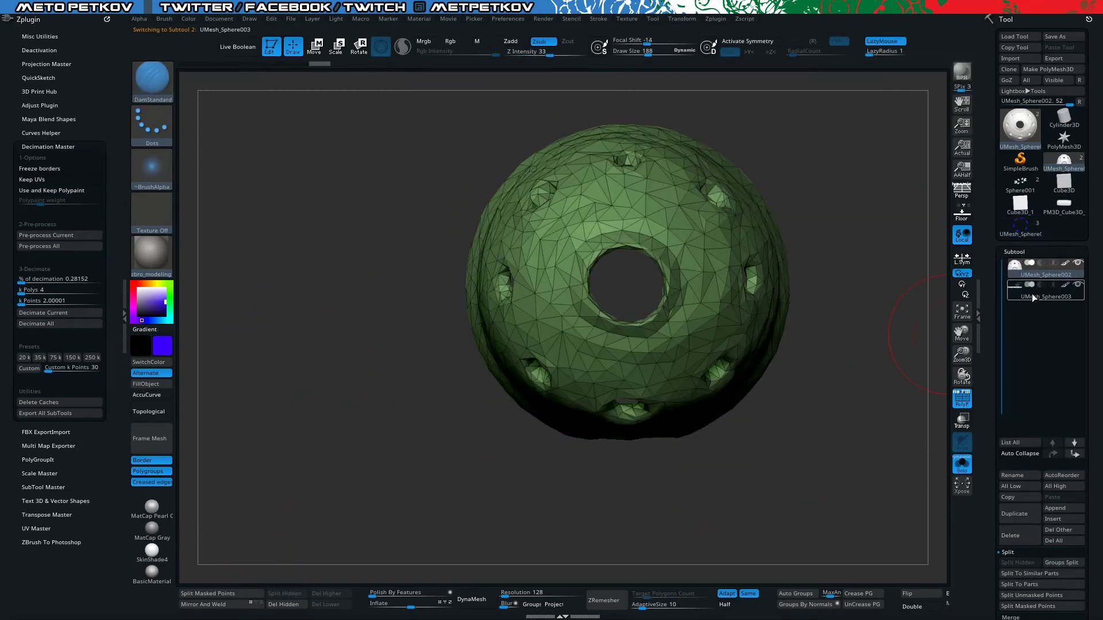
left_click(461, 310, "ctrl+alt+shift")
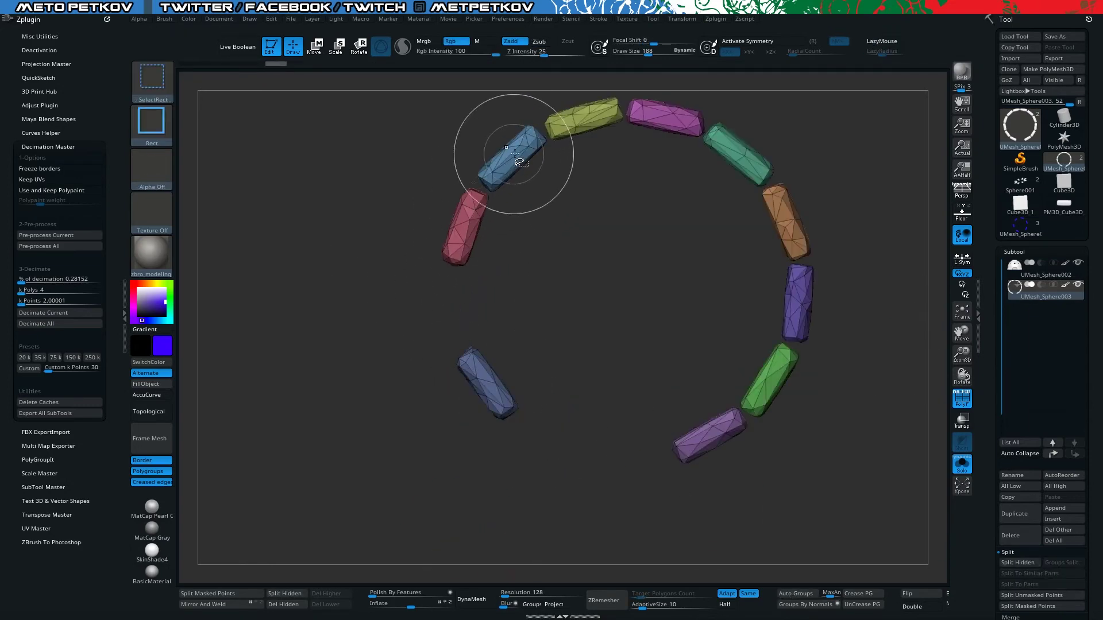
left_click(508, 155, "ctrl+alt+shift")
left_click(665, 118, "ctrl+alt+shift")
left_click(785, 221, "ctrl+alt+shift")
left_click(770, 379, "ctrl+alt+shift")
left_click_drag(850, 345, 881, 365, "ctrl+shift")
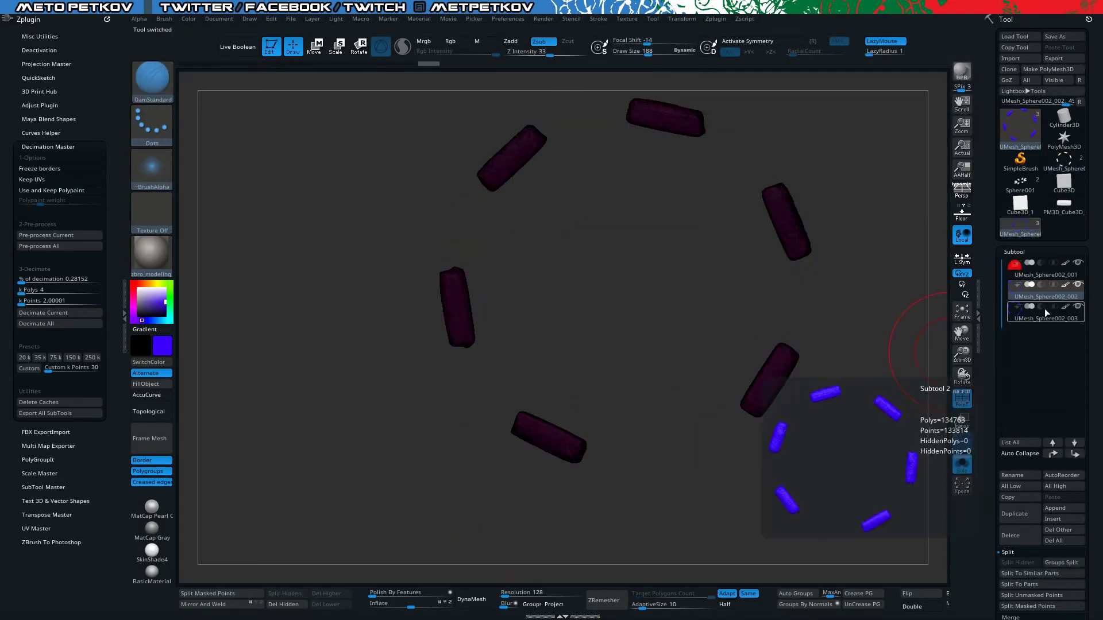
left_click(284, 593)
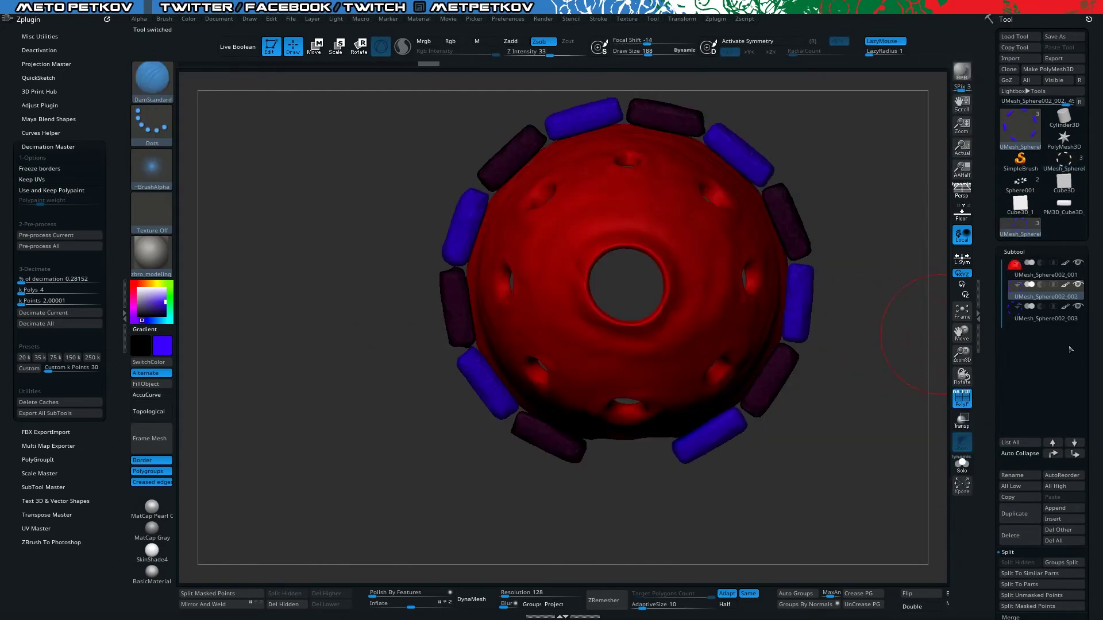
left_click(1019, 478)
- Rename the high-poly dome subtool to Furnace_high
type("Furnace_High")
key("Return")
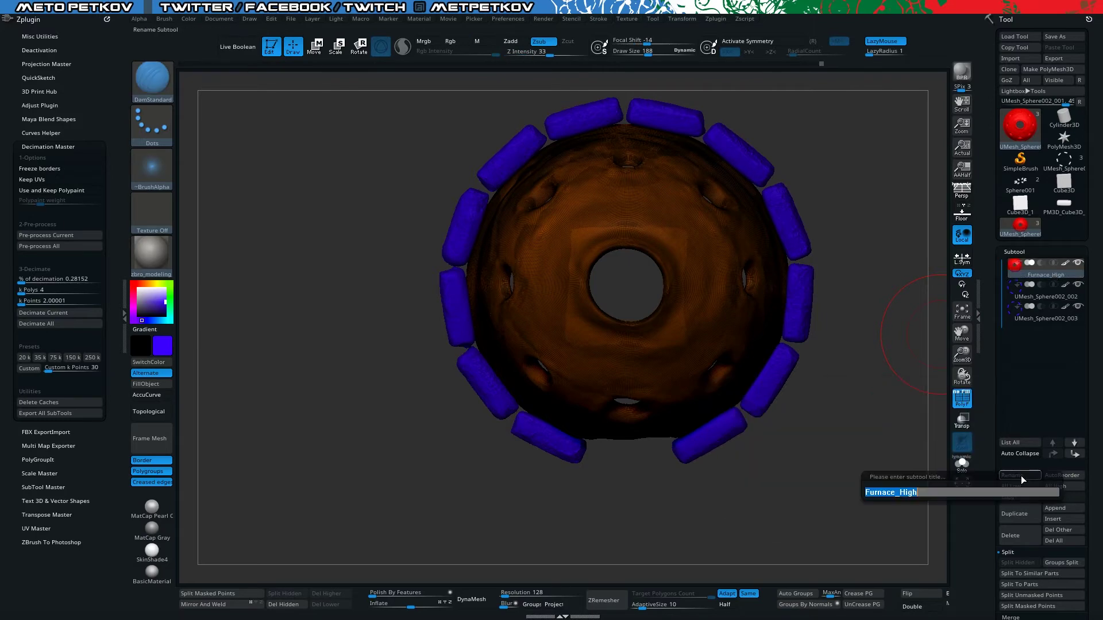
key("End")
key("BackSpace")
key("BackSpace")
key("BackSpace")
type("high")
key("Return")
key("Down")
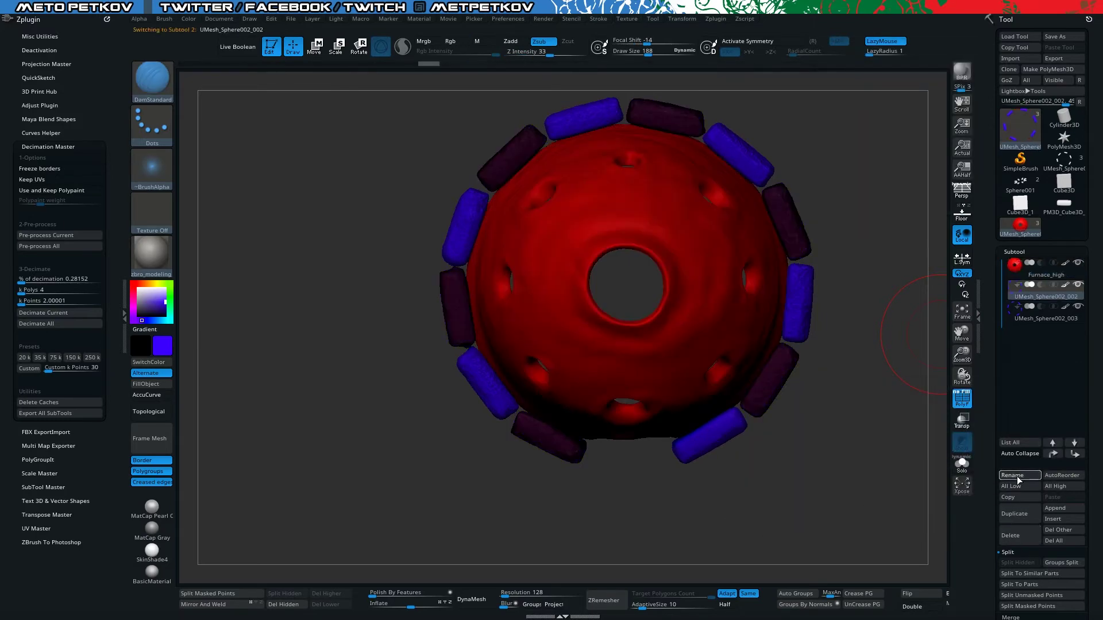
- Name the high-poly brick sets Bricks1_high and Bricks2_high
left_click(1017, 476)
type("Bricks1_high")
key("Return")
key("Down")
left_click(1018, 476)
type("Bricks")
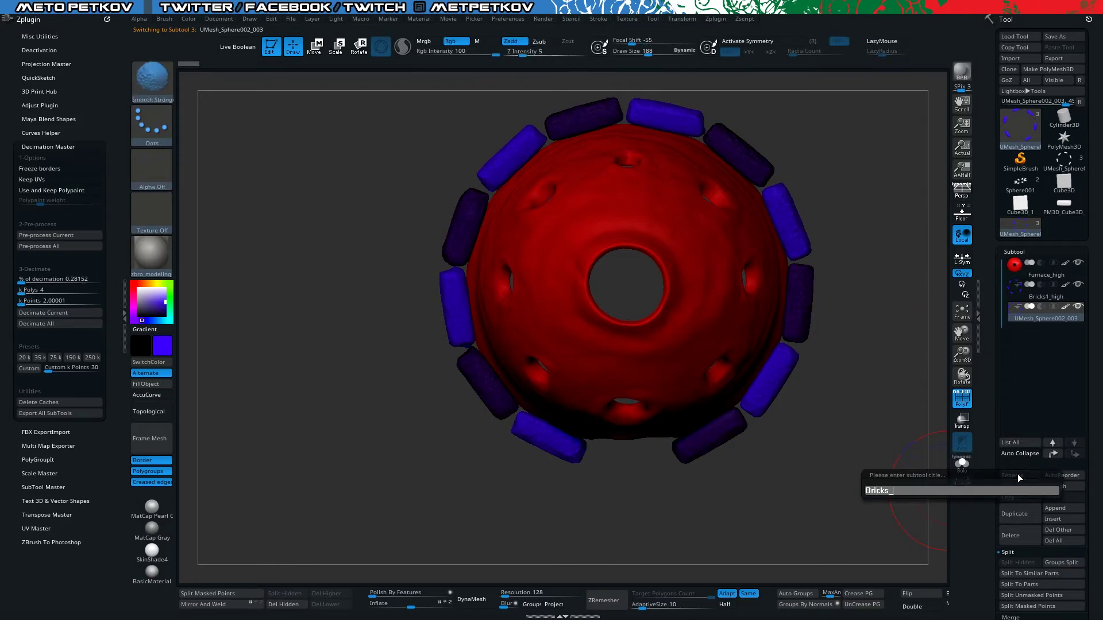
type("2_high")
key("Return")
- Rename the low-poly dome subtool to Furnace_low
left_click(1065, 163)
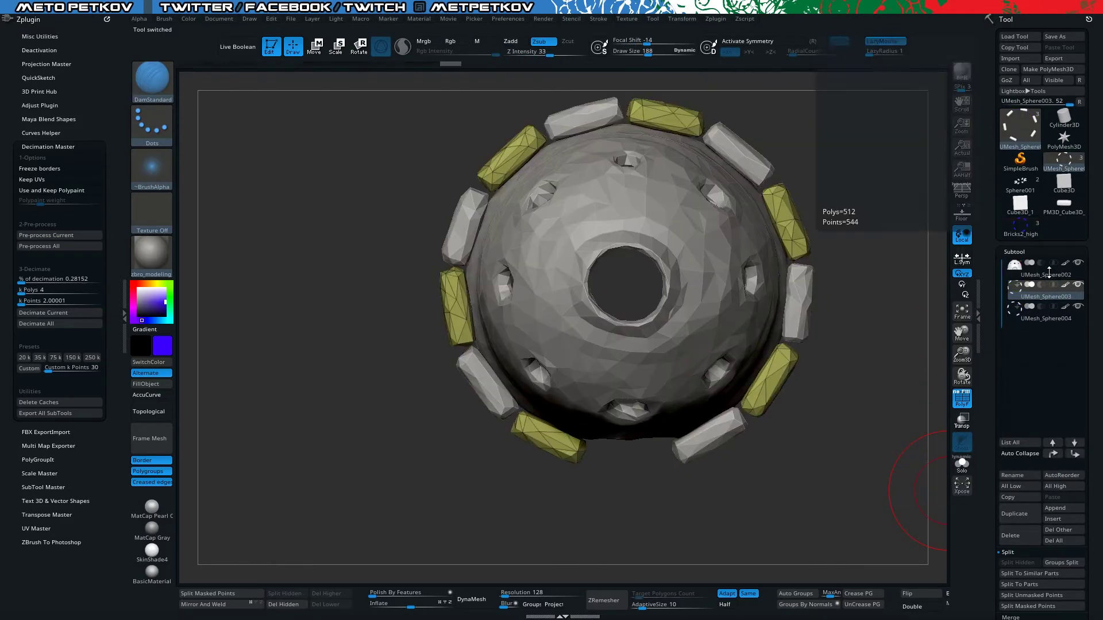
left_click(1028, 266)
left_click(1012, 476)
type("Furnace_low")
key("Return")
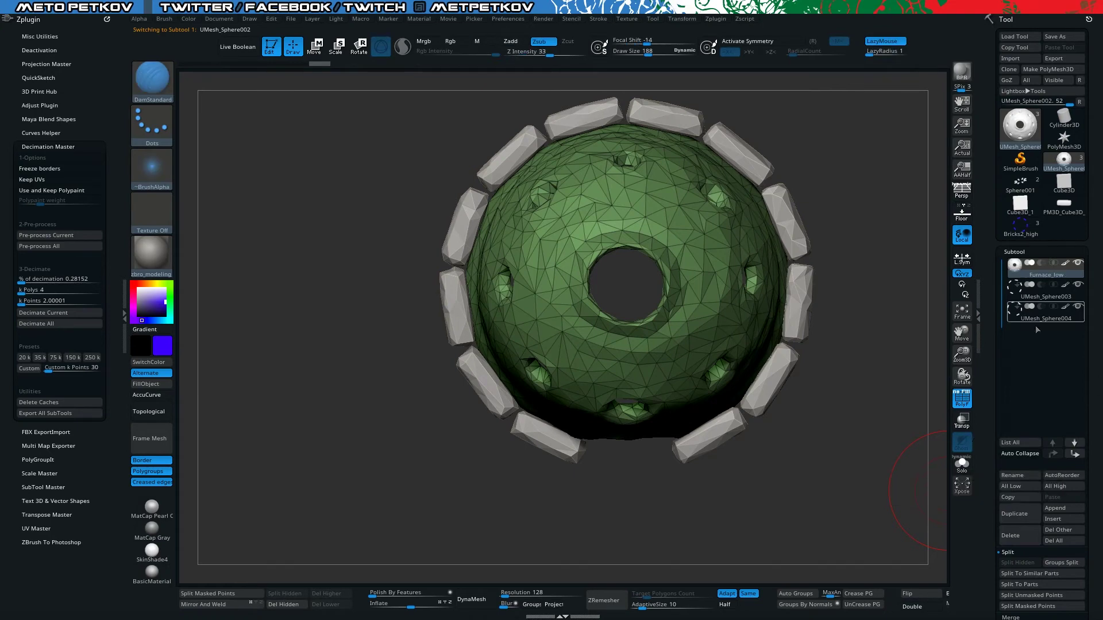
- Name the low-poly brick sets Bricks01_low and Bricks02_low
key("Down")
left_click(1025, 475)
type("Bricks01_low")
key("Return")
key("Down")
left_click(1033, 472)
type("Bricks02_low")
key("Return")
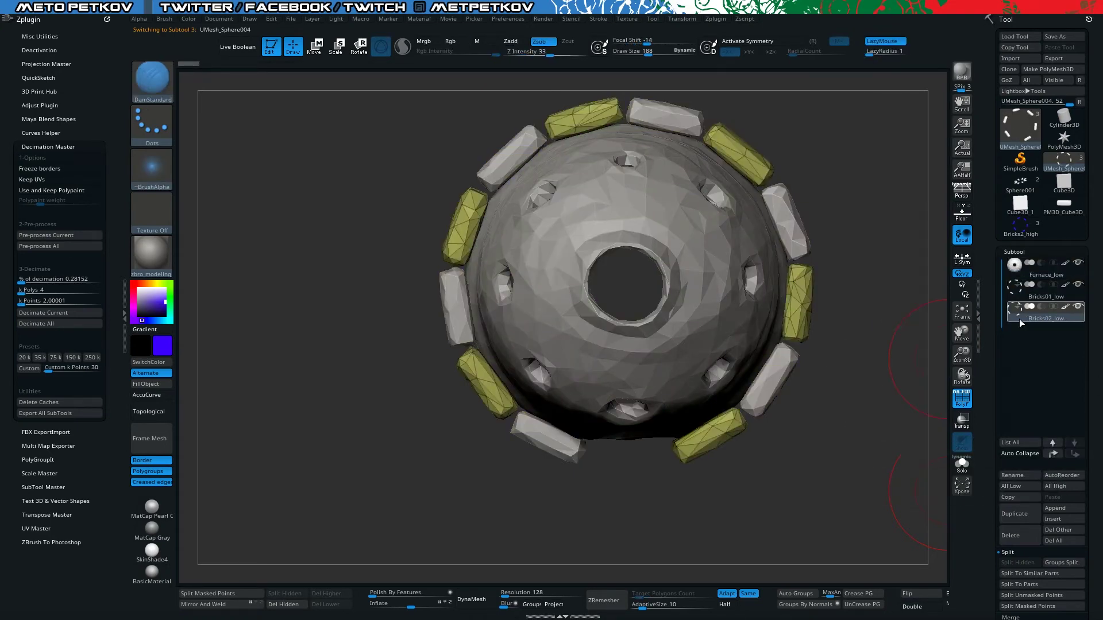
- Return to the high-poly furnace and set up the FBX ExportImport export options
left_click_drag(852, 400, 857, 278, "shift")
left_click(1063, 172)
left_click(598, 19)
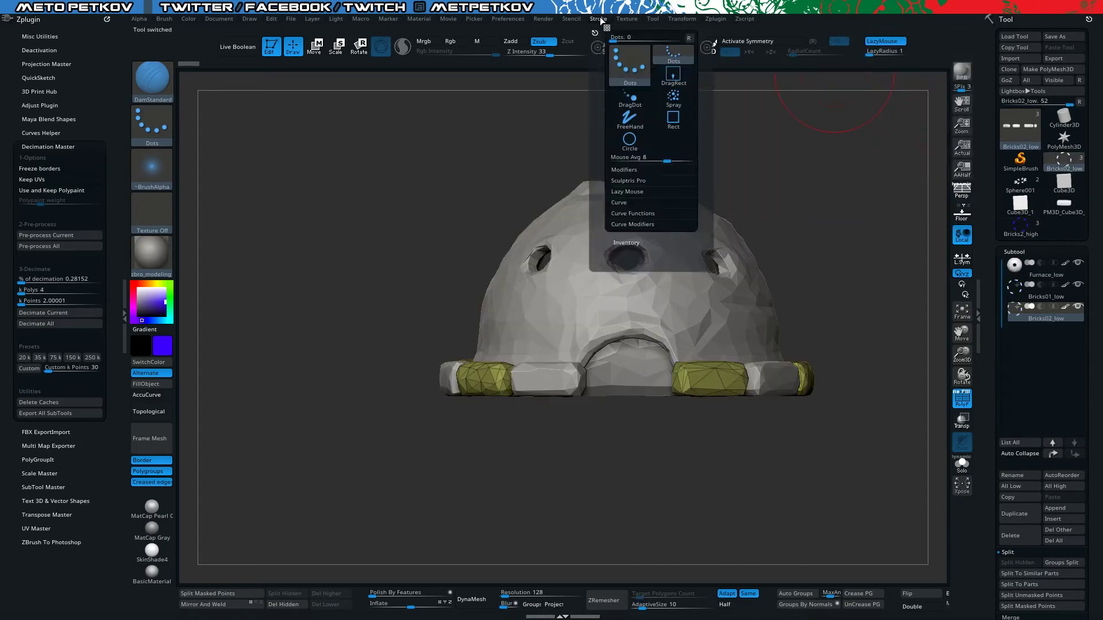
left_click(1021, 226)
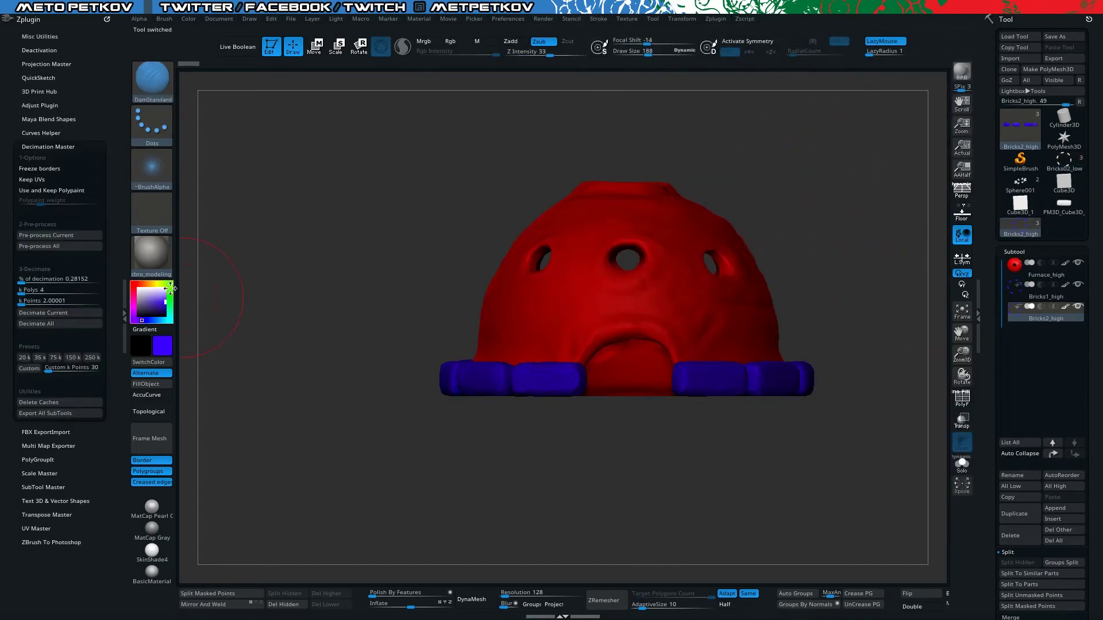
left_click(172, 289)
left_click(716, 19)
left_click(752, 162)
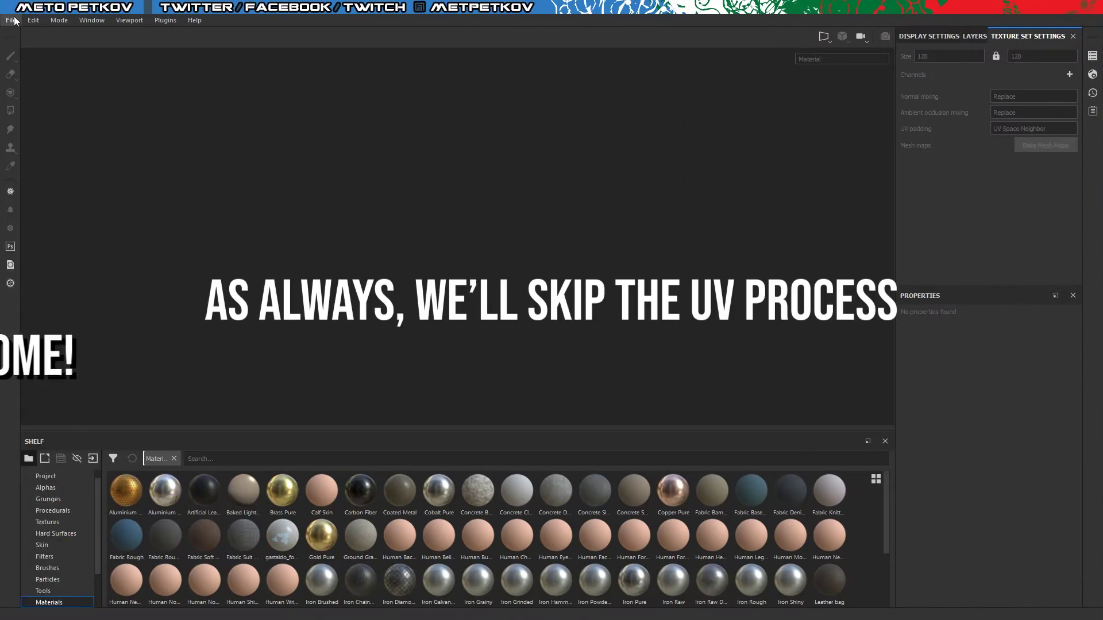
- Create a new Substance Painter project using Furnace_low.fbx as the mesh
left_click(11, 20)
left_click(19, 33)
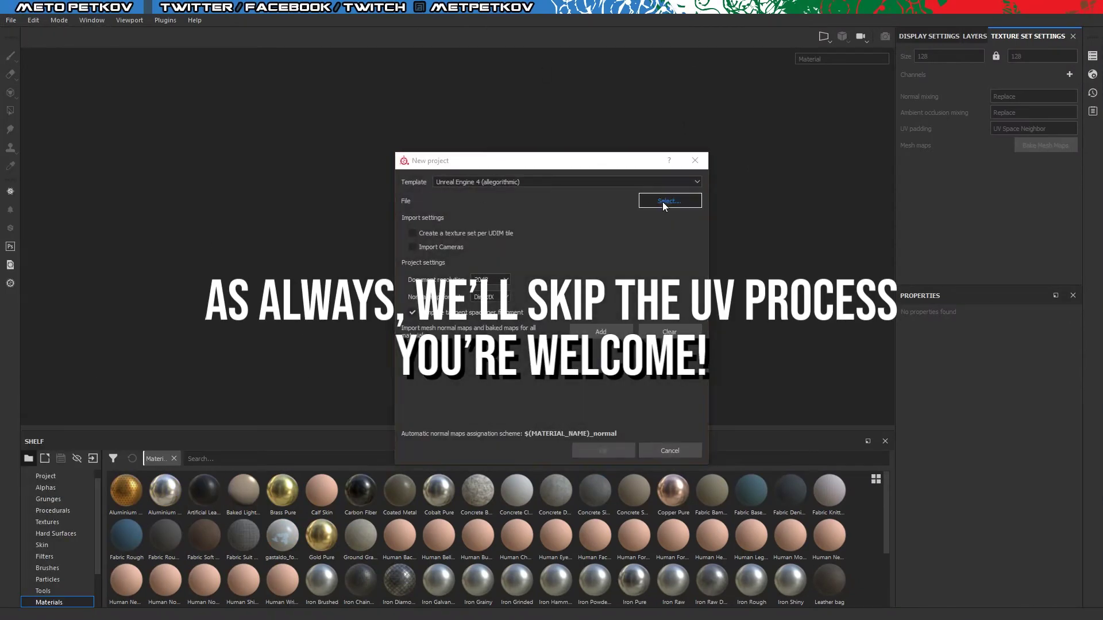
left_click(663, 202)
double_click(535, 262)
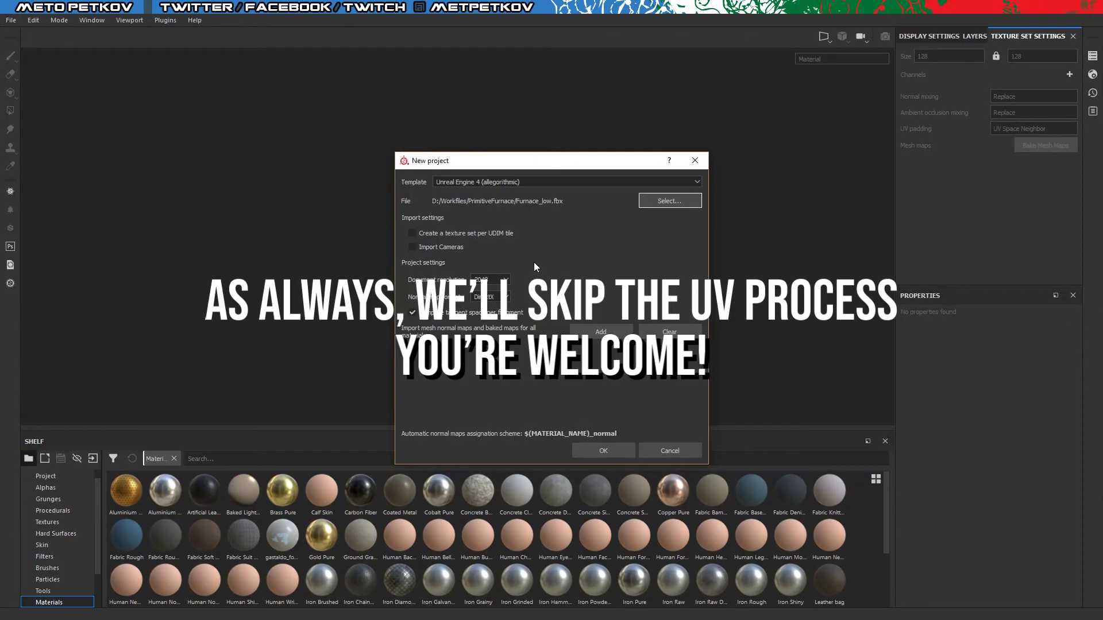
left_click(583, 450)
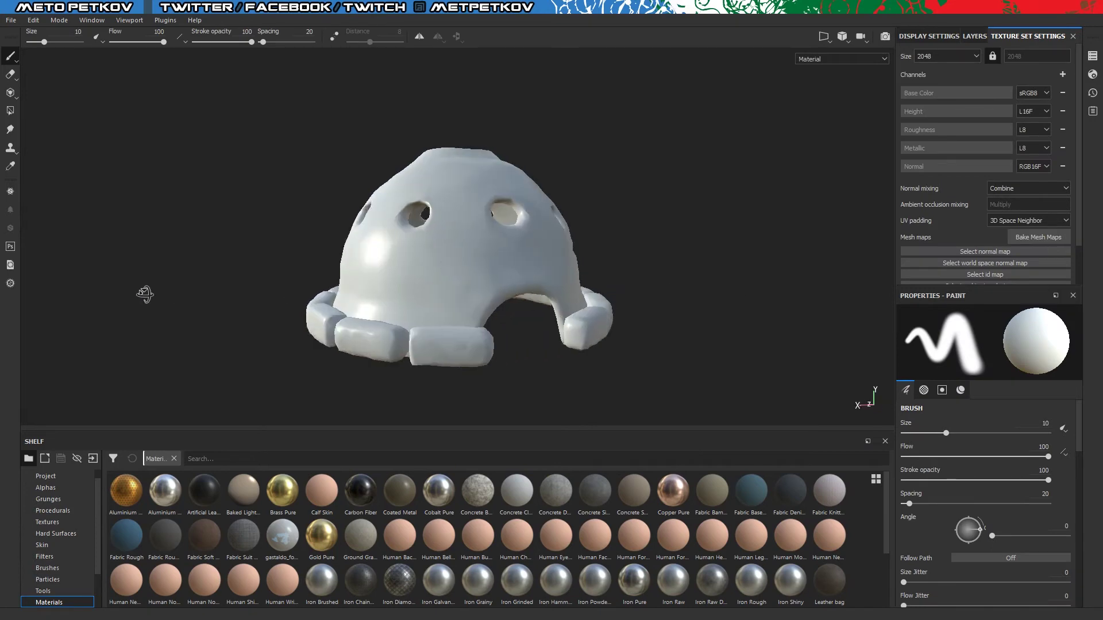
- Bake mesh maps matching high-poly meshes by mesh name with 4x4 subsampling
left_click(1038, 237)
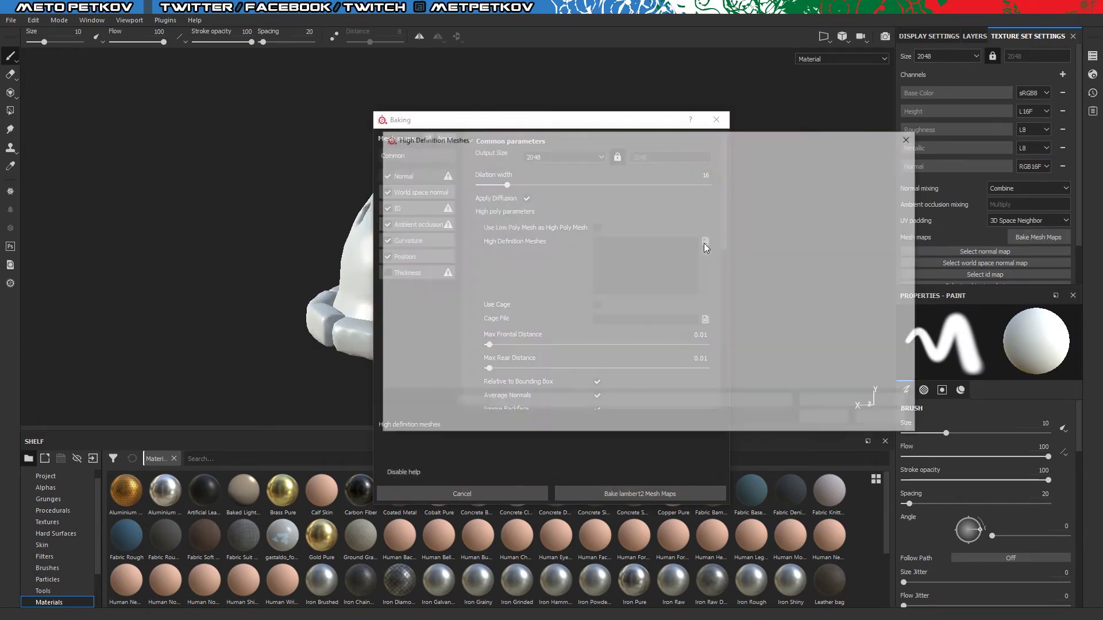
scroll(620, 281, "down", 5)
left_click(632, 253)
left_click(632, 270)
left_click(635, 300)
left_click(639, 494)
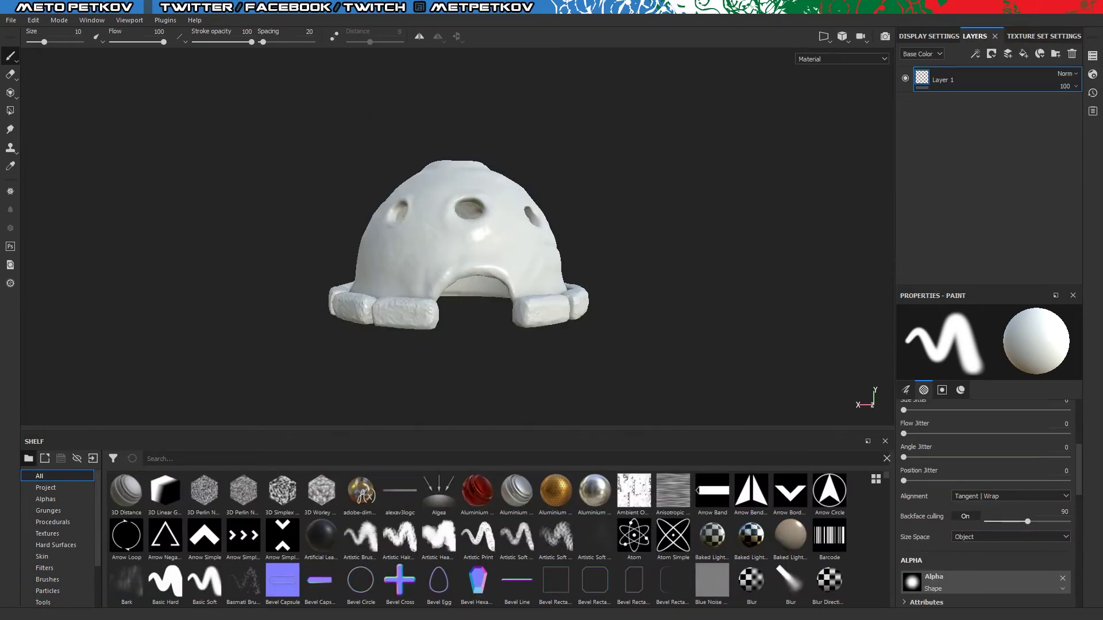
- Light the scene with the bonifacio_street environment map and rotate it around the furnace
mouse_move(739, 266)
left_mouse_down("alt")
mouse_move(665, 246)
mouse_move(732, 118)
mouse_move(745, 229)
mouse_move(795, 256)
mouse_move(869, 241)
mouse_move(920, 144)
left_mouse_up("alt")
left_click(926, 36)
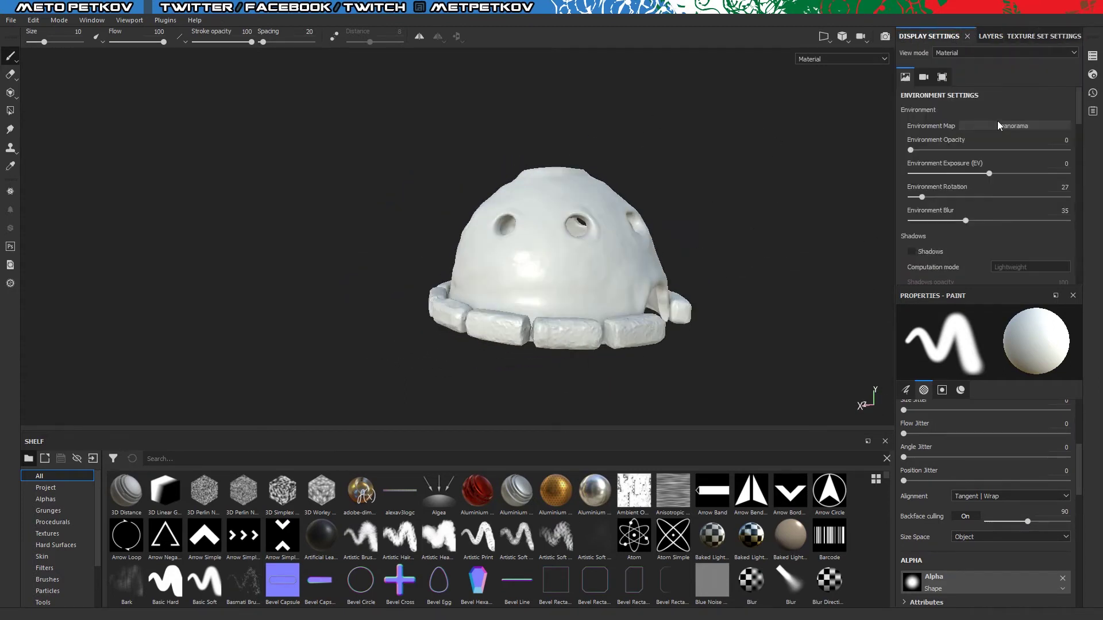
left_click(998, 123)
left_click(984, 167)
mouse_move(771, 195)
right_mouse_down("shift")
mouse_move(783, 202)
mouse_move(315, 193)
mouse_move(834, 188)
right_mouse_up("shift")
mouse_move(833, 188)
left_mouse_down("alt")
mouse_move(759, 230)
mouse_move(883, 200)
mouse_move(712, 197)
left_mouse_up("alt")
- Filter the shelf for clay and apply the ClayPot material to the furnace
left_click(201, 459)
type("clay")
left_click(177, 491)
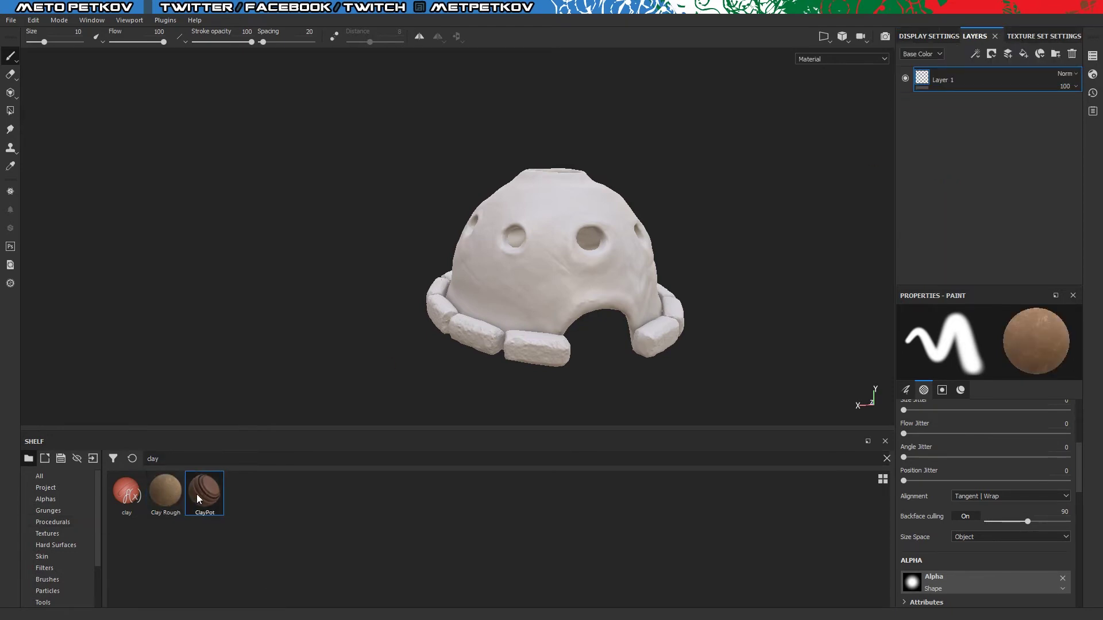
left_click_drag(199, 499, 925, 109)
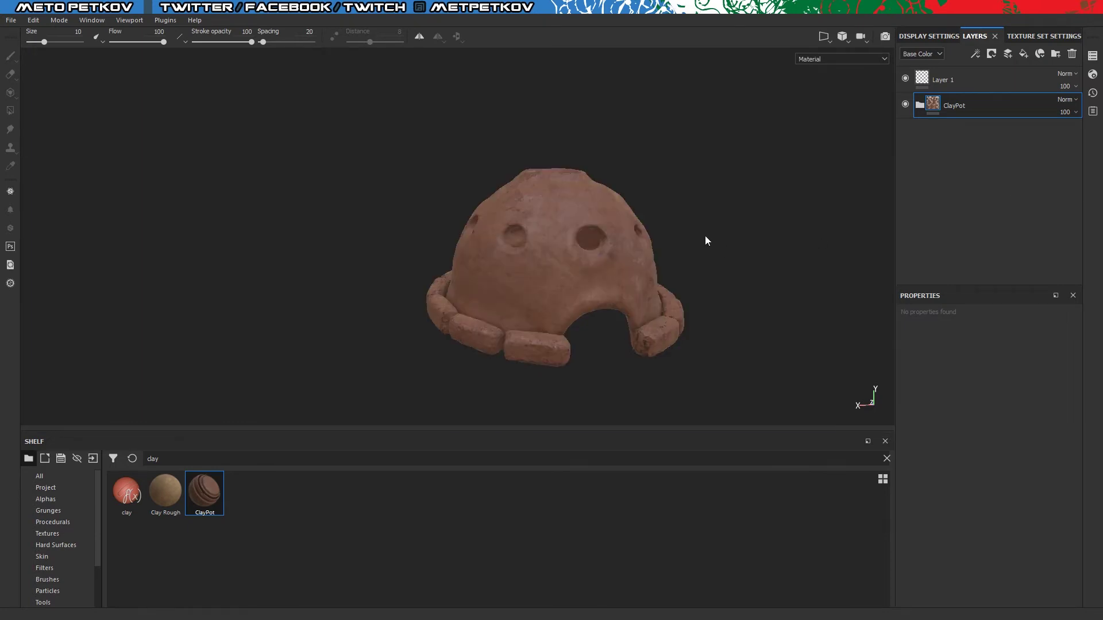
- Mask the ClayPot group by ID colour so it covers only the red dome
left_click_drag(707, 240, 709, 177, "alt")
left_click(919, 105)
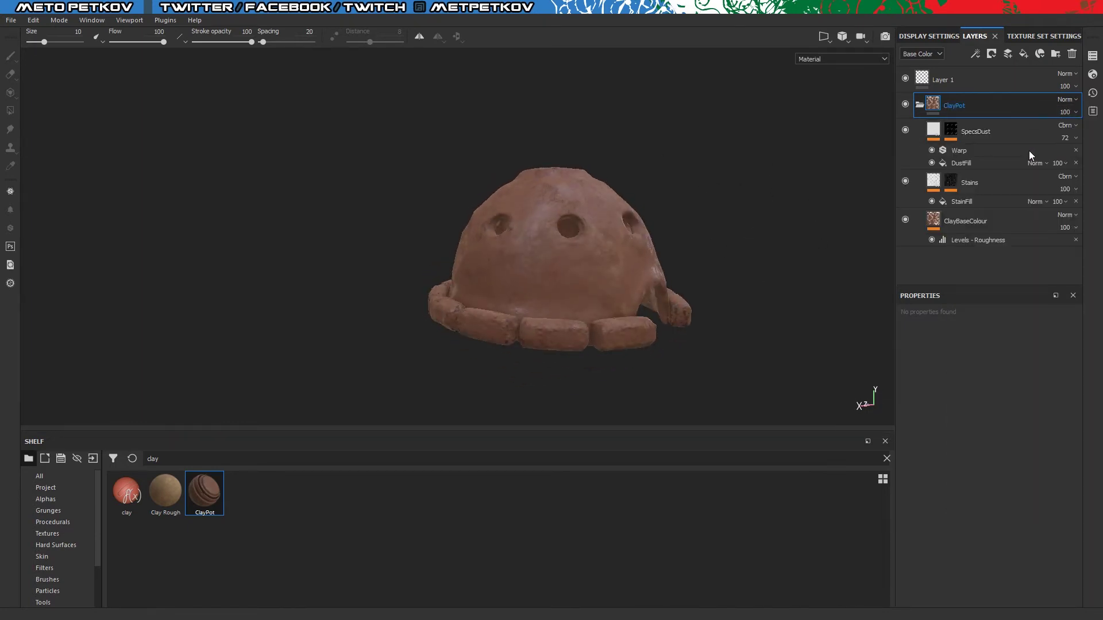
left_click(991, 54)
left_click(1054, 431)
left_click(578, 279)
left_click_drag(579, 279, 787, 297, "alt")
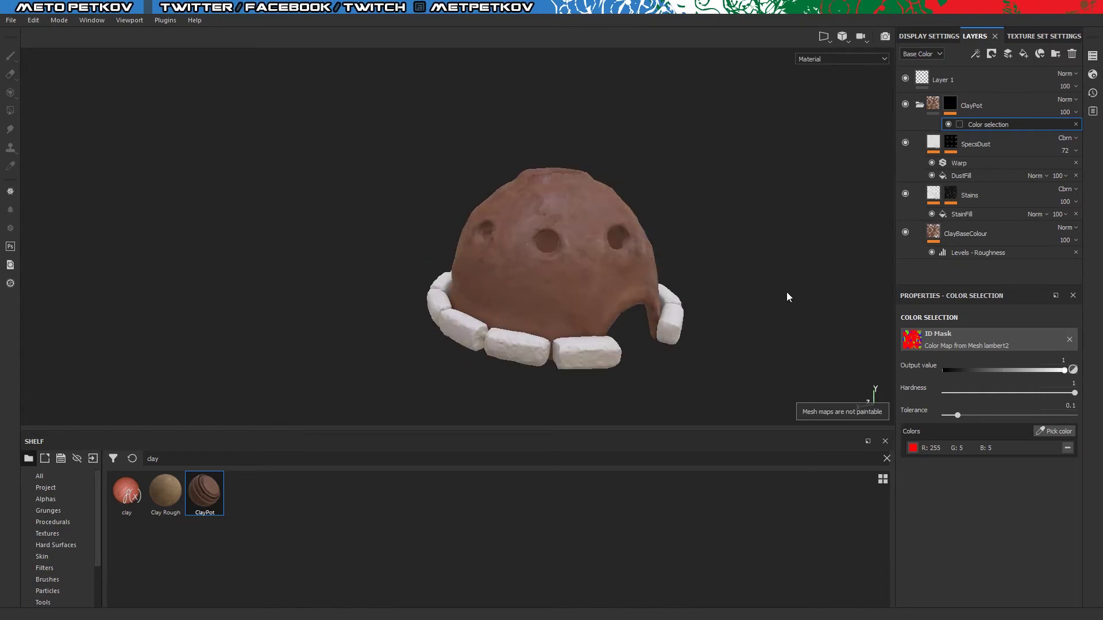
scroll(526, 246, "up", 5)
left_click_drag(527, 245, 505, 237, "alt")
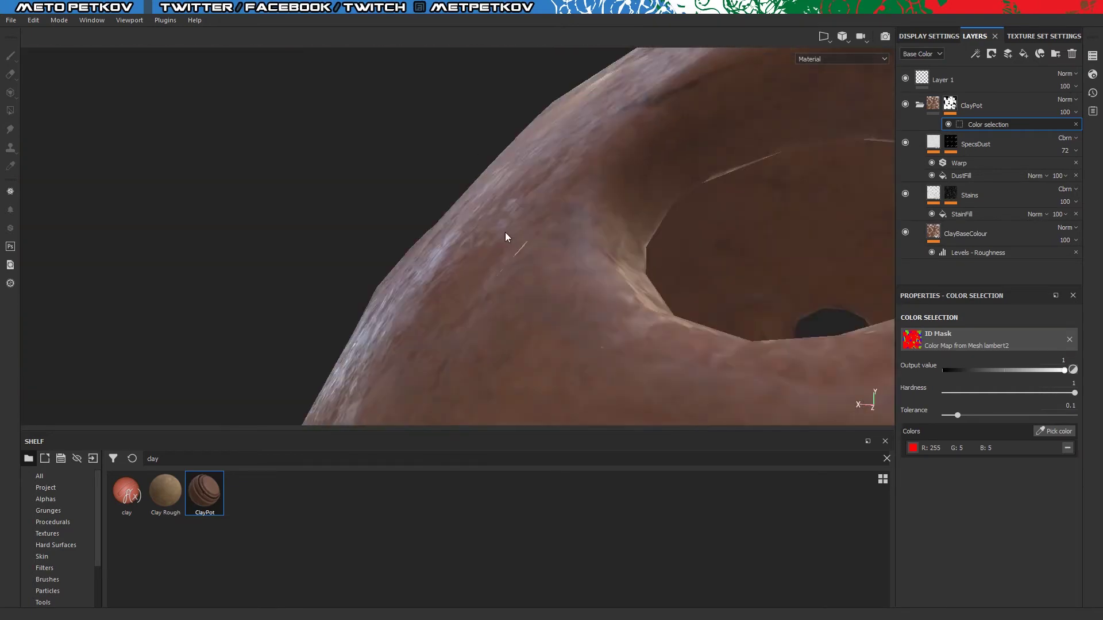
scroll(505, 236, "down", 5)
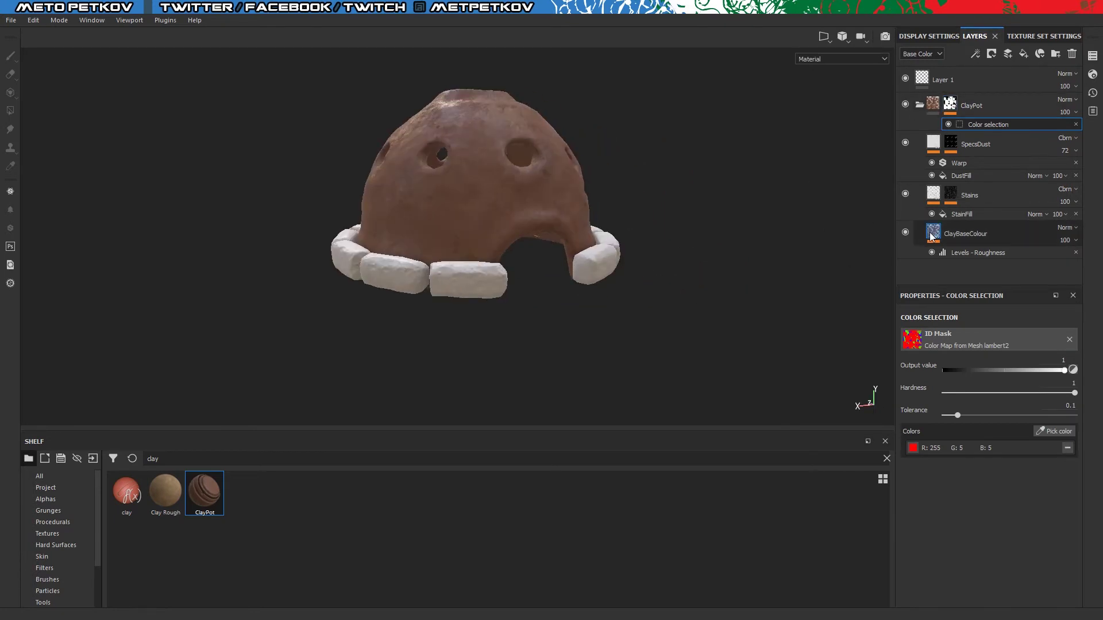
- Darken the ClayBaseColour layer's colour and shift it toward olive-yellow
left_click(930, 232)
left_click(1003, 457)
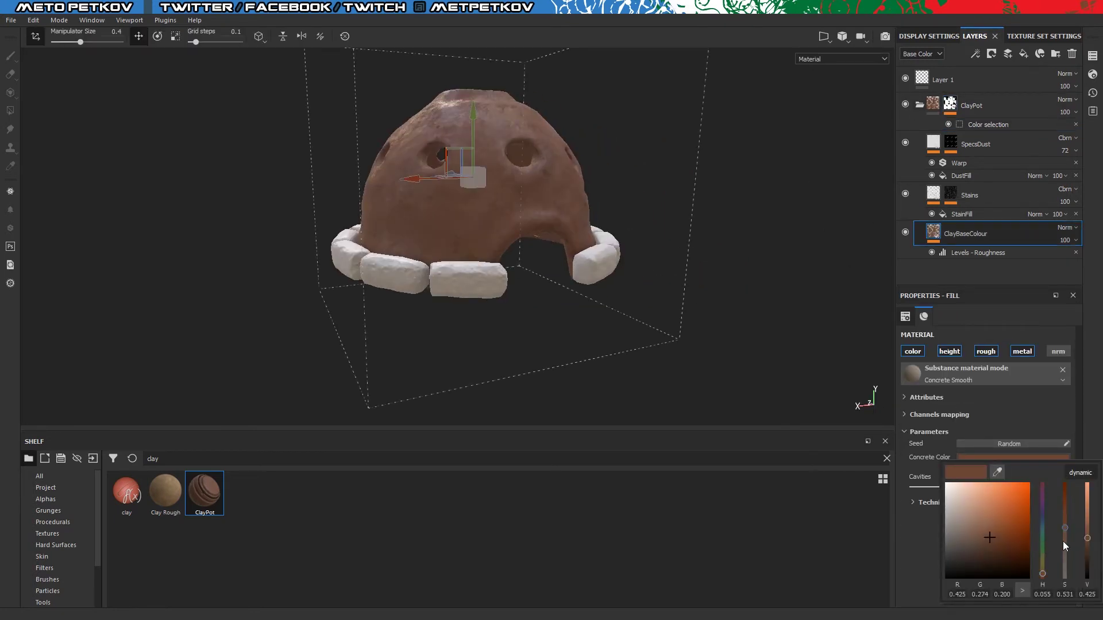
left_click_drag(1043, 575, 1043, 571)
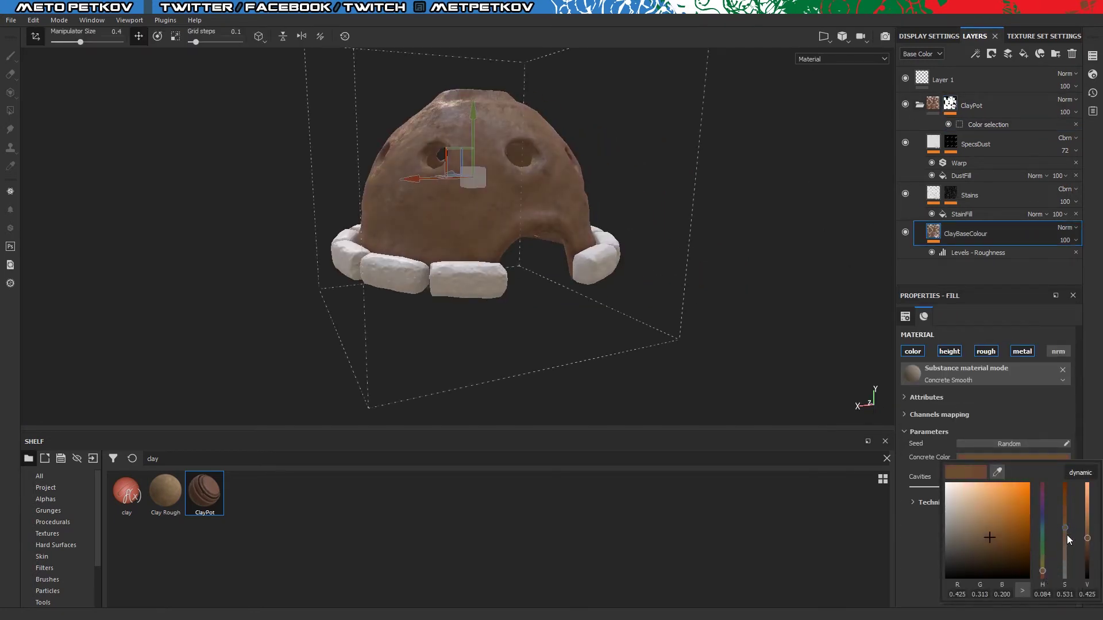
left_click_drag(1088, 541, 1087, 551)
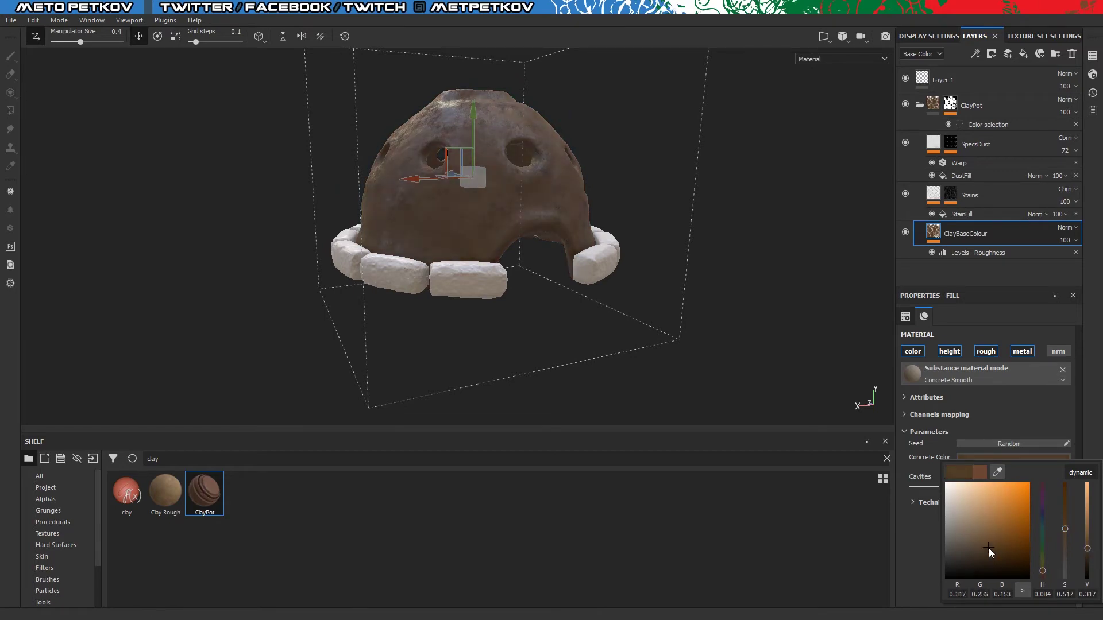
left_click(1044, 567)
left_click(706, 299)
- Lower the clay colour's saturation and refine it to a brown-orange tone
mouse_move(707, 300)
left_mouse_down("alt")
mouse_move(797, 309)
mouse_move(680, 257)
left_mouse_up("alt")
left_click(989, 461)
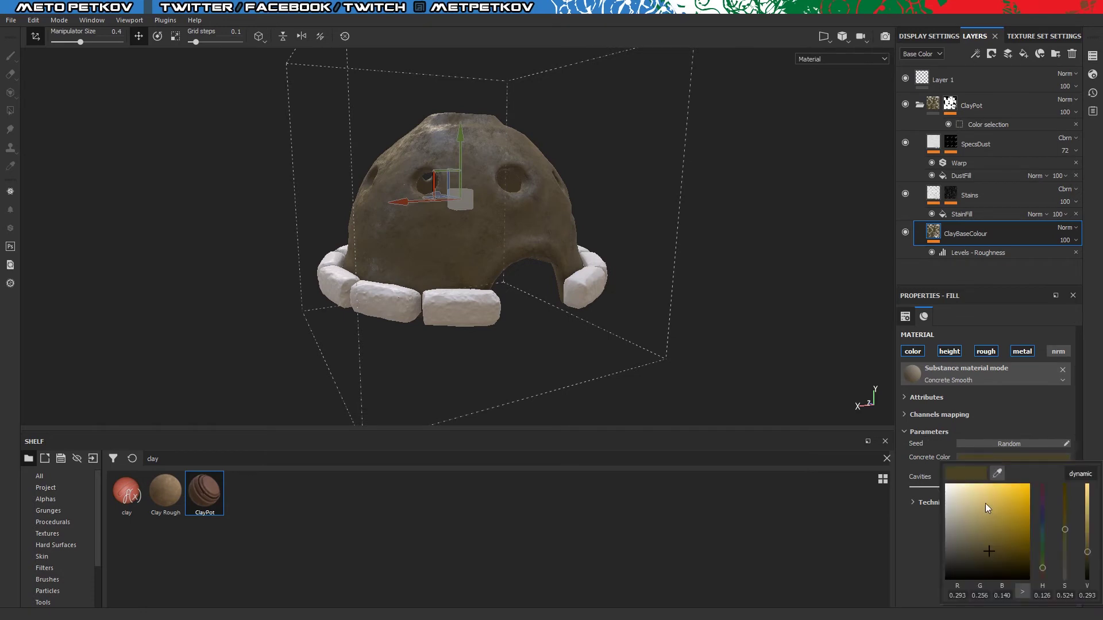
mouse_move(1067, 530)
left_mouse_down()
mouse_move(1065, 561)
mouse_move(1066, 542)
mouse_move(1088, 566)
mouse_move(1067, 565)
left_mouse_up()
left_click_drag(874, 395, 833, 379, "alt")
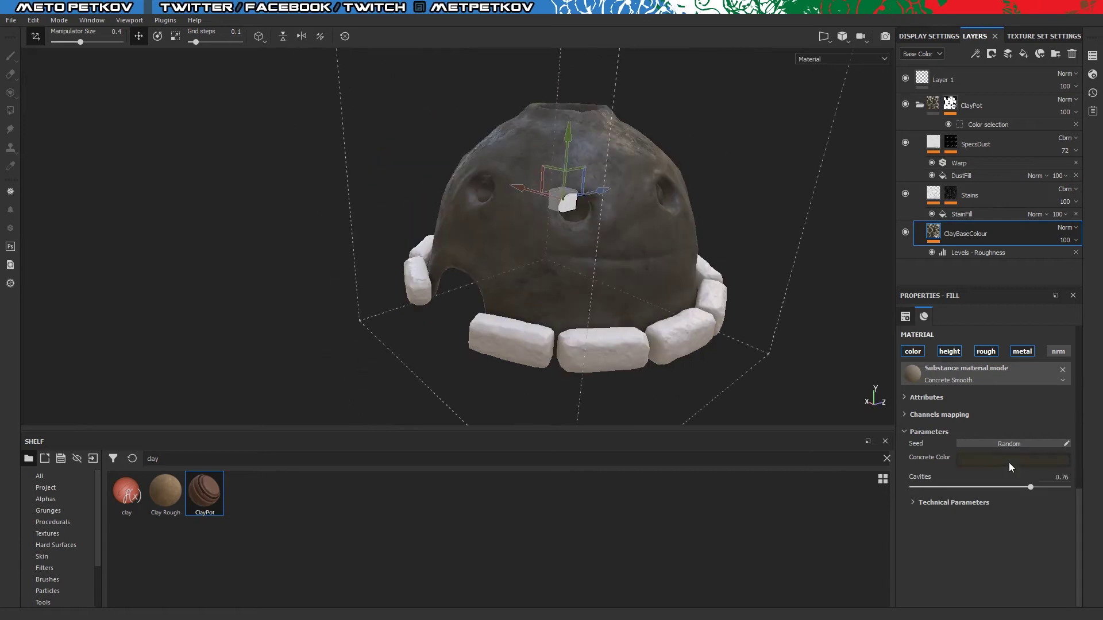
left_click(1009, 463)
left_click_drag(1042, 571, 1043, 575)
left_click_drag(977, 559, 967, 549)
mouse_move(1064, 554)
left_mouse_down()
mouse_move(1063, 540)
mouse_move(1063, 556)
left_mouse_up()
mouse_move(718, 259)
left_mouse_down("alt")
mouse_move(603, 230)
mouse_move(837, 197)
left_mouse_up("alt")
scroll(837, 197, "down", 3)
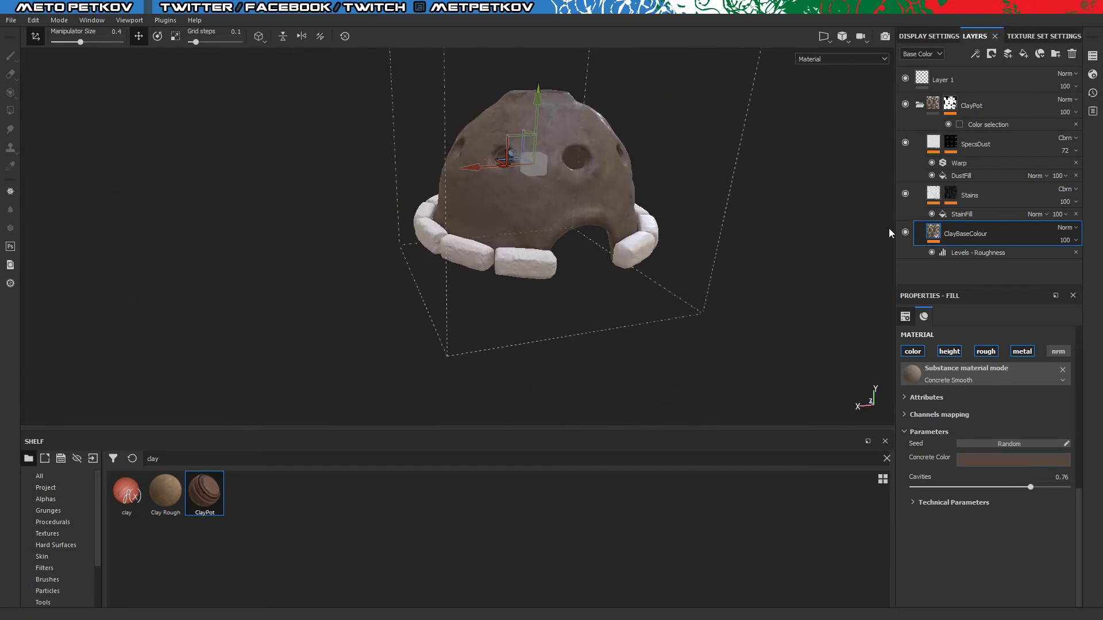
- Darken the Concrete Smooth concrete colour to dark brown
left_click(998, 460)
key("Escape")
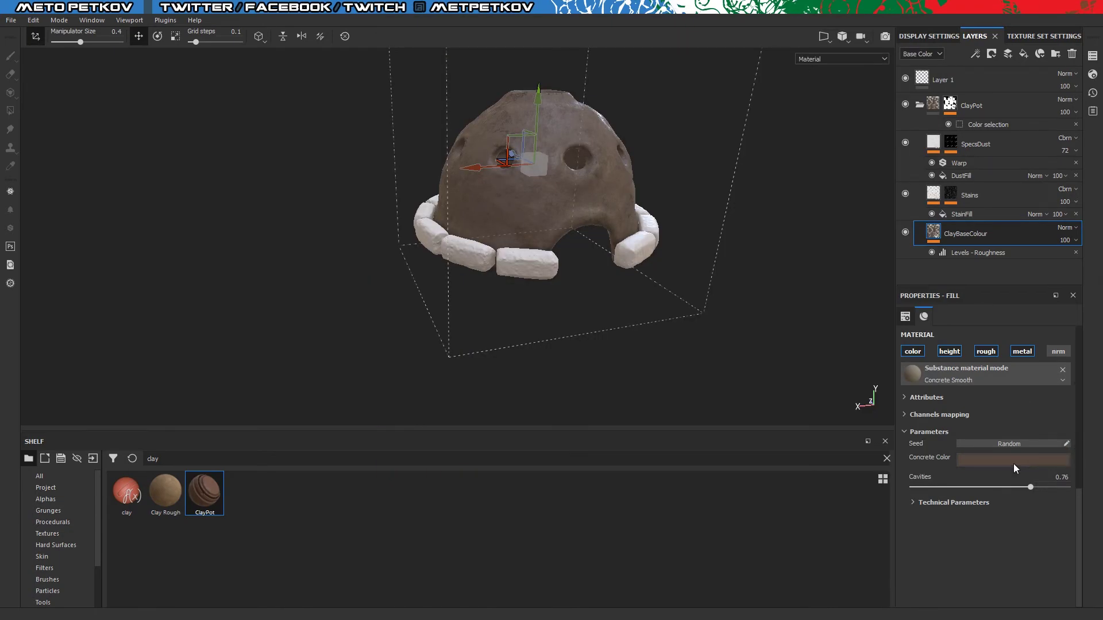
left_click(1014, 464)
left_click_drag(1001, 517, 971, 560)
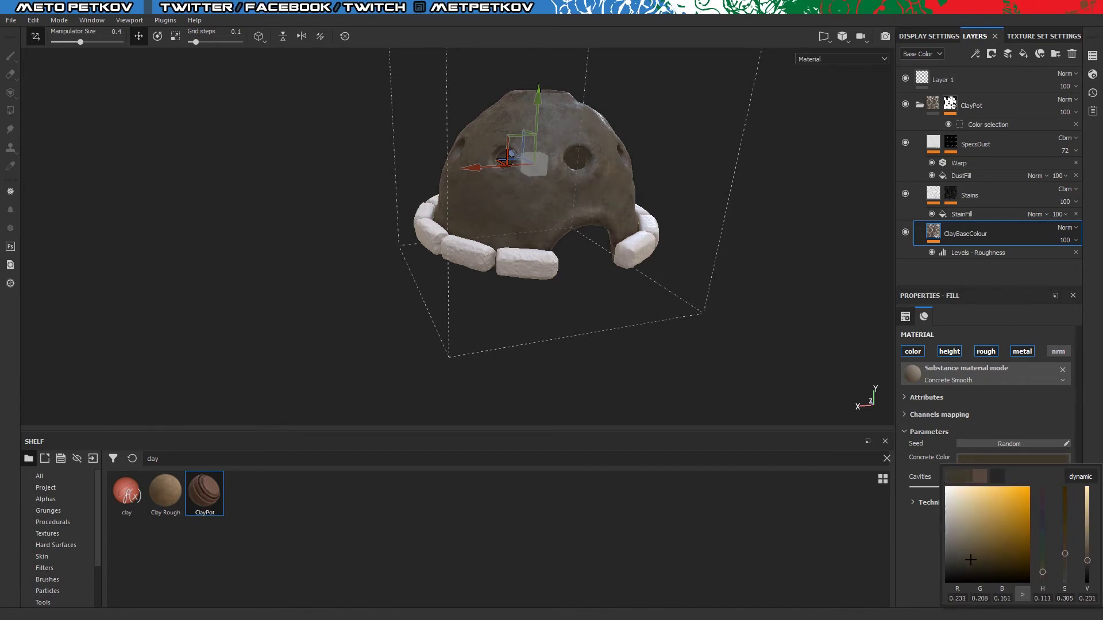
mouse_move(756, 367)
left_mouse_down("alt")
mouse_move(431, 297)
mouse_move(714, 197)
mouse_move(740, 259)
left_mouse_up("alt")
- Brighten the SpecsDust base colour to orange and collapse the ClayPot folder
left_click(971, 195)
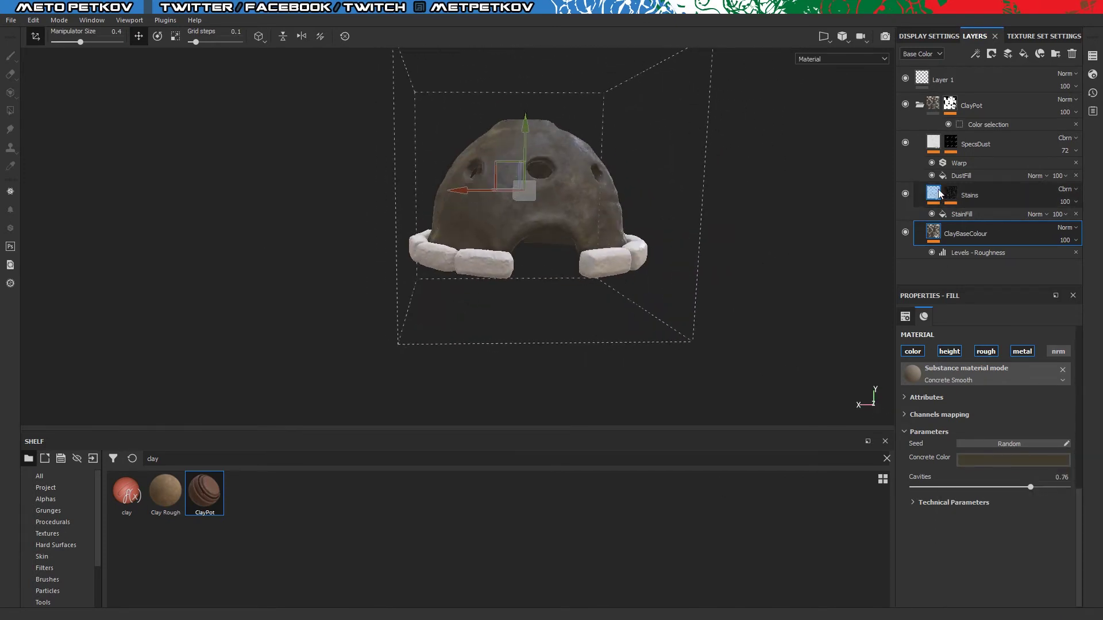
mouse_move(746, 106)
left_mouse_down("alt")
mouse_move(665, 176)
mouse_move(579, 185)
left_mouse_up("alt")
left_click(977, 143)
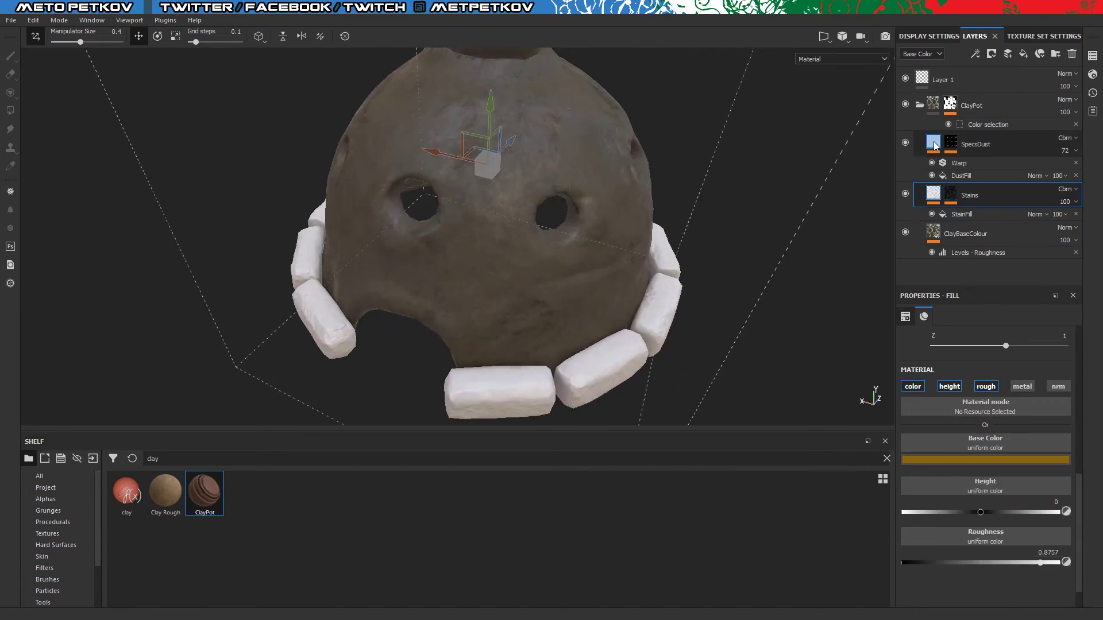
scroll(738, 194, "up", 3)
scroll(738, 193, "down", 3)
left_click(995, 525)
left_click_drag(1000, 433, 1022, 438)
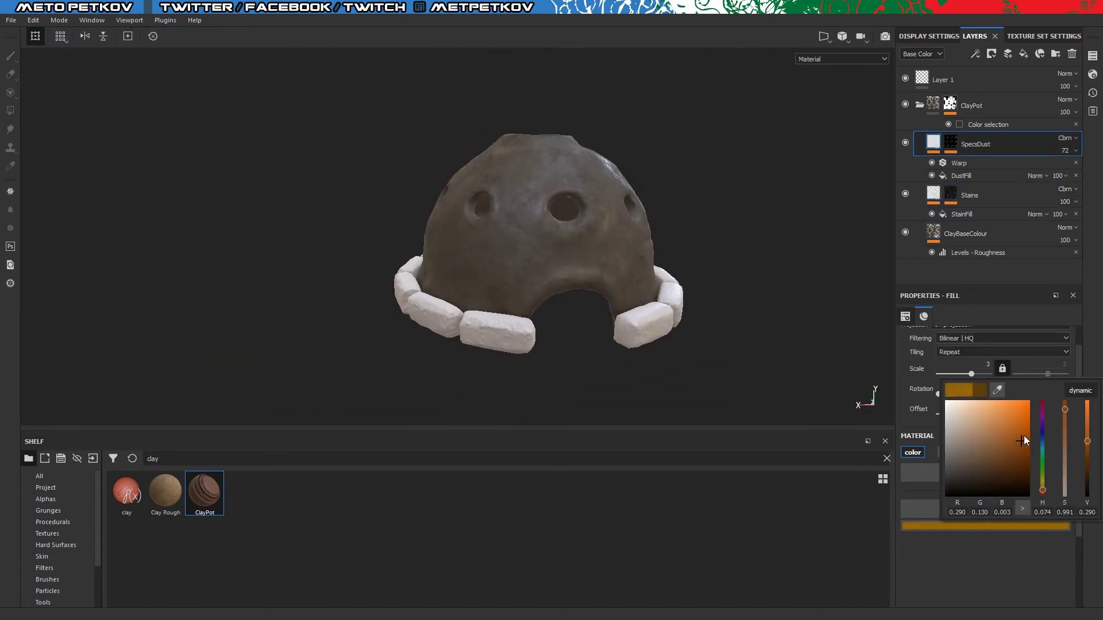
mouse_move(790, 306)
left_mouse_down("alt")
mouse_move(753, 300)
mouse_move(812, 339)
mouse_move(722, 195)
left_mouse_up("alt")
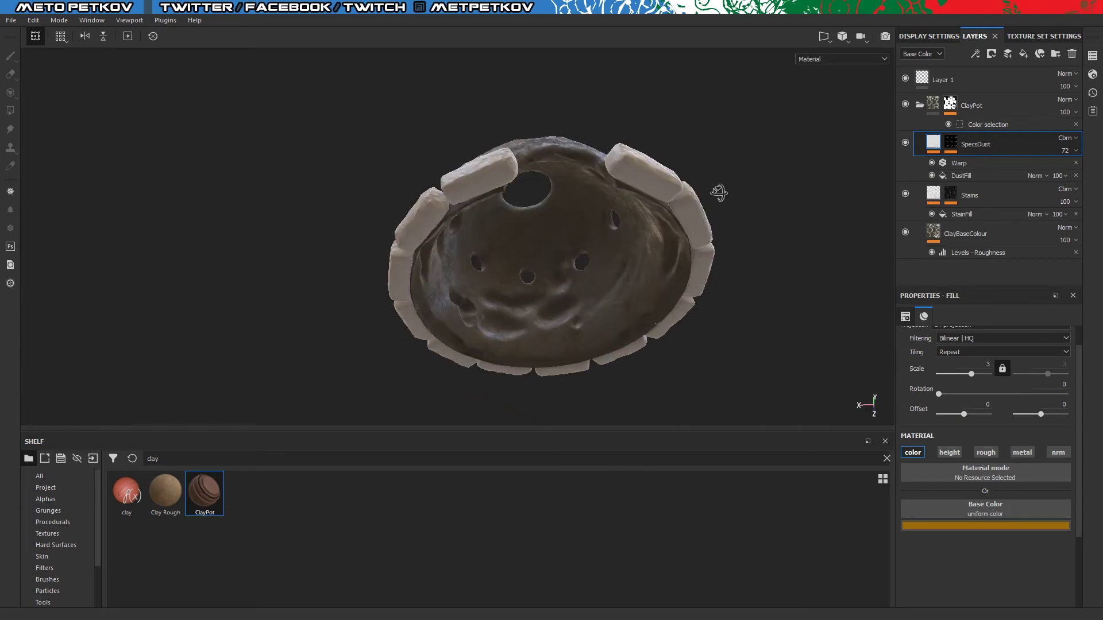
left_click(919, 104)
- Search the shelf for 'rock' and drop the Rock Face material onto the layer stack
double_click(153, 458)
type("rock")
mouse_move(205, 491)
left_mouse_down()
mouse_move(471, 464)
mouse_move(988, 146)
left_mouse_up()
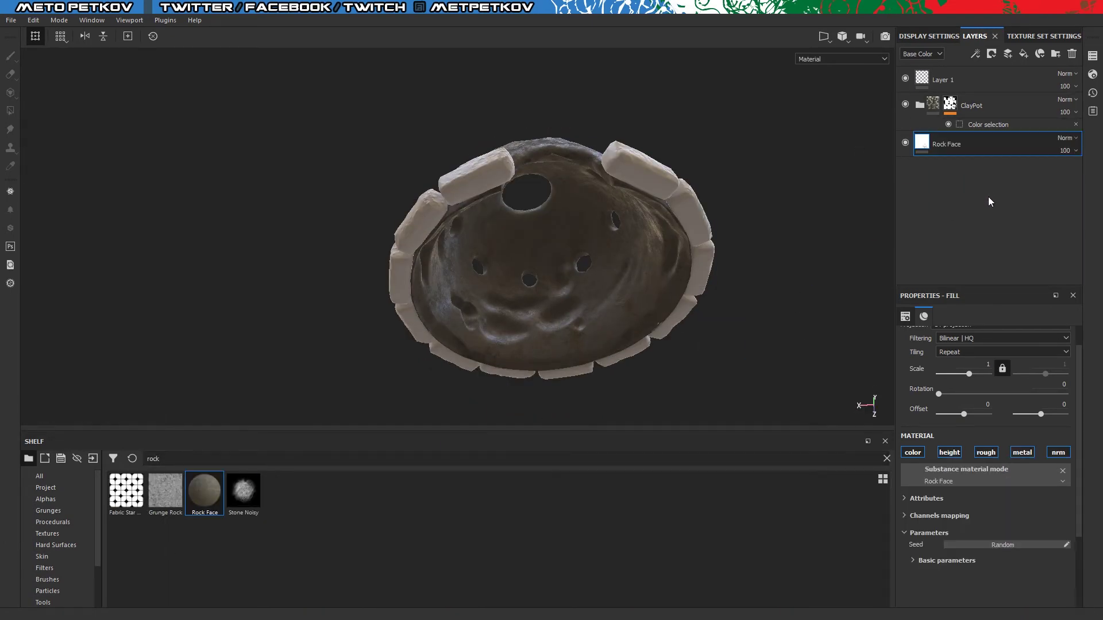
- Mask Rock Face with a Color Selection that picks the blue and green stone IDs
right_click(984, 150)
left_click(1032, 195)
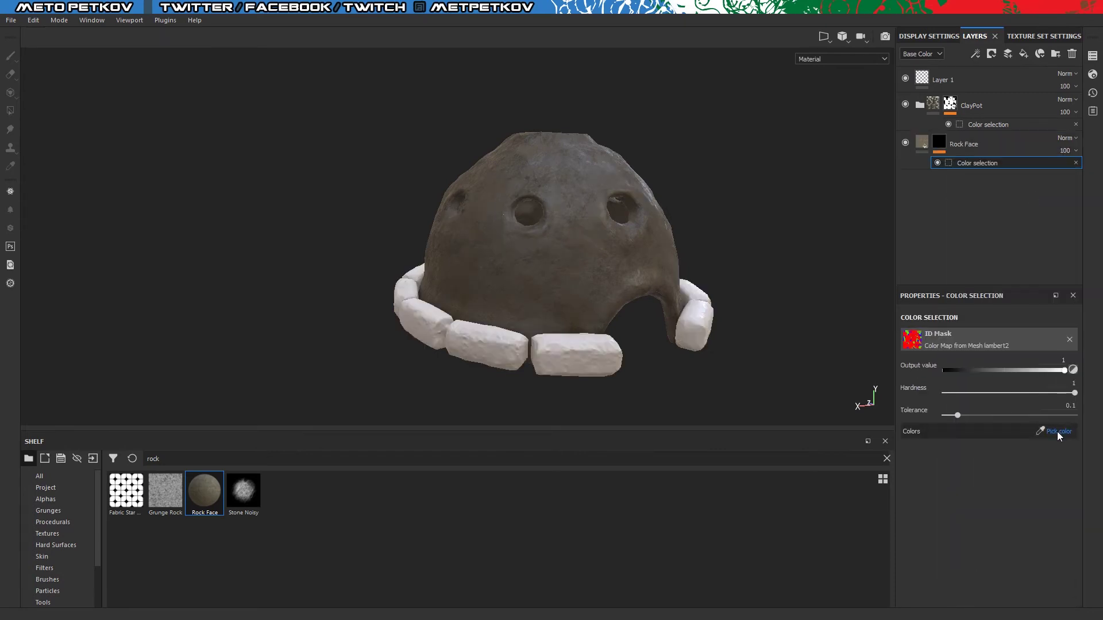
left_click(1054, 431)
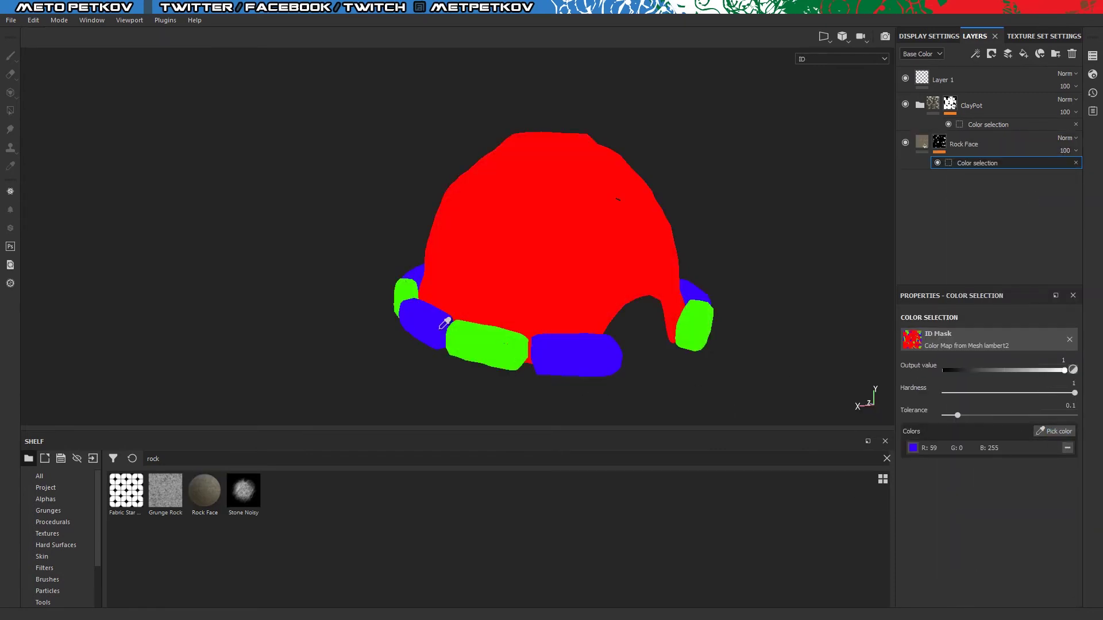
left_click(692, 328)
left_click_drag(632, 229, 697, 209, "alt")
left_click(1001, 147)
- Create a layer folder named 'Rocks'
left_click(1055, 53)
double_click(960, 147)
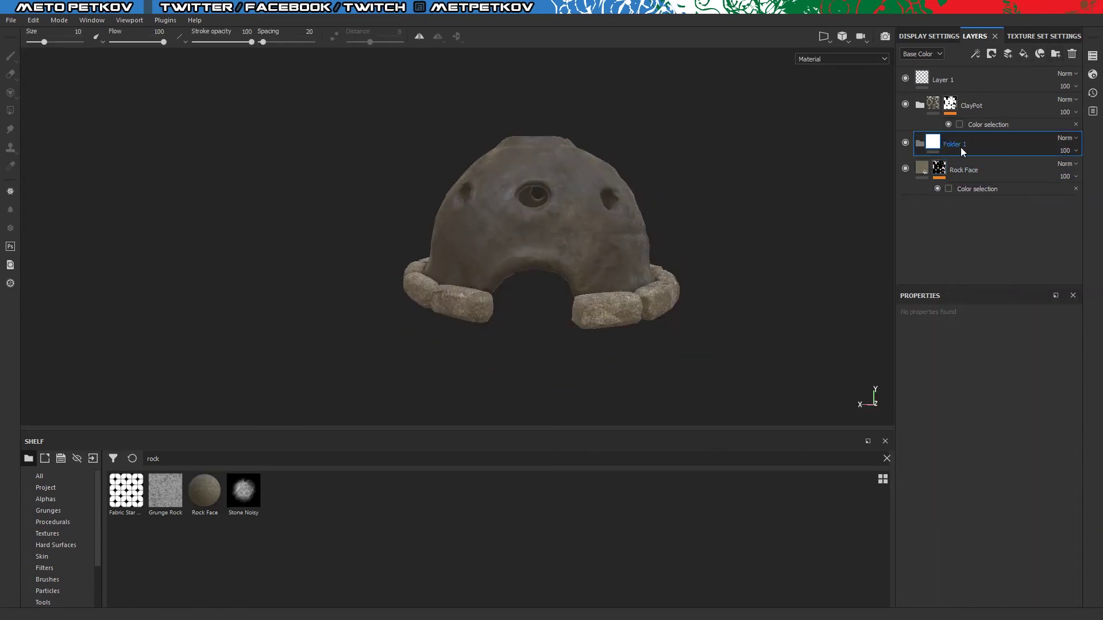
type("Rocks")
key("Return")
- Add a fill layer above Rock Face with height, metal and normal channels disabled
left_click(979, 163)
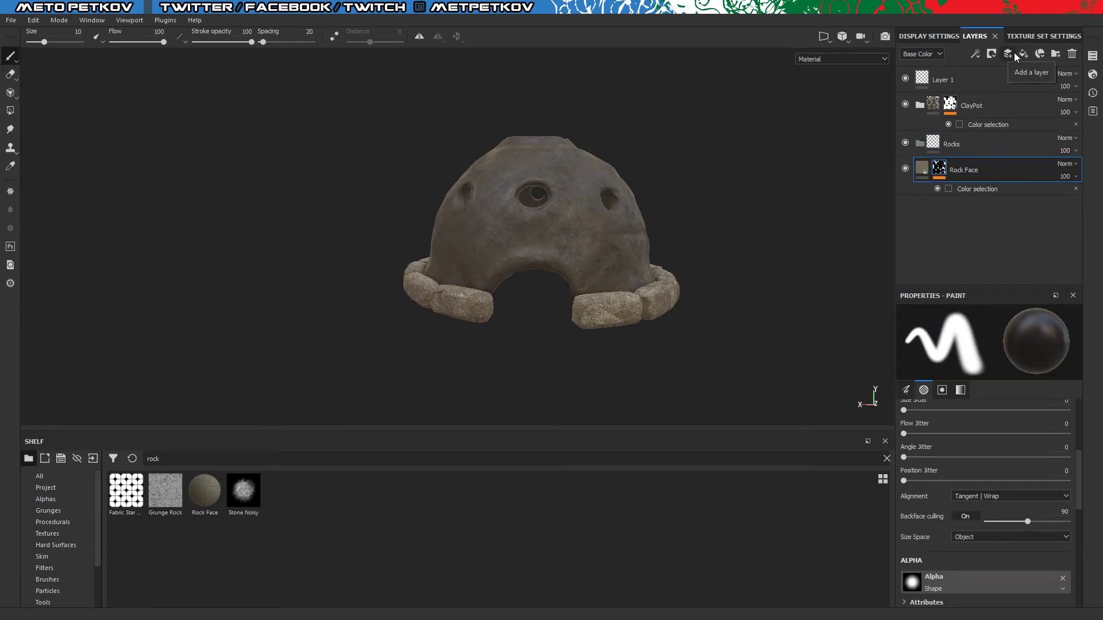
left_click(1024, 53)
left_click(949, 453)
left_click(1022, 452)
left_click(1058, 453)
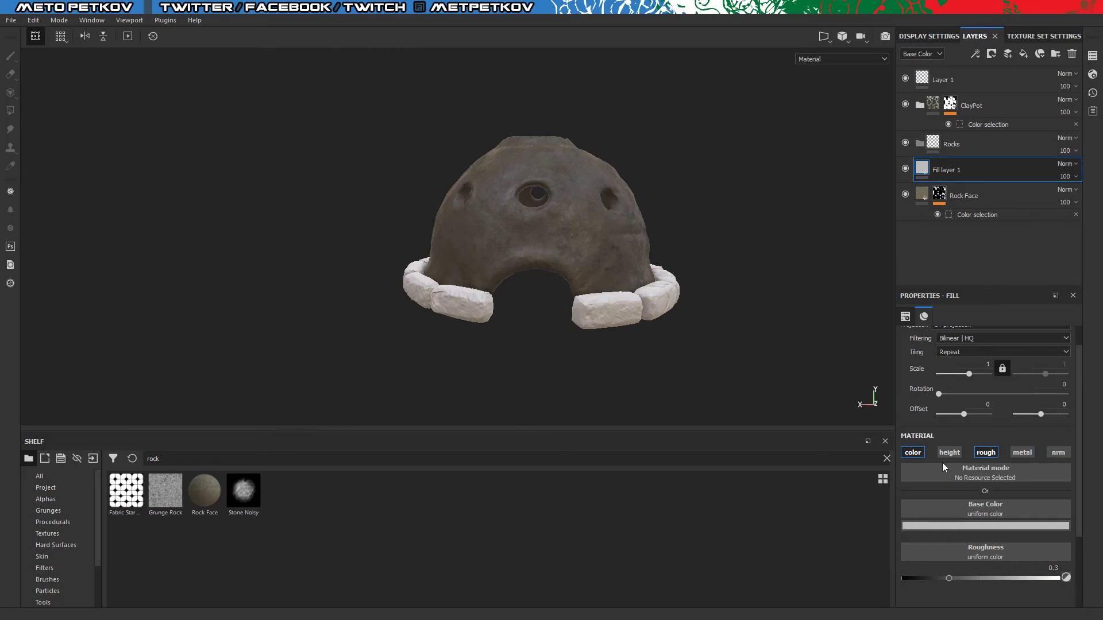
- Set the fill layer's base colour to a dark brown
left_click(955, 526)
left_click(998, 396)
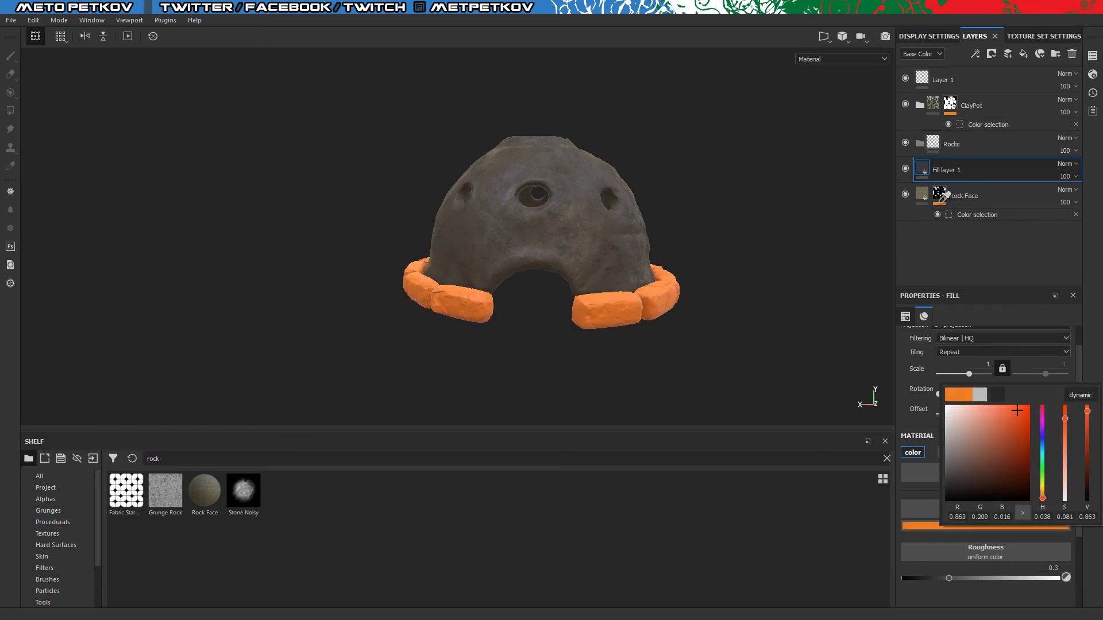
mouse_move(999, 436)
left_mouse_down()
mouse_move(994, 446)
mouse_move(1012, 423)
left_mouse_up()
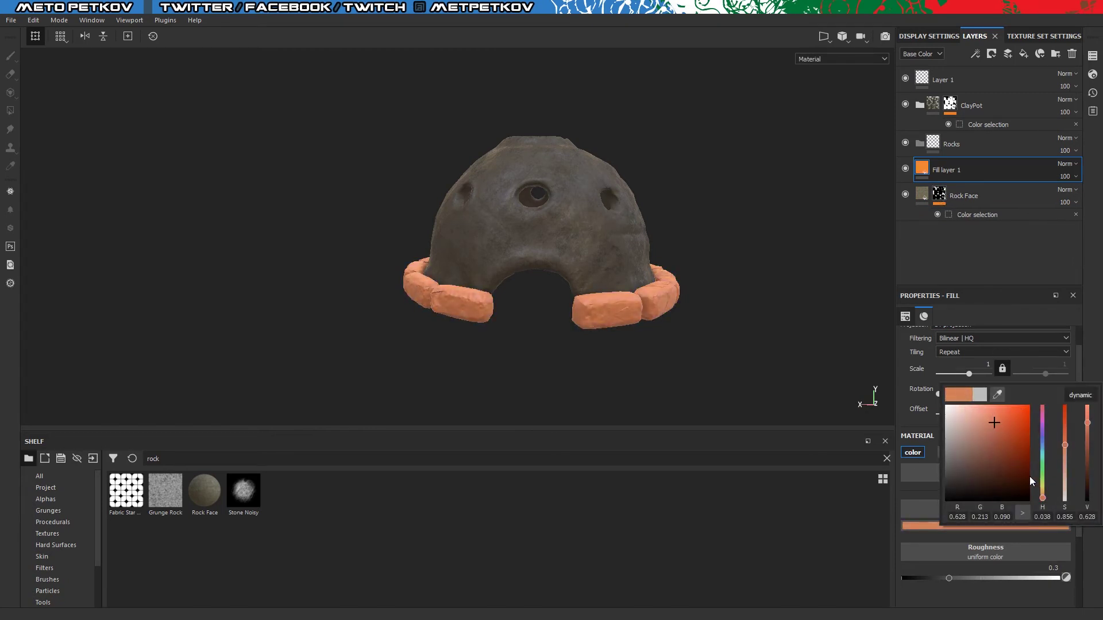
left_click_drag(1043, 498, 1042, 498)
left_click_drag(1087, 423, 1088, 490)
- Give Fill layer 1 a black mask
left_click_drag(659, 352, 667, 333, "alt")
right_click(964, 179)
left_click(982, 193)
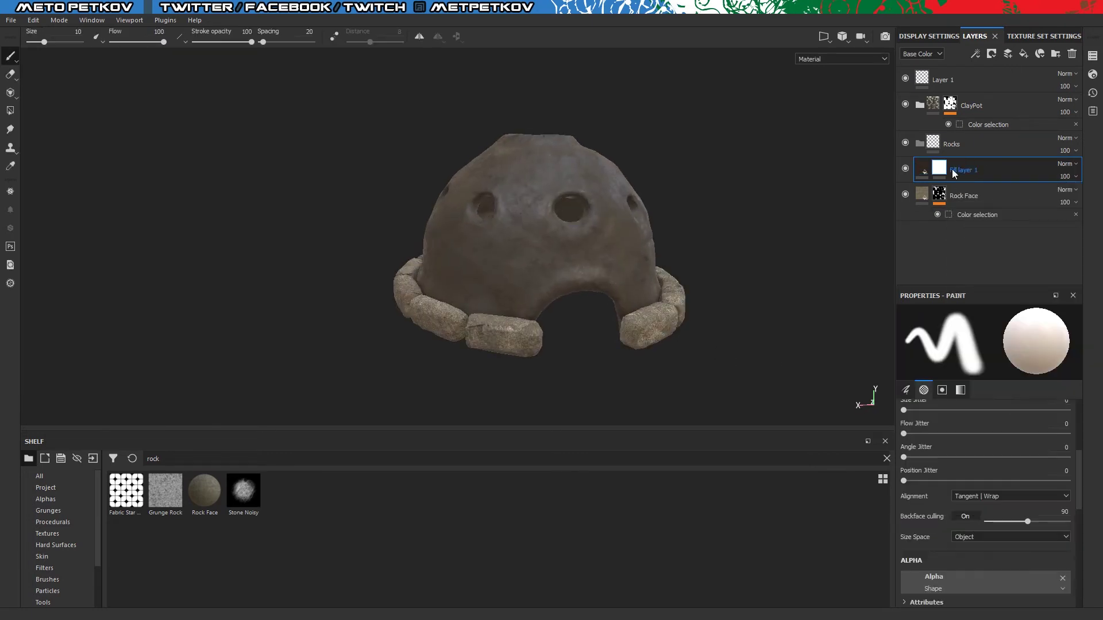
- Add a Dirt generator to Fill layer 1's mask and raise its Dirt Level
left_click(976, 52)
left_click(1020, 72)
left_click(990, 333)
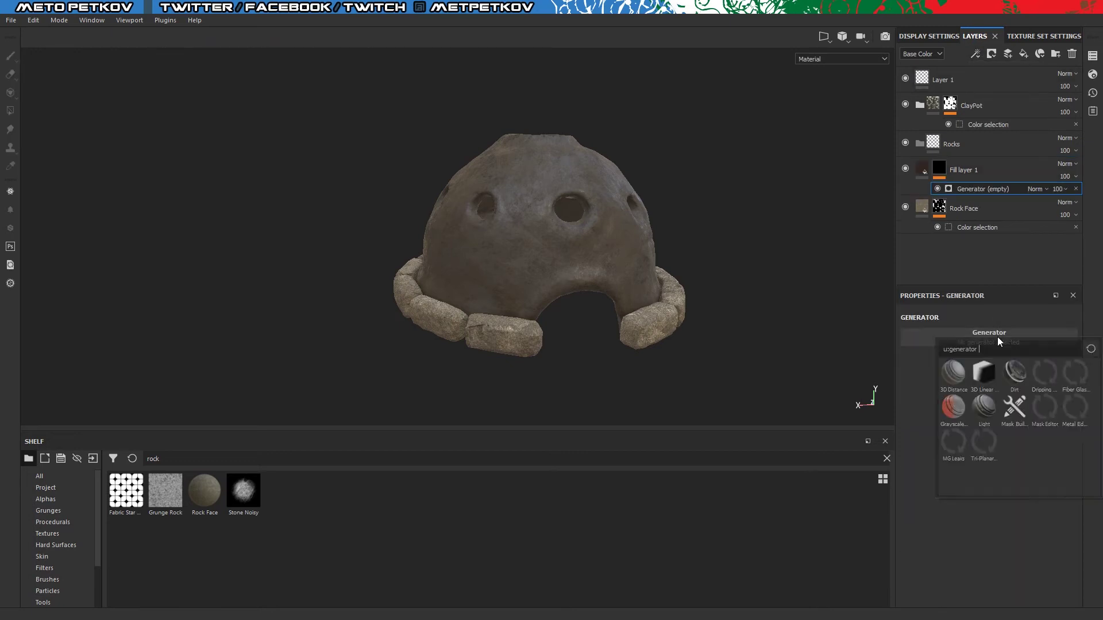
left_click(1014, 373)
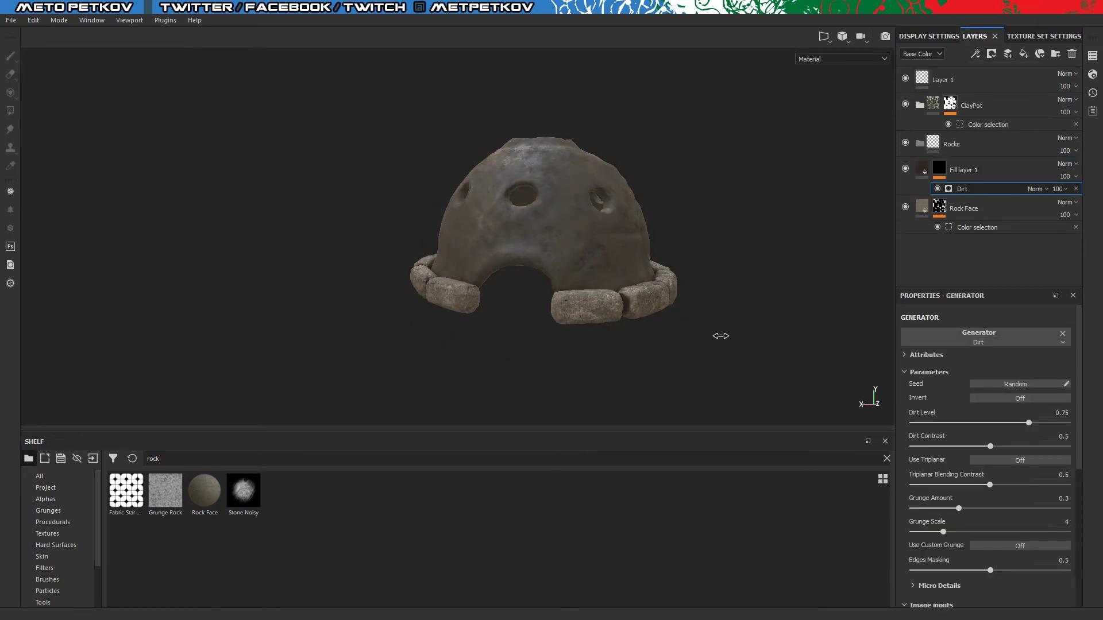
left_click_drag(718, 337, 853, 408, "alt")
mouse_move(962, 424)
left_mouse_down()
mouse_move(1059, 423)
mouse_move(1040, 423)
left_mouse_up()
- Lower Fill layer 1's roughness slightly
left_click(922, 170)
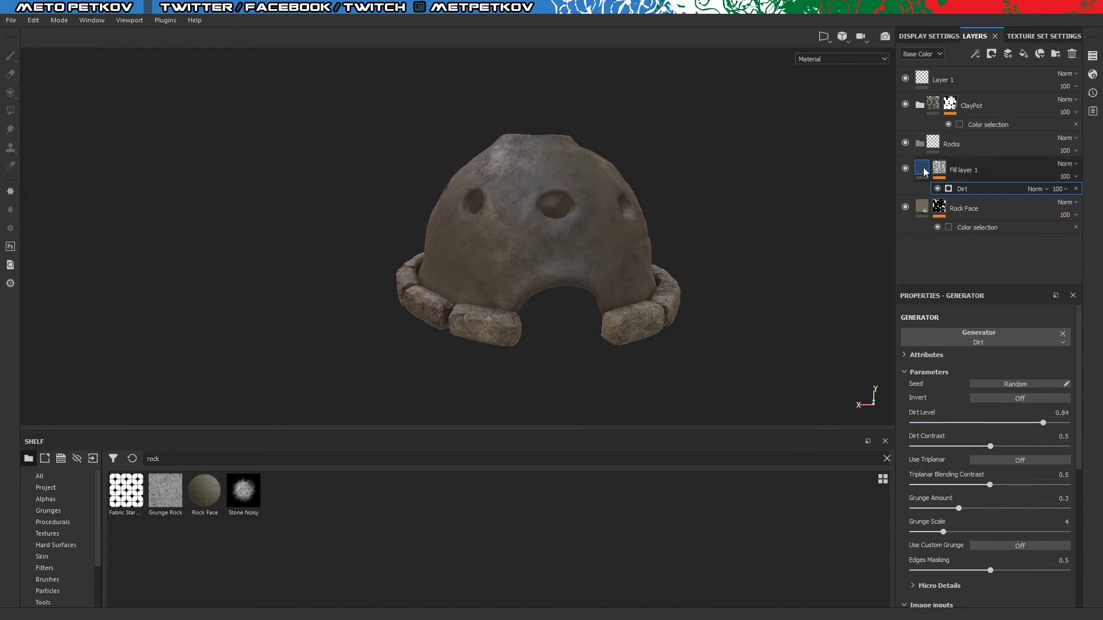
scroll(1002, 529, "down", 2)
mouse_move(955, 543)
left_mouse_down()
mouse_move(1041, 544)
mouse_move(1013, 544)
left_mouse_up()
left_click_drag(689, 287, 739, 295, "alt")
- Try reducing the Dirt generator's Grunge Amount, then undo and redo the changes
left_click(944, 173)
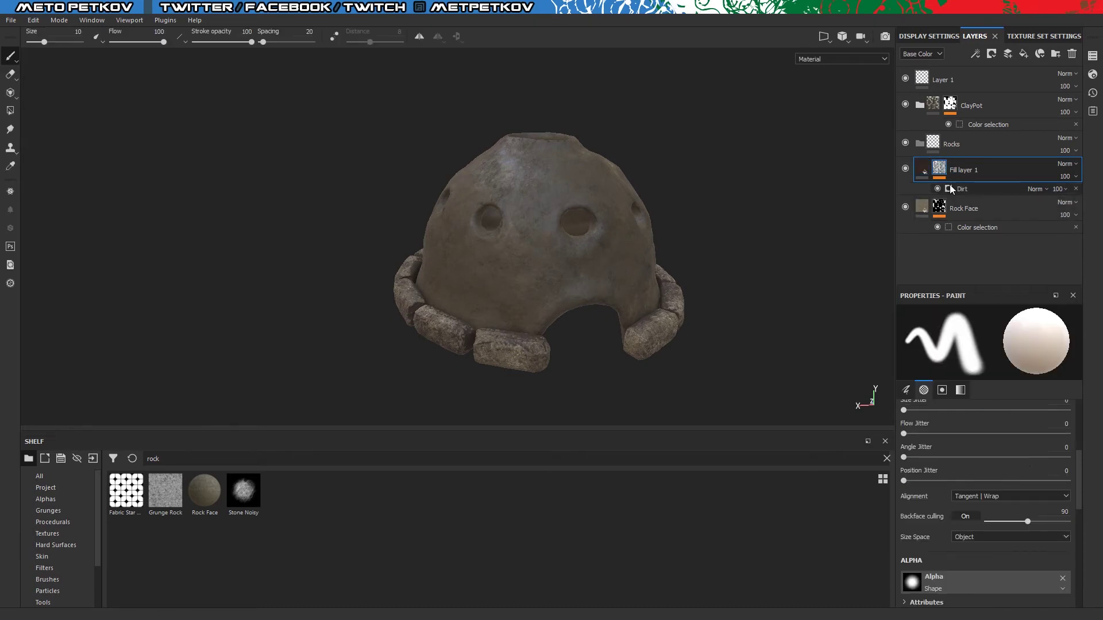
left_click(989, 190)
left_click_drag(959, 510, 926, 509)
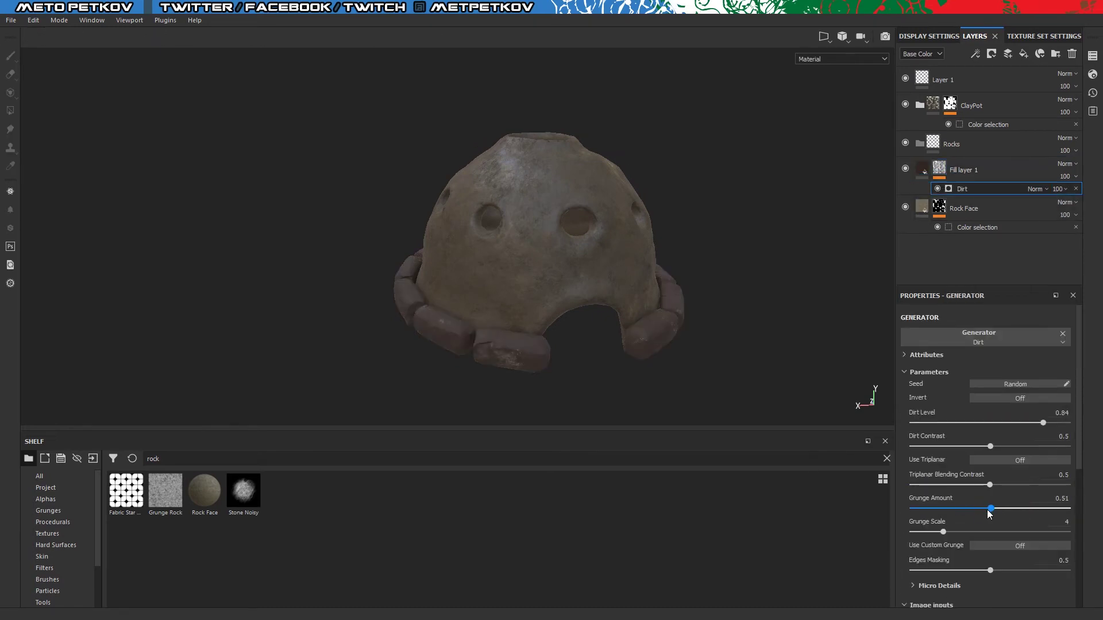
key("ctrl+z")
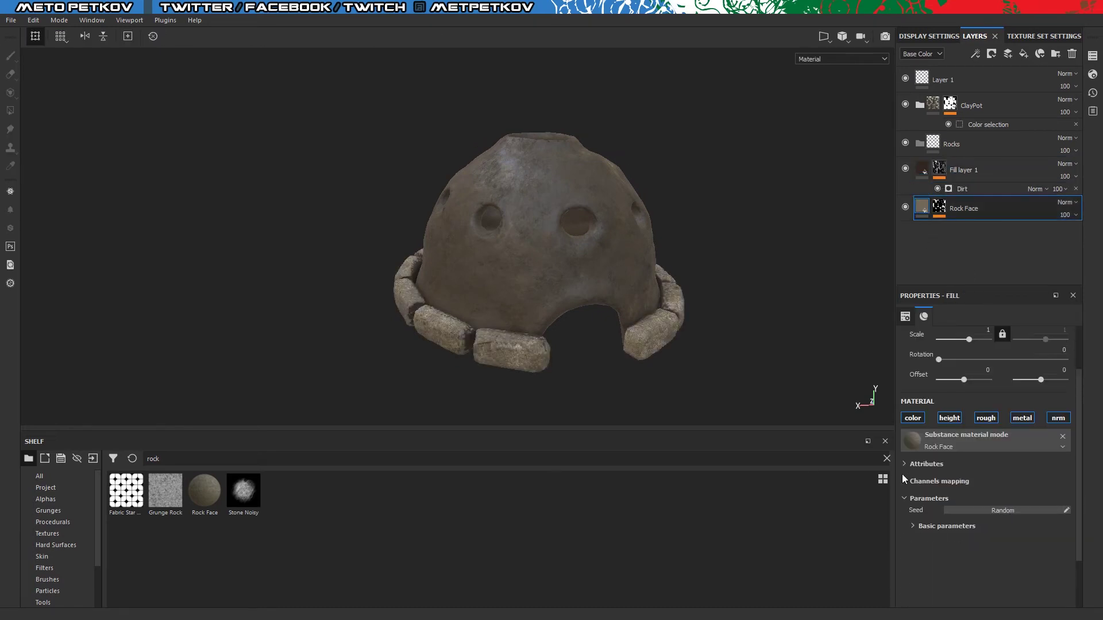
left_click(905, 480)
left_click(905, 472)
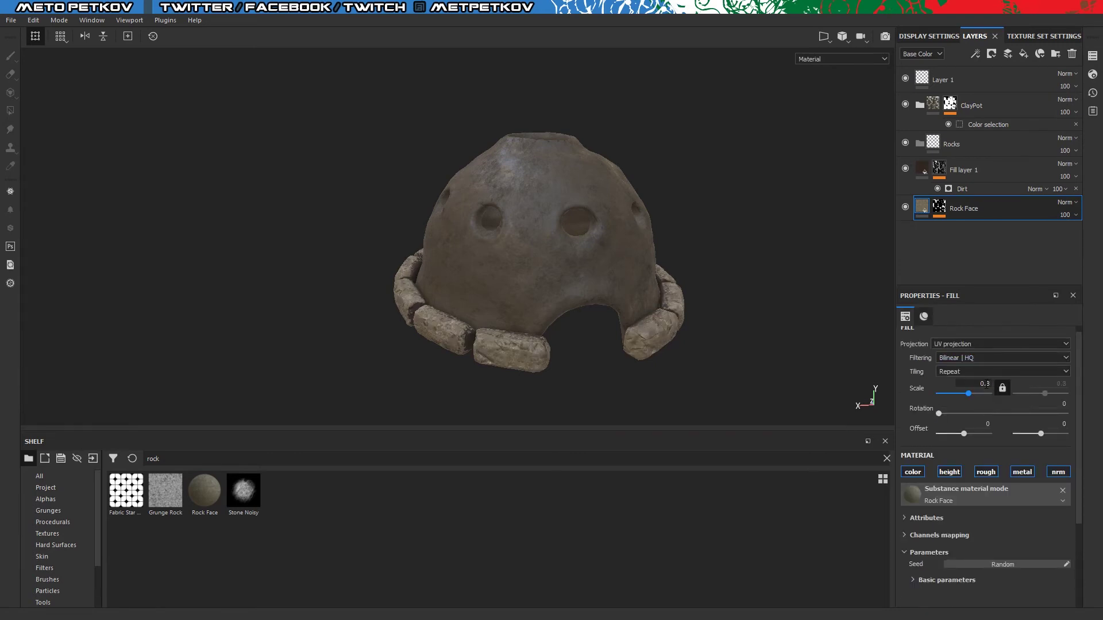
key("ctrl+z")
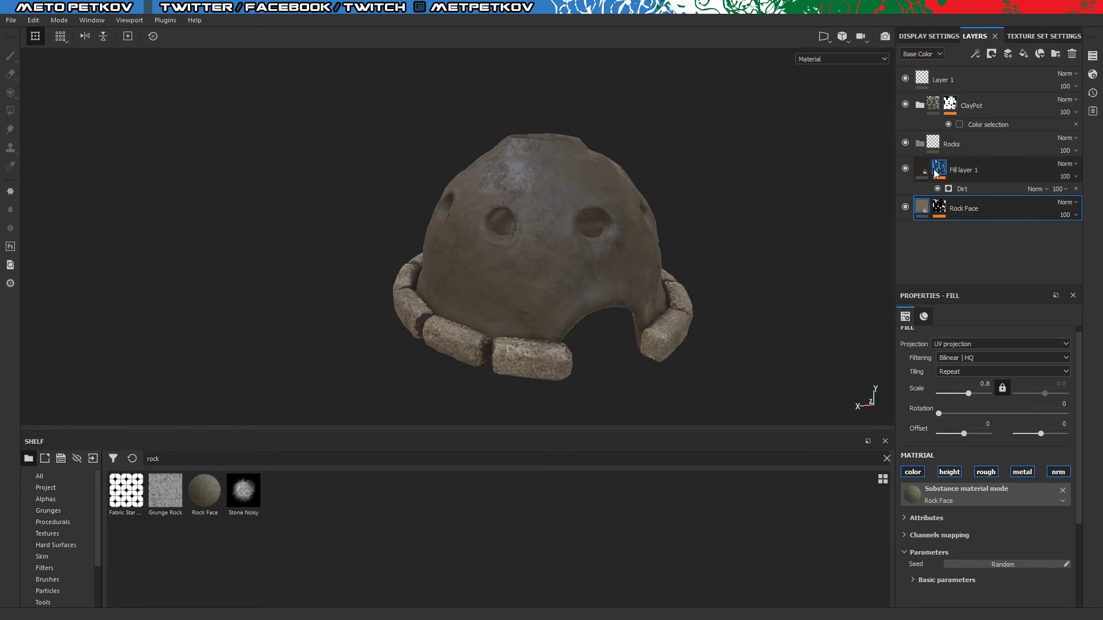
scroll(1013, 534, "down", 1)
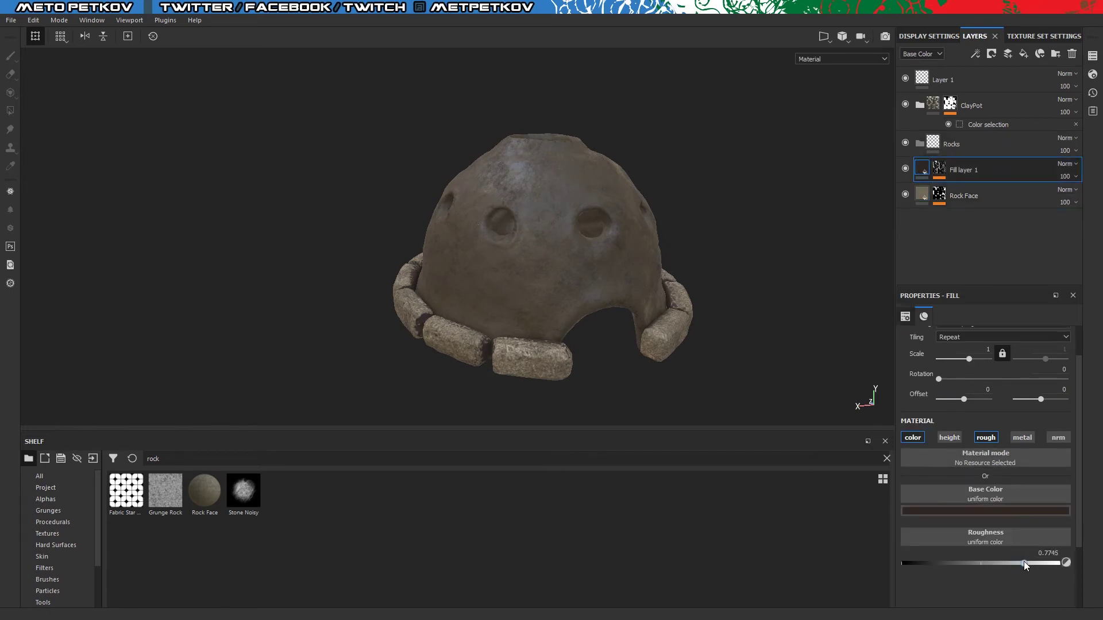
scroll(1024, 561, "up", 2)
key("ctrl+y")
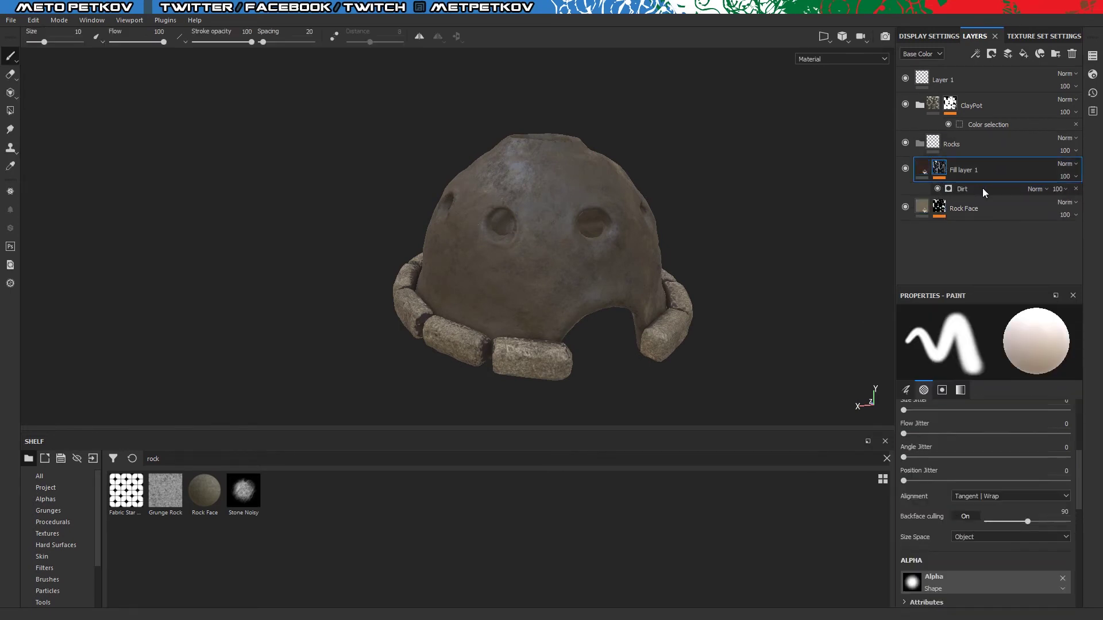
left_click_drag(759, 364, 848, 408, "alt")
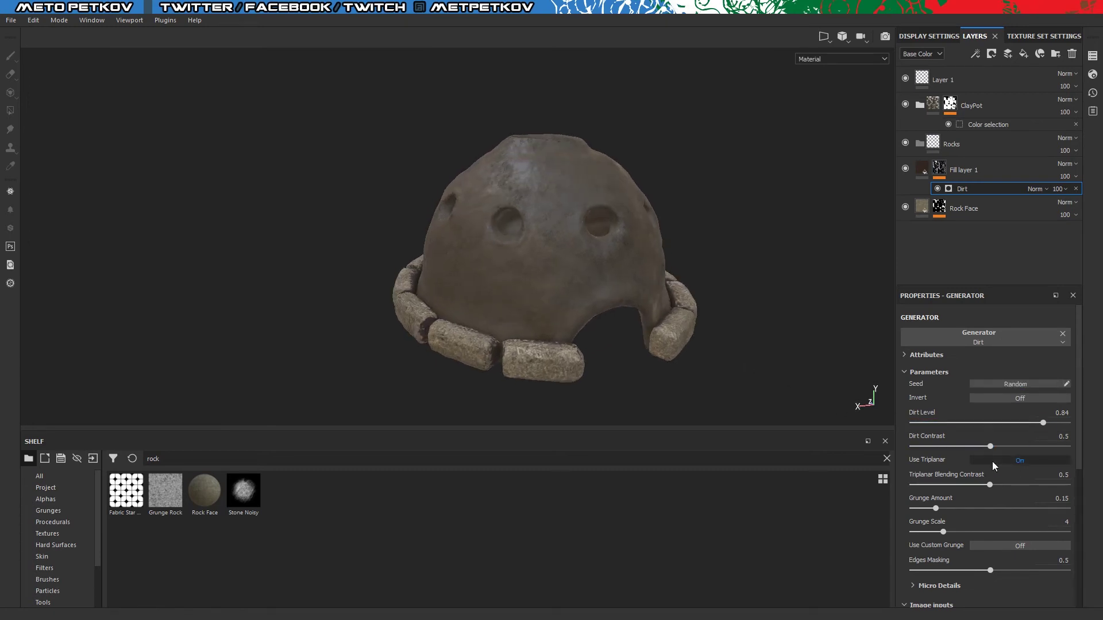
left_click_drag(727, 377, 816, 352, "alt")
- Replace the Dirt generator with Dripping Rust and lower Rust Spreading to 0.72
left_click(976, 53)
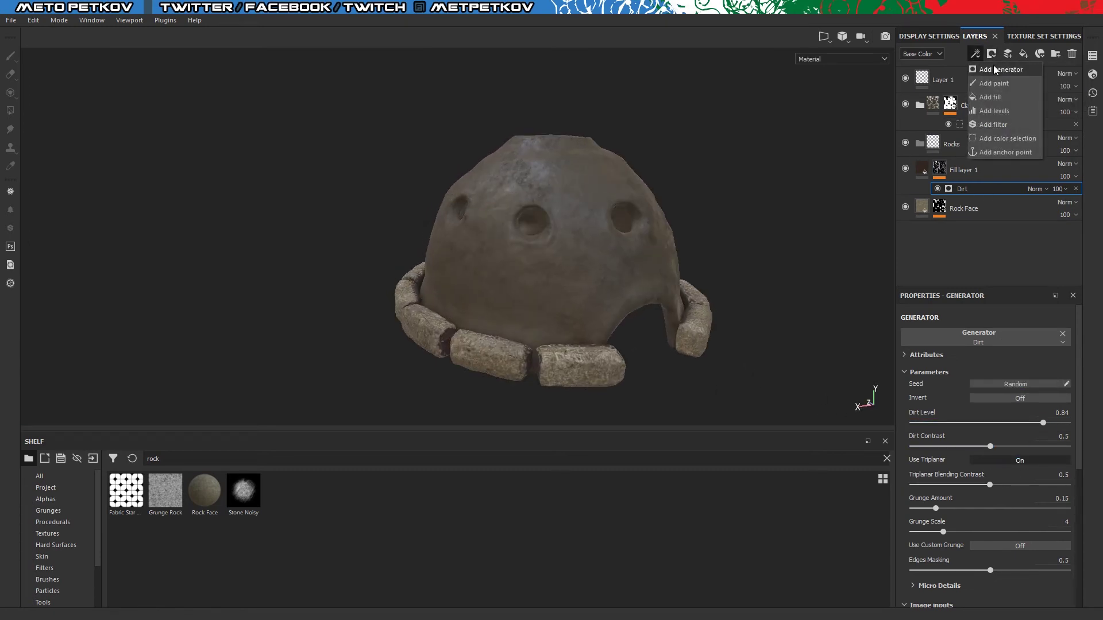
left_click(994, 69)
left_click(1031, 337)
left_click(1045, 370)
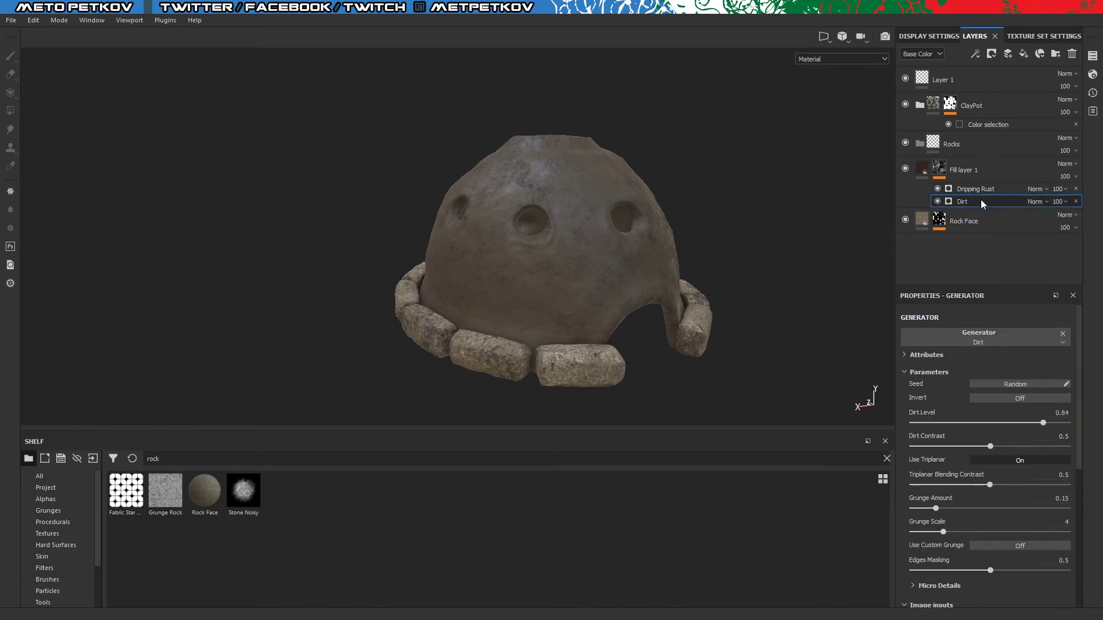
left_click(1076, 201)
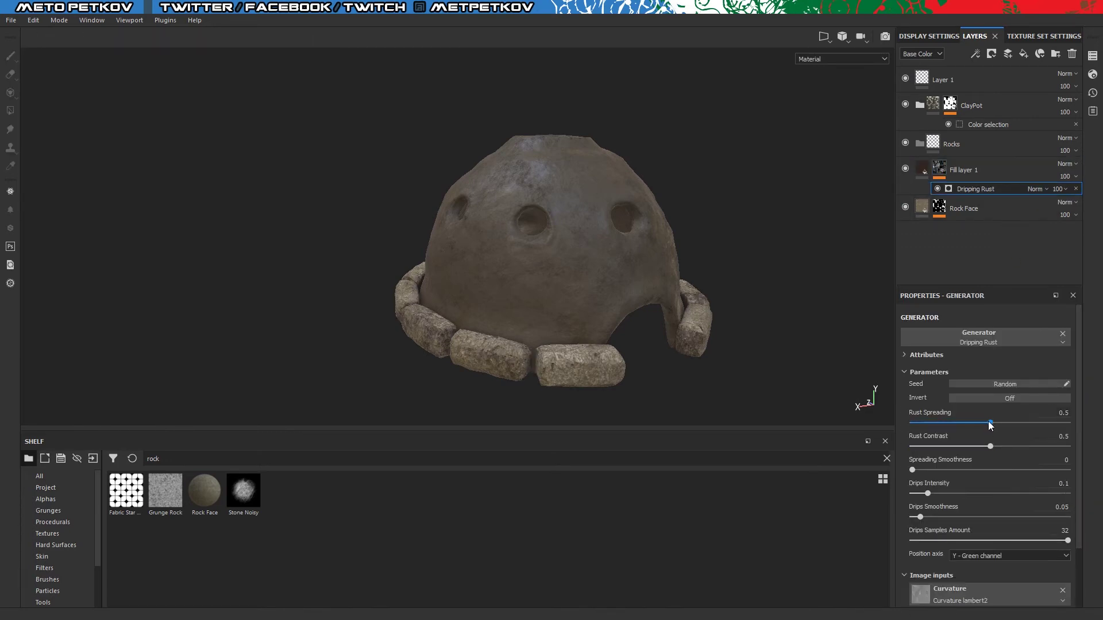
left_click_drag(1032, 428, 1024, 428)
- Darken Fill layer 1's base colour further
mouse_move(678, 333)
left_mouse_down("alt")
mouse_move(633, 336)
mouse_move(661, 336)
left_mouse_up("alt")
left_click(939, 167)
left_click(971, 553)
left_click_drag(1087, 510, 1087, 515)
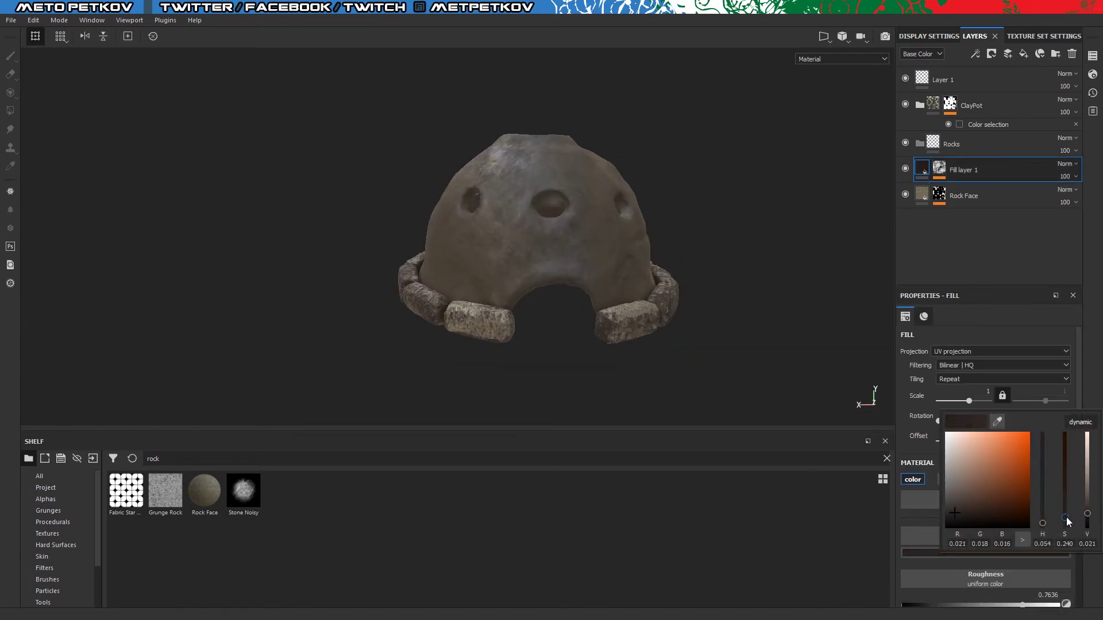
left_click_drag(771, 344, 653, 352, "alt")
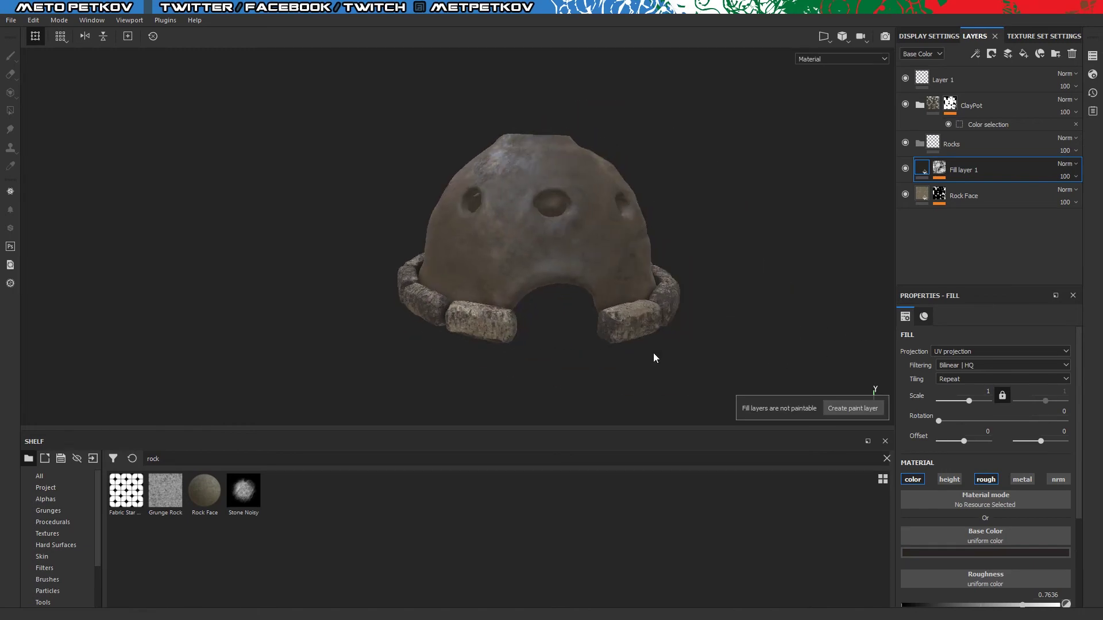
left_click(1011, 79)
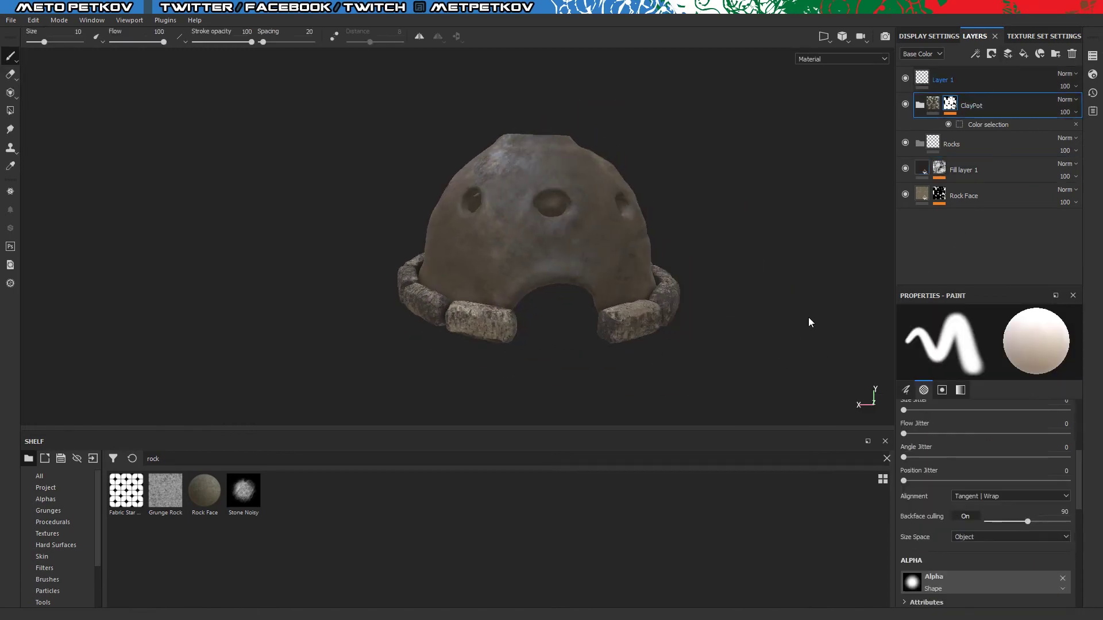
- Delete the empty Layer 1 and clear the shelf after trying 'rust' and 'be' searches
left_click(1072, 53)
double_click(296, 458)
key("BackSpace")
type("rust")
key("BackSpace")
key("BackSpace")
key("BackSpace")
type("be")
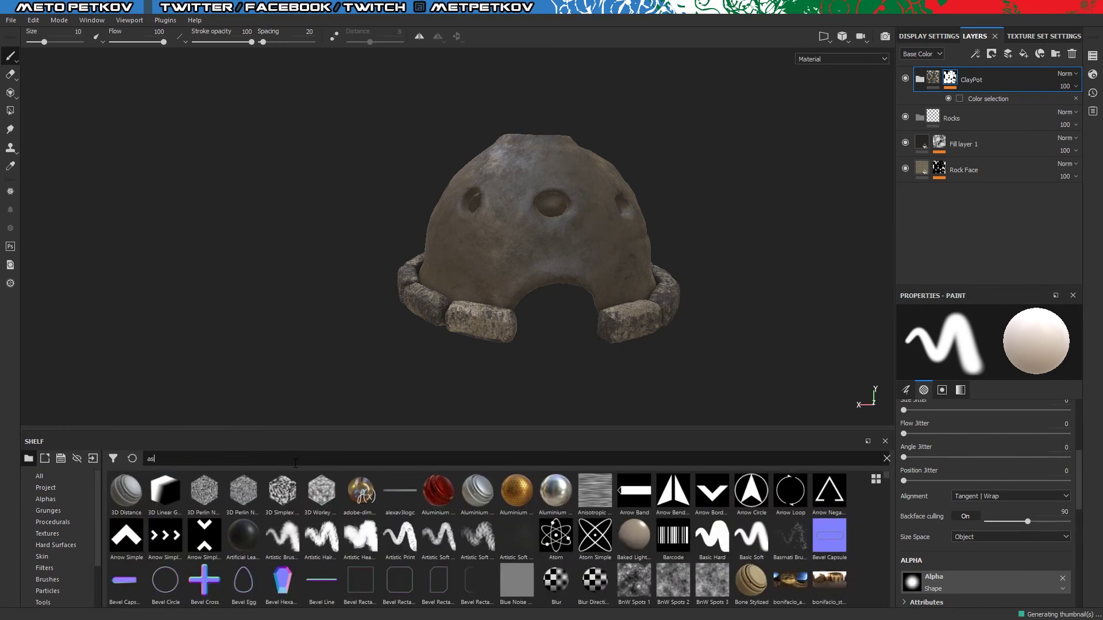
key("BackSpace")
key("BackSpace")
left_click_drag(751, 315, 854, 295, "alt")
- Add a black fill layer with height and normal off and roughness about 0.39
left_click(1017, 54)
left_click(985, 519)
left_click(946, 488)
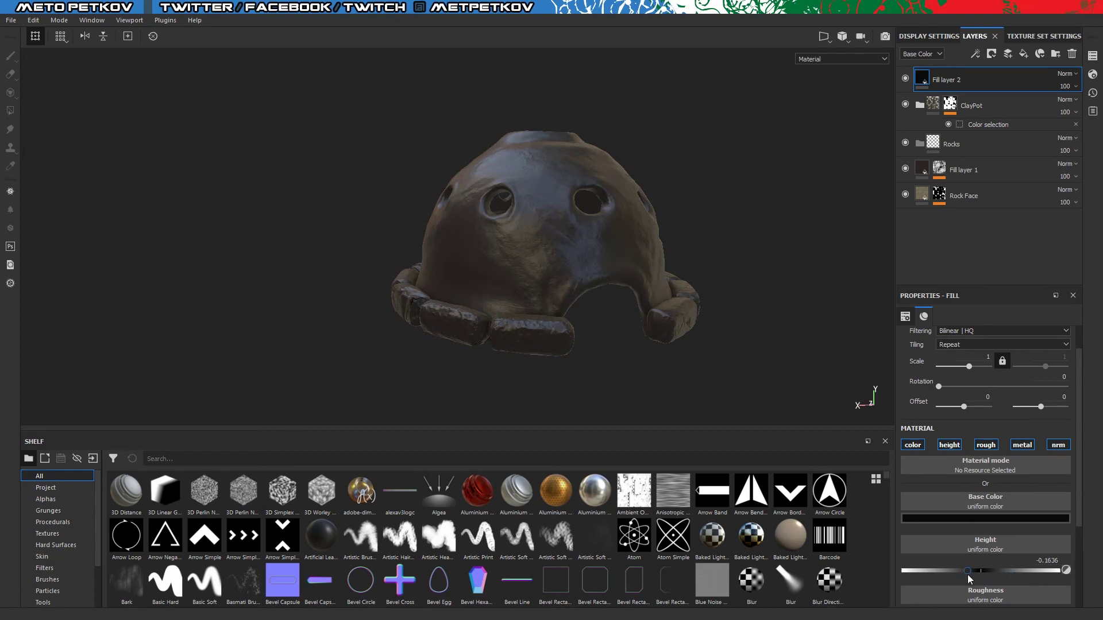
left_click(949, 445)
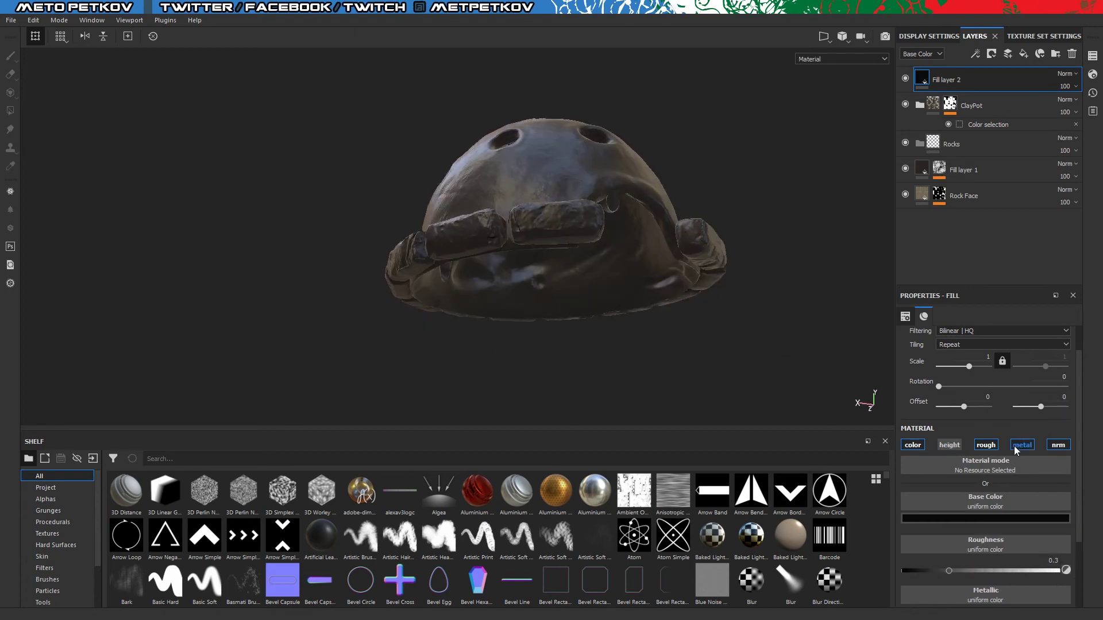
left_click(1059, 445)
mouse_move(942, 573)
left_mouse_down()
mouse_move(985, 576)
mouse_move(963, 578)
left_mouse_up()
- Orbit to the pot's interior and check the display settings before returning to layers
mouse_move(741, 322)
left_mouse_down("alt")
mouse_move(719, 276)
mouse_move(698, 155)
left_mouse_up("alt")
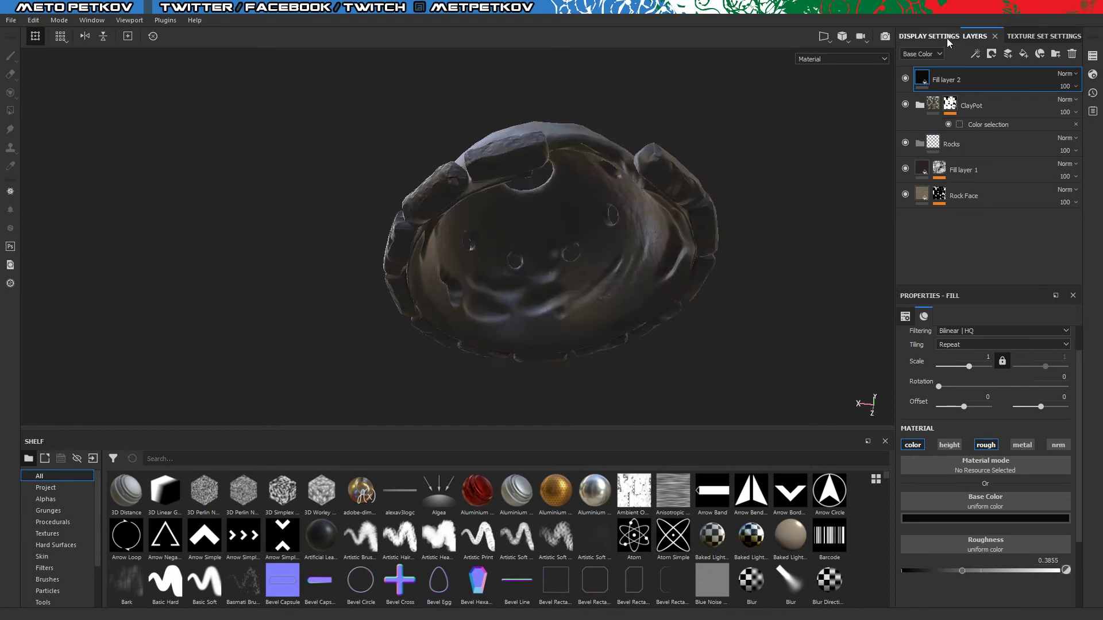
left_click(929, 36)
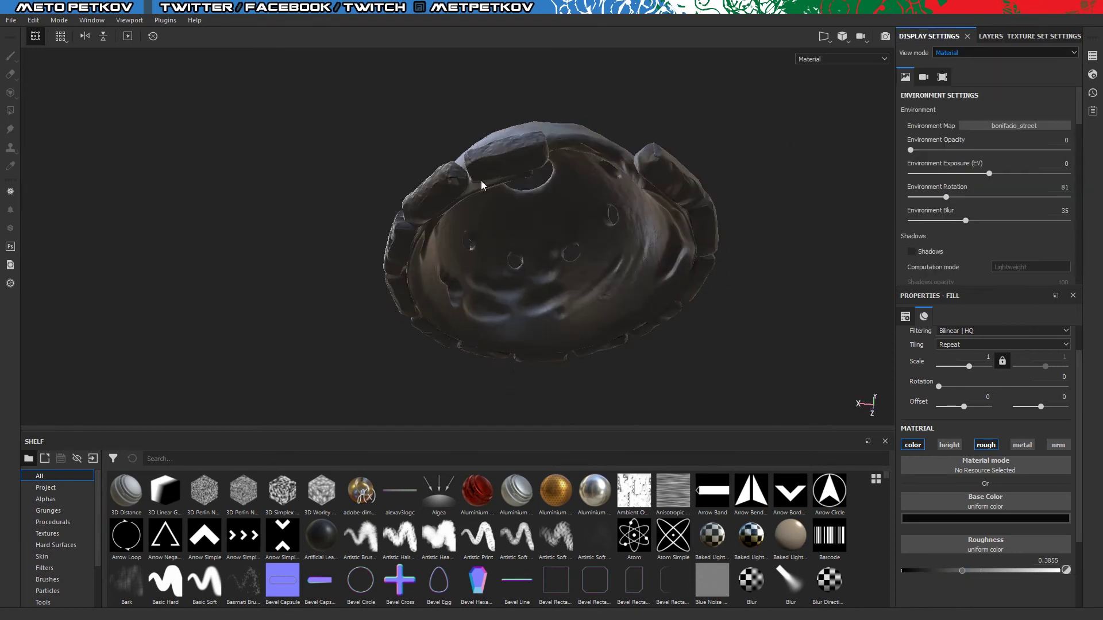
left_click(990, 36)
- Give Fill layer 2 a black mask with a paint effect ready for brushing
right_click(1024, 81)
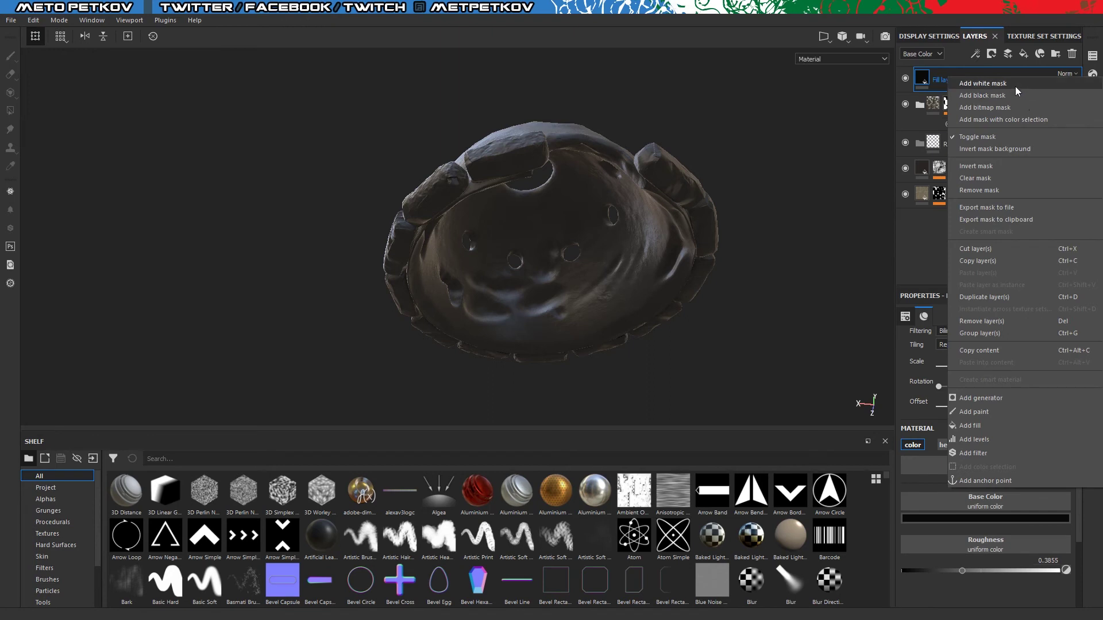
left_click(1007, 95)
left_click(976, 53)
left_click(968, 102)
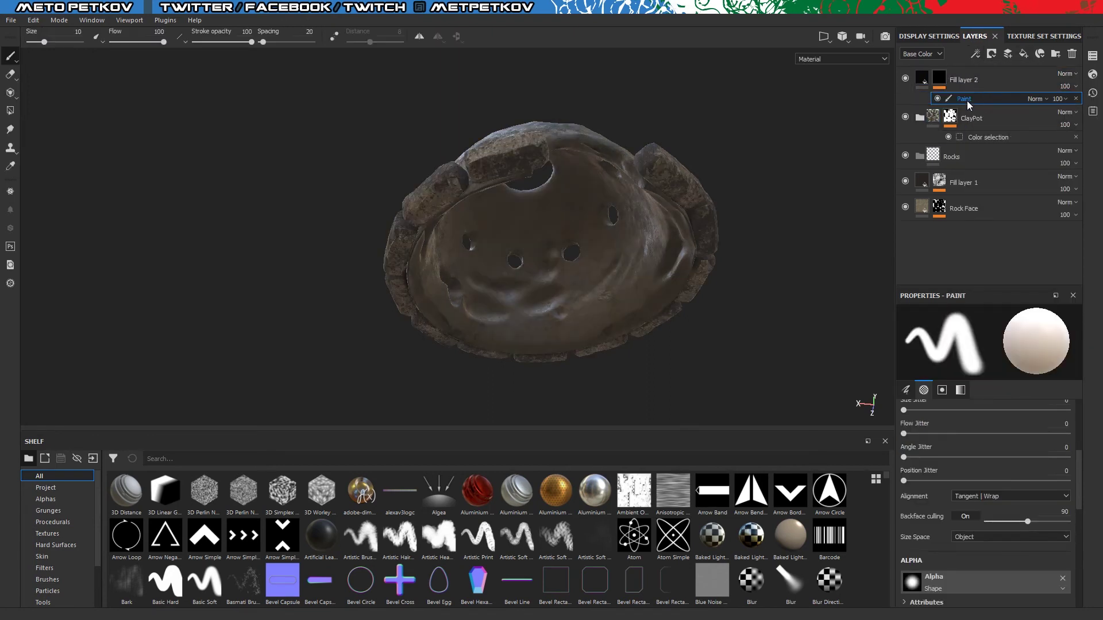
- Paint dark patches inside the pot with a brush of about 66.5
mouse_move(292, 151)
left_mouse_down("alt")
mouse_move(320, 202)
mouse_move(287, 115)
left_mouse_up("alt")
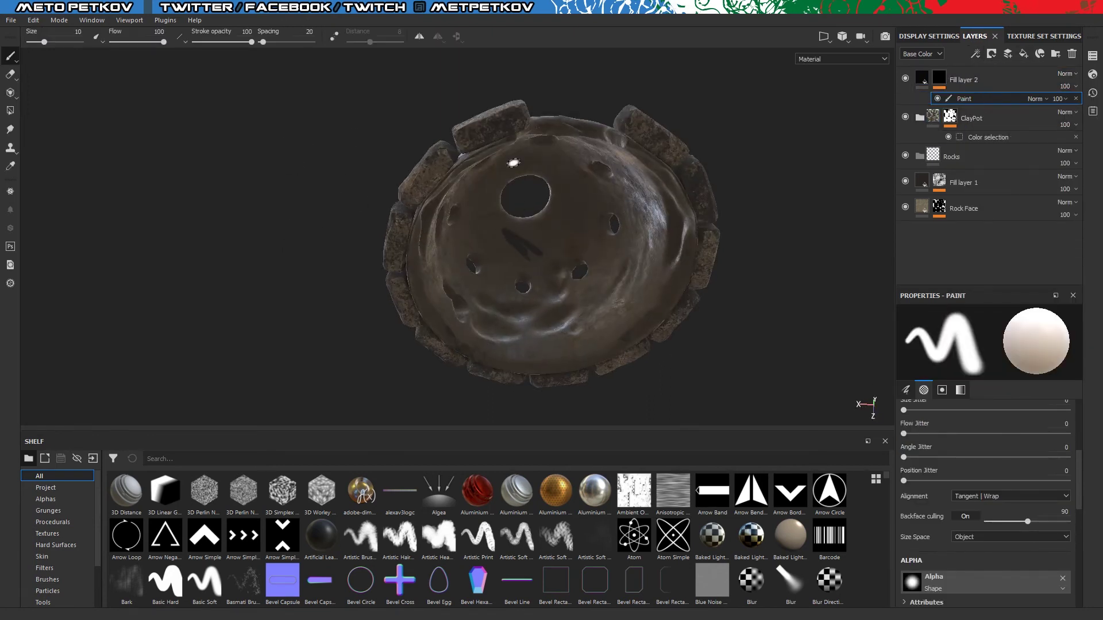
right_click_drag(476, 239, 517, 239, "ctrl")
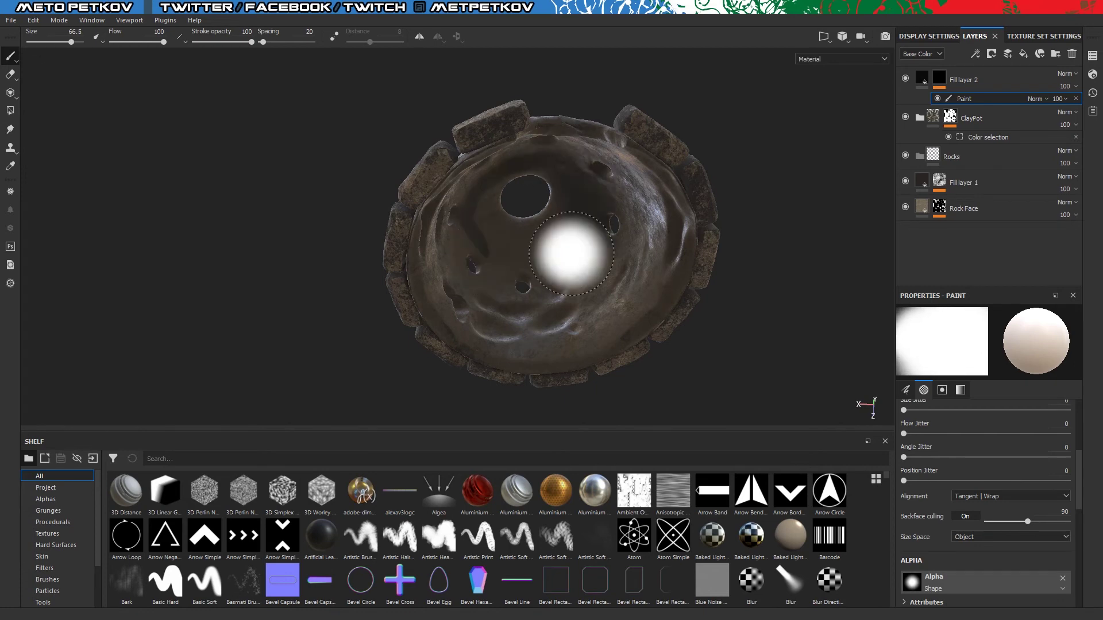
left_click_drag(571, 252, 618, 180)
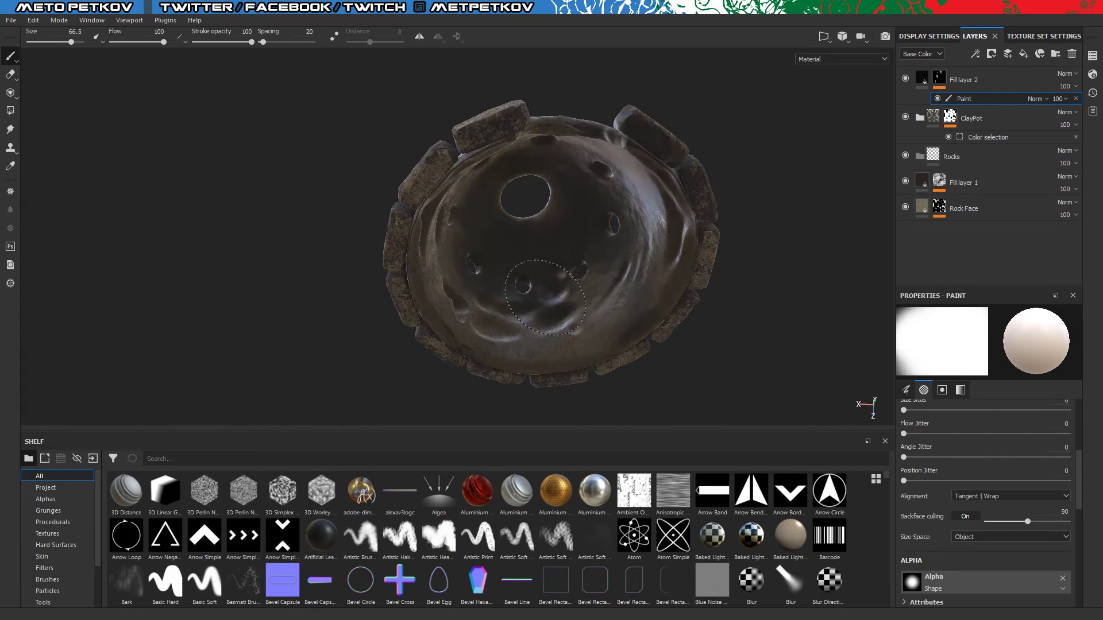
- Shrink the brush to about 20, inspect the interior and filter the shelf to alphas
mouse_move(792, 111)
left_mouse_down("alt")
mouse_move(880, 170)
mouse_move(984, 184)
mouse_move(700, 126)
left_mouse_up("alt")
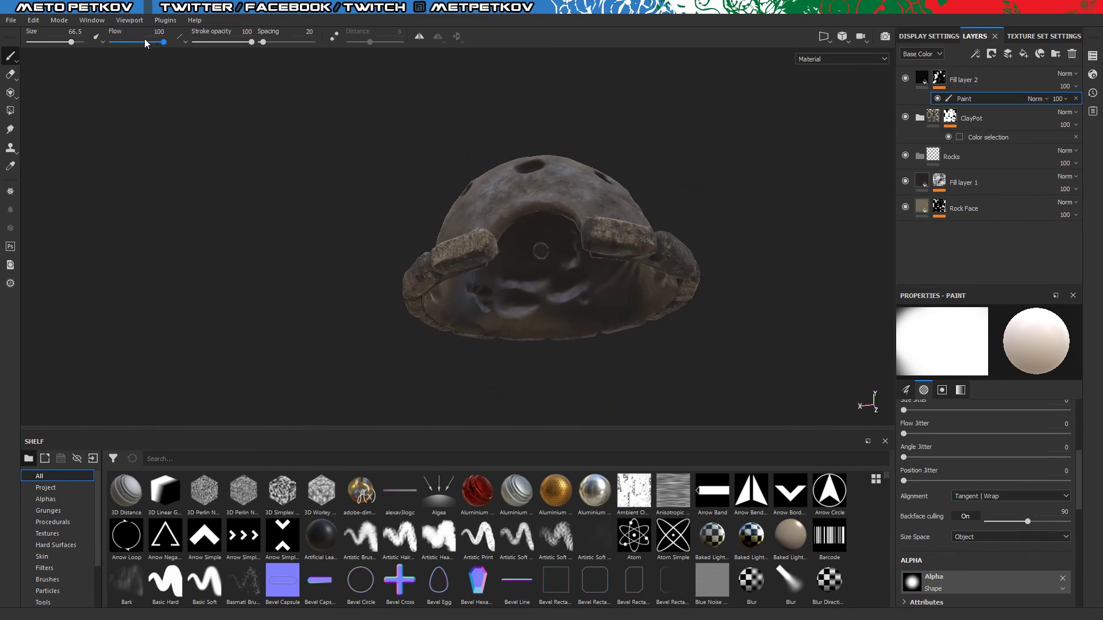
left_click_drag(72, 42, 51, 42)
mouse_move(526, 421)
left_mouse_down("alt")
mouse_move(332, 327)
mouse_move(184, 145)
mouse_move(624, 224)
left_mouse_up("alt")
mouse_move(544, 287)
left_mouse_down("alt")
mouse_move(448, 249)
mouse_move(519, 293)
mouse_move(655, 220)
mouse_move(284, 135)
mouse_move(576, 205)
left_mouse_up("alt")
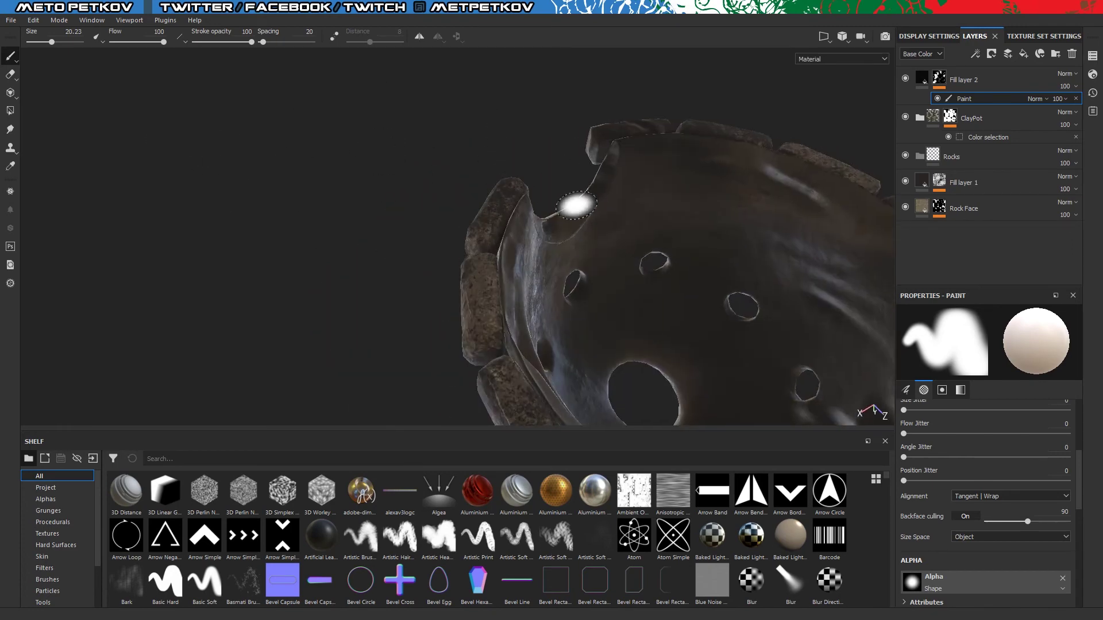
mouse_move(428, 72)
left_mouse_down("alt")
mouse_move(684, 258)
mouse_move(485, 328)
mouse_move(657, 349)
left_mouse_up("alt")
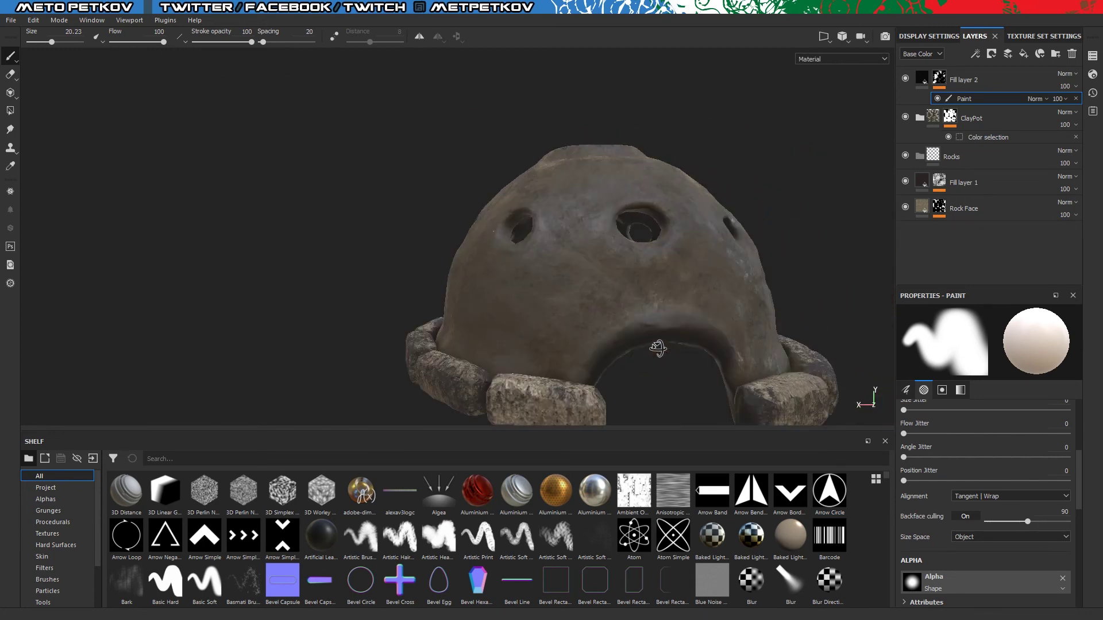
scroll(657, 350, "up", 5)
scroll(735, 136, "down", 5)
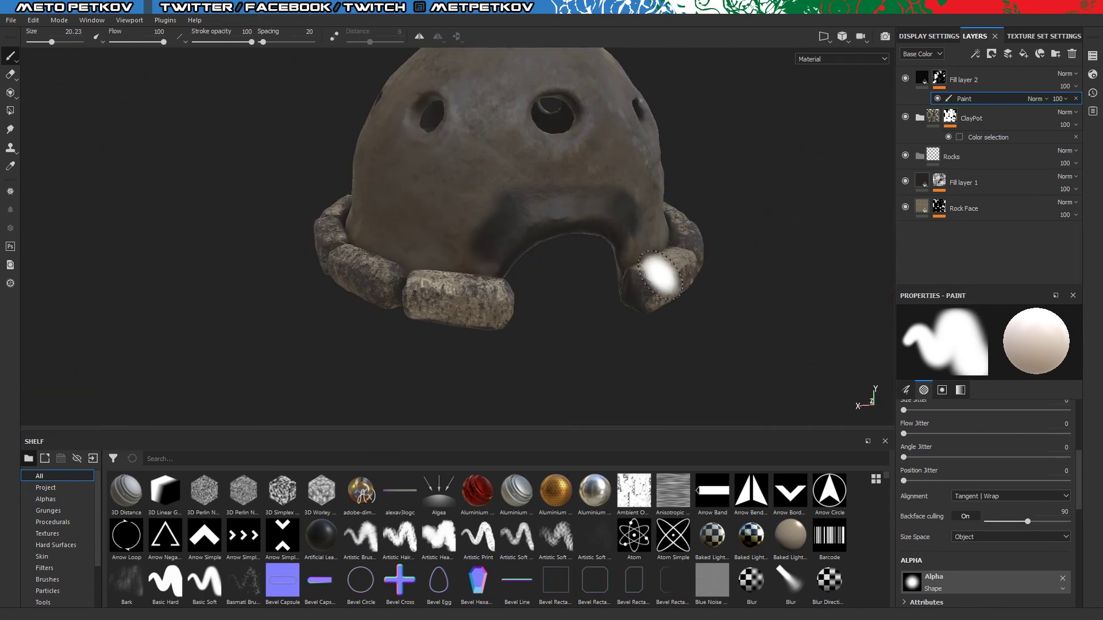
key("ctrl")
left_click(51, 499)
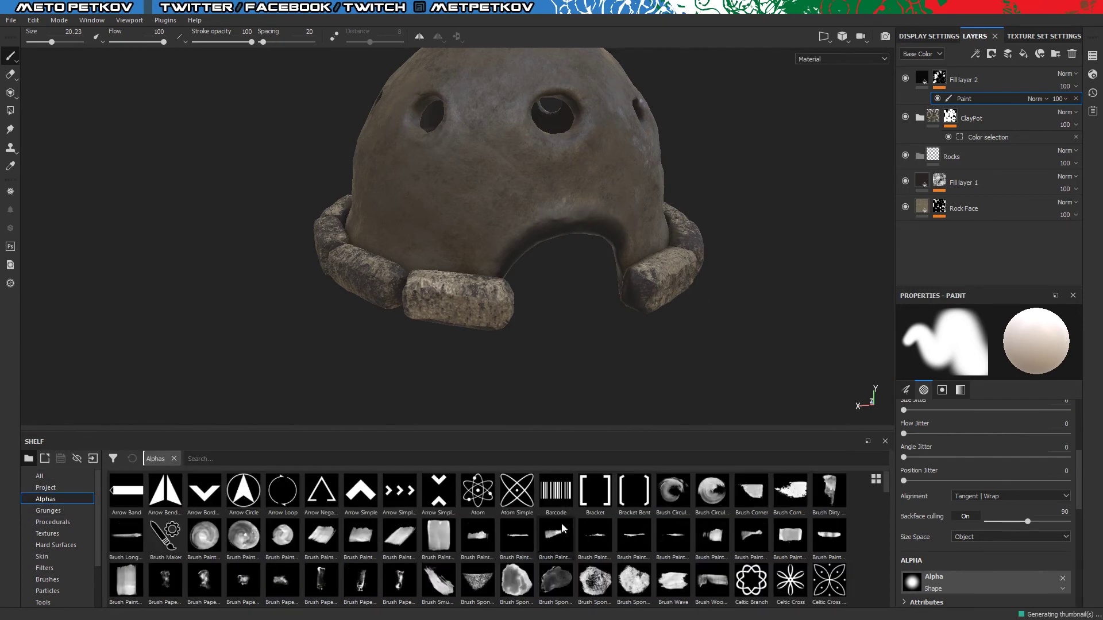
- Switch the brush to the Stain Splat Paper alpha and stain the pot from above
scroll(836, 501, "down", 5)
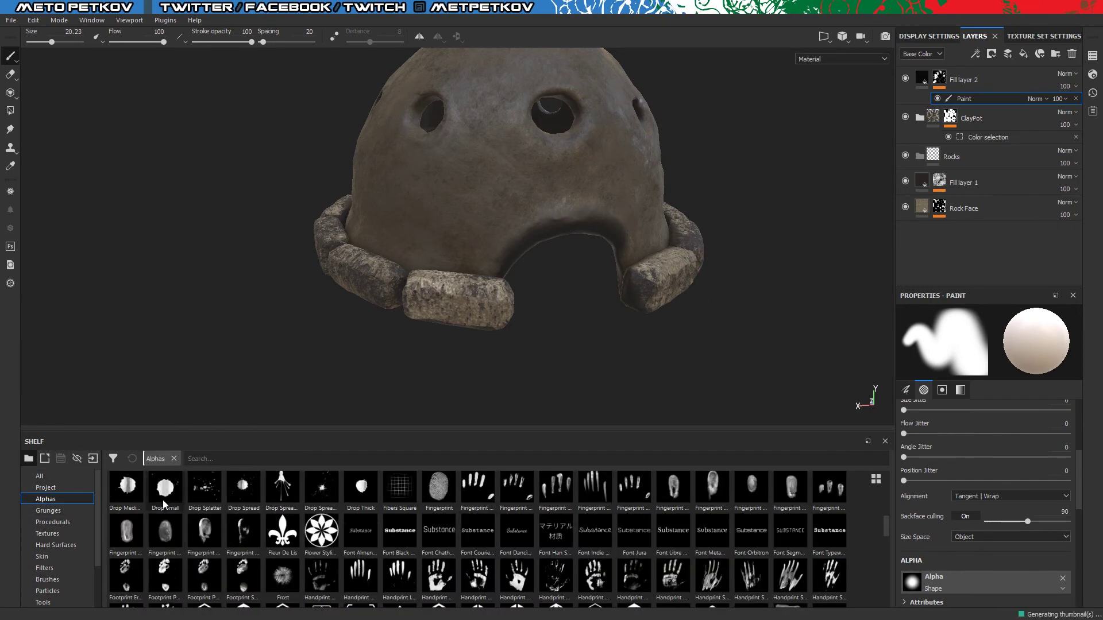
left_click(164, 505)
scroll(181, 483, "down", 5)
scroll(181, 483, "down", 5)
scroll(229, 500, "down", 5)
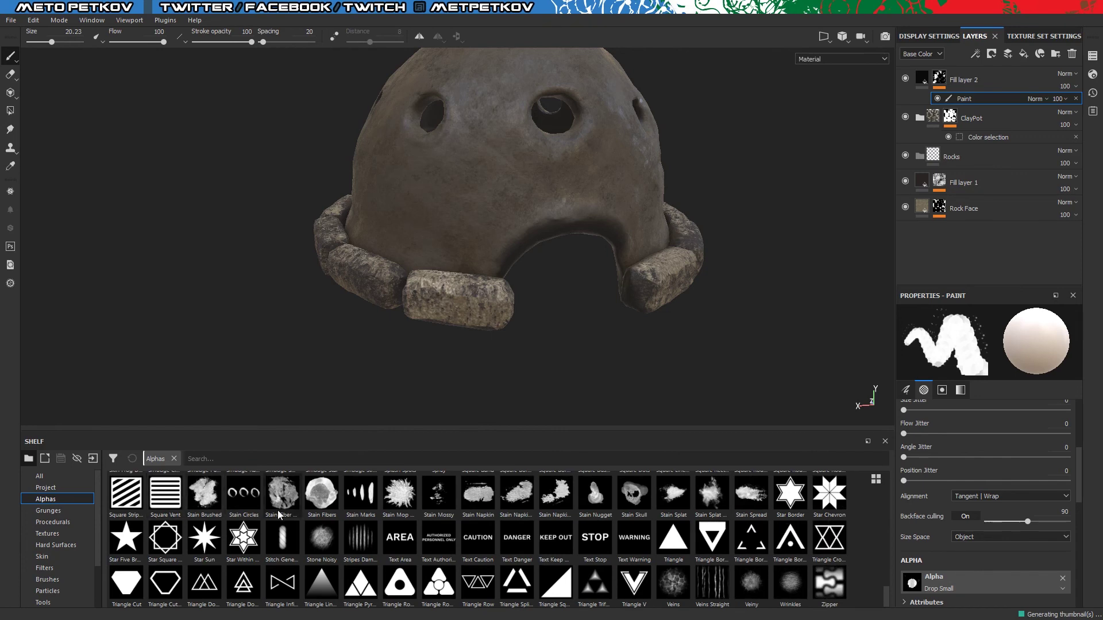
left_click(722, 497)
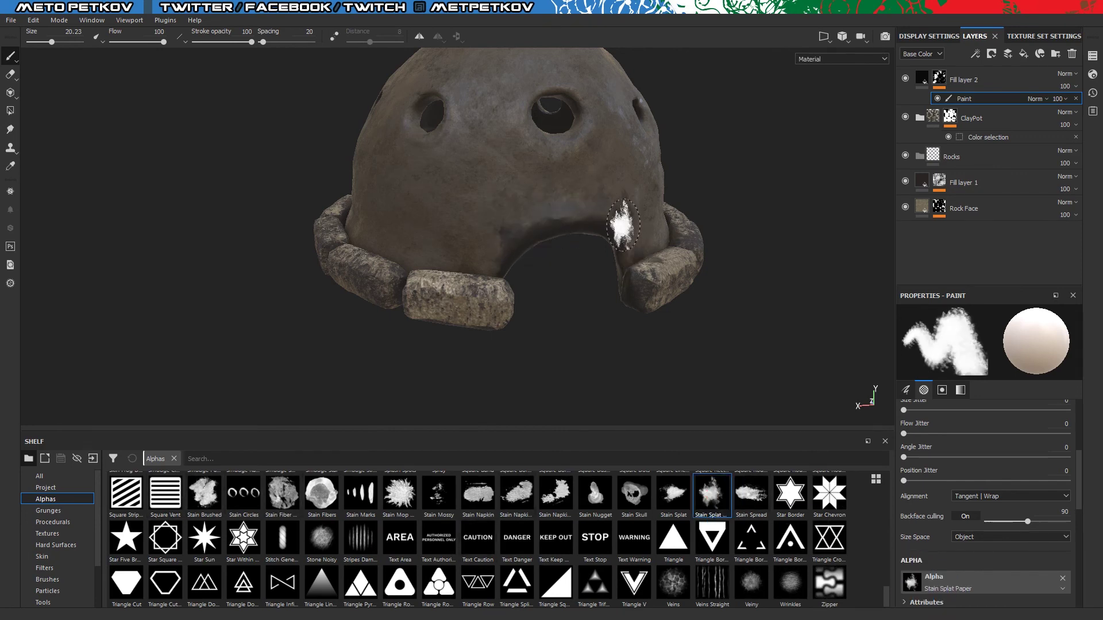
left_click_drag(565, 201, 566, 265, "alt")
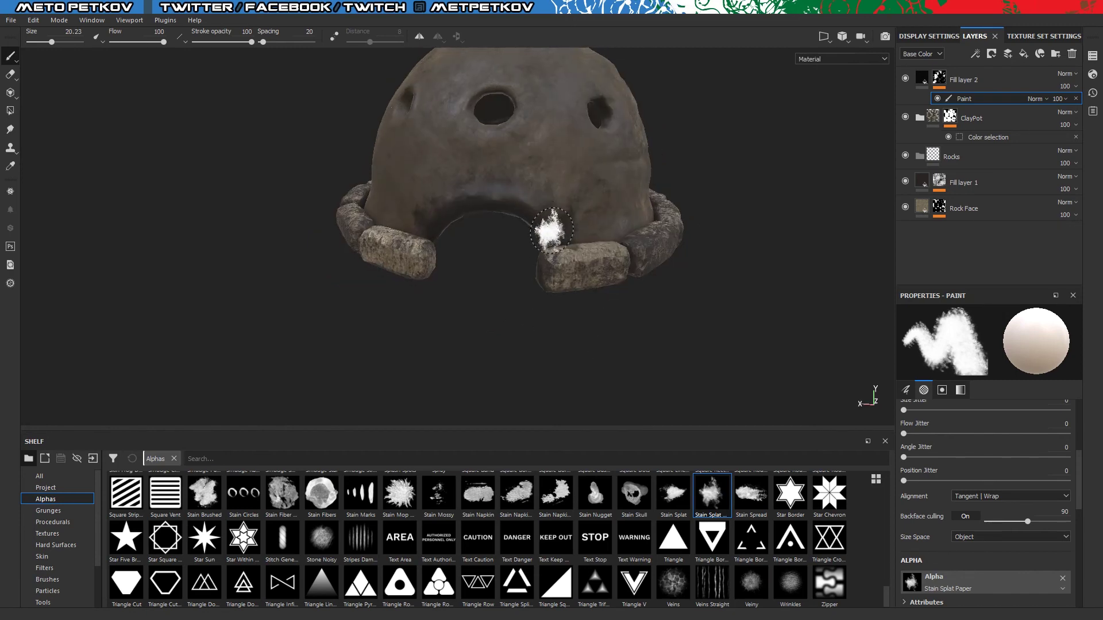
right_click(560, 218)
- Erase parts of the stains using the Stain Spread alpha eraser
mouse_move(425, 176)
left_mouse_down("alt")
mouse_move(500, 323)
mouse_move(292, 161)
left_mouse_up("alt")
left_click(17, 75)
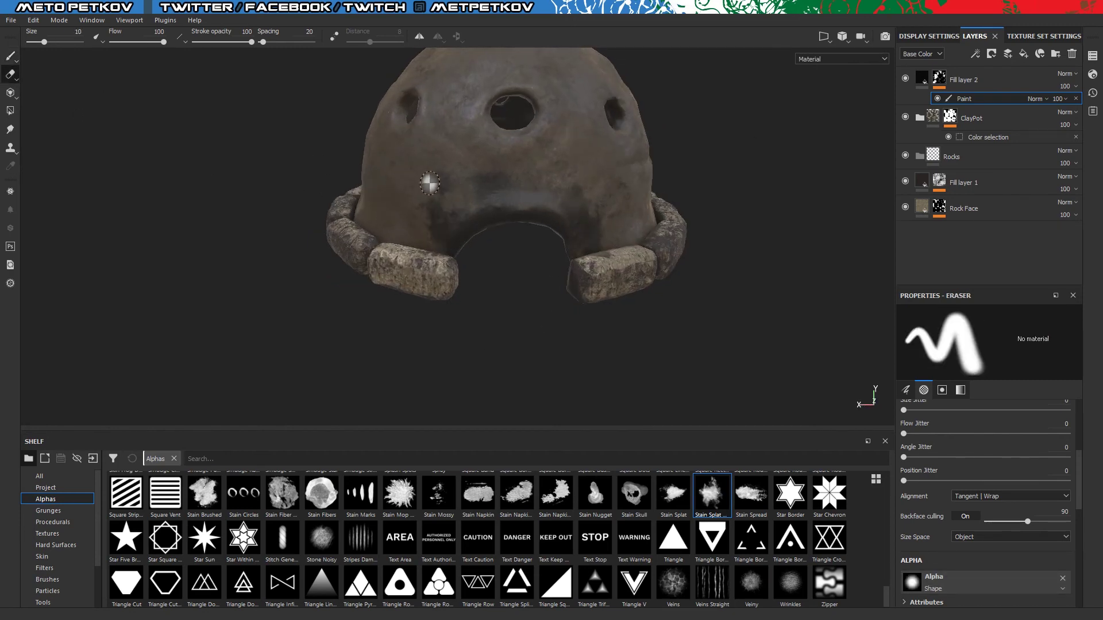
left_click(748, 495)
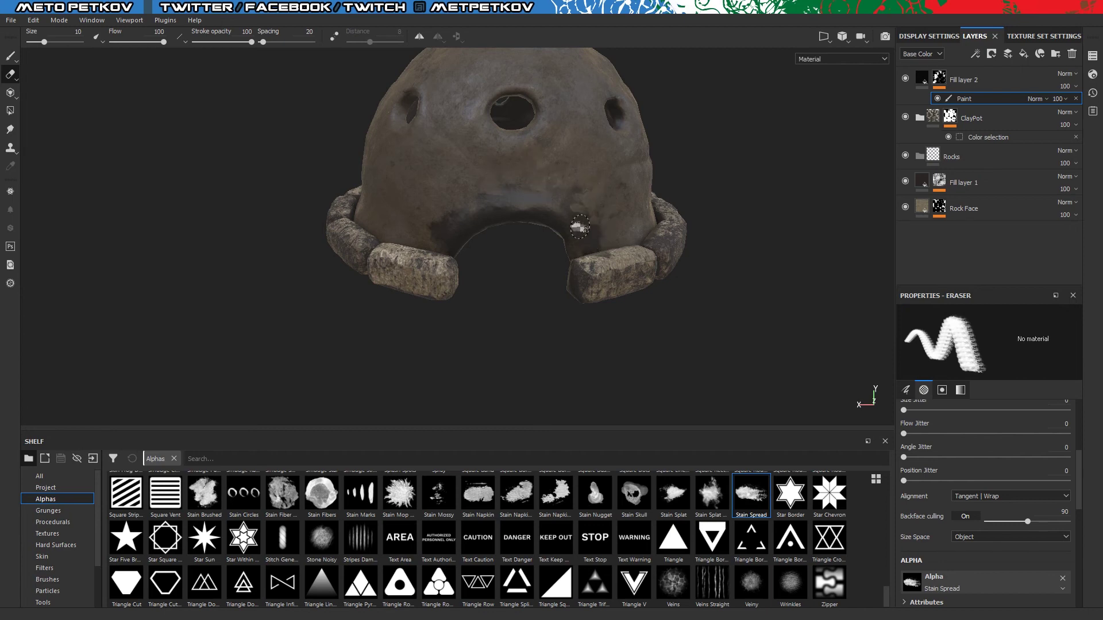
mouse_move(619, 235)
left_mouse_down("alt")
mouse_move(561, 245)
mouse_move(598, 316)
left_mouse_up("alt")
- Paint a dark stain on the front rock end near the opening
left_click(11, 56)
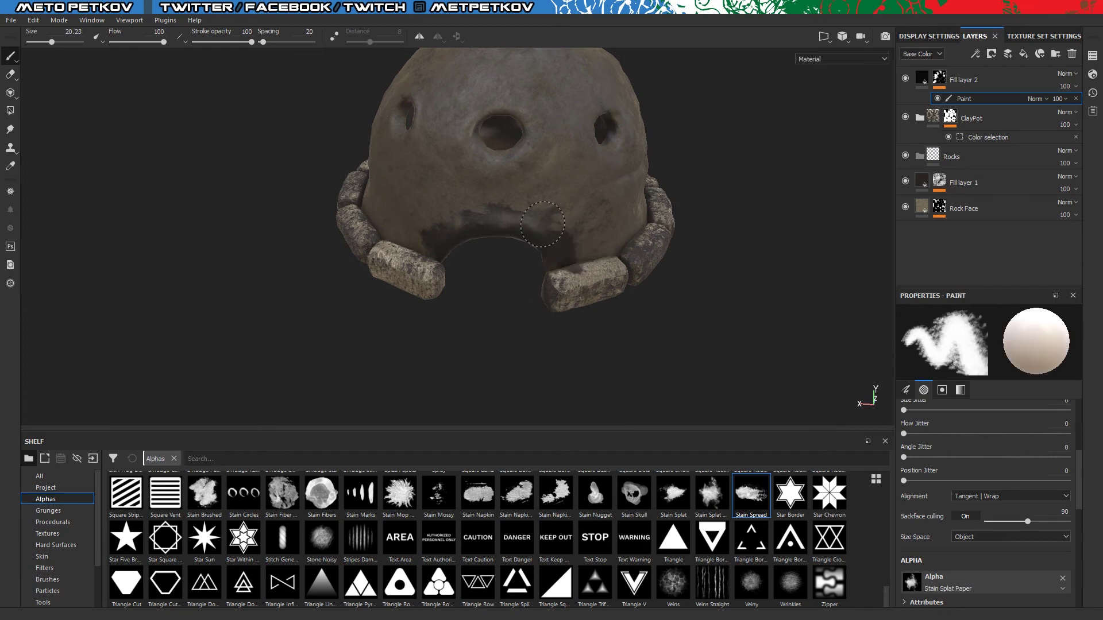
left_click_drag(554, 293, 642, 334, "alt")
left_click_drag(493, 291, 498, 297)
mouse_move(539, 360)
left_mouse_down("alt")
mouse_move(493, 364)
mouse_move(588, 329)
mouse_move(533, 303)
mouse_move(615, 347)
left_mouse_up("alt")
scroll(744, 347, "down", 3)
mouse_move(744, 346)
left_mouse_down("alt")
mouse_move(602, 323)
mouse_move(573, 376)
mouse_move(660, 347)
left_mouse_up("alt")
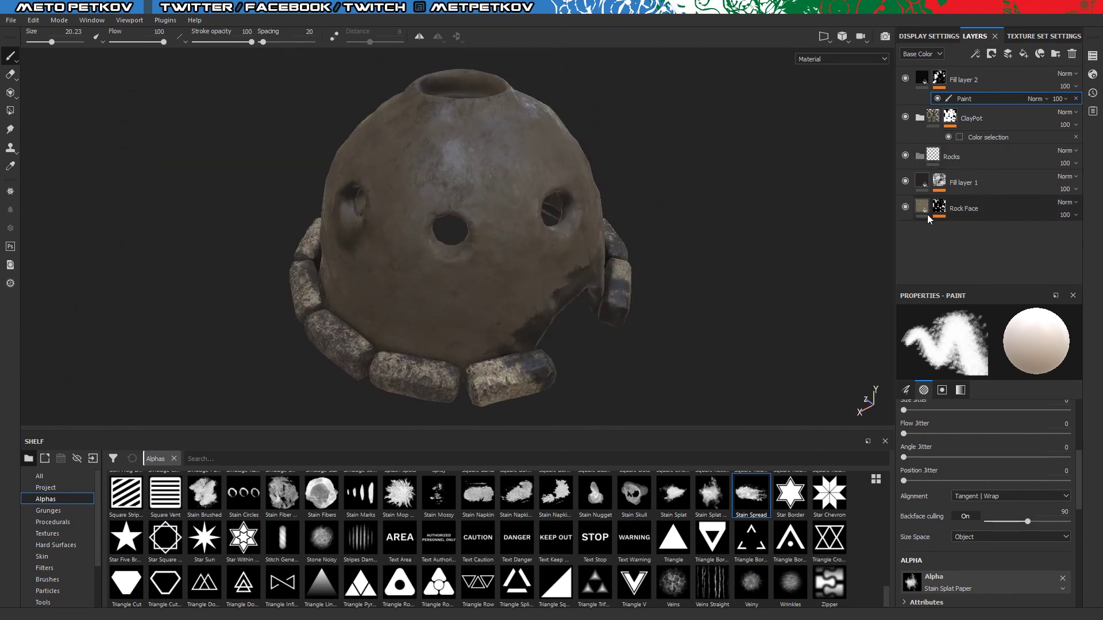
- Push the ClayBaseColour layer's concrete Cavities value to maximum
left_click(933, 183)
left_click(920, 117)
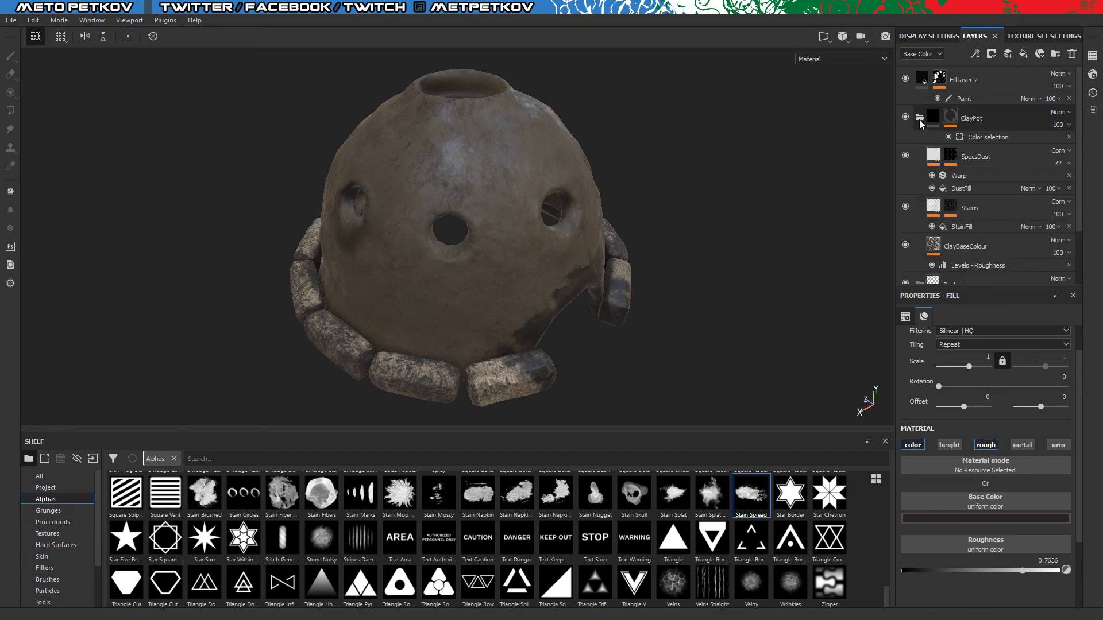
scroll(942, 190, "down", 1)
left_click(965, 211)
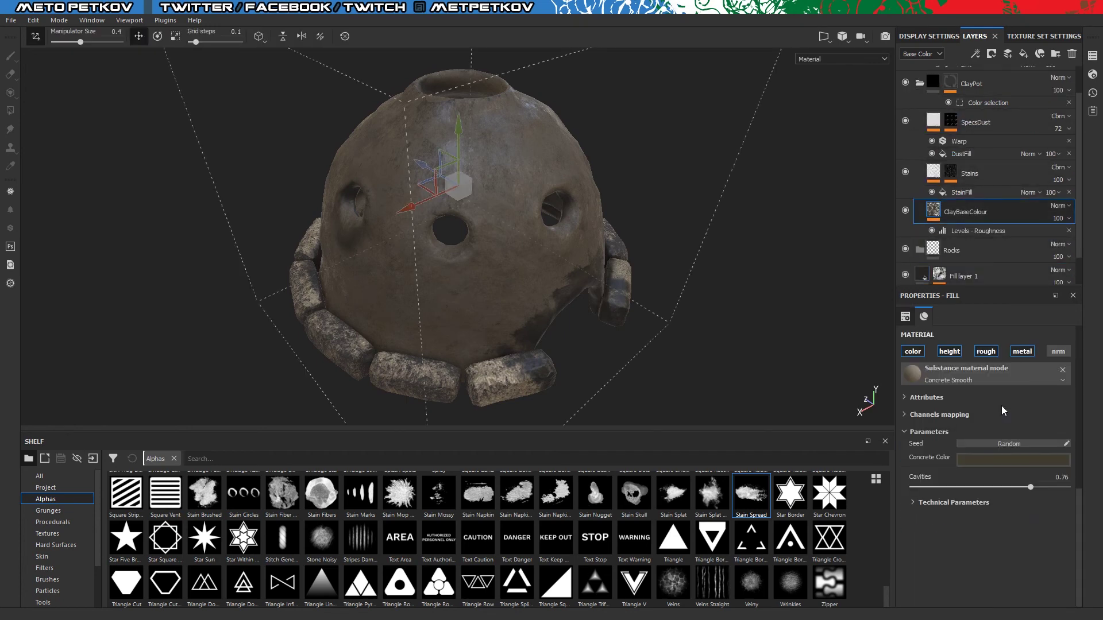
left_click_drag(1065, 489, 1079, 490)
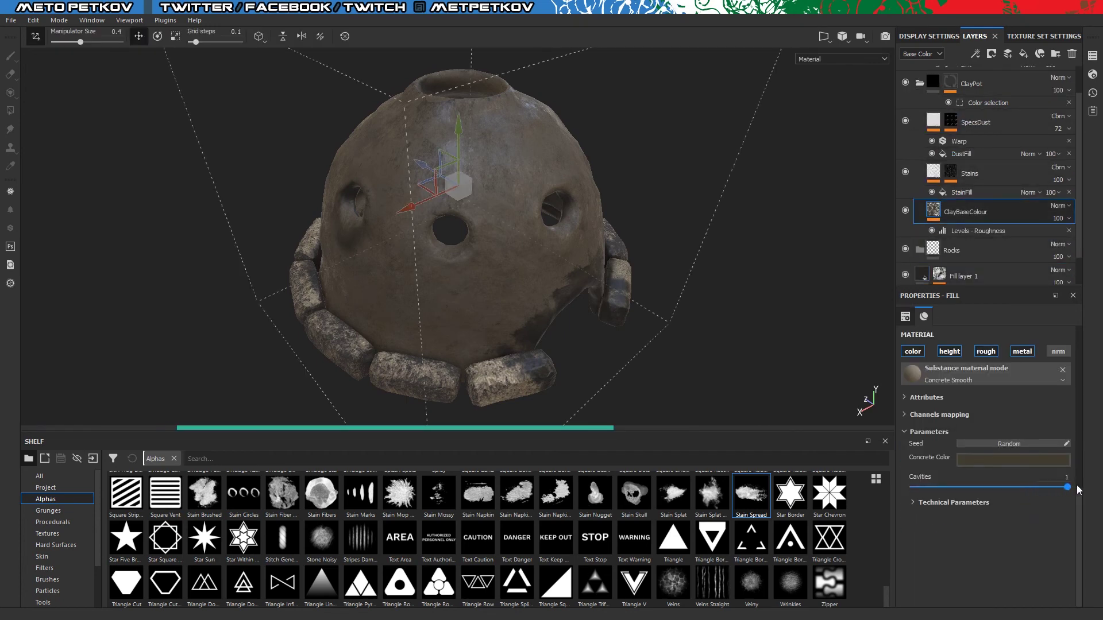
left_click_drag(932, 487, 1022, 488)
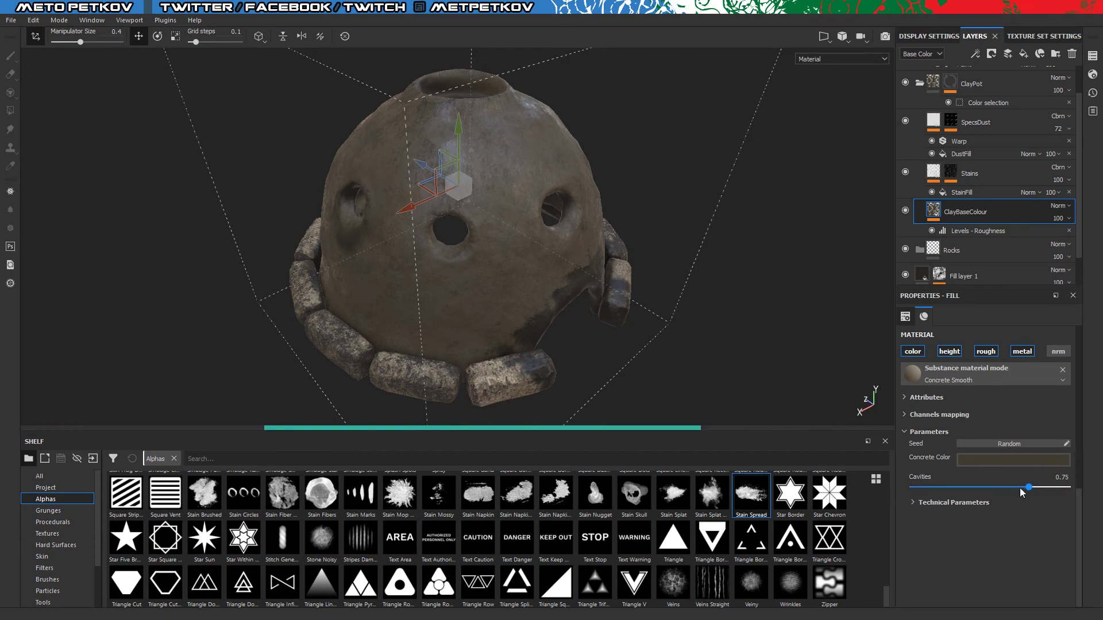
left_click(915, 503)
scroll(988, 522, "down", 2)
scroll(988, 522, "up", 3)
scroll(985, 502, "up", 2)
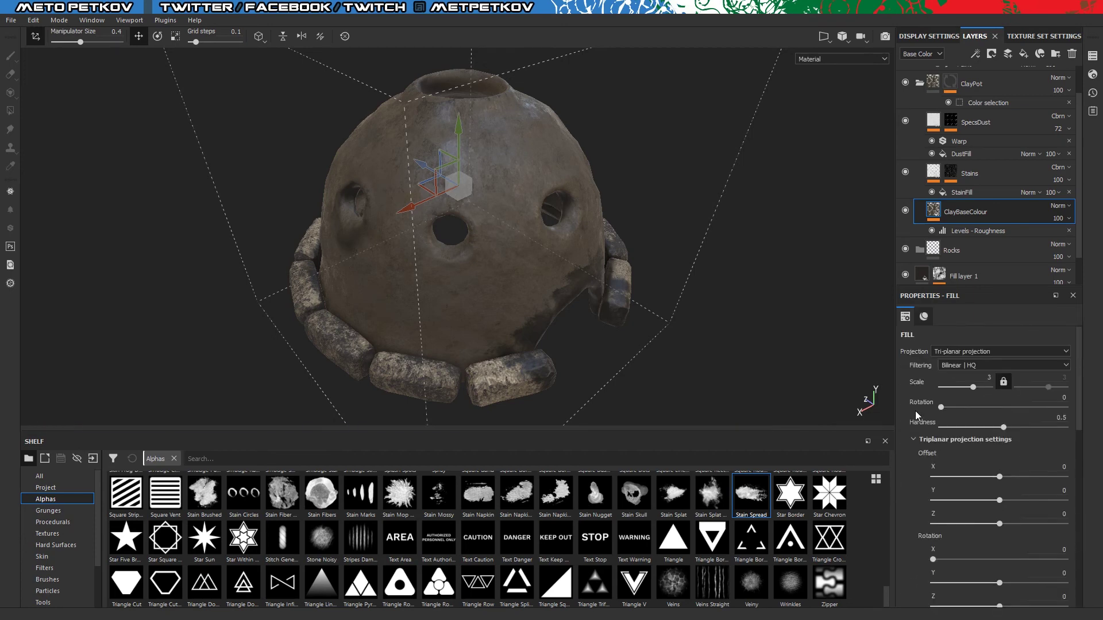
left_click_drag(746, 322, 692, 315, "alt")
- Zoom in close on the clay pot and reactivate painting on Fill layer 2's mask
left_click(962, 192)
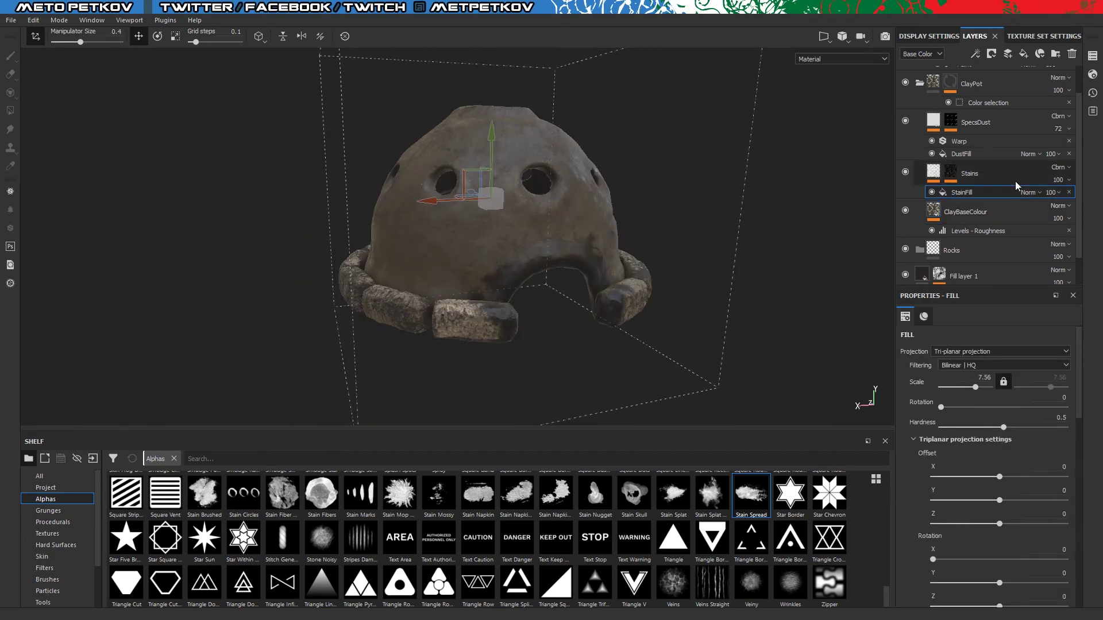
left_click_drag(845, 267, 695, 277, "alt")
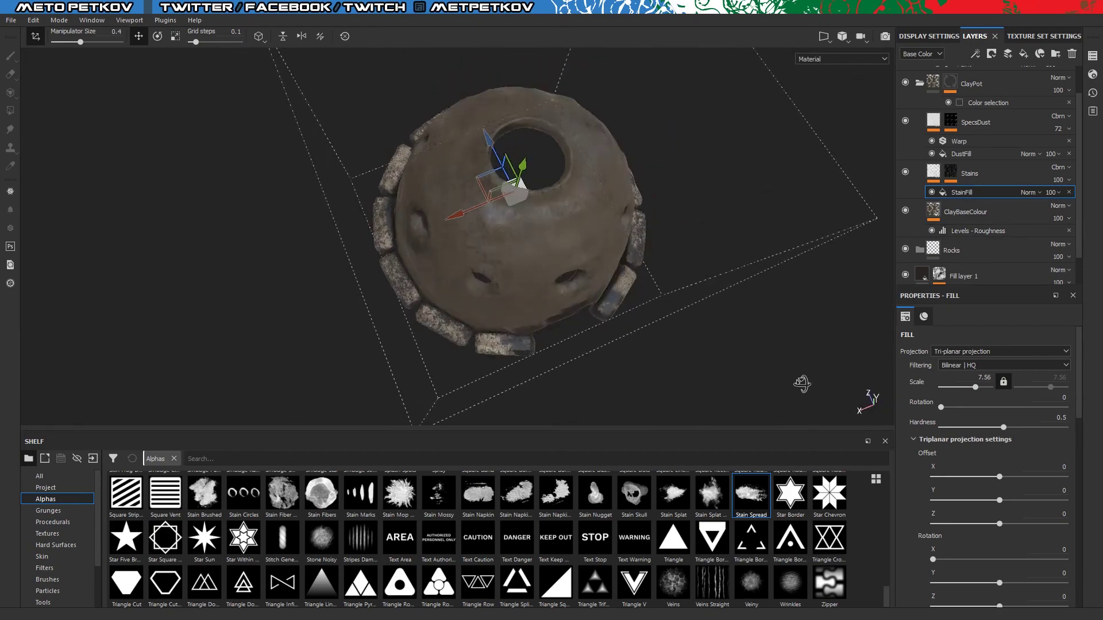
mouse_move(694, 278)
left_mouse_down("alt")
mouse_move(669, 261)
mouse_move(816, 253)
left_mouse_up("alt")
scroll(914, 89, "up", 1)
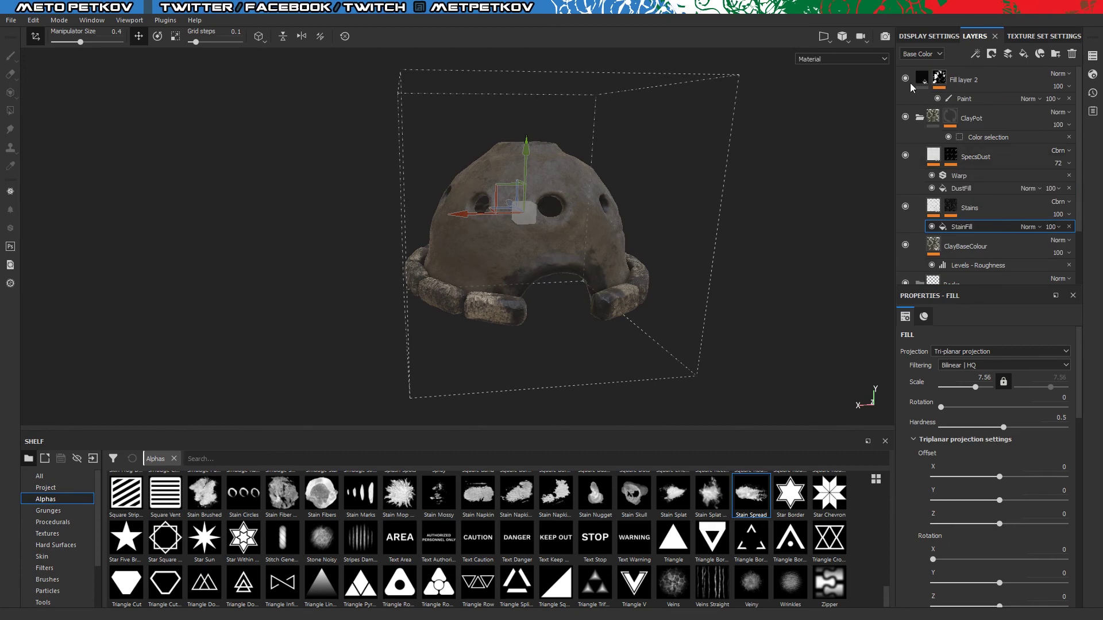
left_click(920, 118)
left_click_drag(807, 200, 783, 209, "alt")
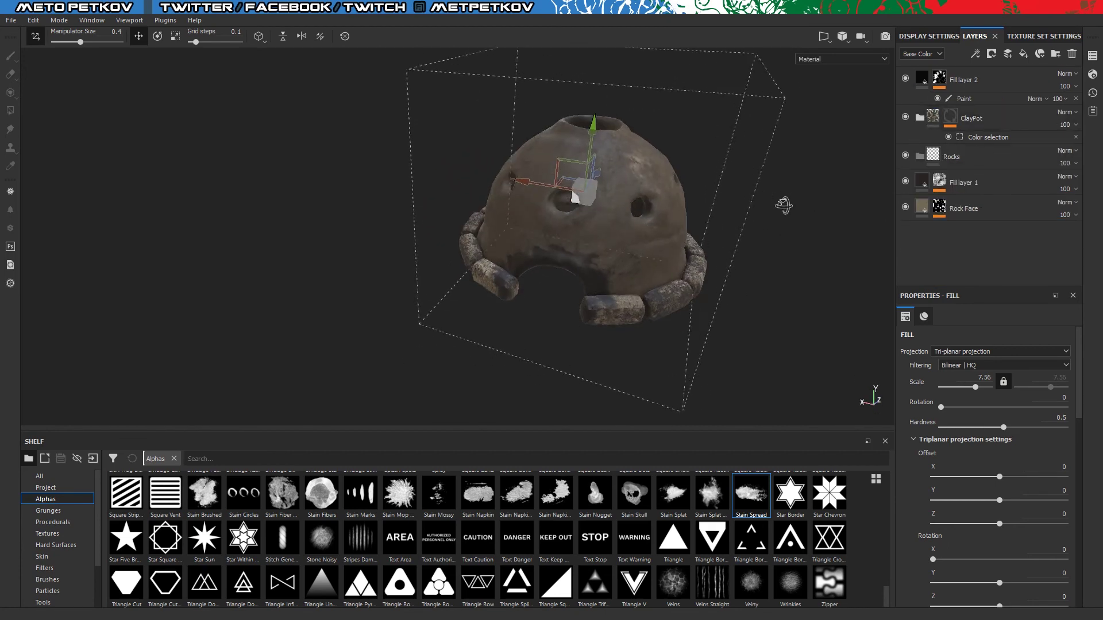
scroll(783, 209, "up", 5)
left_click(965, 99)
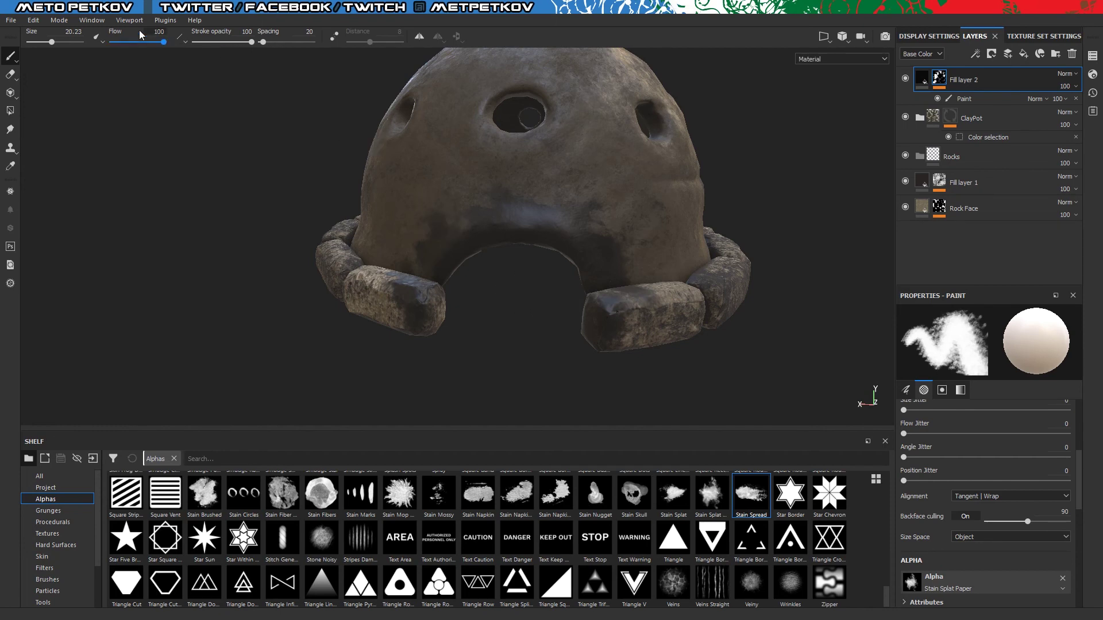
- Set the brush to erase with the Stain Mop alpha on Fill layer 2's Paint effect
left_click(11, 73)
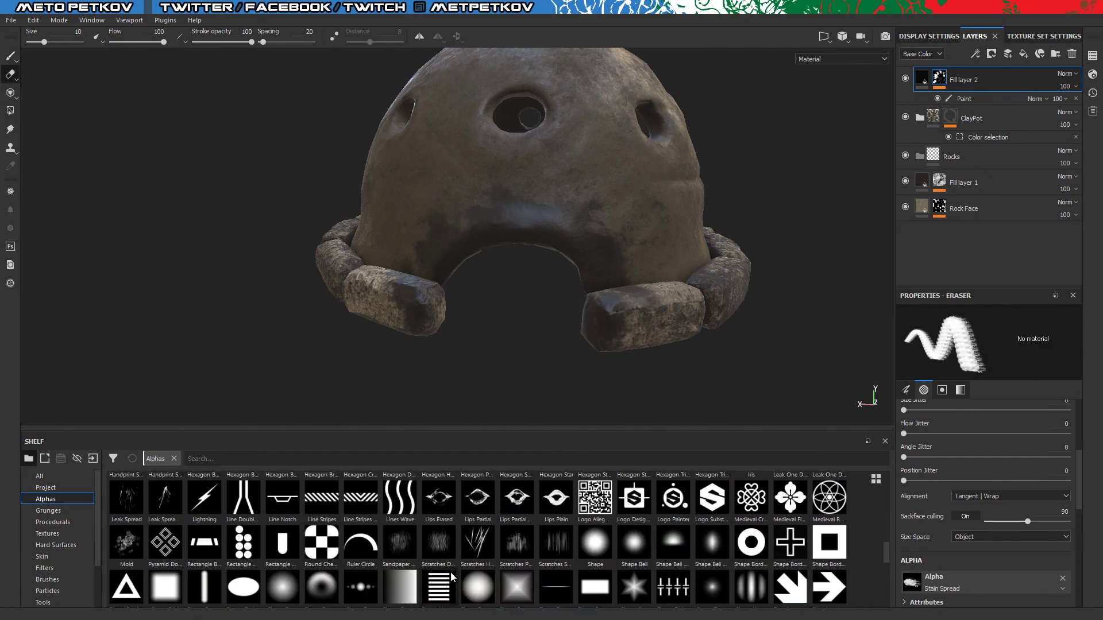
left_click(405, 493)
left_click(977, 98)
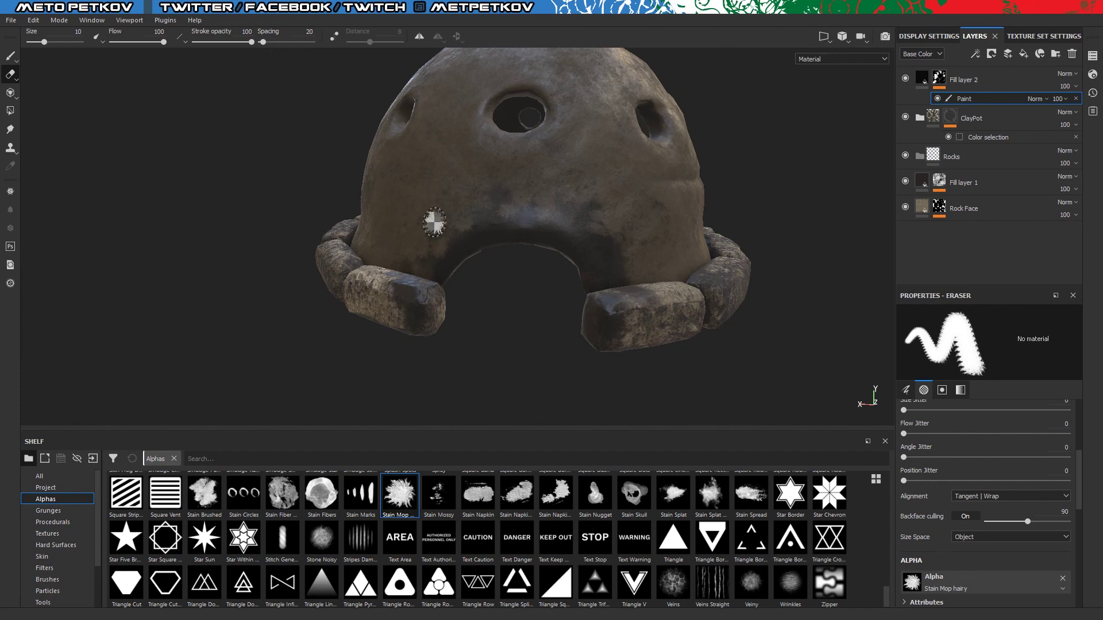
key("f")
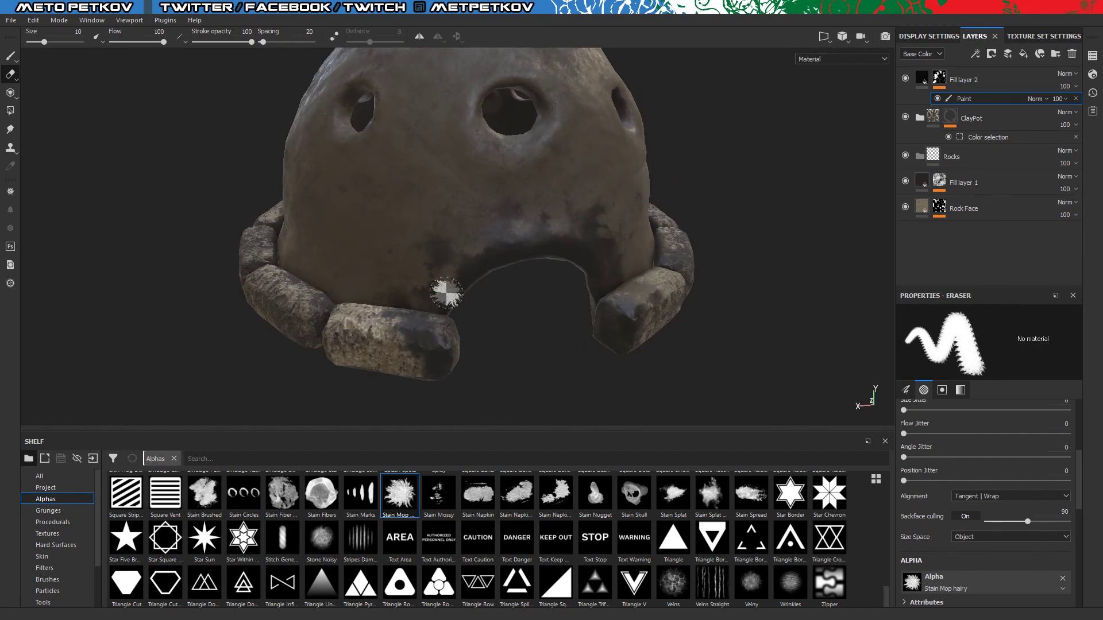
key("b")
key("b")
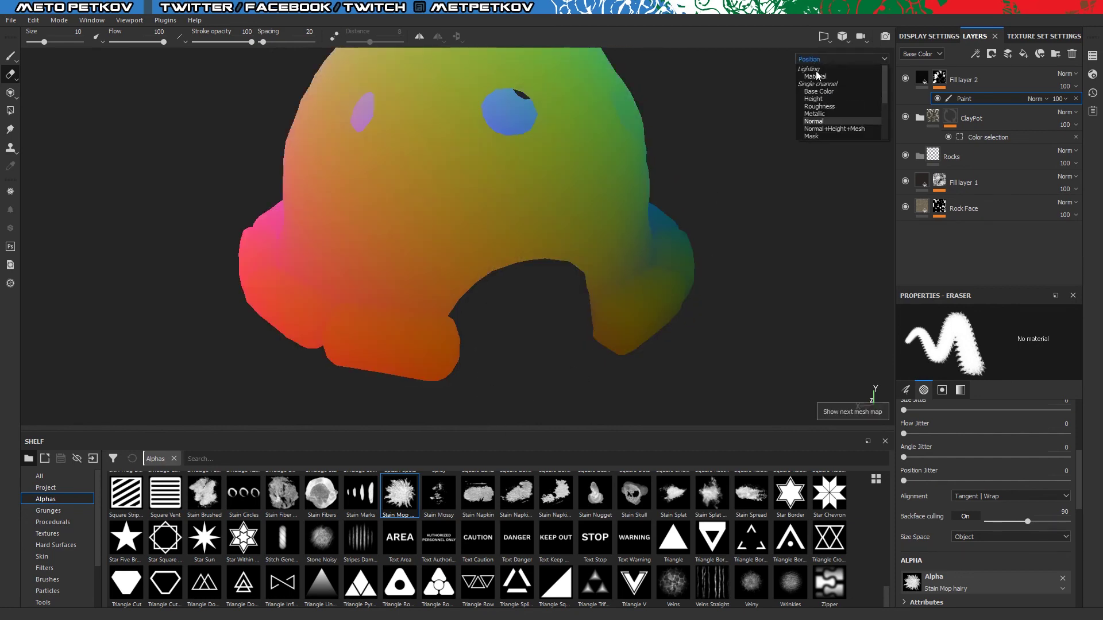
left_click(816, 76)
key("p")
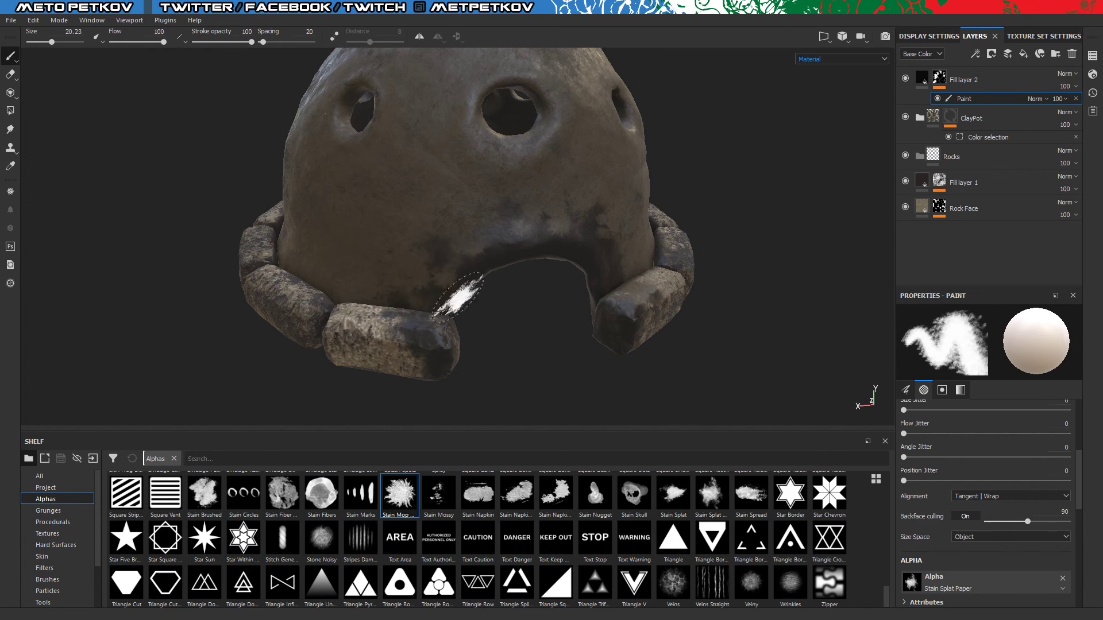
- Try a stain stroke under the arch, undo it, resize the brush, and add Layer 1
mouse_move(552, 234)
left_mouse_down("alt")
mouse_move(419, 362)
mouse_move(767, 238)
mouse_move(518, 386)
left_mouse_up("alt")
left_click_drag(492, 195, 572, 211)
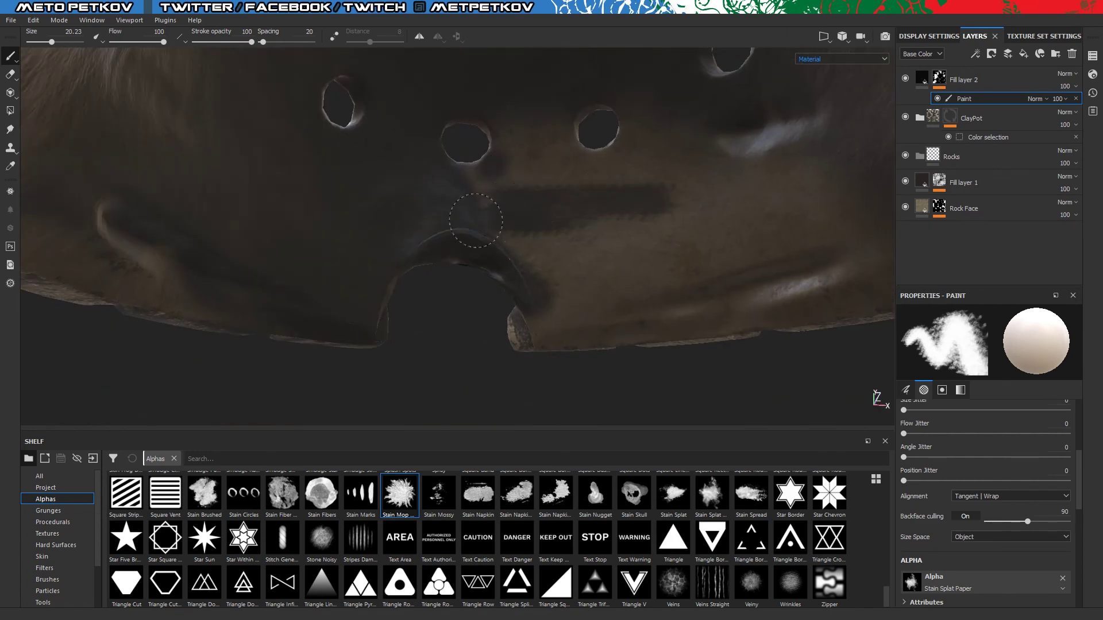
right_click_drag(534, 201, 580, 201, "ctrl")
key("ctrl+z")
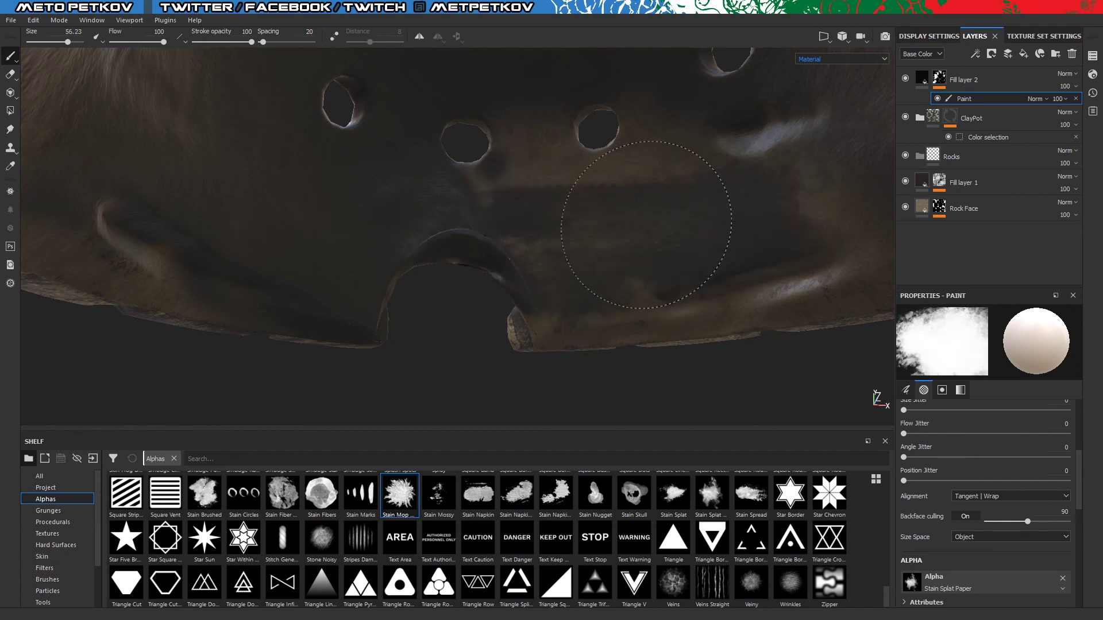
mouse_move(536, 187)
left_mouse_down("alt")
mouse_move(832, 256)
mouse_move(528, 320)
mouse_move(640, 290)
left_mouse_up("alt")
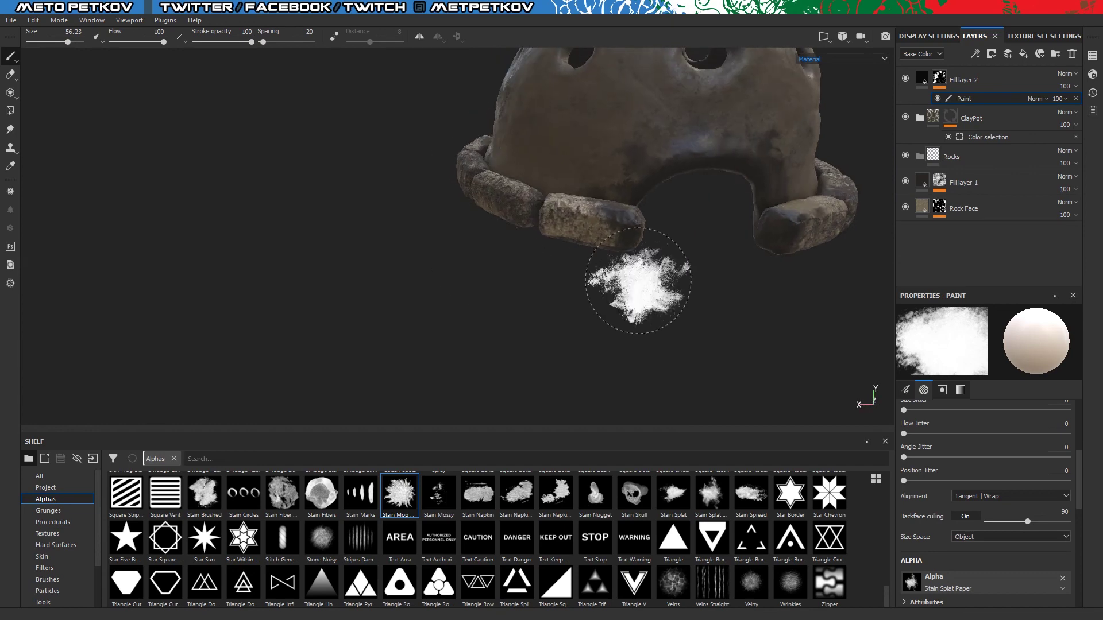
left_click(1008, 55)
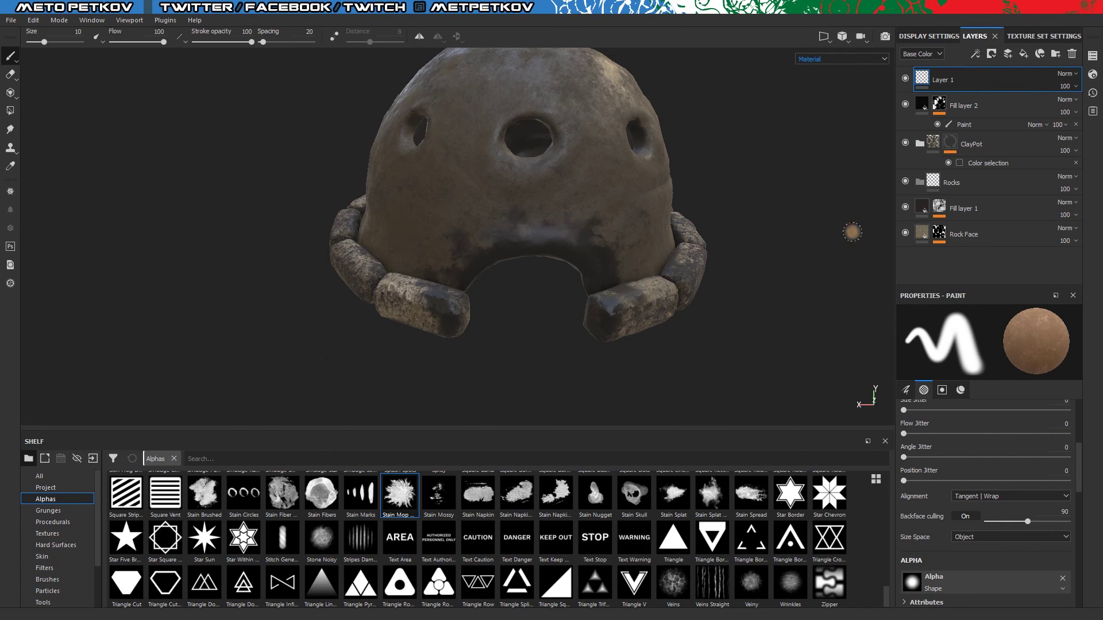
- Add a Levels effect to Fill layer 2, test midtone 0.663, then remove it
left_click(9, 55)
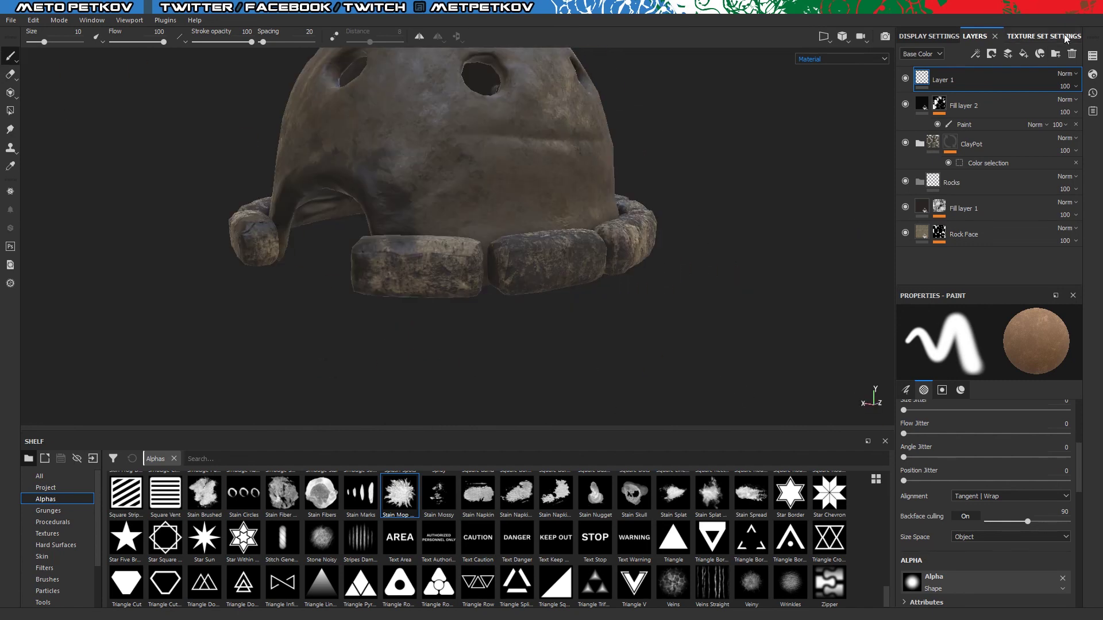
left_click(979, 55)
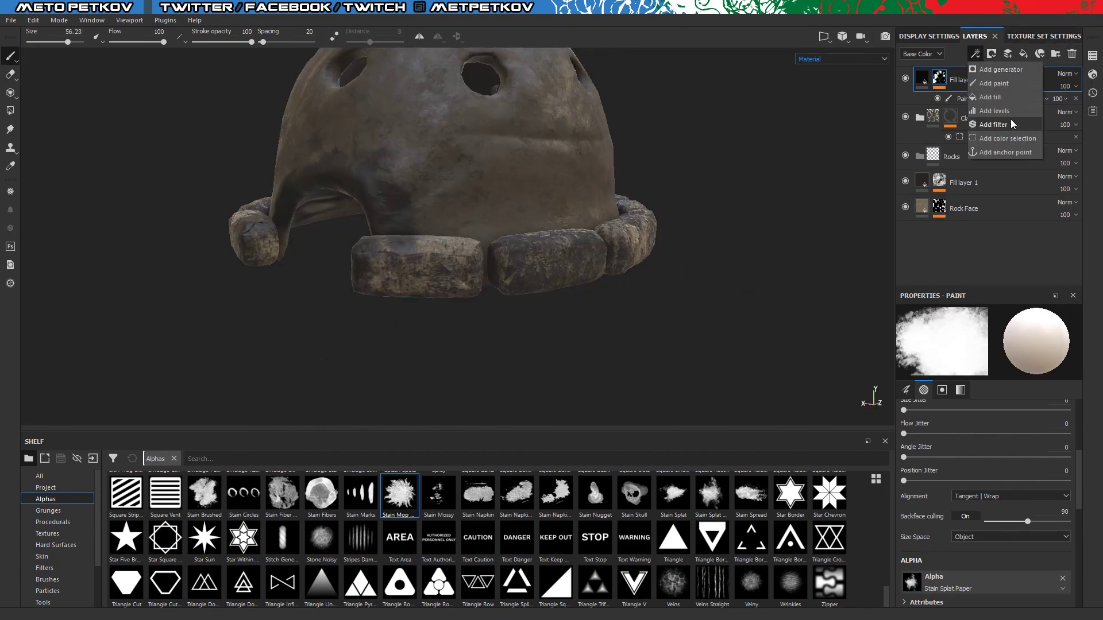
left_click(994, 110)
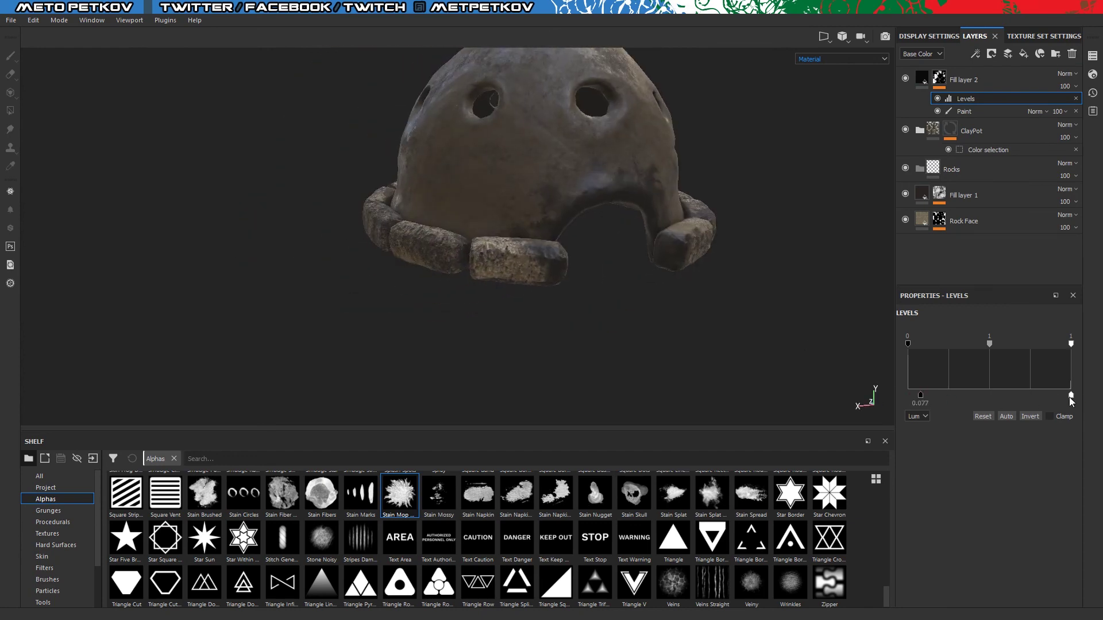
left_click_drag(972, 349, 960, 345)
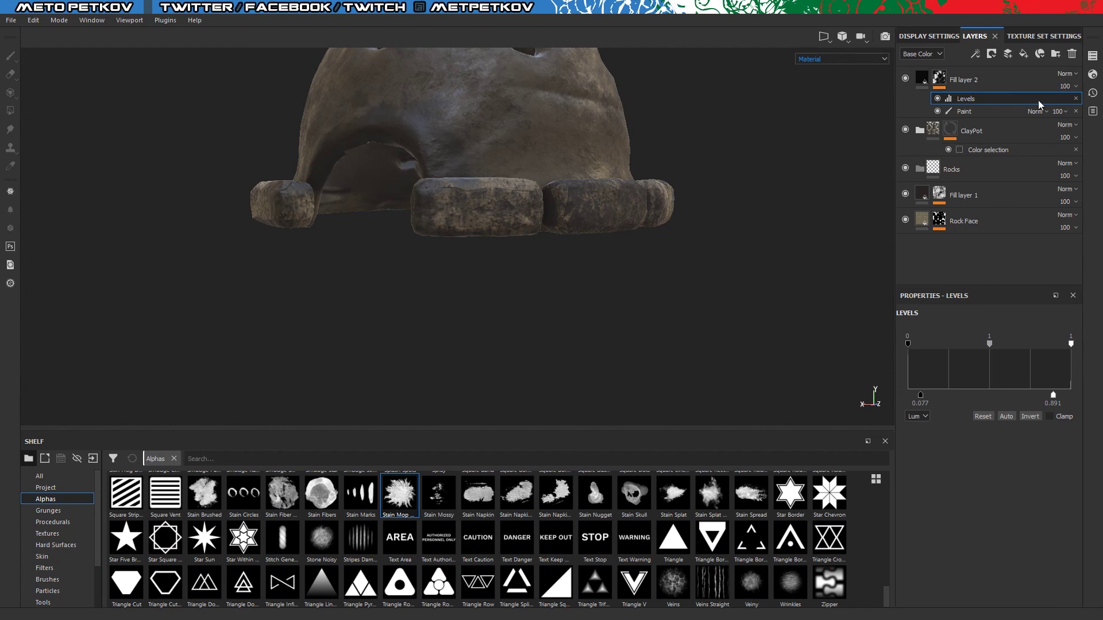
left_click(1076, 98)
- Set Fill layer 2 to Overlay blending, after trying Linear dodge, at 81 opacity
left_click(1067, 75)
left_click_drag(545, 321, 581, 338, "alt")
left_click(1067, 75)
left_click(1057, 183)
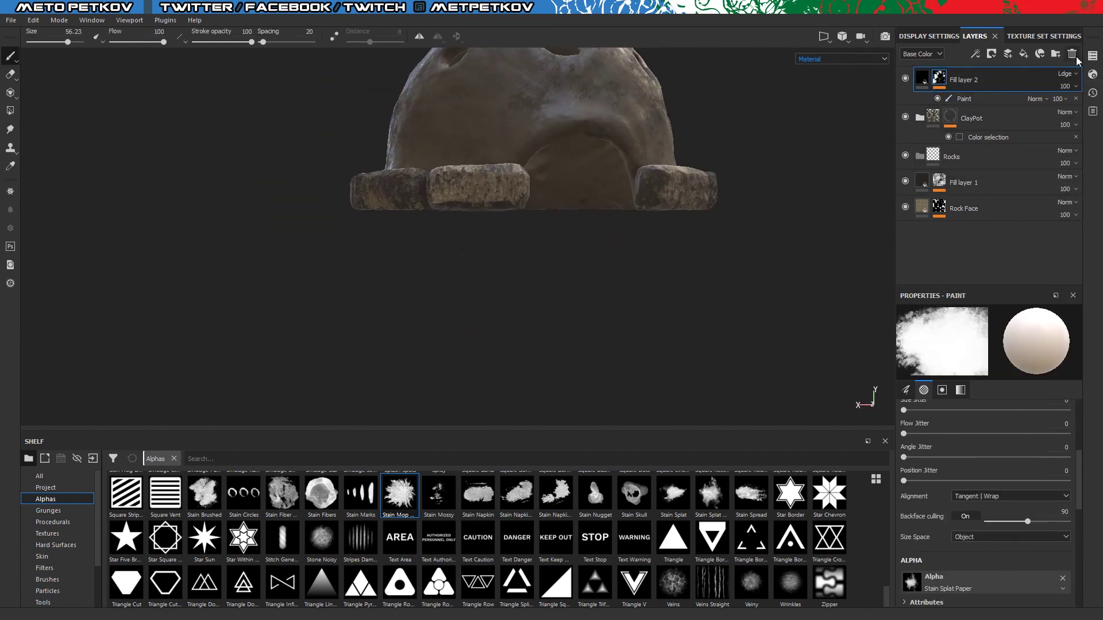
left_click(1069, 204)
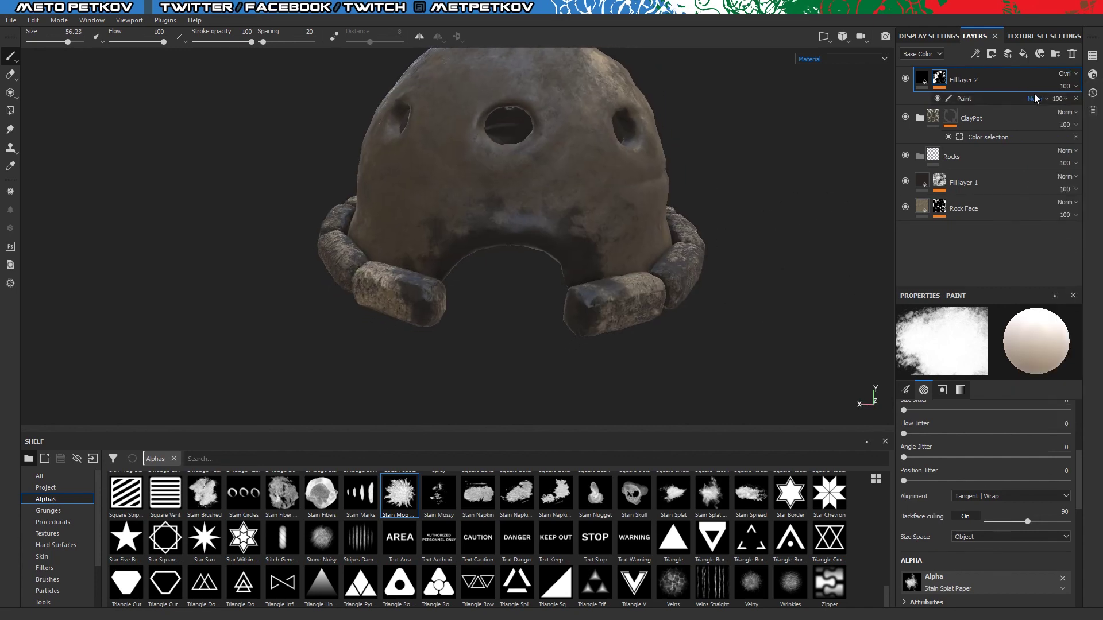
left_click(1068, 75)
left_click(1043, 248)
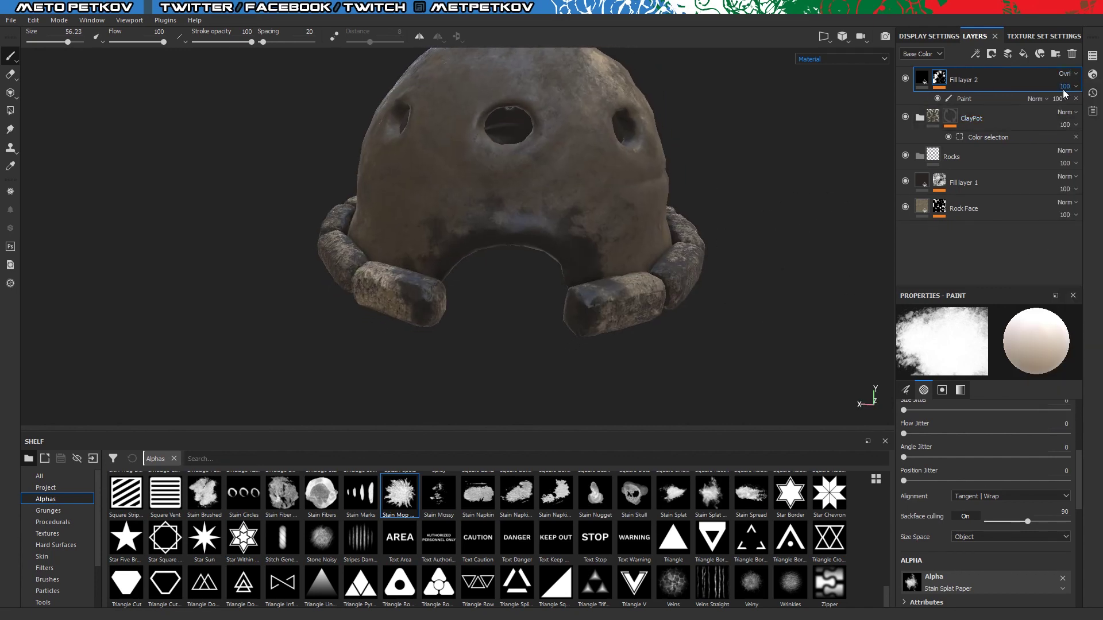
left_click_drag(1097, 107, 1087, 107)
scroll(770, 310, "down", 5)
mouse_move(751, 296)
left_mouse_down("alt")
mouse_move(94, 299)
mouse_move(536, 234)
left_mouse_up("alt")
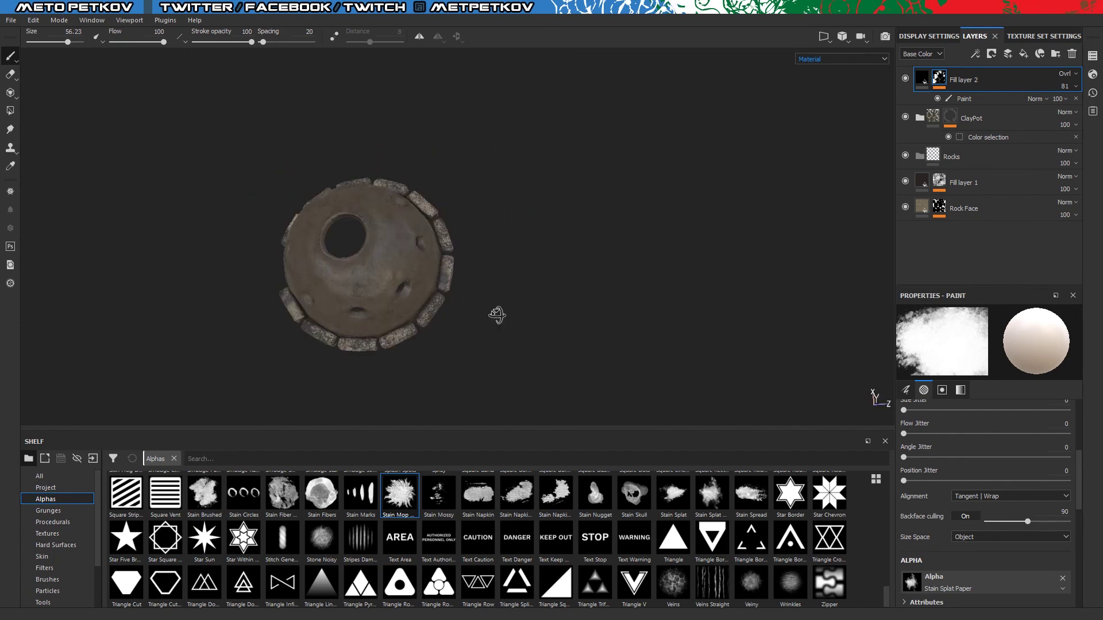
- Export the textures with the Unreal Engine 4 (Packed) preset and confirm completion
left_click(11, 20)
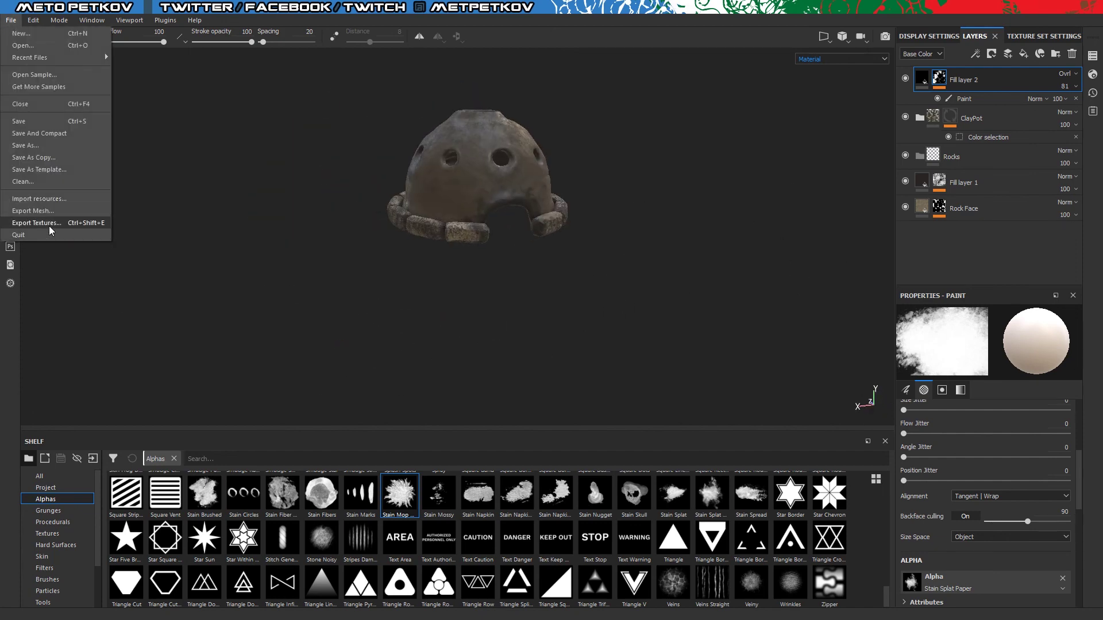
left_click(34, 226)
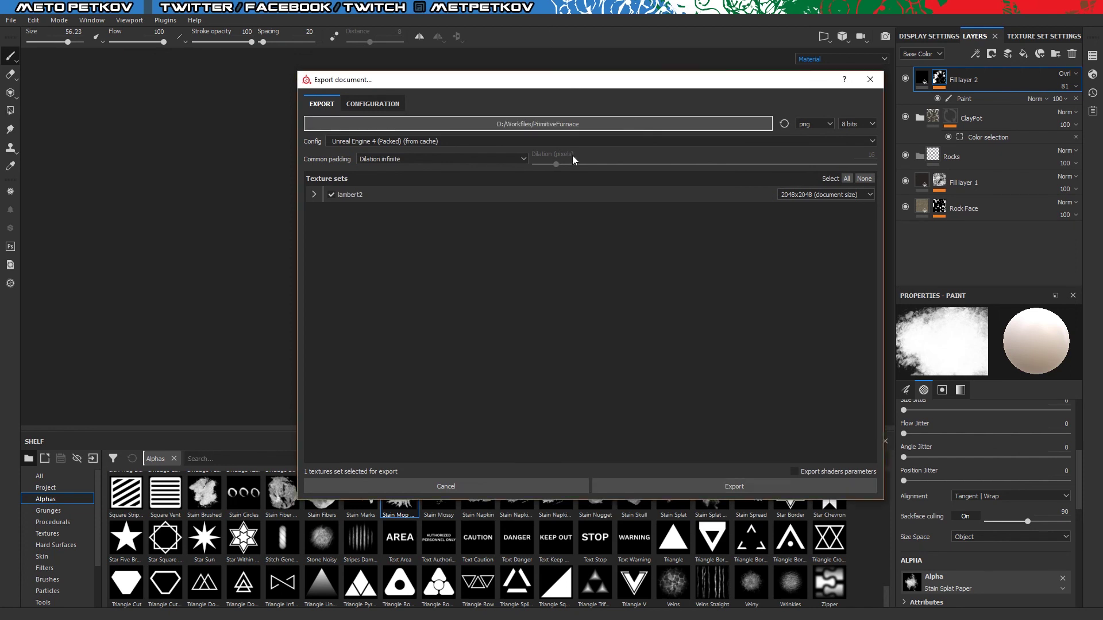
left_click(563, 142)
left_click(462, 166)
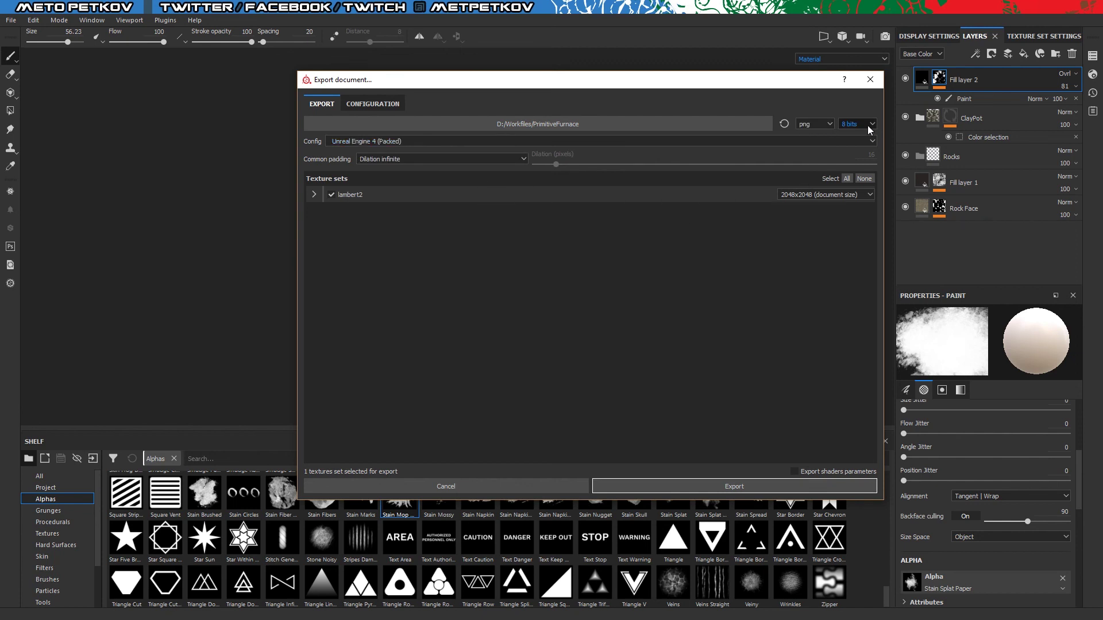
left_click(372, 103)
left_click(322, 103)
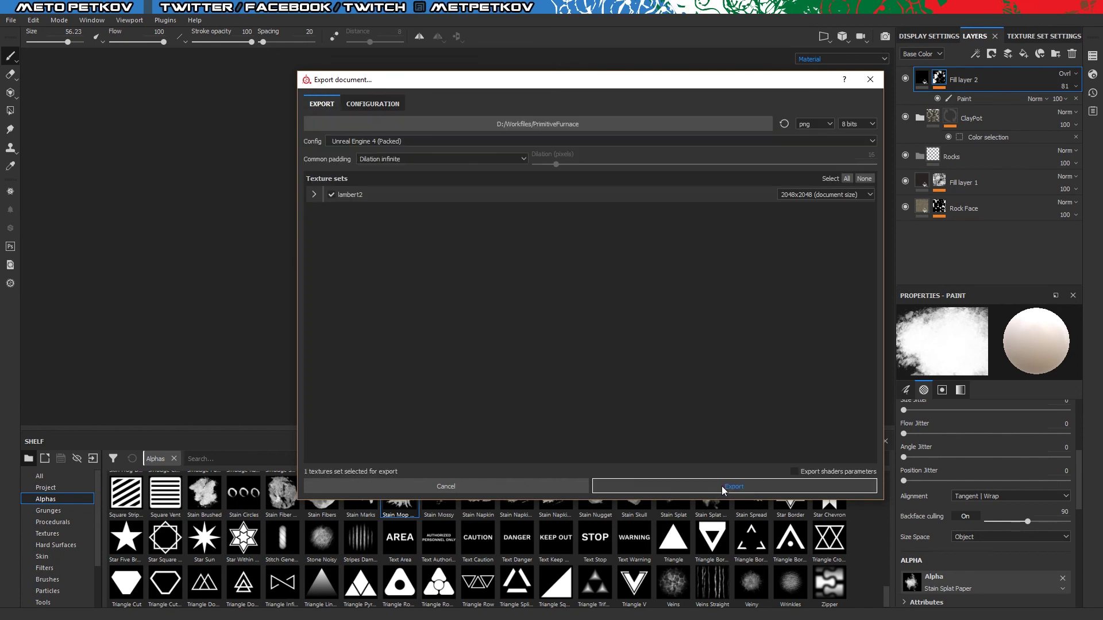
left_click(756, 486)
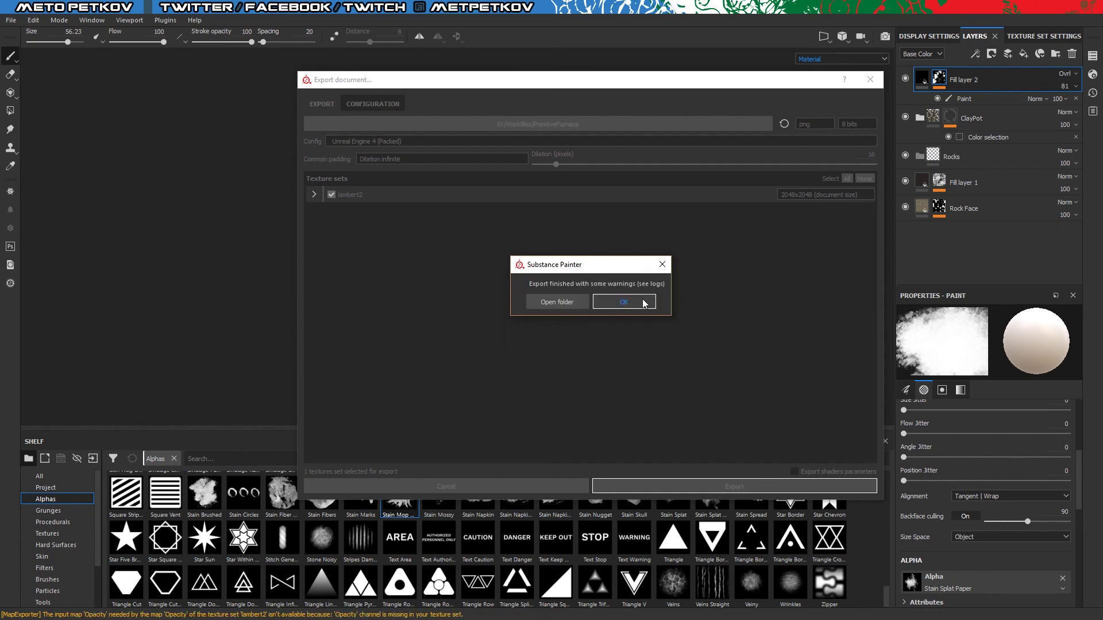
left_click(626, 300)
scroll(705, 280, "up", 5)
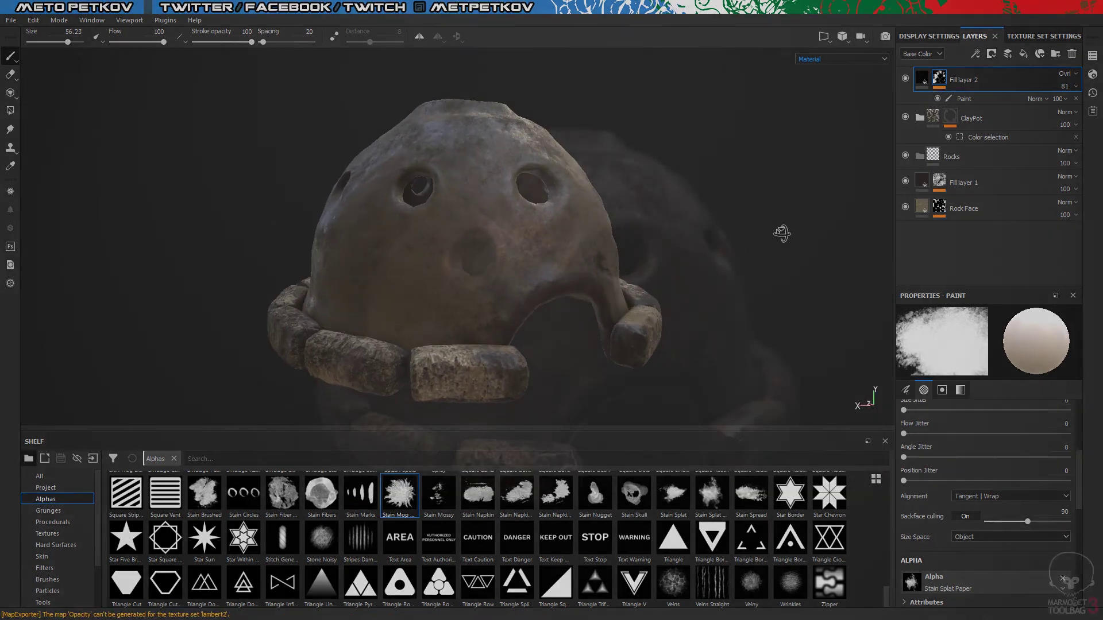